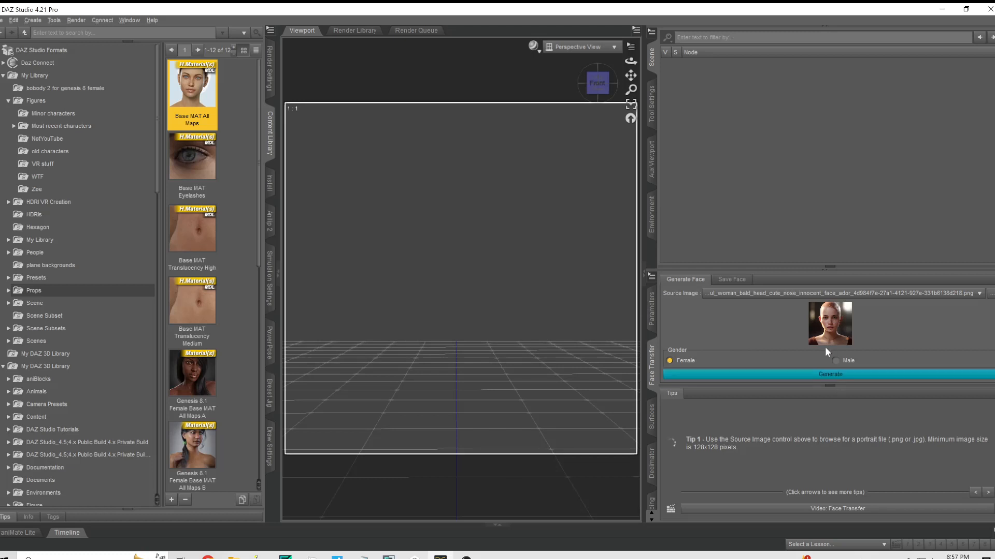
# View the bald woman portrait from the YouTube Tutorials folder at closer zoom, and return to the modelling scene.
pyautogui.moveTo(233, 557)
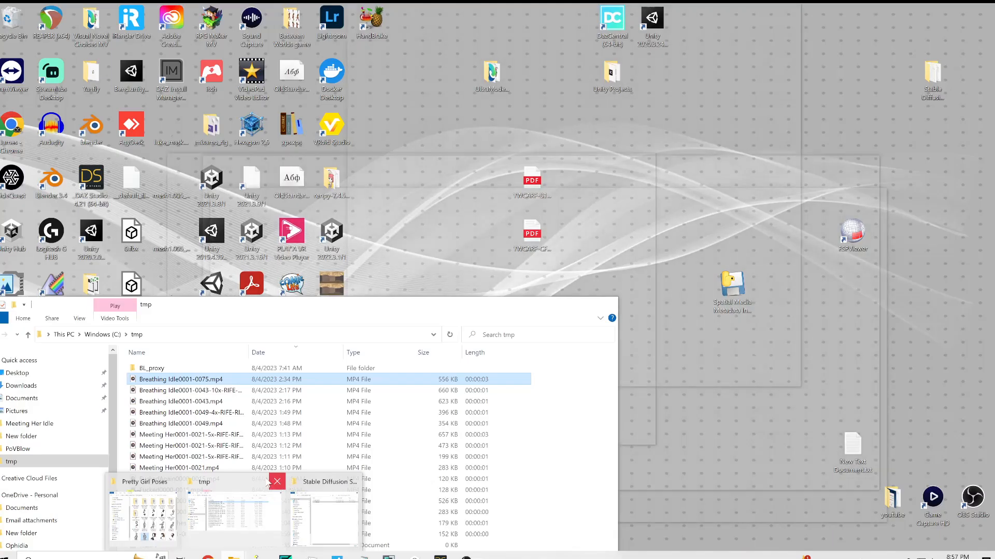
pyautogui.click(296, 486)
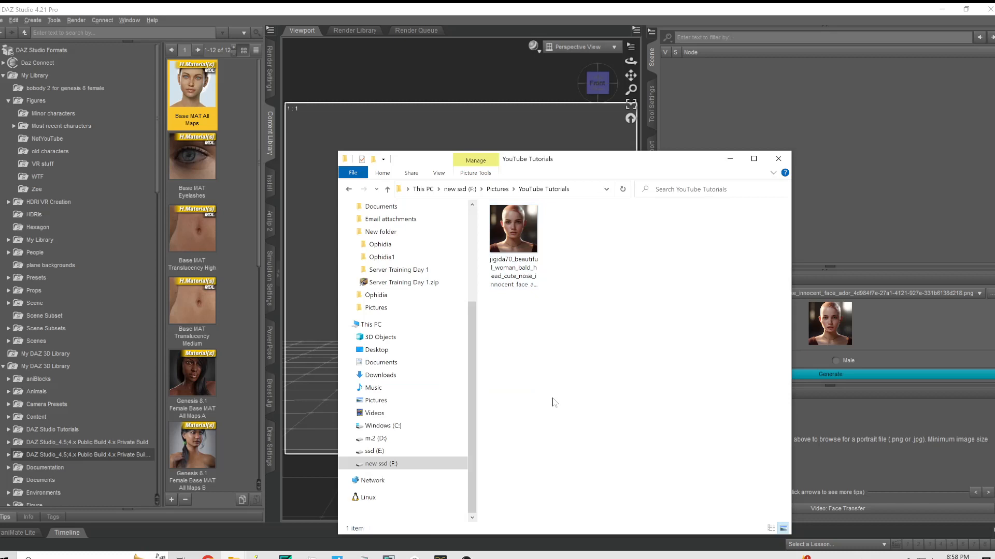
pyautogui.doubleClick(508, 244)
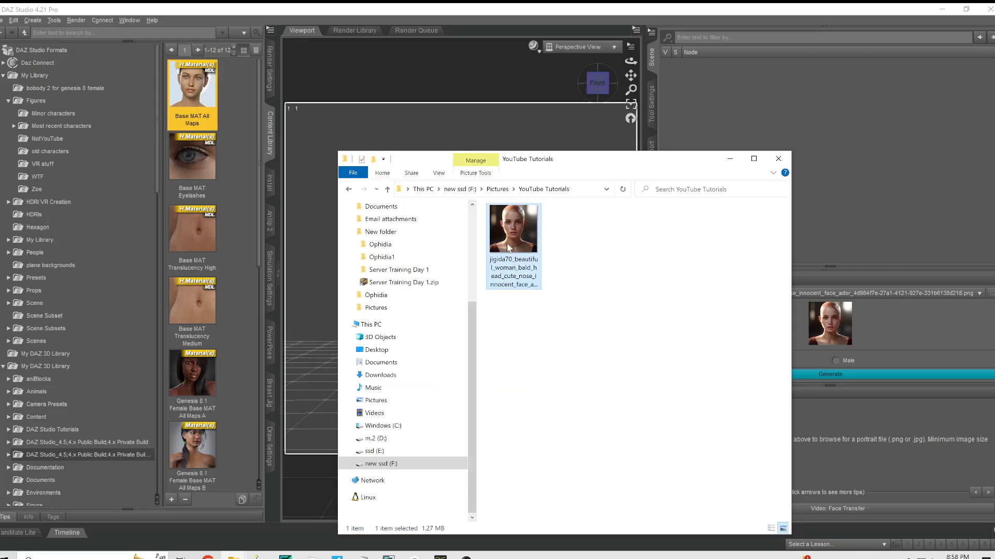
pyautogui.scroll(4, 628, 383)
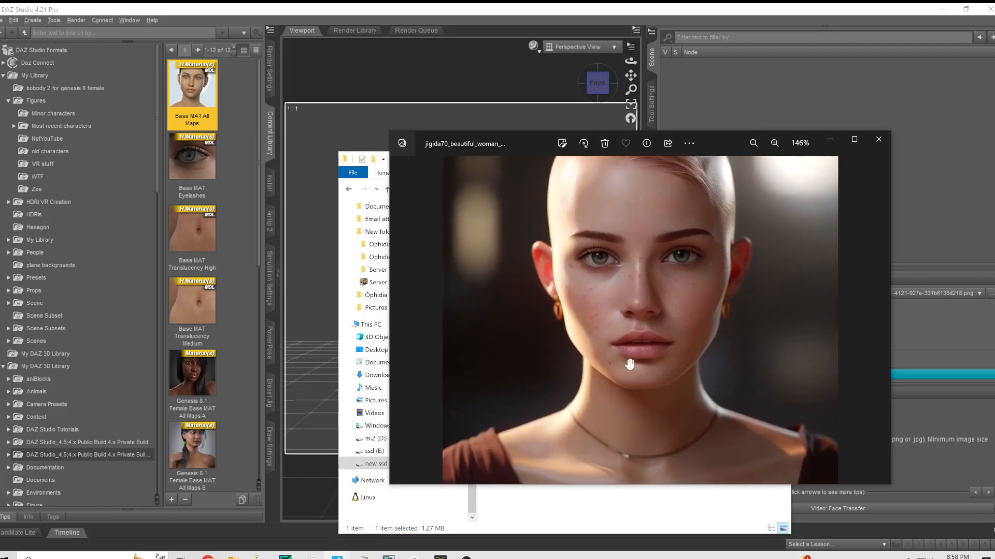
pyautogui.scroll(-2, 650, 368)
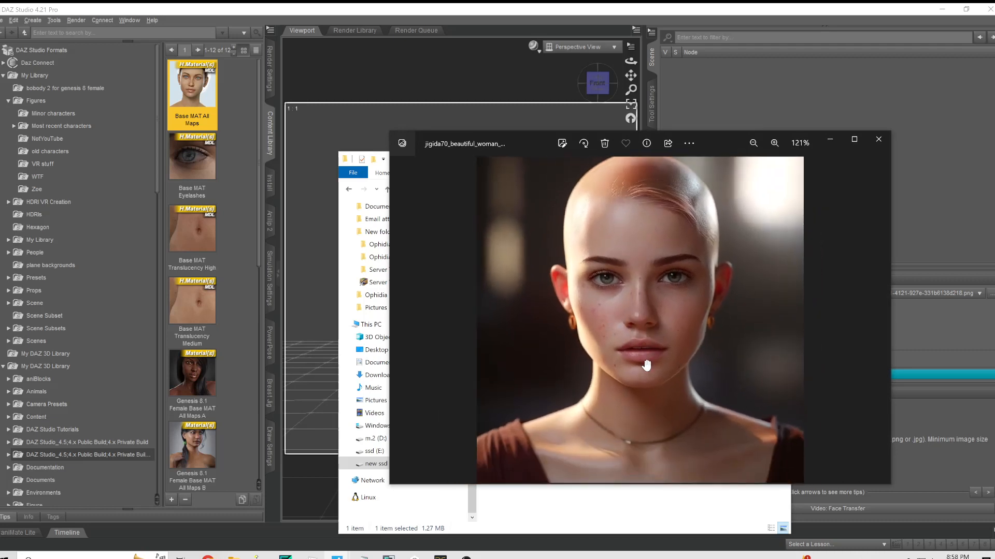
pyautogui.scroll(2, 646, 365)
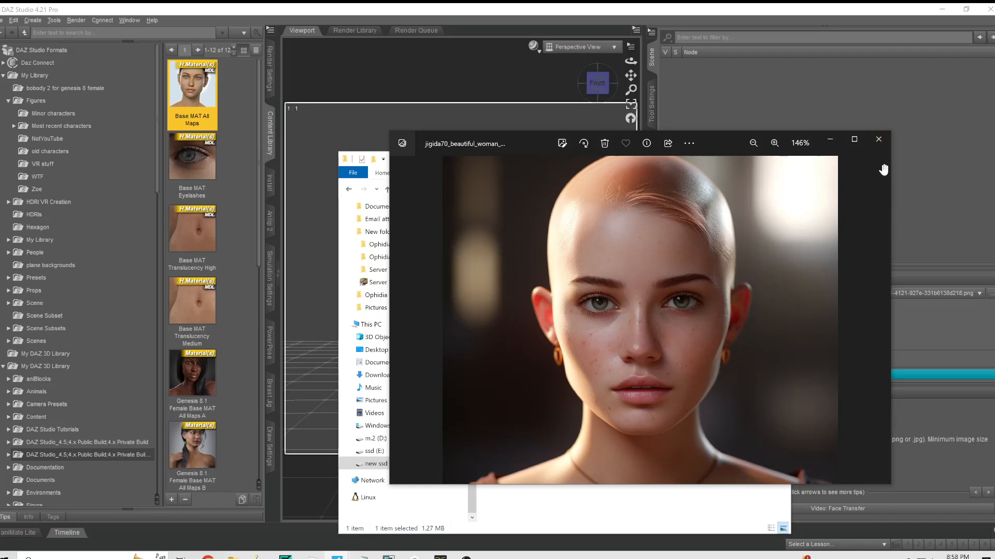
pyautogui.click(872, 141)
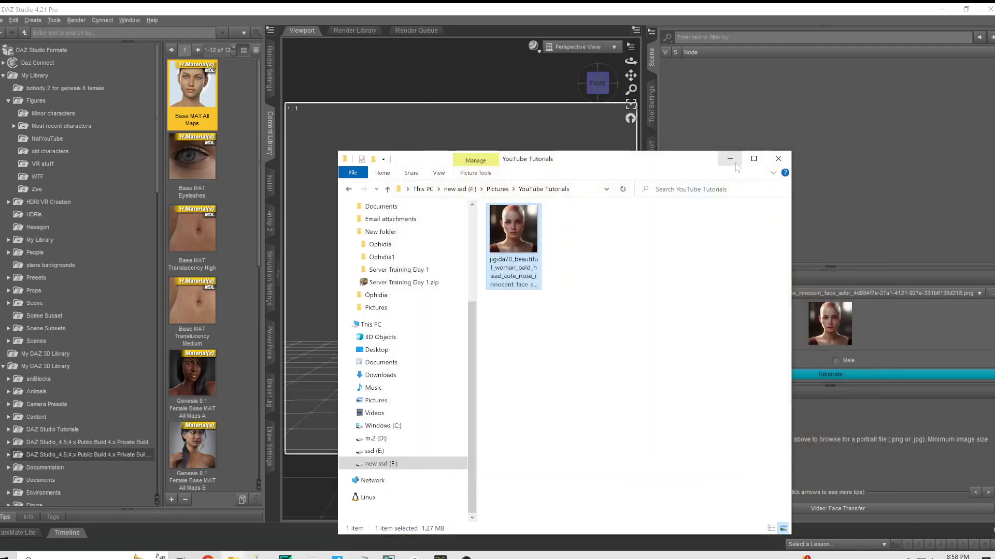
pyautogui.click(735, 155)
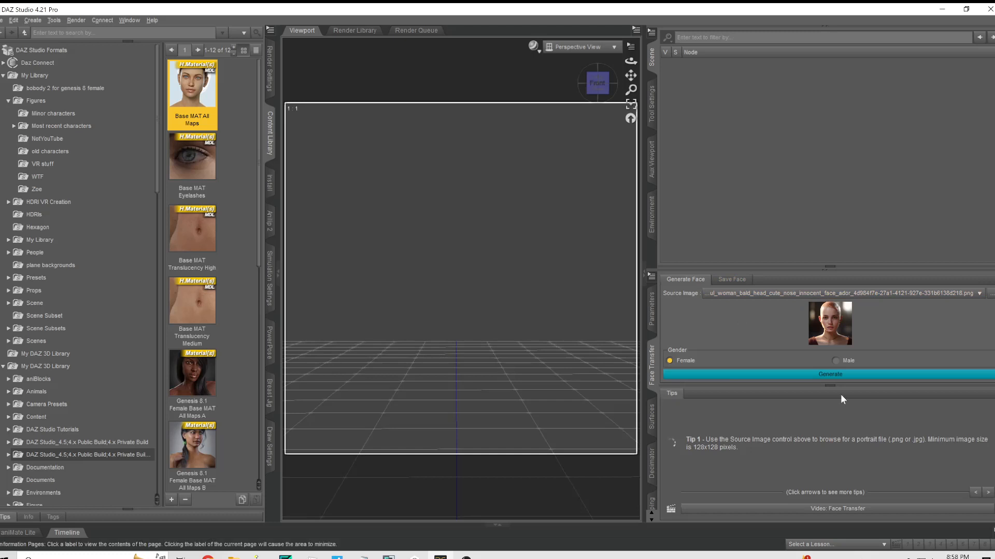
pyautogui.click(780, 295)
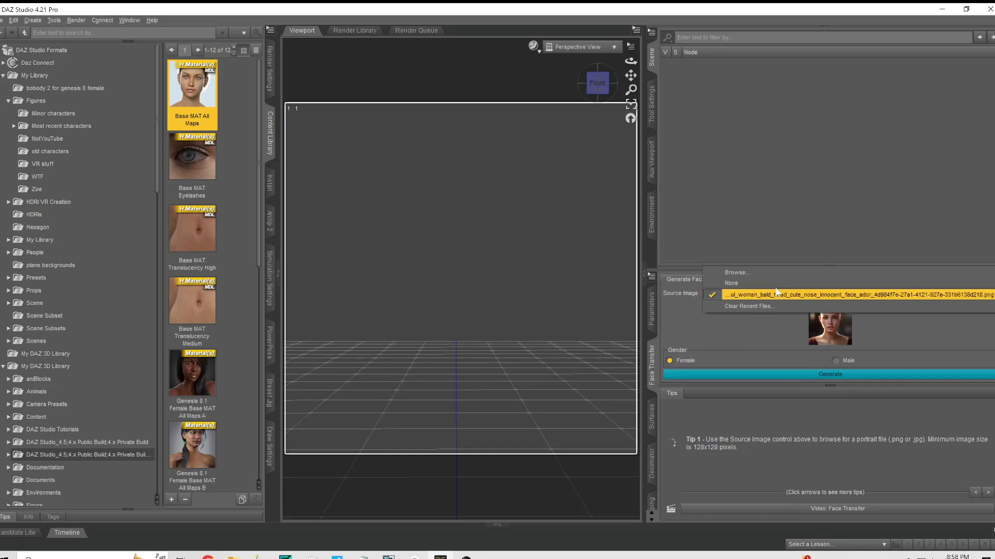
pyautogui.click(731, 334)
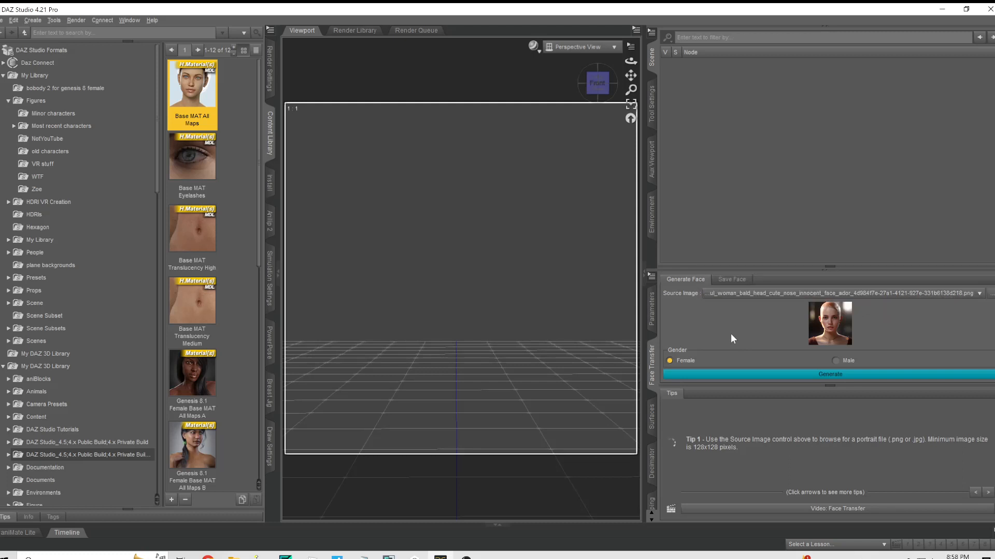
pyautogui.click(652, 320)
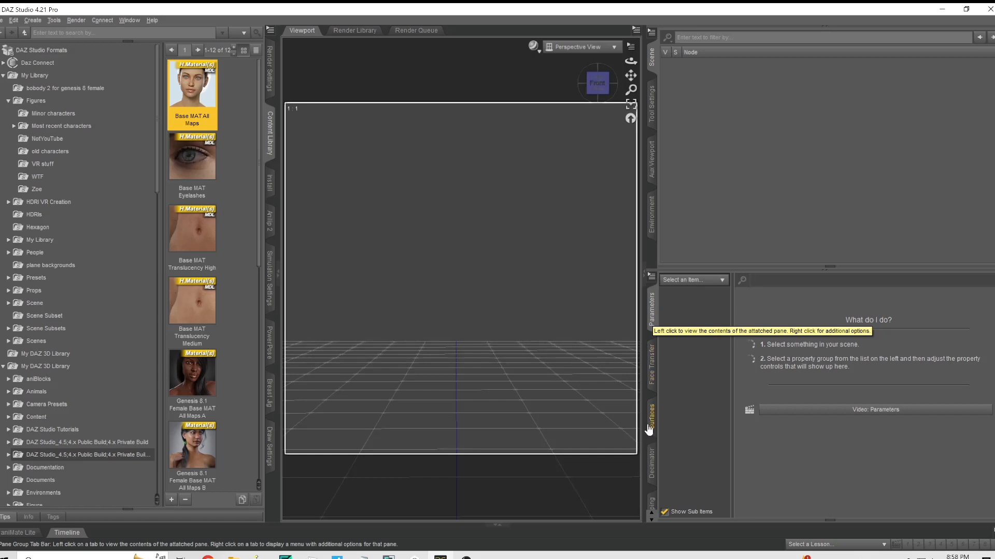
pyautogui.click(652, 380)
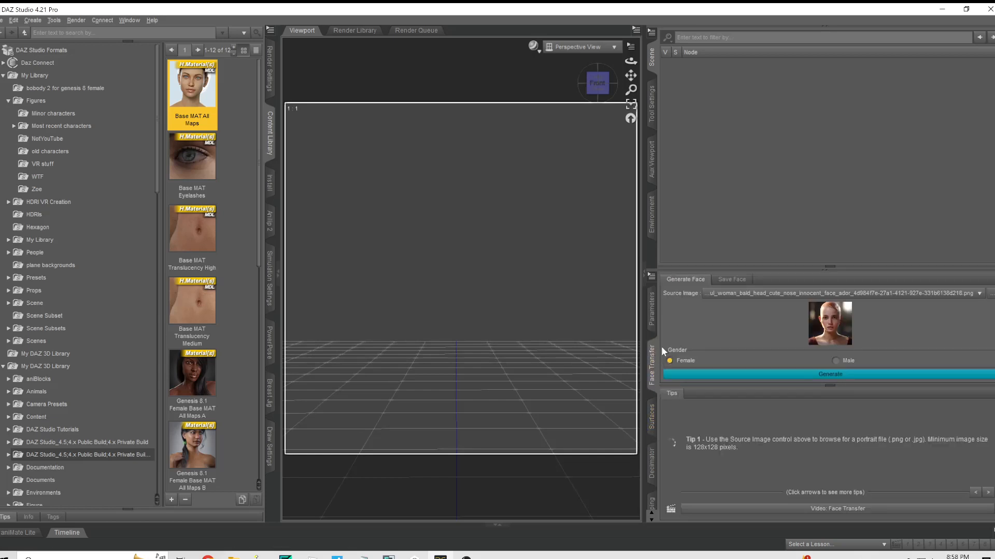
# Load the bald woman portrait from the YouTube Tutorials folder as the Face Transfer source image and generate the female face.
pyautogui.click(978, 293)
pyautogui.click(725, 294)
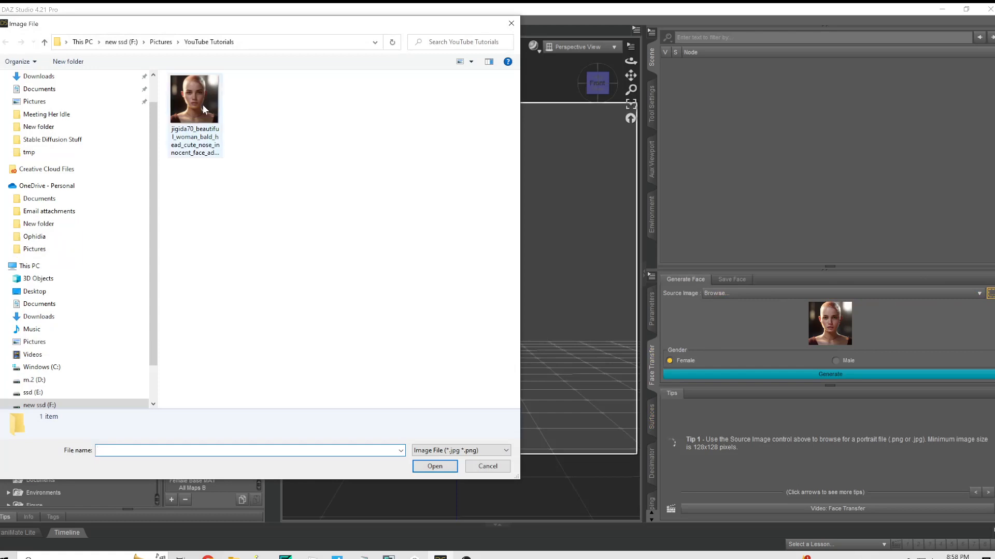
pyautogui.doubleClick(203, 109)
pyautogui.click(839, 375)
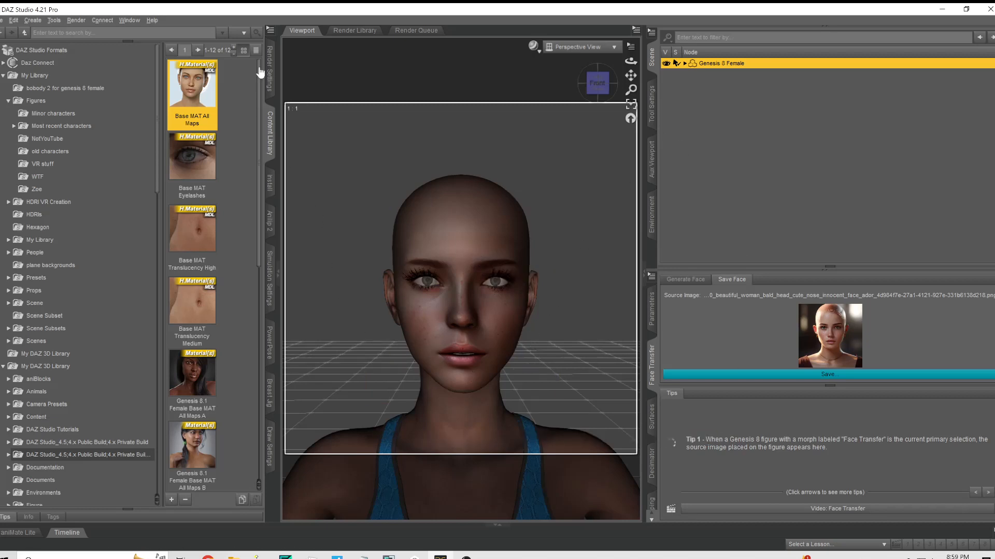
# Browse the content library to the Shapes folder under People > Genesis 8 Female and expand it.
pyautogui.scroll(-2, 96, 459)
pyautogui.scroll(-6, 96, 458)
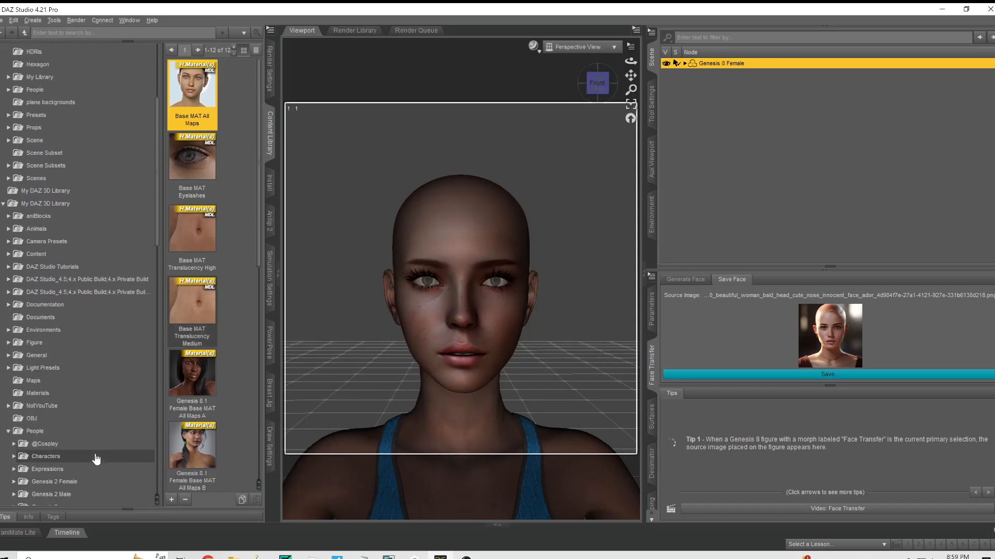
pyautogui.scroll(-4, 96, 463)
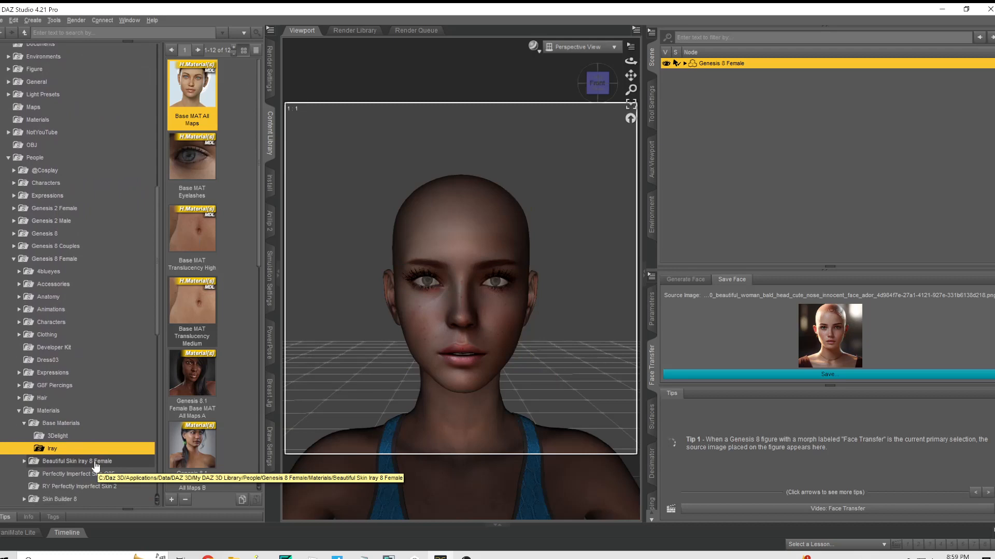
pyautogui.click(20, 411)
pyautogui.scroll(-2, 67, 442)
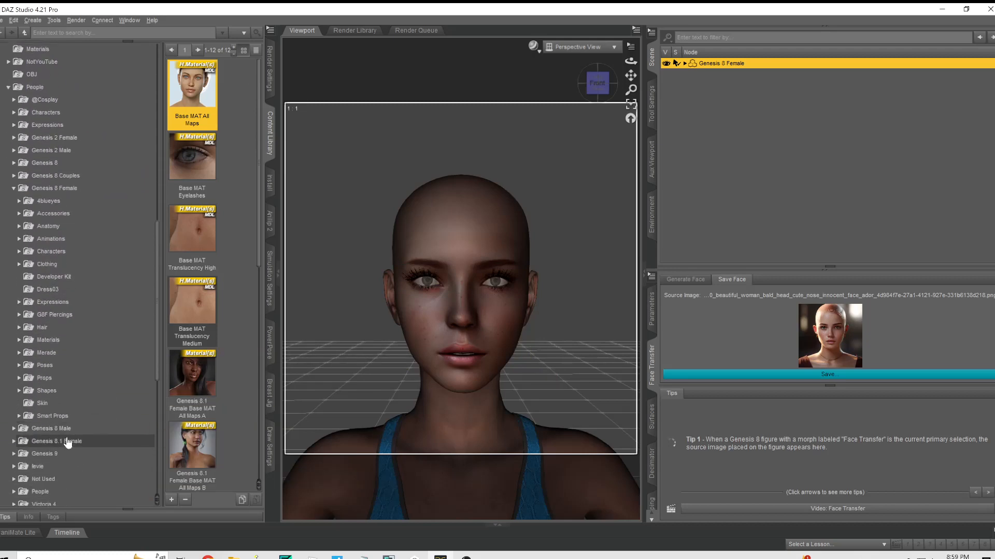
pyautogui.click(45, 395)
pyautogui.click(19, 389)
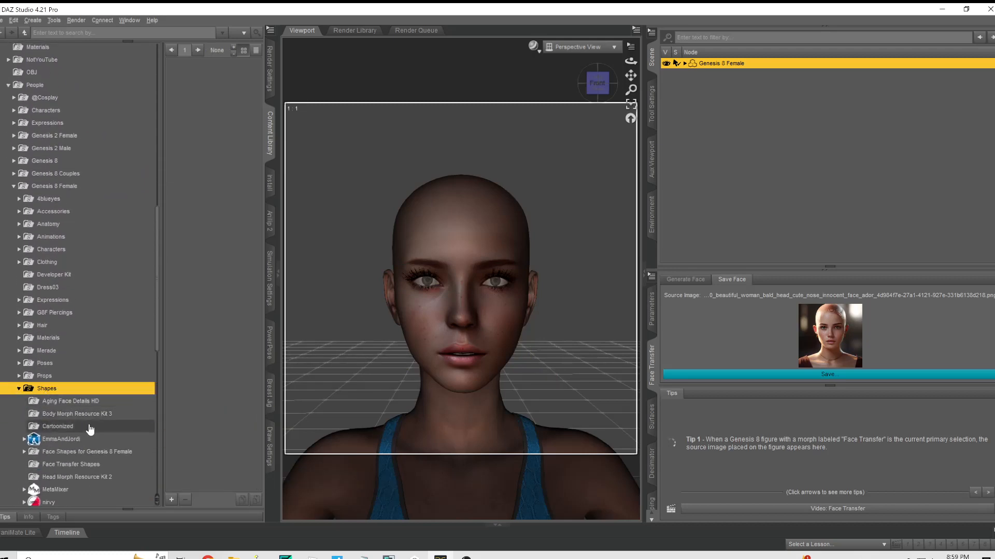
pyautogui.scroll(-2, 88, 489)
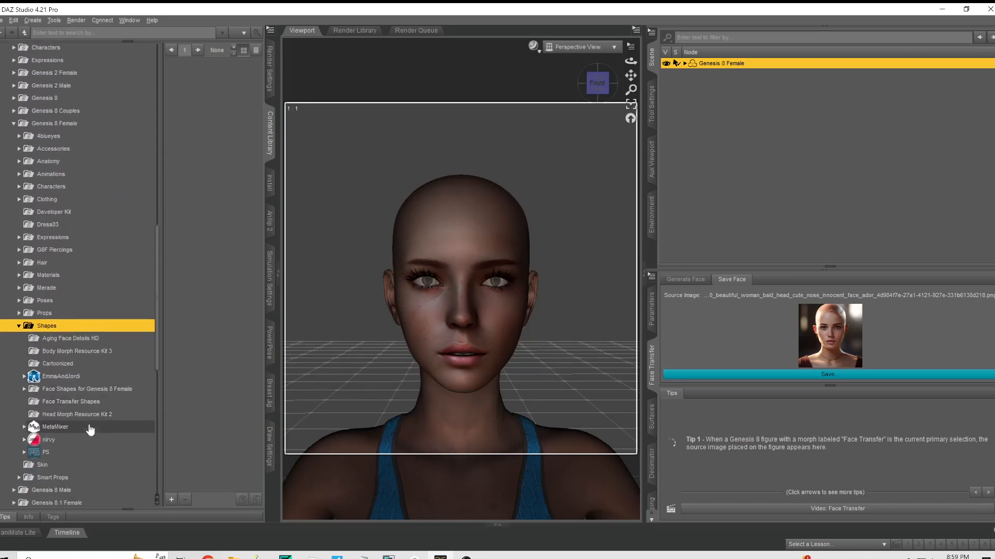
# Apply the FTS Apply Fix 100% preset from Face Transfer Shapes to the figure, checking the head in profile and from the front.
pyautogui.click(591, 92)
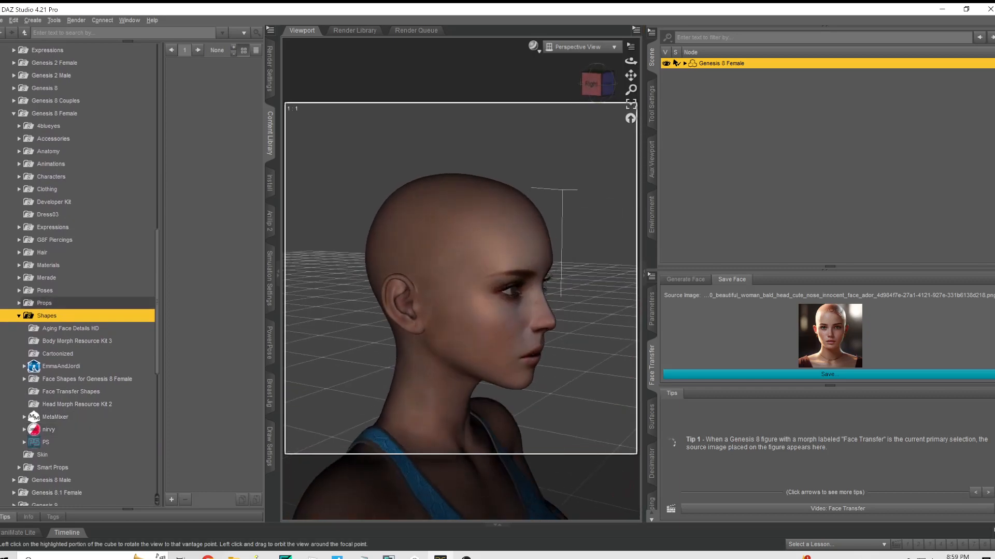
pyautogui.moveTo(594, 84)
pyautogui.mouseDown()
pyautogui.moveTo(560, 77)
pyautogui.moveTo(579, 74)
pyautogui.mouseUp()
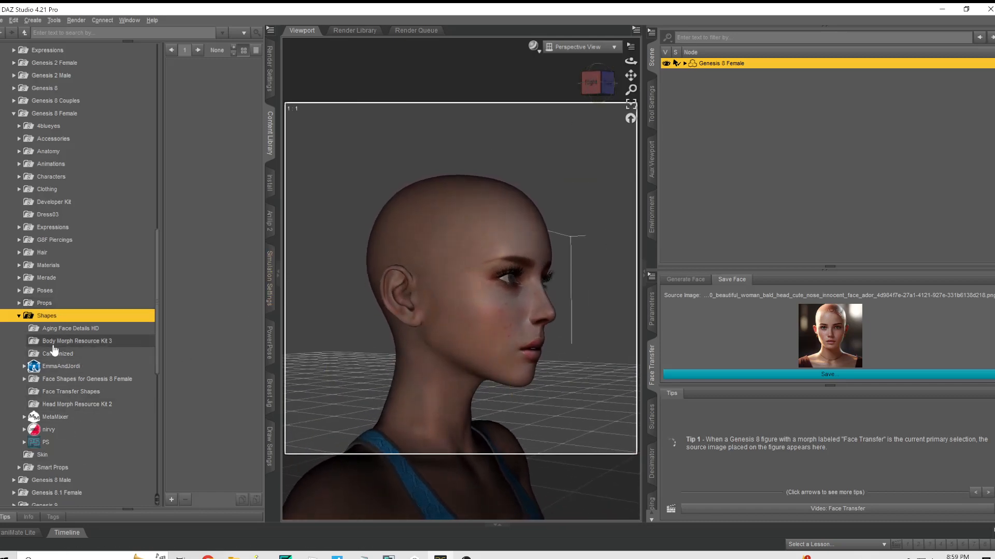
pyautogui.click(52, 392)
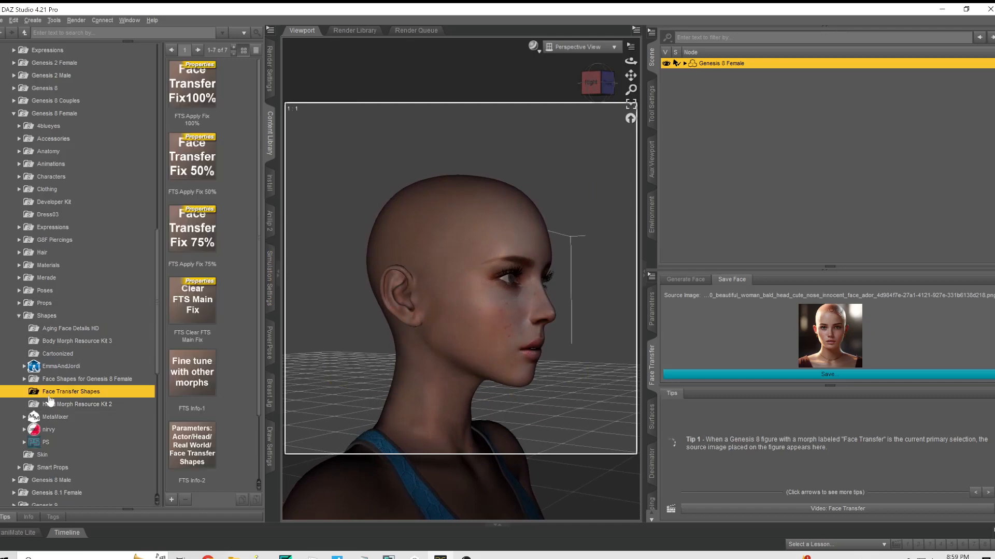
pyautogui.doubleClick(190, 94)
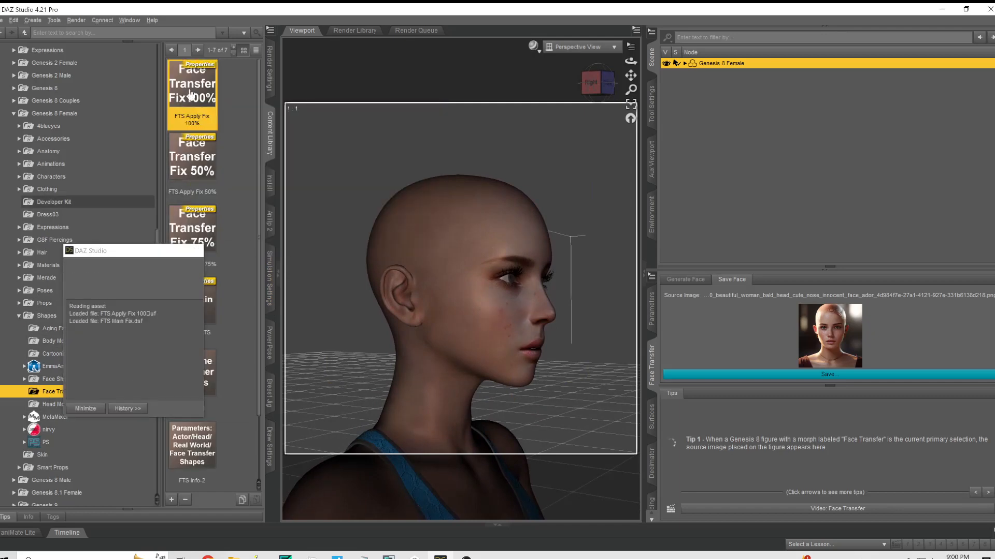
pyautogui.click(593, 81)
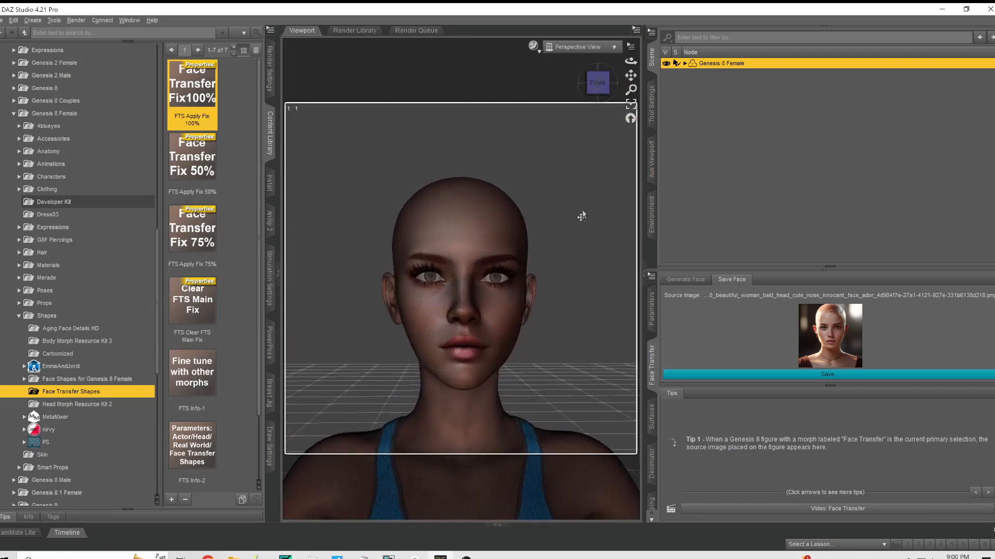
# Apply the Base MAT All Maps preset from Genesis 8 Female > Materials > Base Materials > Iray to the figure.
pyautogui.click(19, 317)
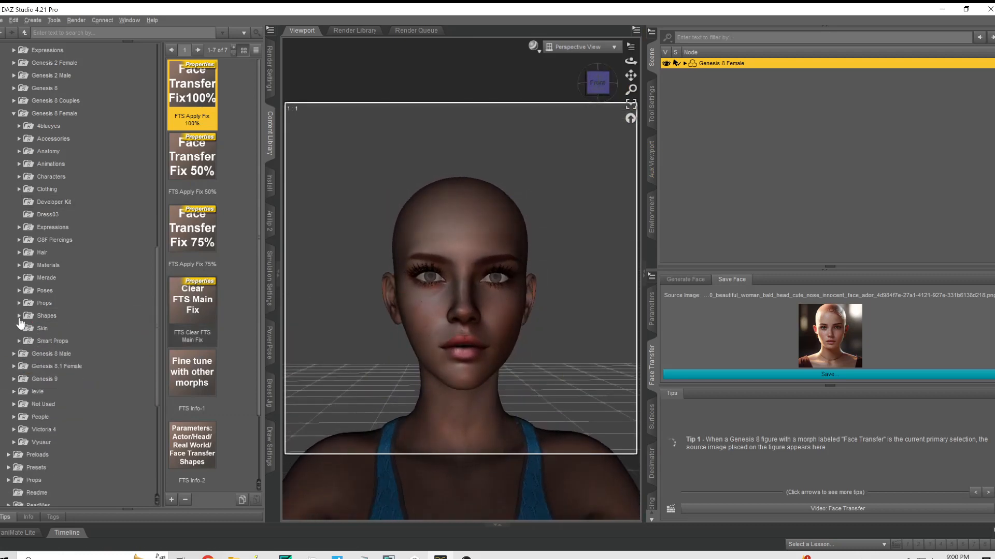
pyautogui.scroll(2, 25, 290)
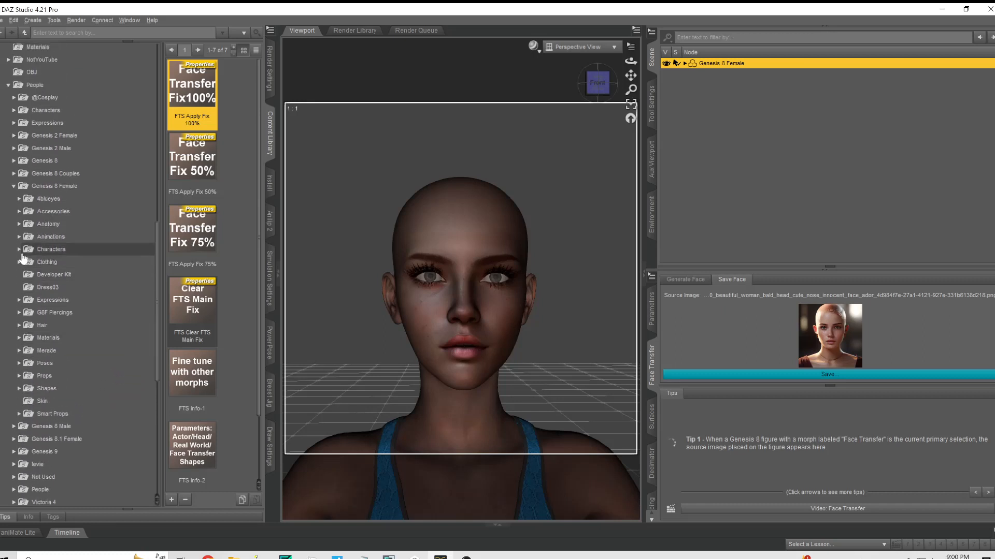
pyautogui.click(29, 254)
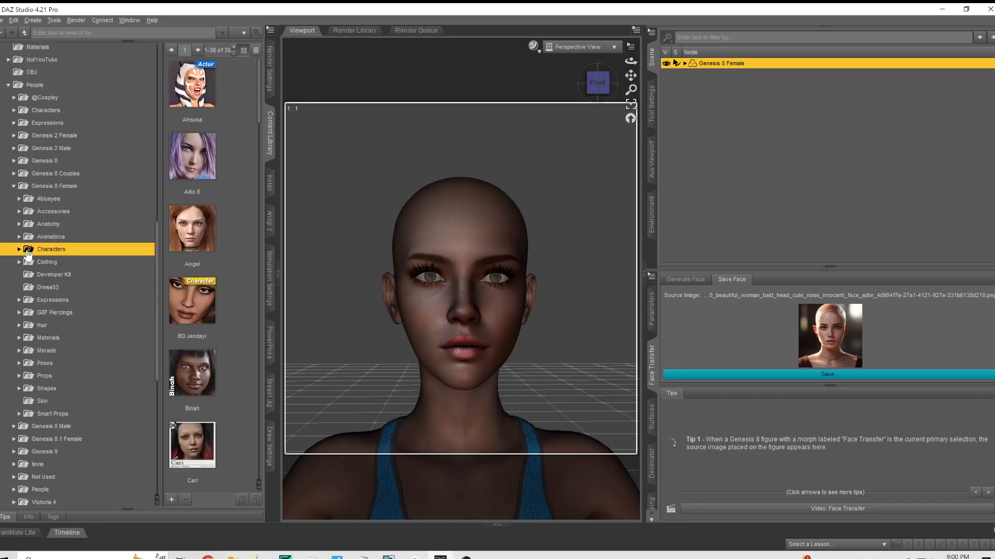
pyautogui.click(34, 187)
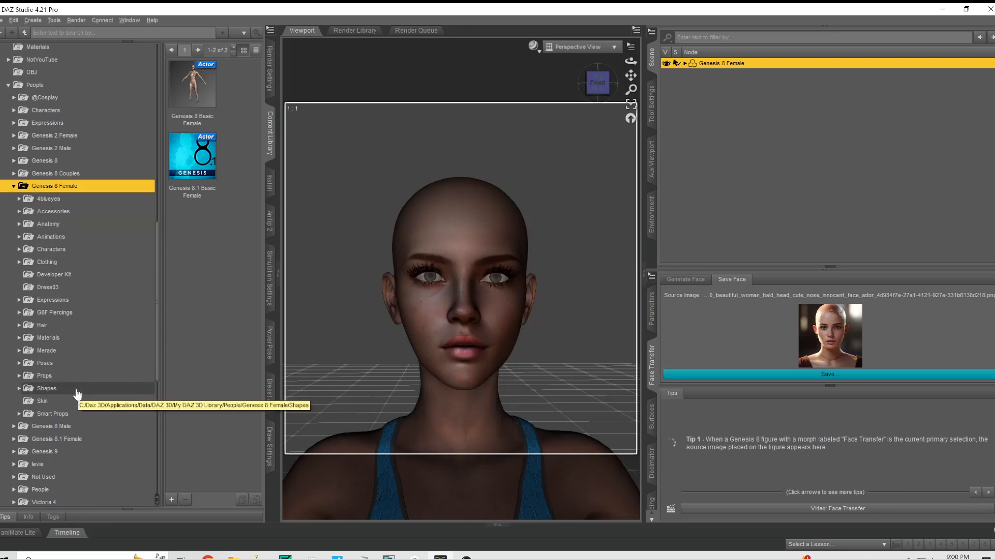
pyautogui.click(38, 338)
pyautogui.click(20, 339)
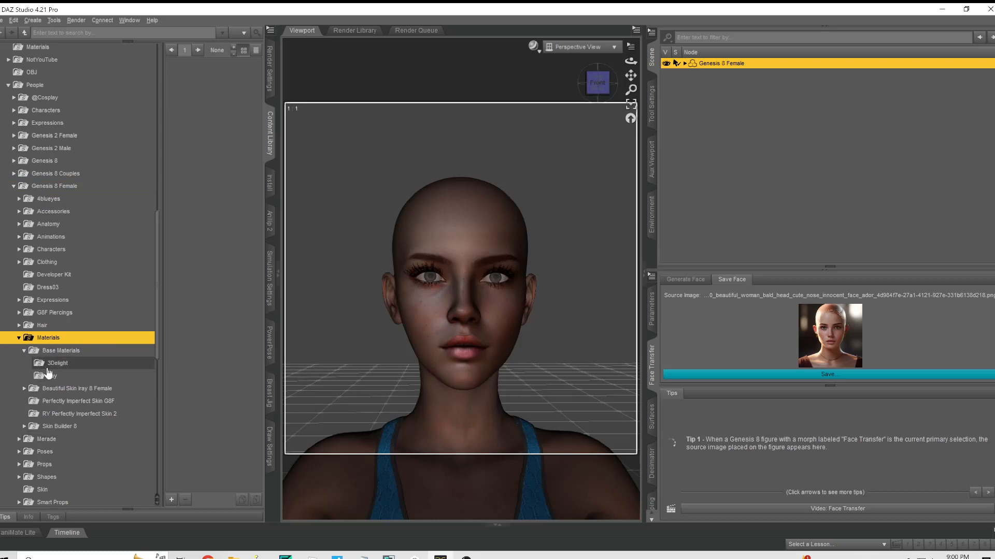
pyautogui.click(51, 376)
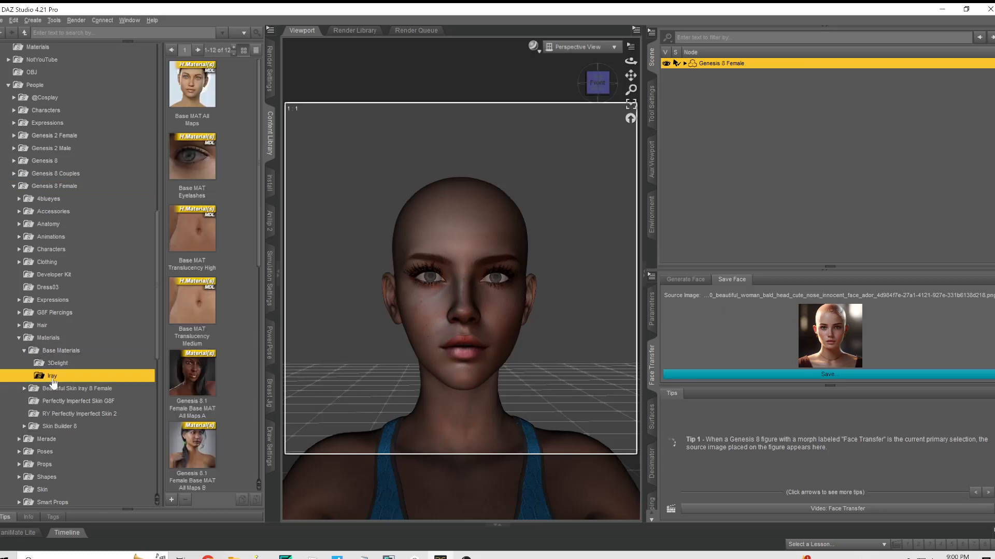
pyautogui.doubleClick(193, 92)
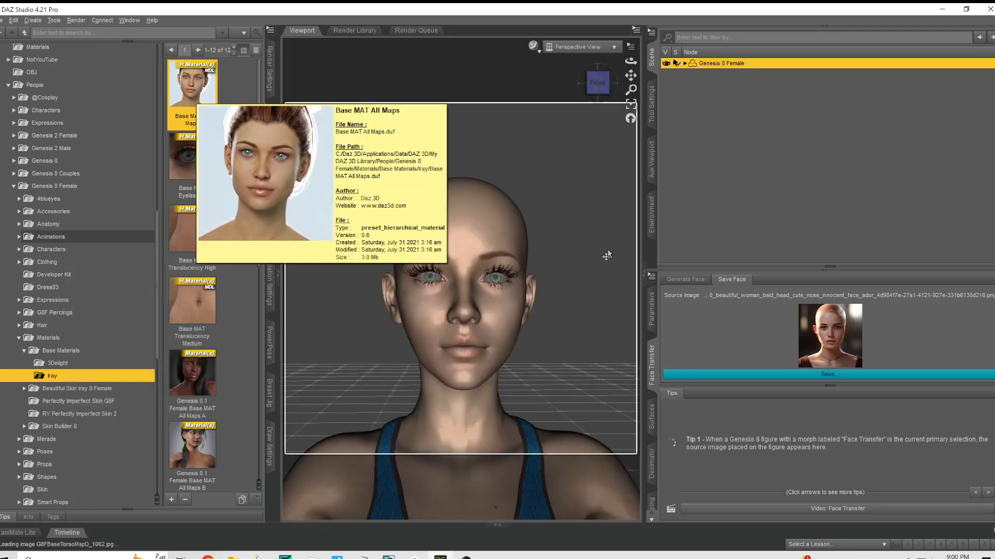
# Set the viewport's draw style to Smooth Shaded to display the figure without textures.
pyautogui.click(539, 59)
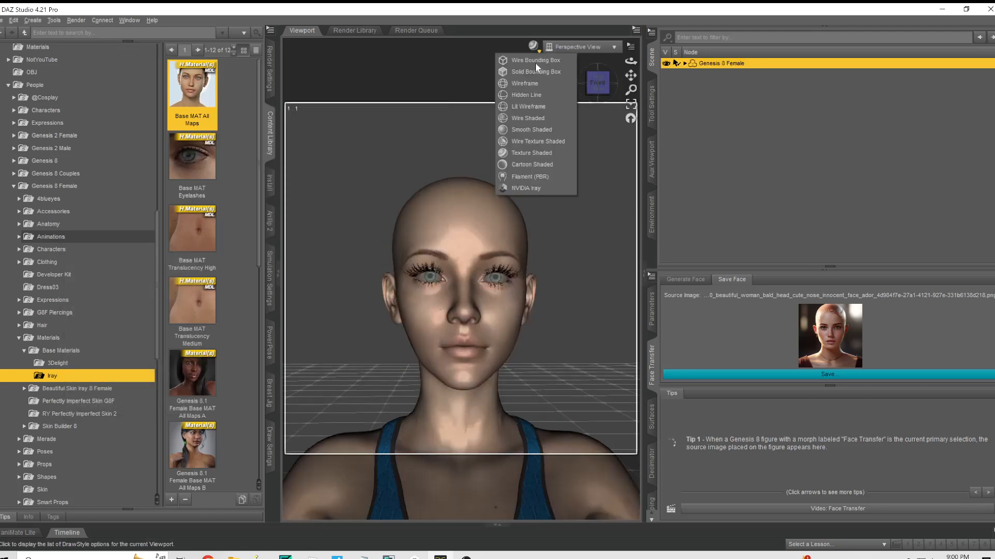
pyautogui.click(517, 151)
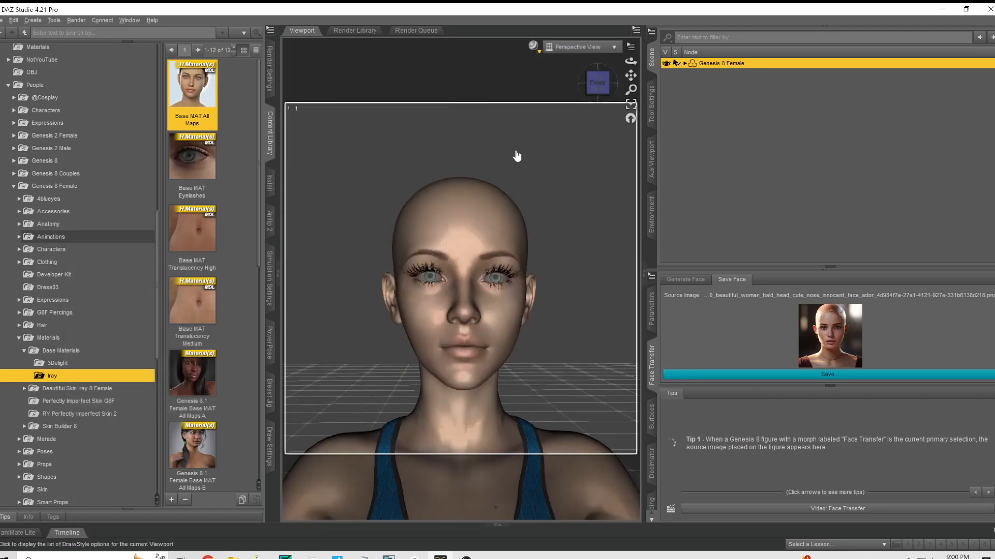
pyautogui.click(534, 47)
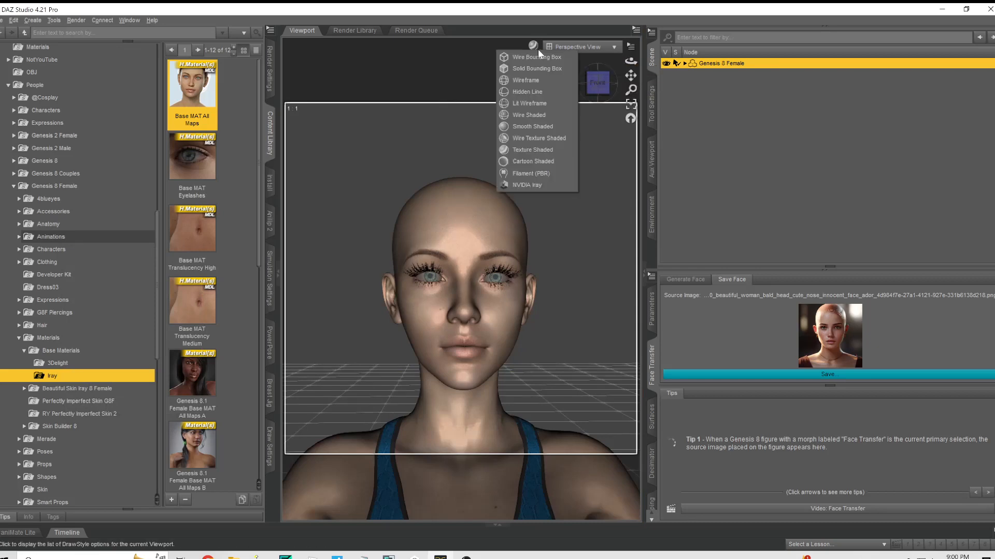
pyautogui.click(524, 127)
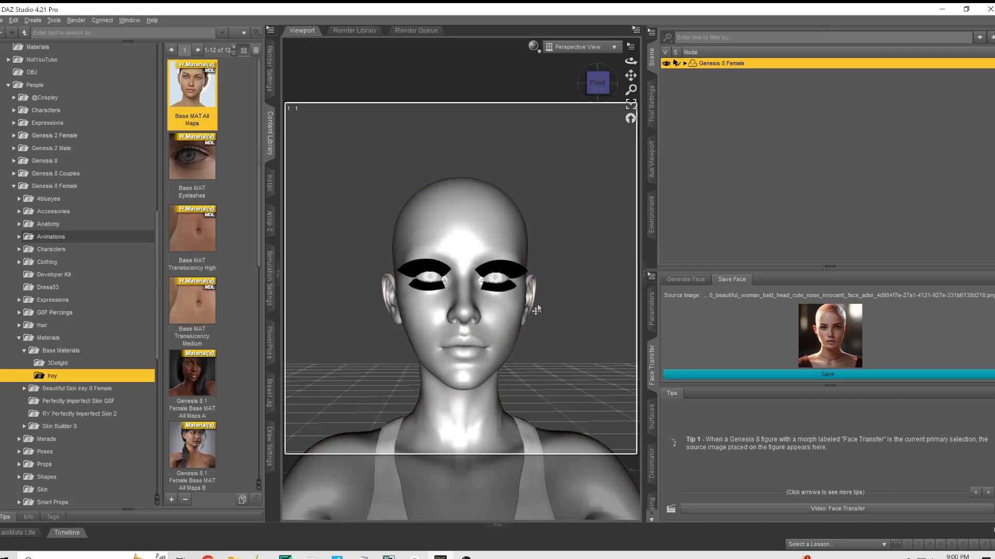
pyautogui.click(534, 46)
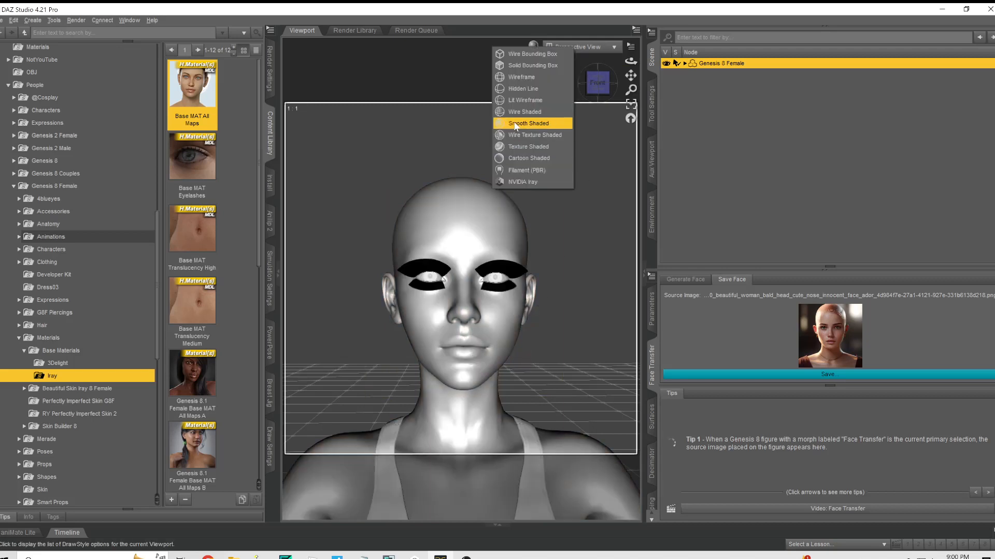
pyautogui.click(513, 128)
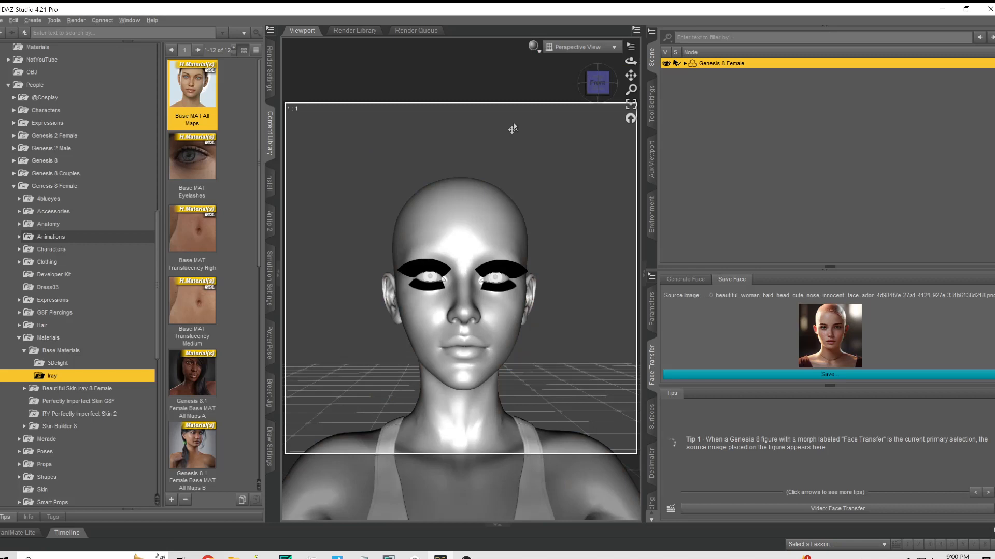
# Expand the Genesis 8 Female node in the scene and delete its Genesis 8 Female Eyelashes.
pyautogui.click(684, 64)
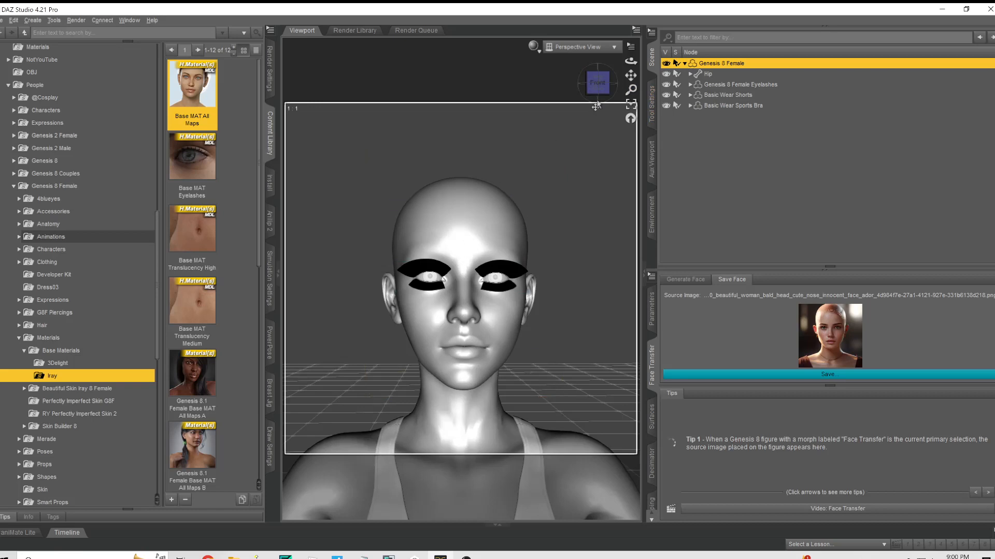
pyautogui.moveTo(601, 84)
pyautogui.mouseDown()
pyautogui.moveTo(673, 84)
pyautogui.moveTo(601, 85)
pyautogui.moveTo(599, 117)
pyautogui.moveTo(599, 86)
pyautogui.mouseUp()
pyautogui.click(745, 84)
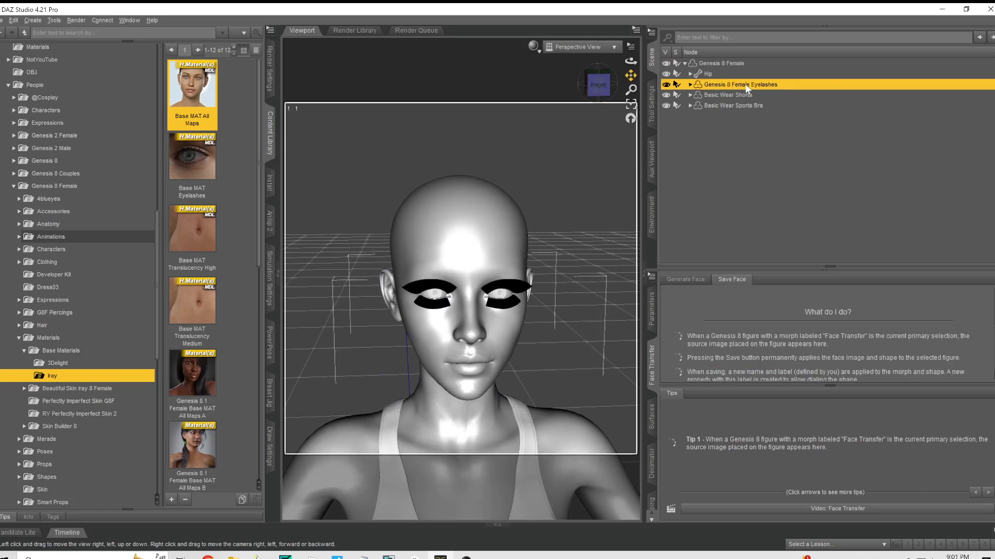
pyautogui.press('Delete')
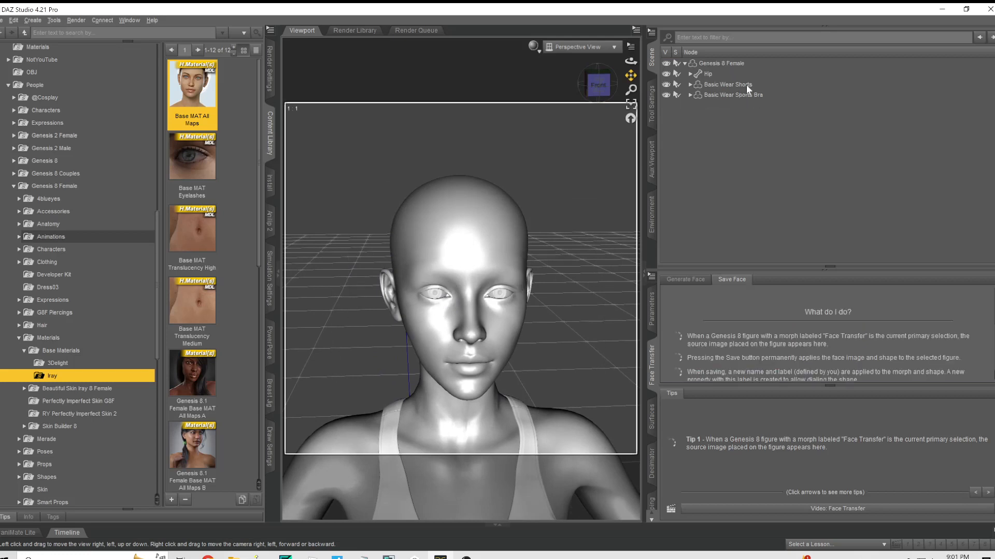
# Undo the deletion of the Genesis 8 Female Eyelashes and hide them in the scene instead.
pyautogui.click(13, 20)
pyautogui.click(22, 34)
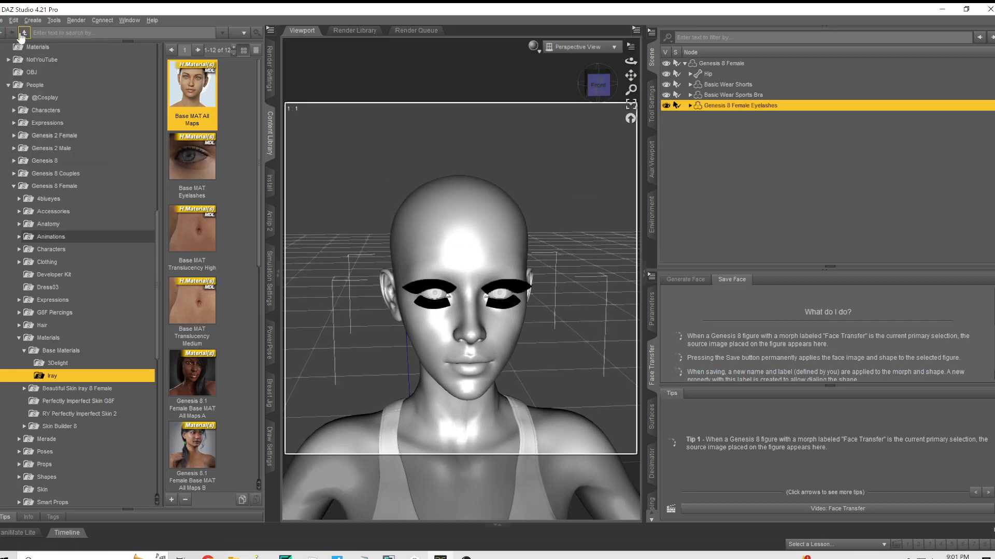
pyautogui.click(666, 106)
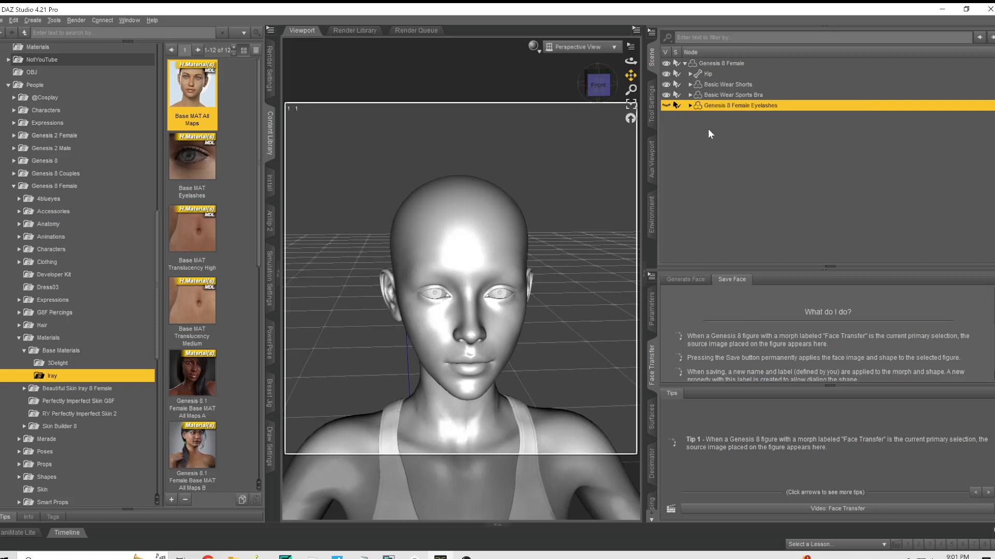
pyautogui.click(598, 85)
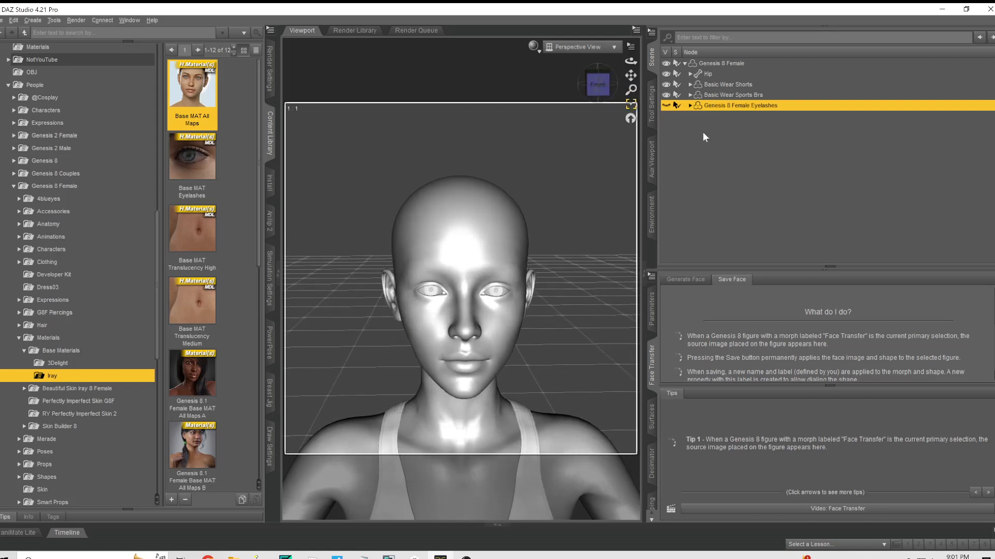
# Select the Genesis 8 Female figure and open the Standing Conversation folder under Poses > Aeon Soul in the content library.
pyautogui.click(710, 64)
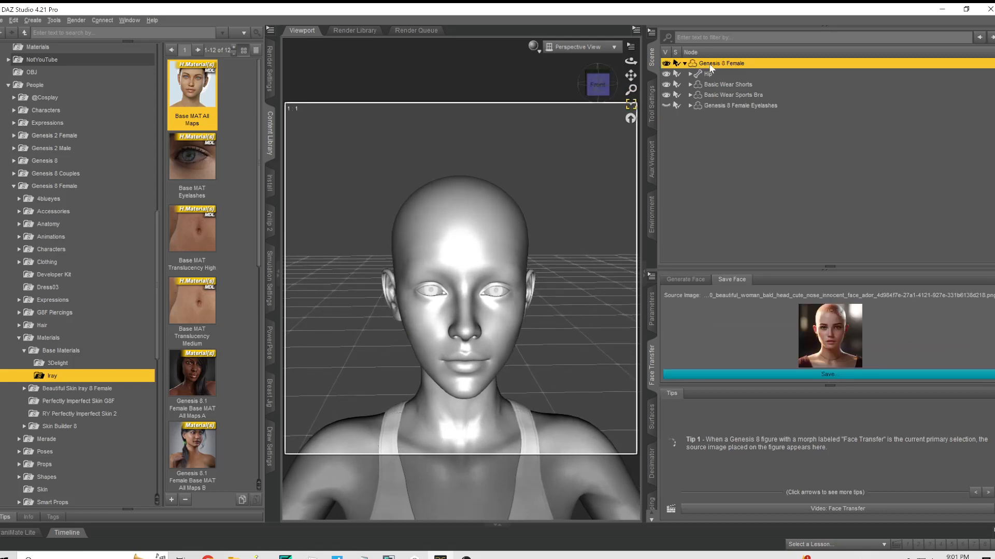
pyautogui.moveTo(631, 76); pyautogui.dragTo(617, 37)
pyautogui.moveTo(598, 86); pyautogui.dragTo(630, 61)
pyautogui.click(595, 85)
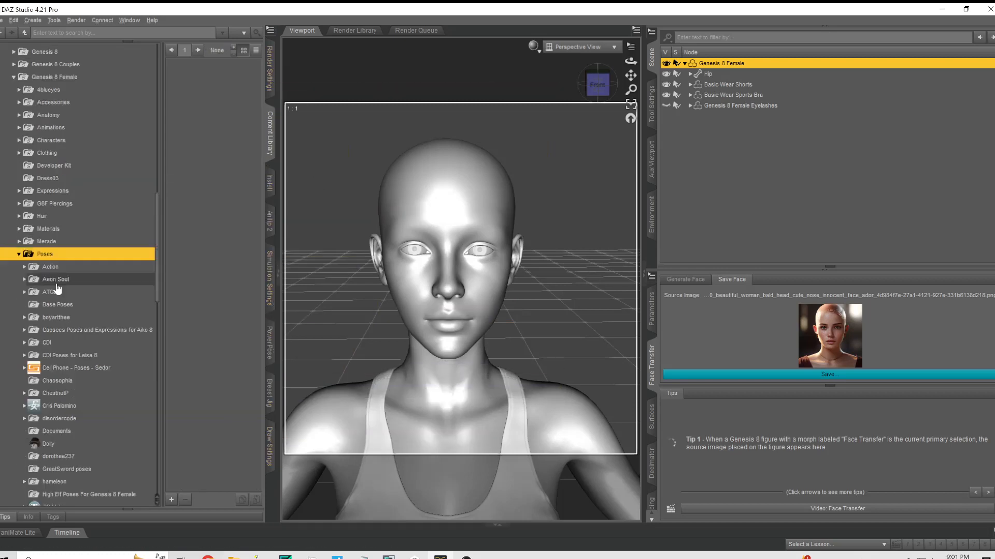
pyautogui.click(57, 284)
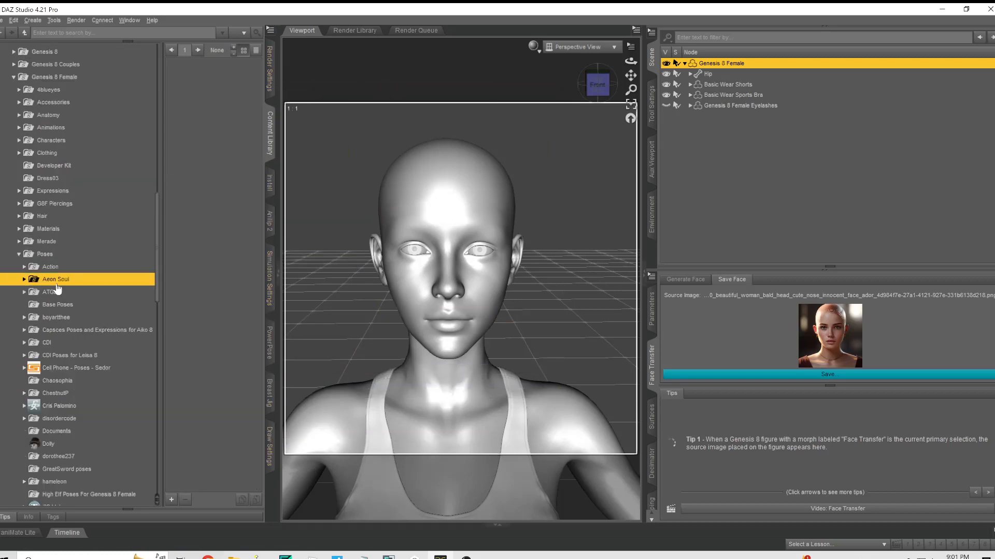
pyautogui.click(23, 280)
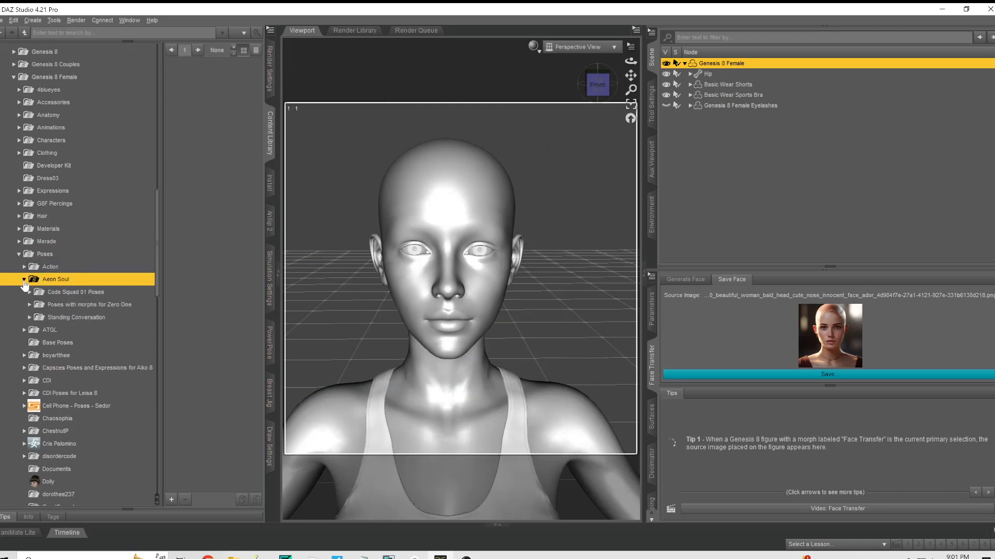
pyautogui.click(41, 318)
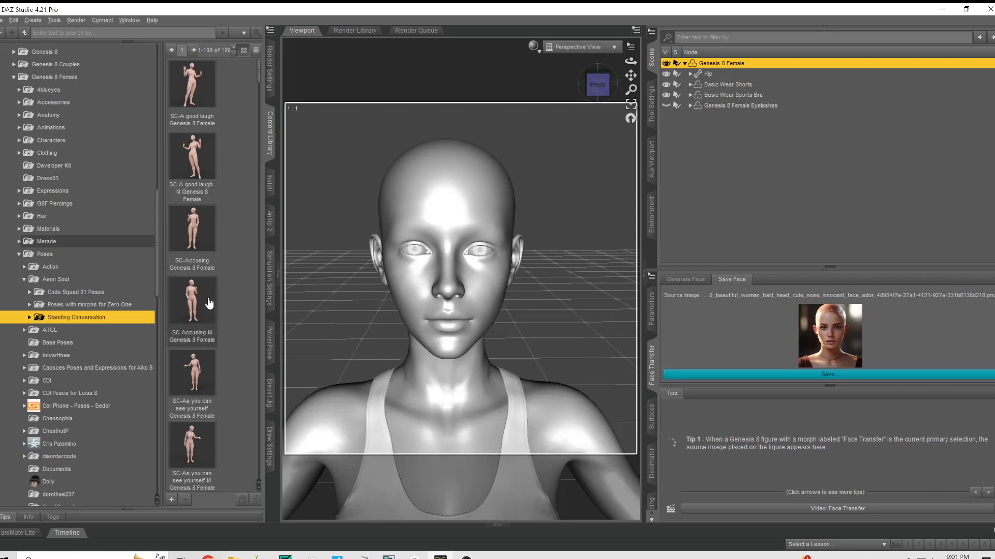
# Apply the SC-Disappointed Genesis 8 Female pose from the Standing Conversation folder to the figure.
pyautogui.scroll(-3, 220, 386)
pyautogui.scroll(-1, 221, 390)
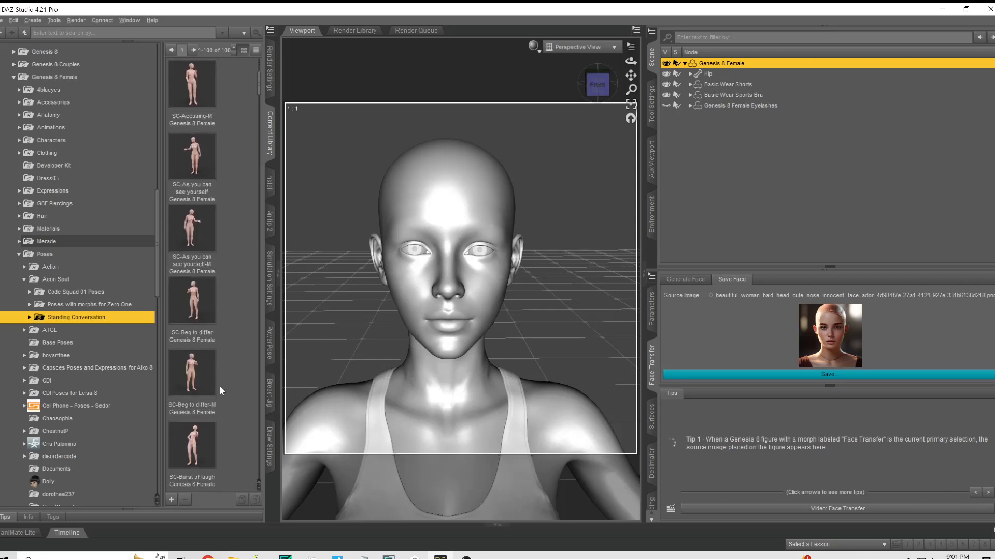
pyautogui.scroll(-3, 219, 386)
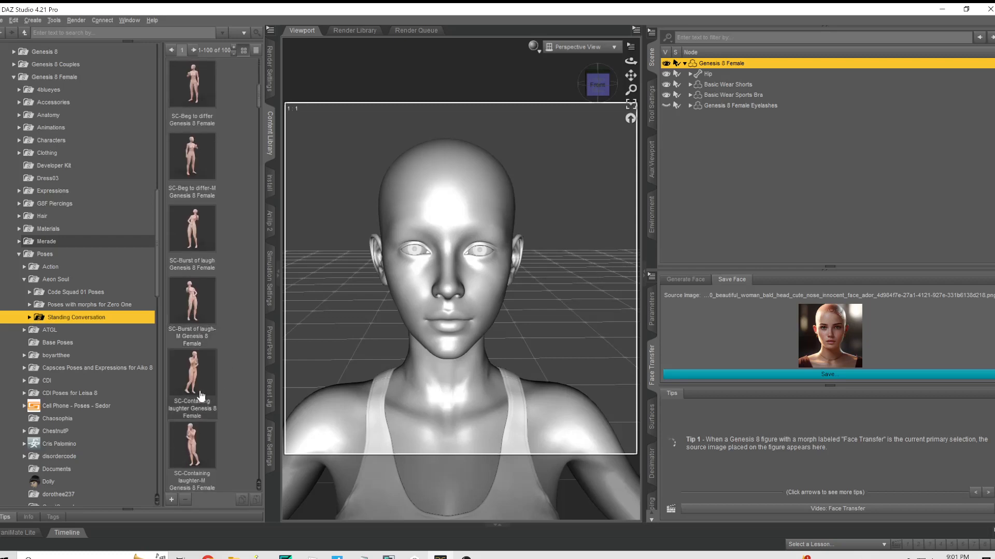
pyautogui.scroll(3, 201, 394)
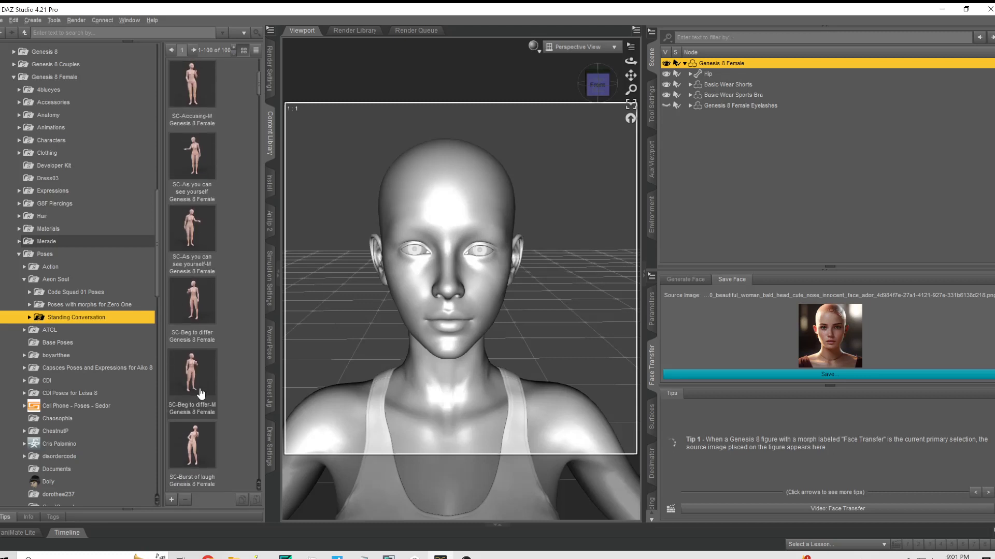
pyautogui.scroll(-6, 202, 388)
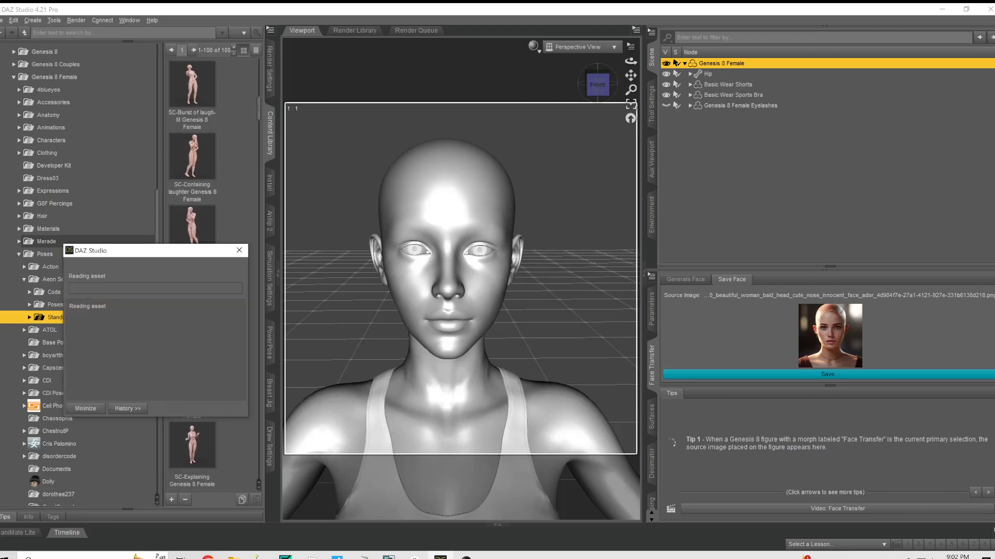
pyautogui.doubleClick(199, 305)
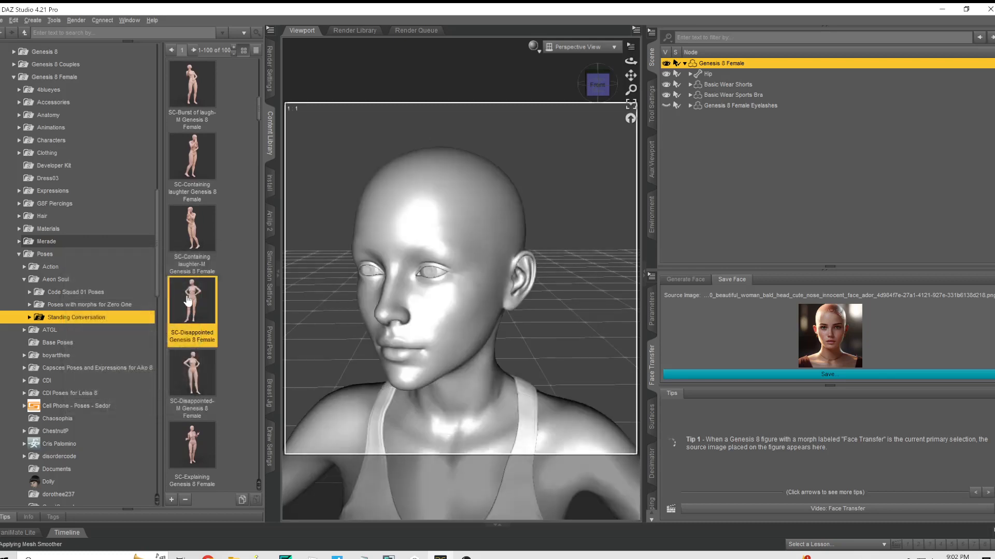
# Examine the posed figure's head and upper body from the front, from the side and at an angle.
pyautogui.click(595, 84)
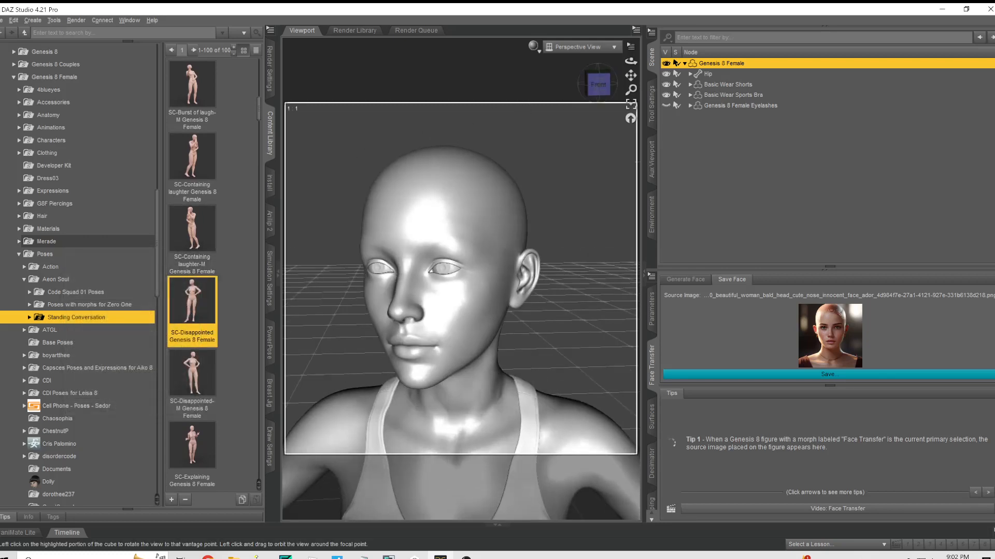
pyautogui.moveTo(631, 75)
pyautogui.mouseDown()
pyautogui.moveTo(629, 50)
pyautogui.moveTo(632, 76)
pyautogui.mouseUp()
pyautogui.scroll(-2, 509, 213)
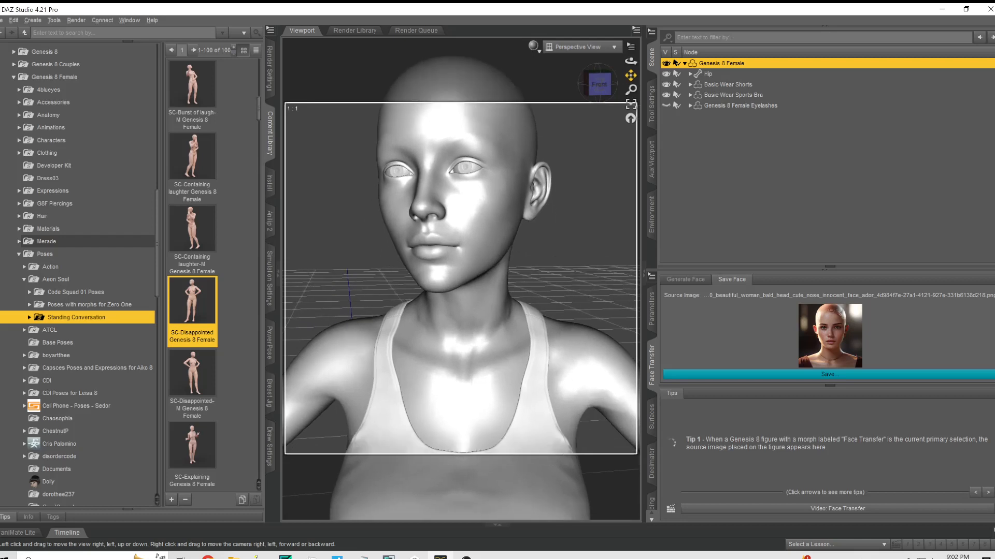
pyautogui.scroll(-2, 509, 214)
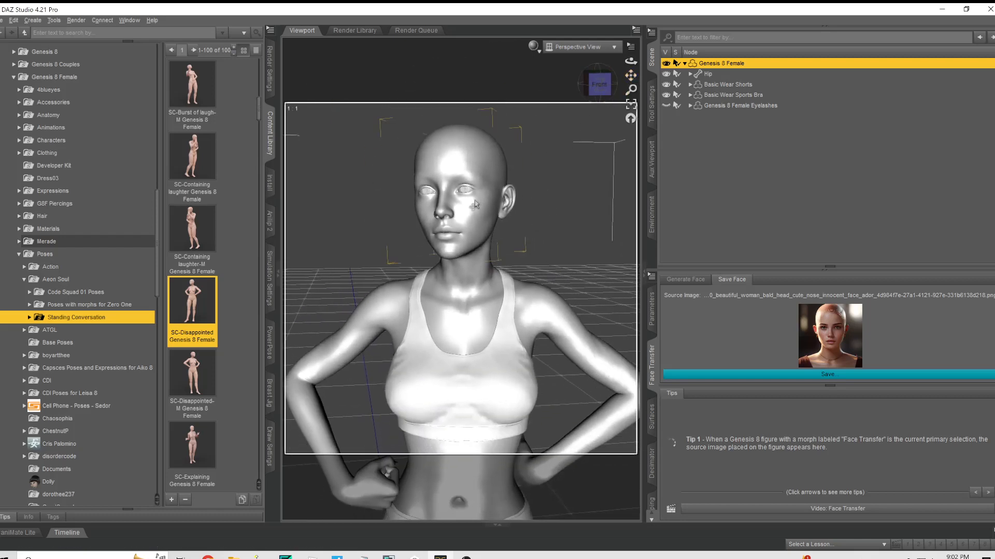
pyautogui.click(459, 190)
pyautogui.click(607, 84)
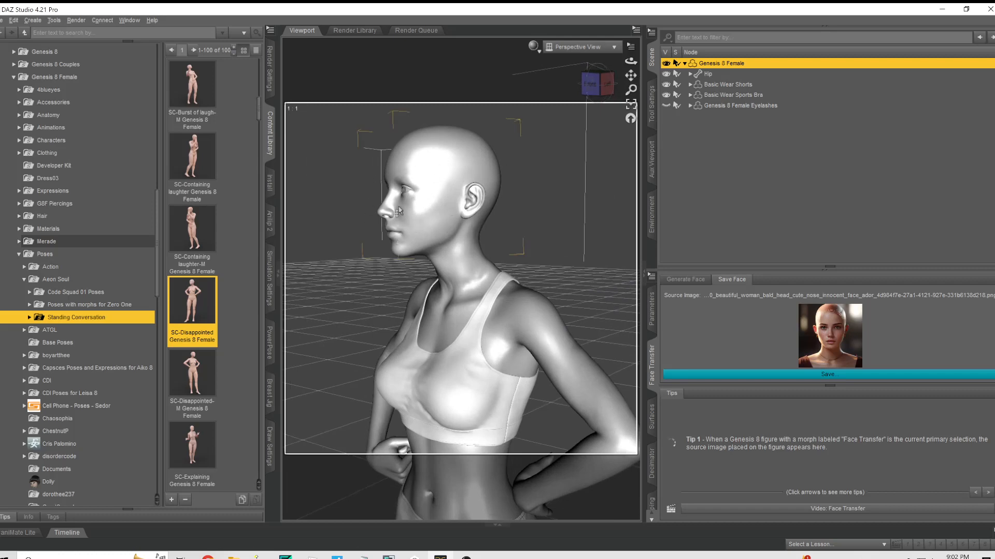
pyautogui.click(590, 85)
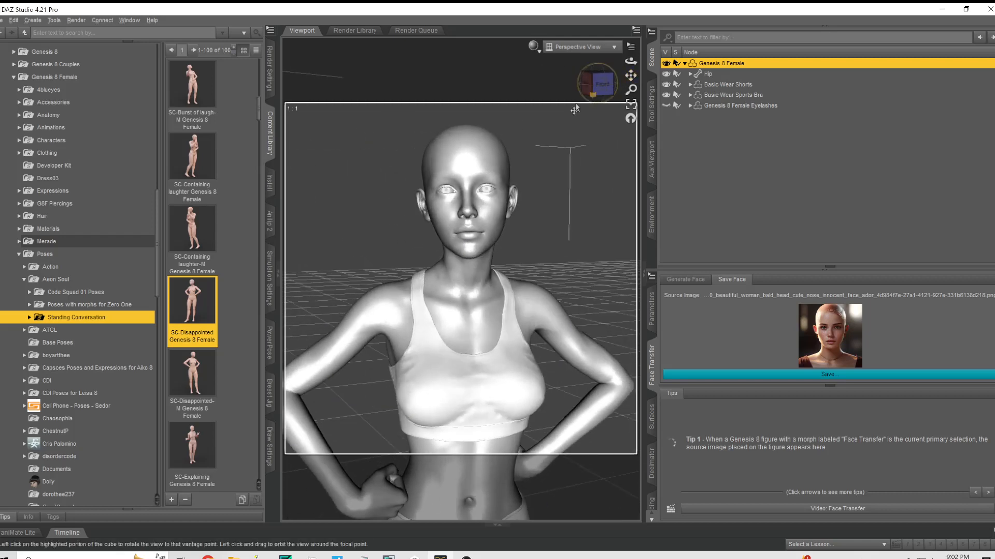
pyautogui.click(599, 83)
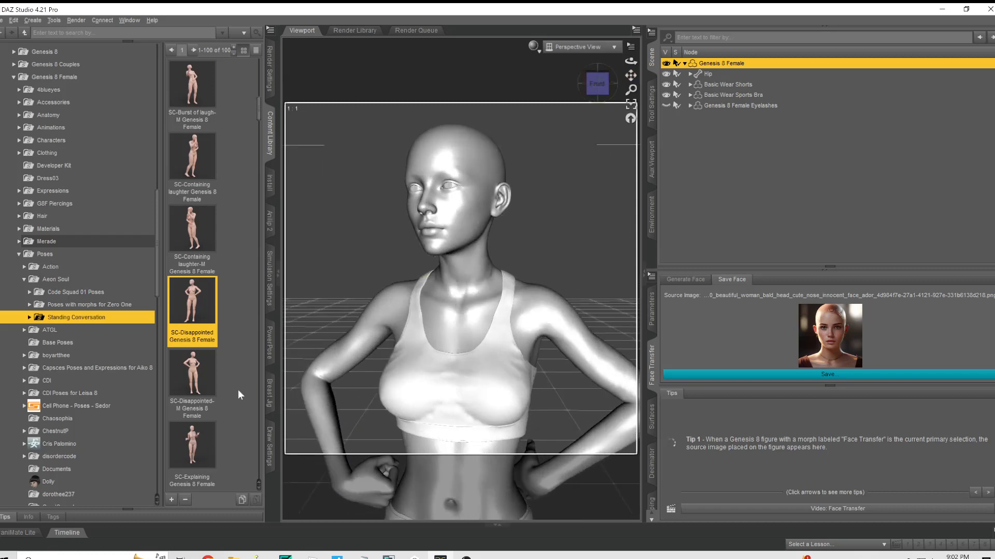
# Open the timeline, move to frame 1 and apply the SC-Friendly-M Genesis 8 Female pose there.
pyautogui.click(497, 526)
pyautogui.click(161, 336)
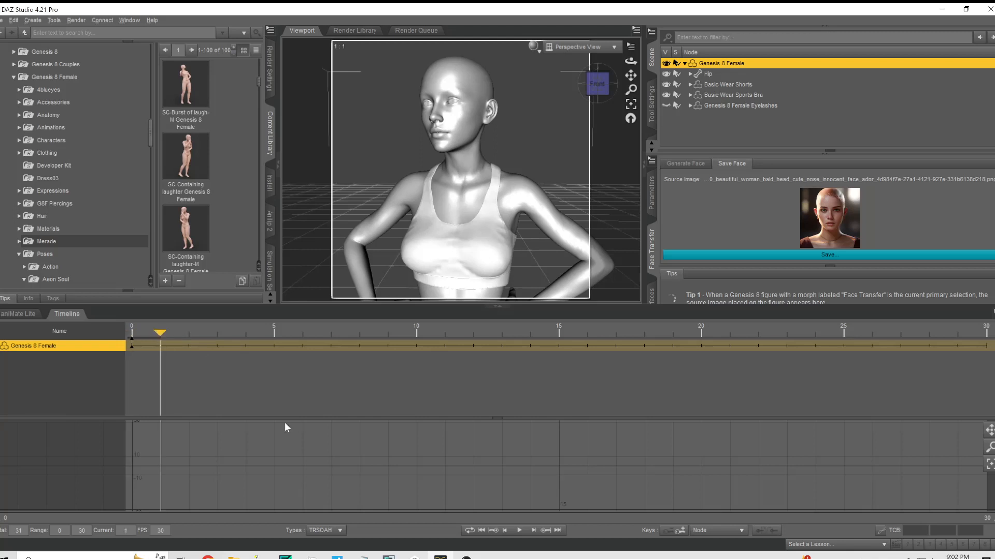
pyautogui.scroll(-3, 226, 213)
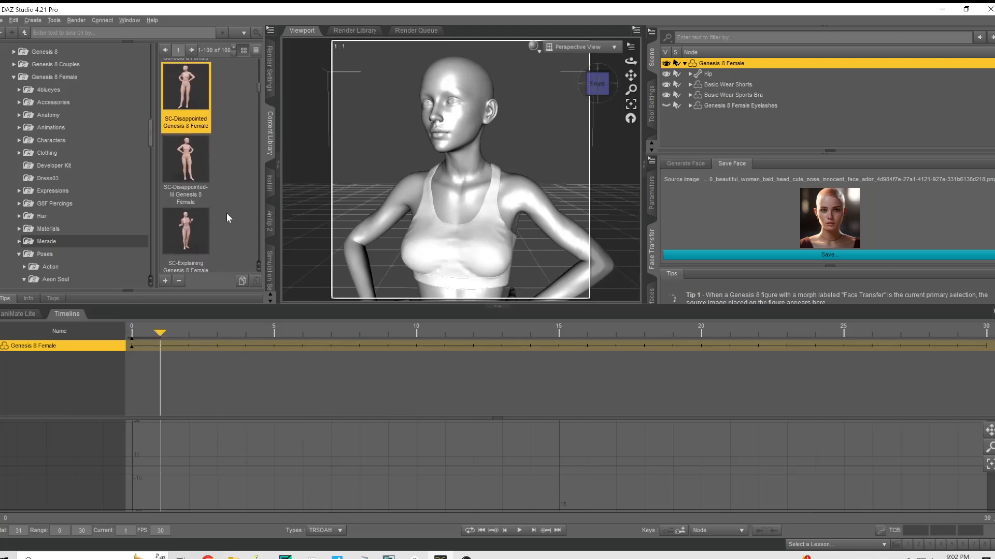
pyautogui.scroll(-5, 226, 212)
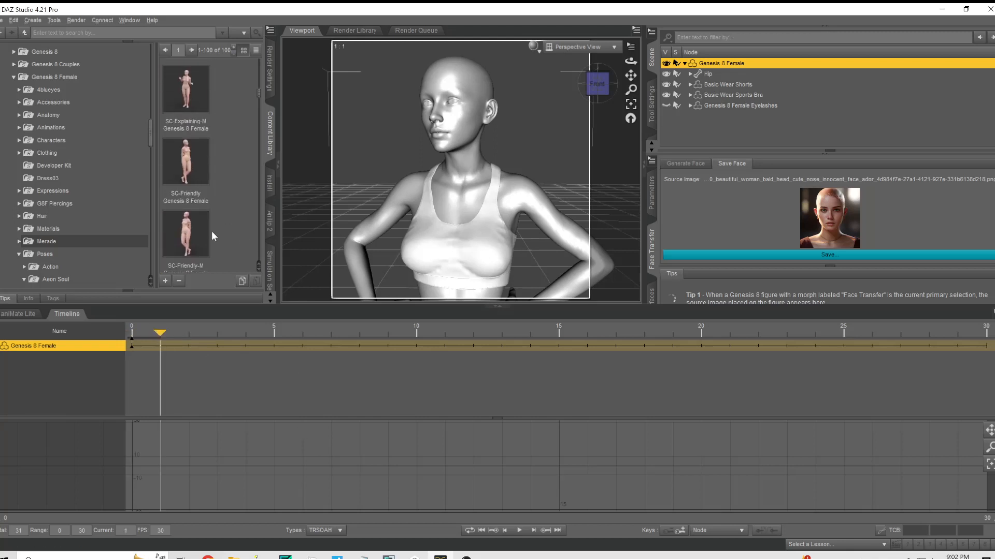
pyautogui.doubleClick(190, 240)
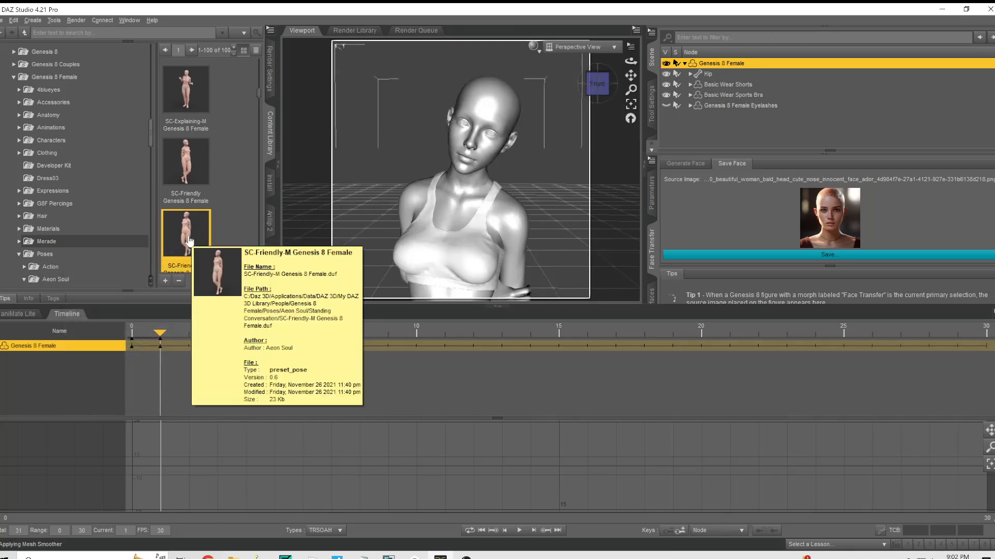
# Apply the CDI Aiko 8 StandI pose from Capsces Poses and Expressions for Aiko 8 to the figure at frame 2.
pyautogui.scroll(-3, 69, 259)
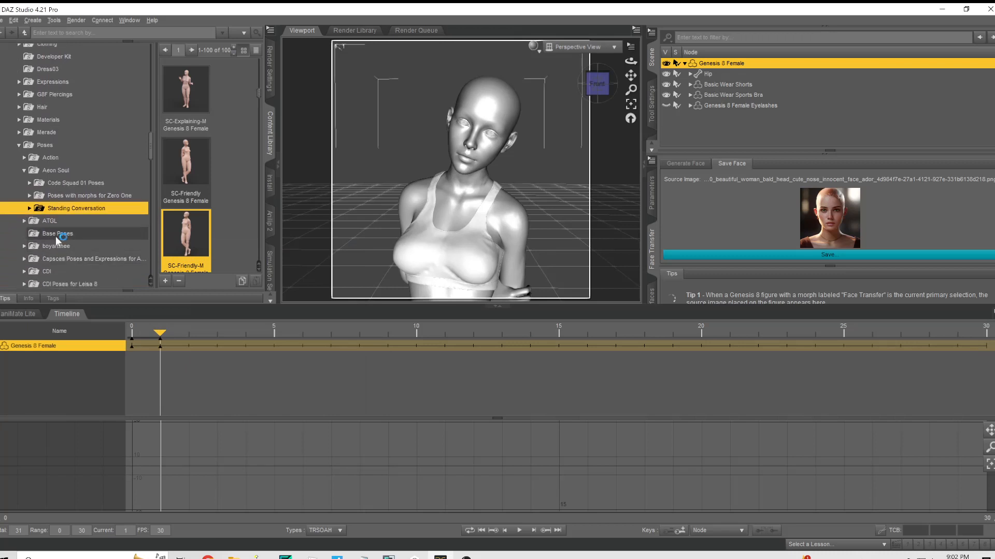
pyautogui.click(61, 235)
pyautogui.scroll(-2, 83, 254)
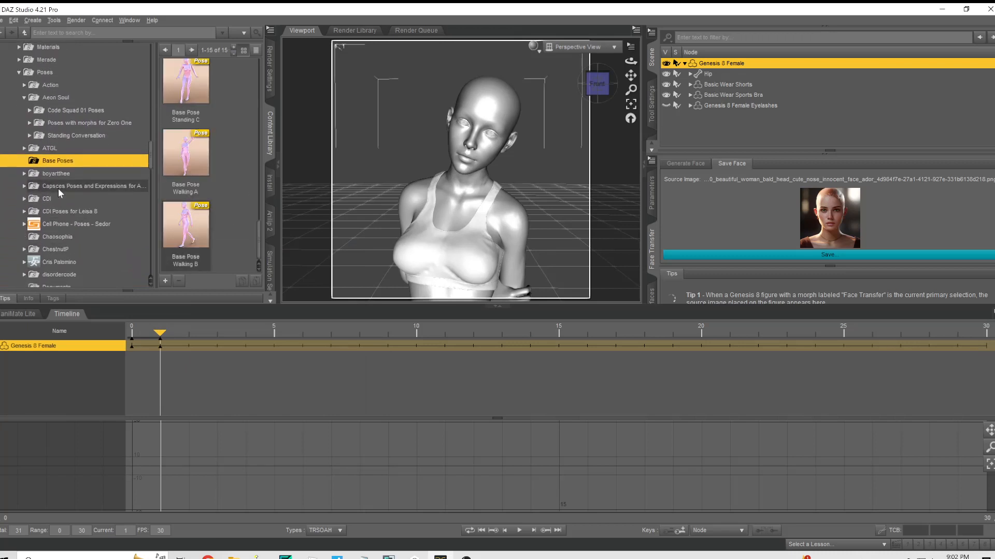
pyautogui.click(78, 186)
pyautogui.scroll(-6, 215, 221)
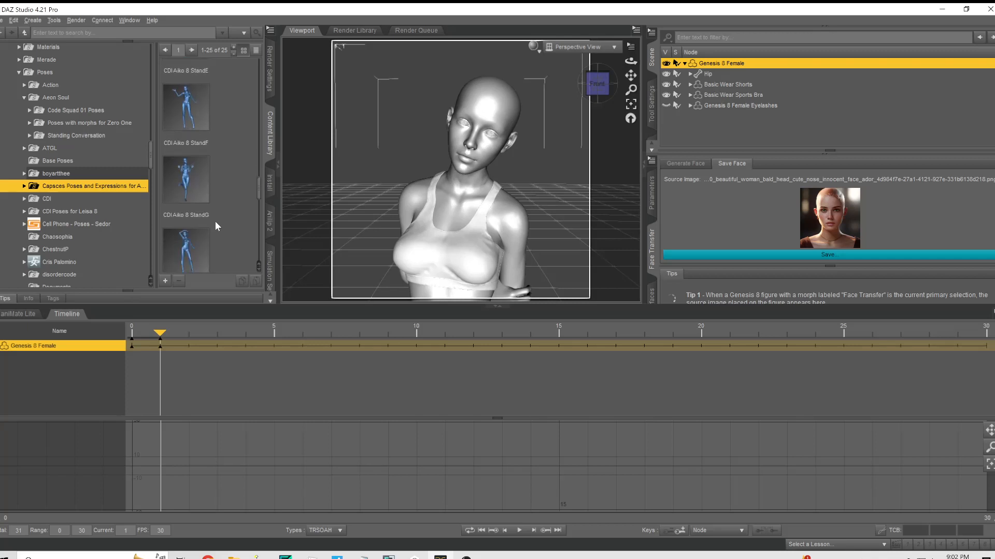
pyautogui.scroll(-1, 217, 227)
pyautogui.doubleClick(182, 96)
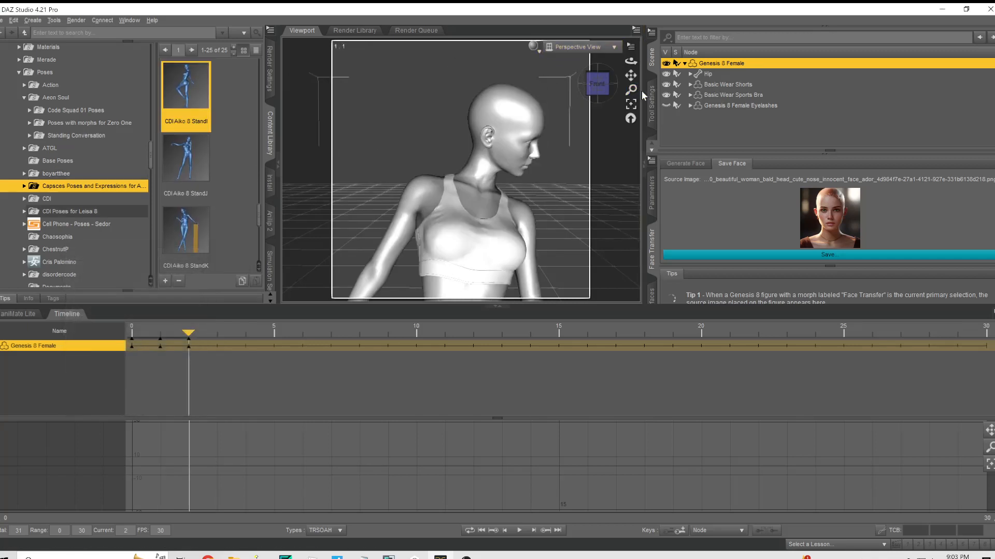
# Turn the whole Genesis 8 Female figure at frame 2 by setting its Y Rotate to about -101.
pyautogui.click(651, 192)
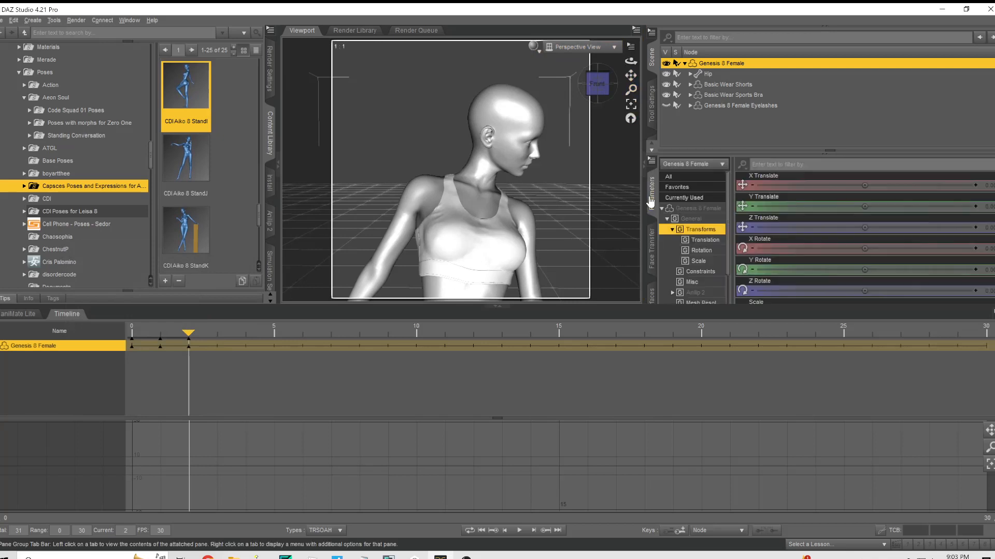
pyautogui.click(686, 210)
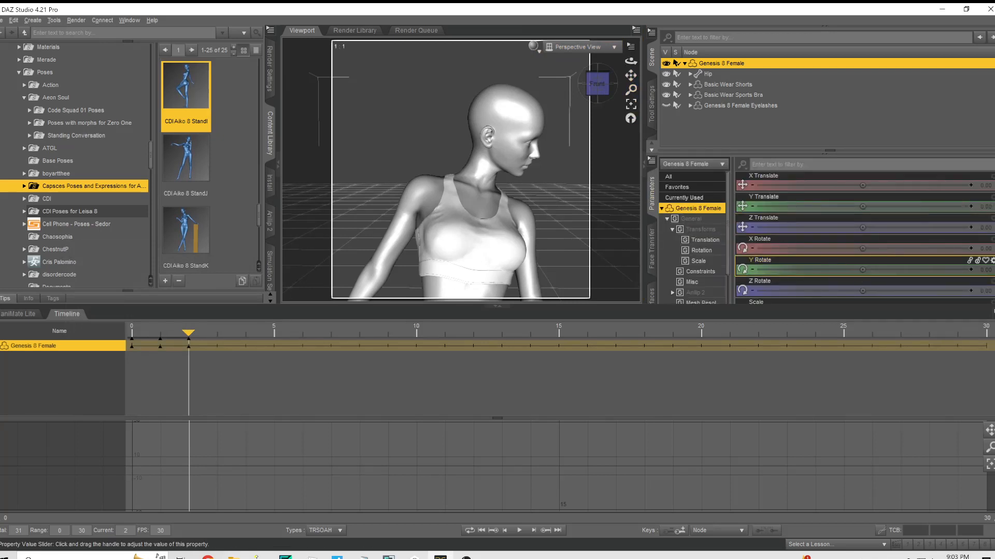
pyautogui.moveTo(862, 270); pyautogui.dragTo(810, 270)
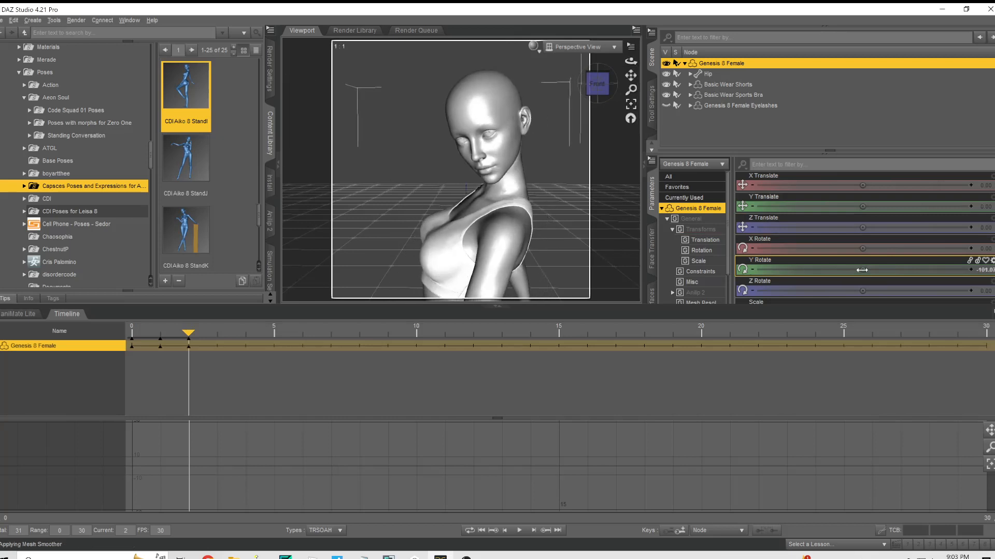
# Turn the whole Genesis 8 Female figure at frame 1 by setting its Y Rotate to about 16.
pyautogui.click(156, 339)
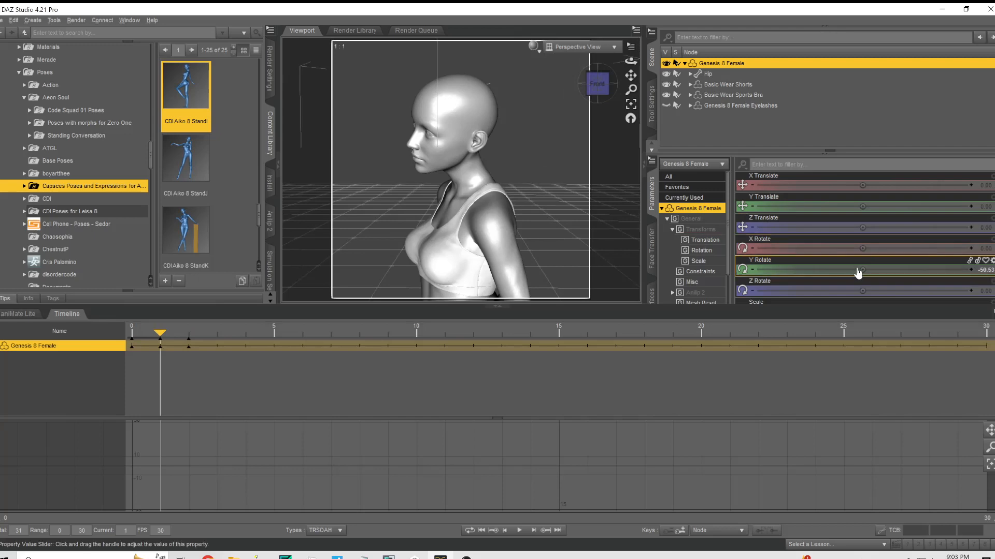
pyautogui.moveTo(860, 270); pyautogui.dragTo(891, 270)
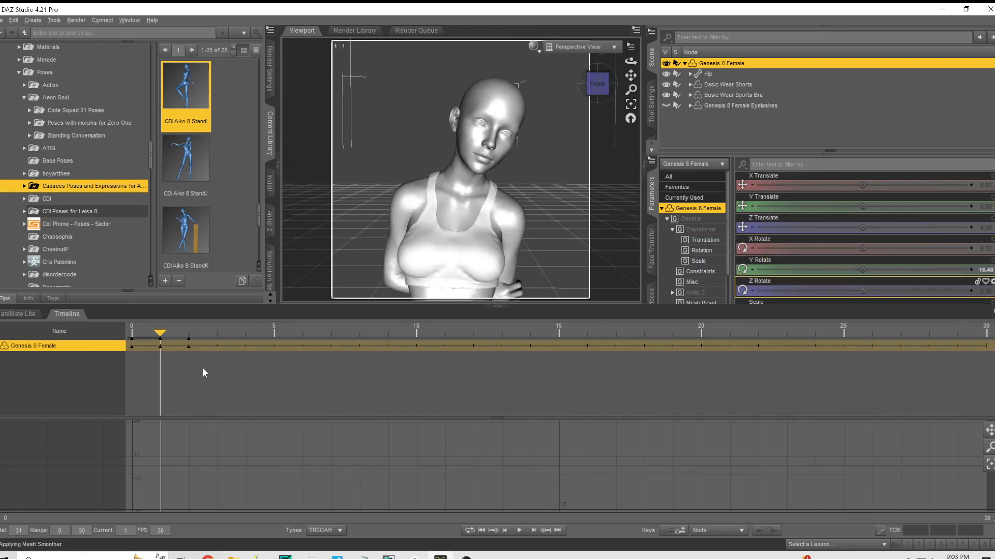
pyautogui.click(131, 339)
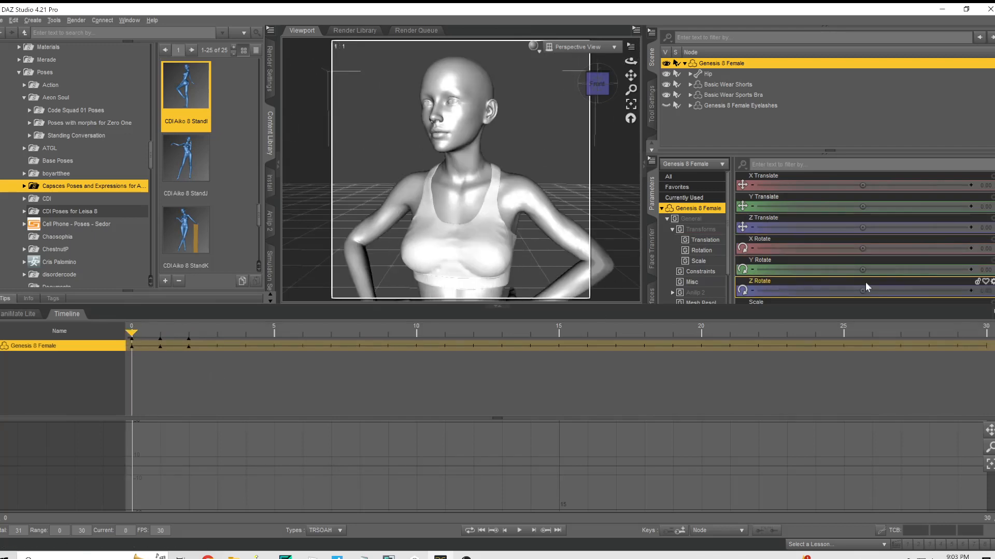
pyautogui.click(161, 338)
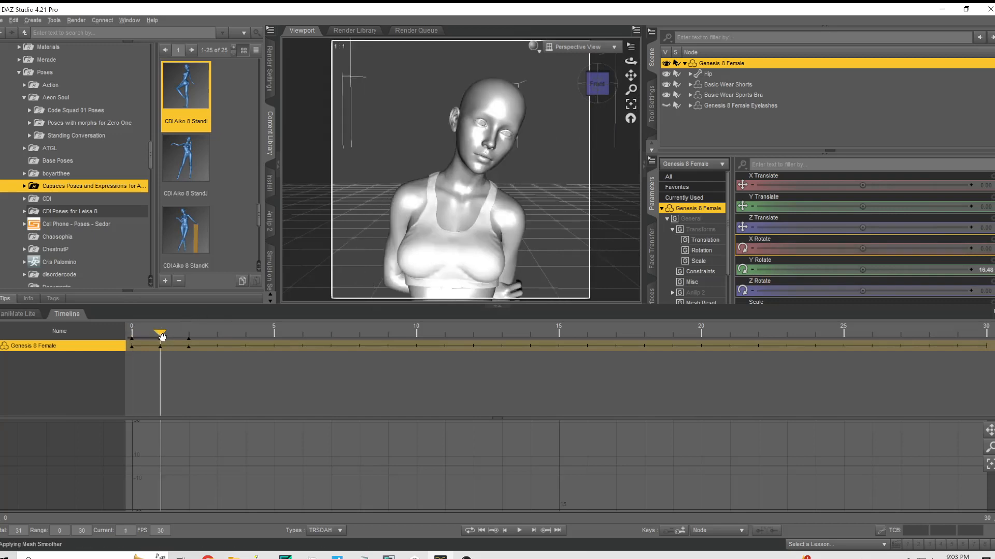
pyautogui.click(188, 340)
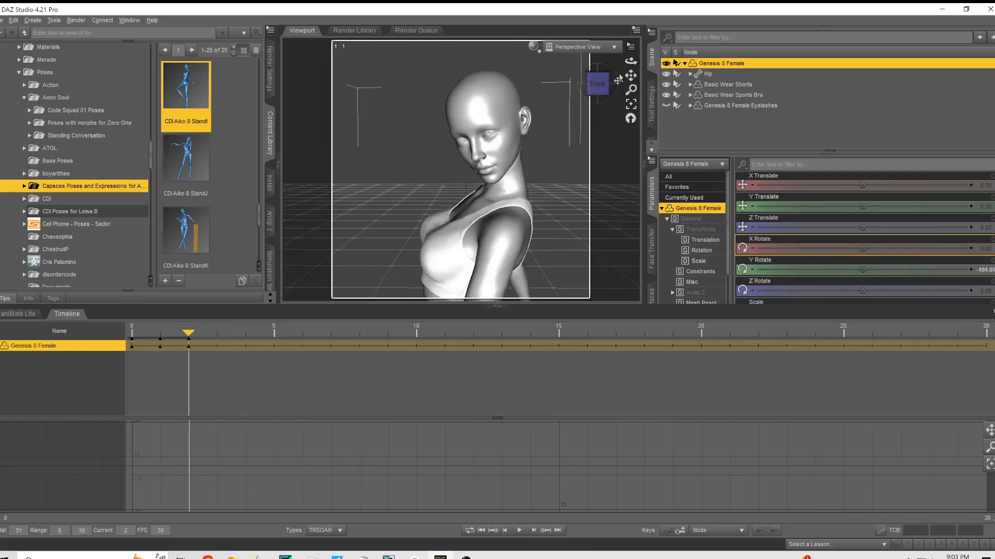
# Frame the figure's head and torso at frame 2 and create a new camera that copies the active Perspective View.
pyautogui.moveTo(630, 75); pyautogui.dragTo(624, 62)
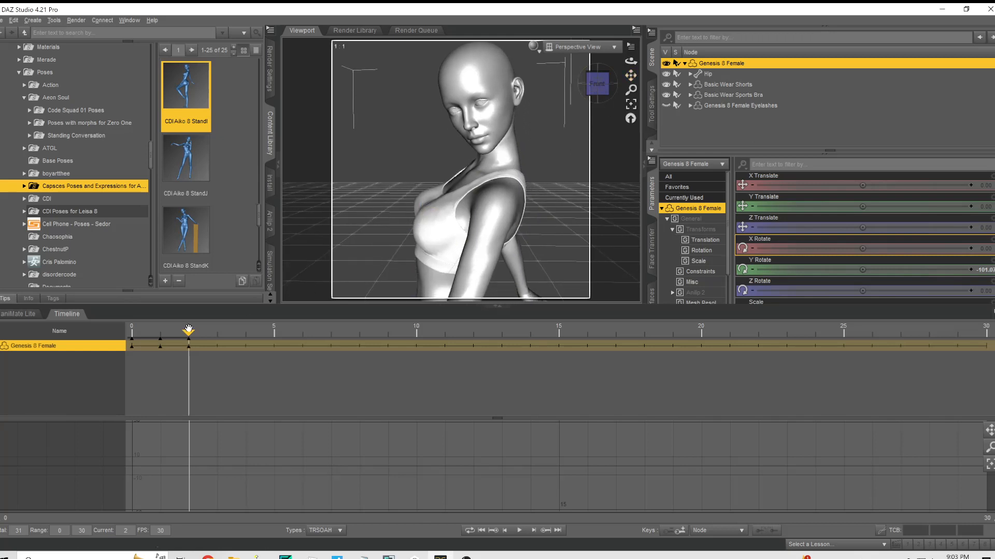
pyautogui.click(157, 337)
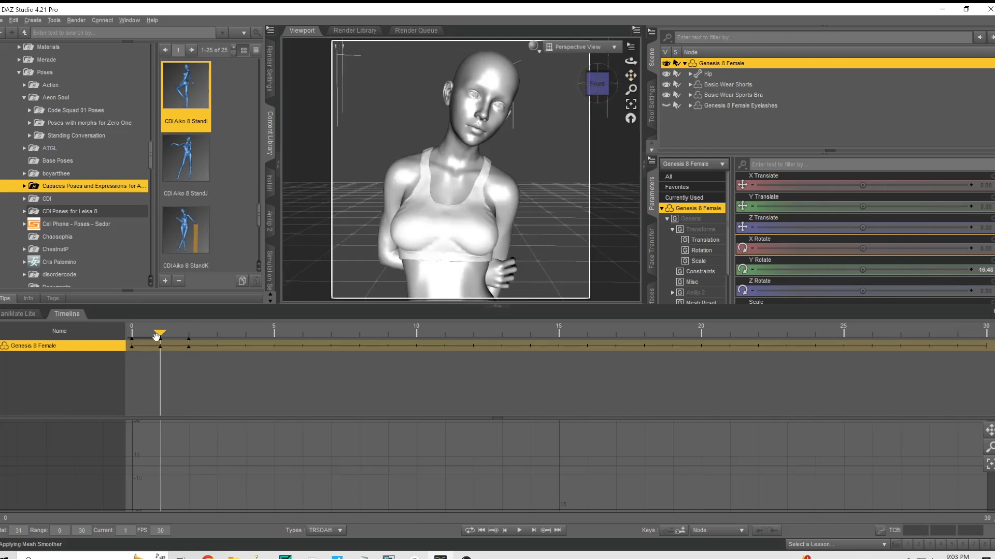
pyautogui.click(189, 340)
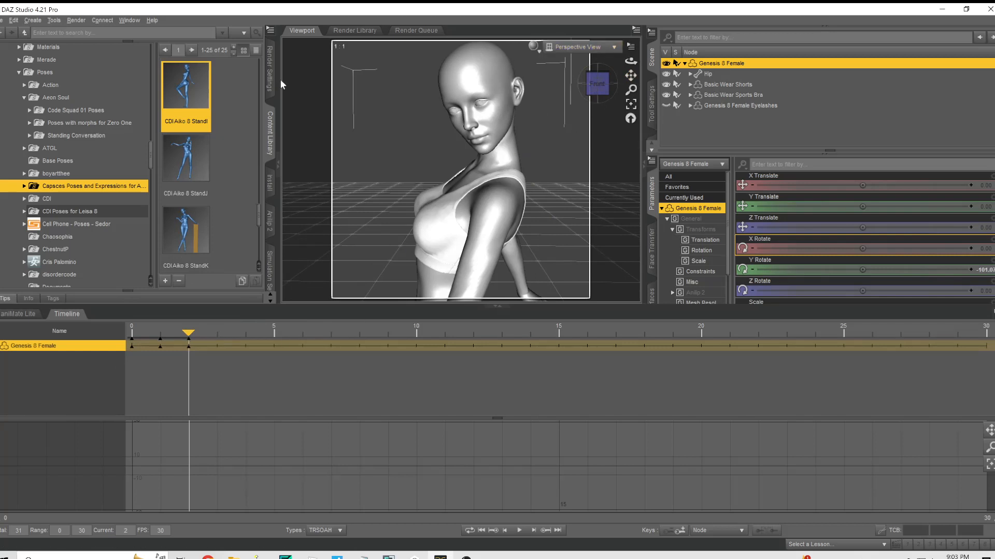
pyautogui.click(29, 21)
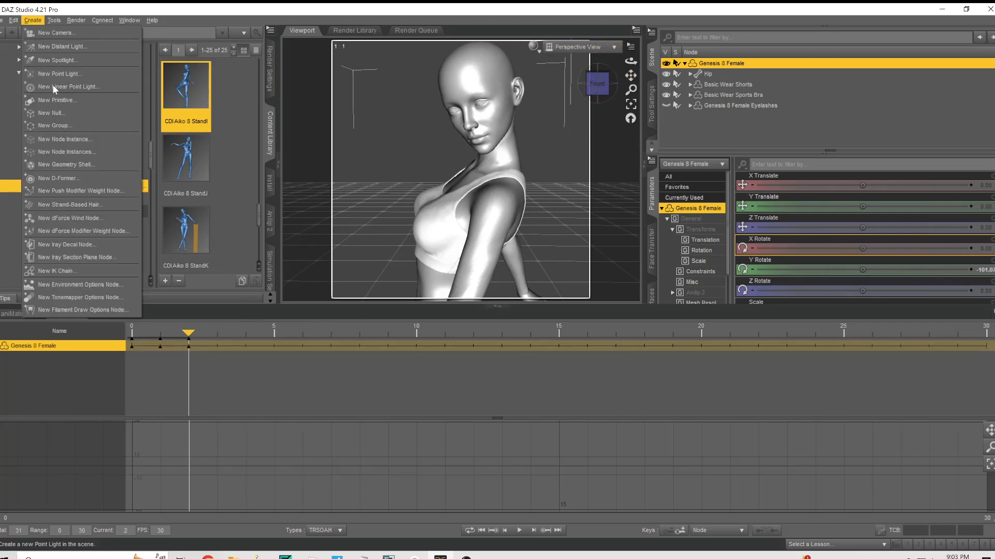
pyautogui.click(72, 34)
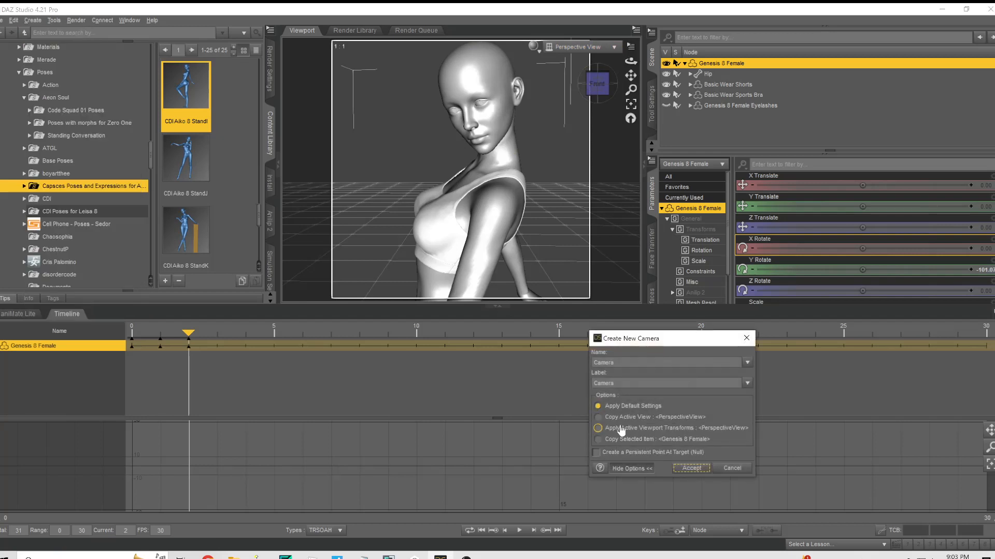
pyautogui.click(617, 417)
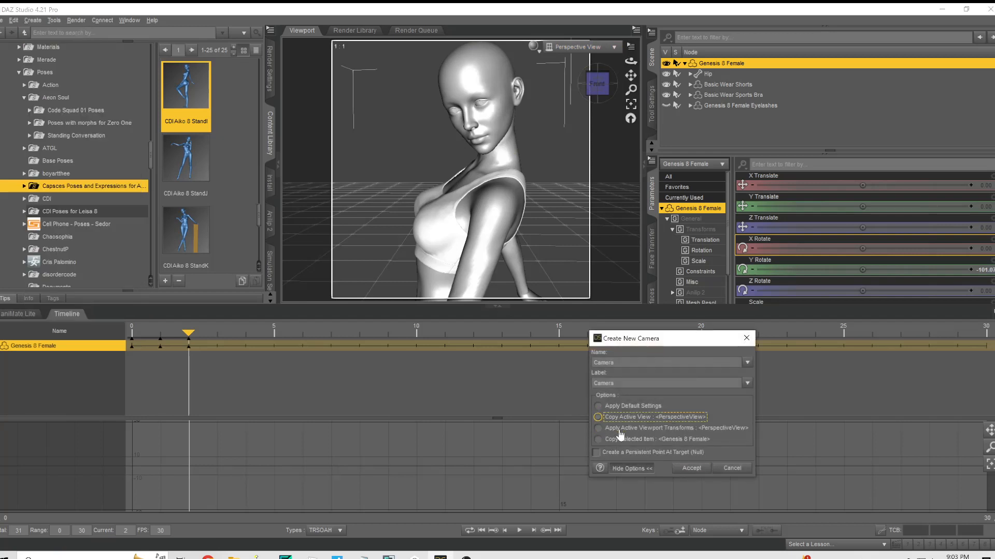
pyautogui.click(682, 468)
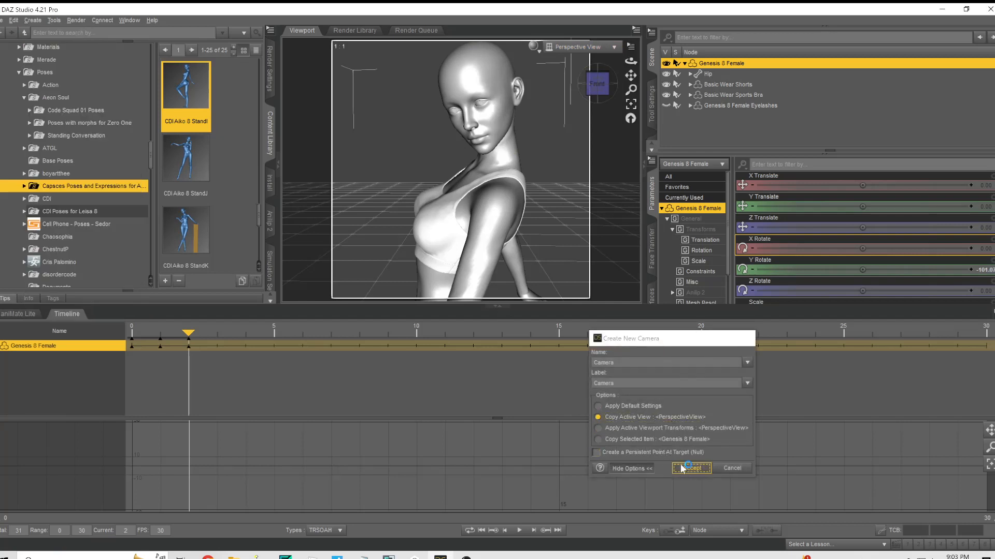
# Look through the new Camera and reposition it at frames 0 and 1 to fit the figure's whole head and torso.
pyautogui.click(133, 333)
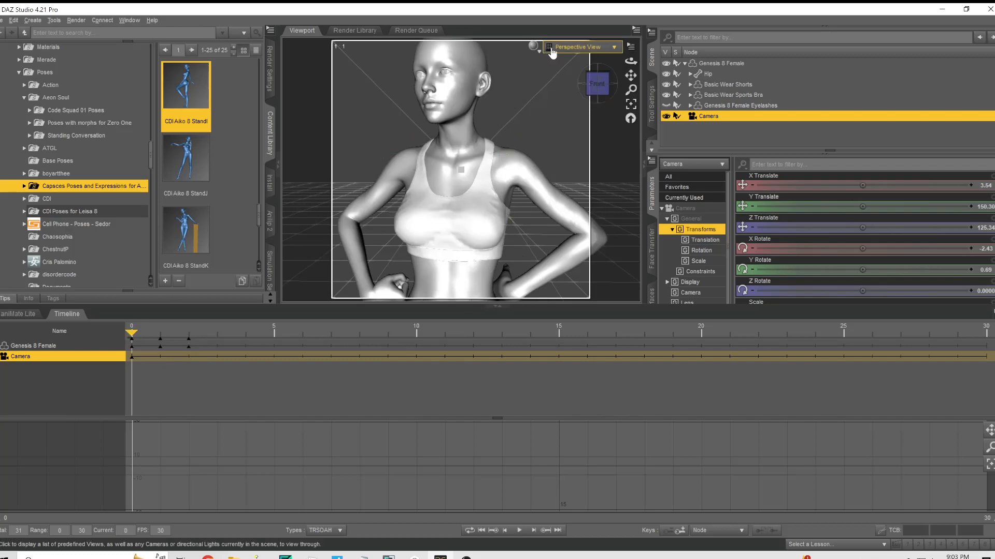
pyautogui.click(575, 47)
pyautogui.click(555, 135)
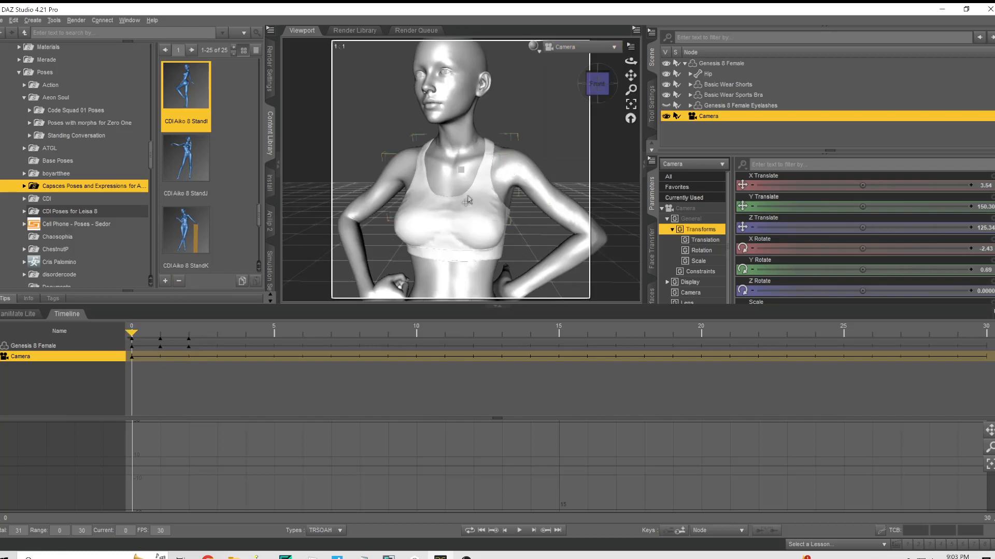
pyautogui.moveTo(631, 76); pyautogui.dragTo(626, 58)
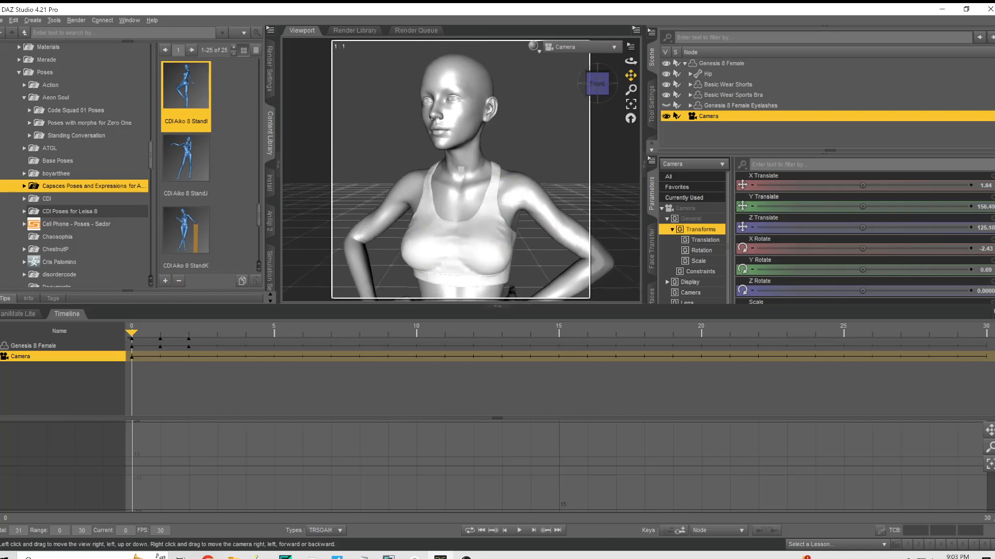
pyautogui.click(160, 332)
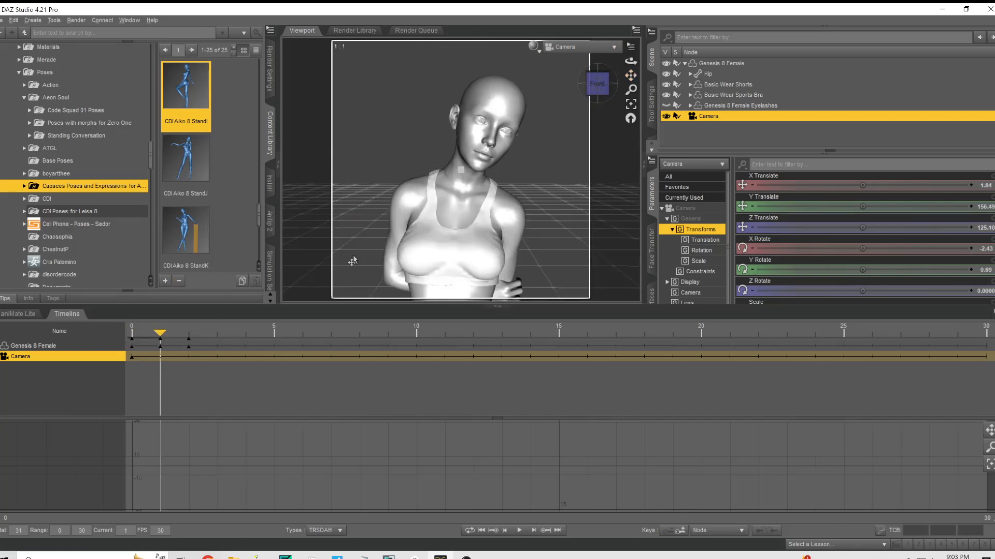
pyautogui.moveTo(631, 76); pyautogui.dragTo(633, 66)
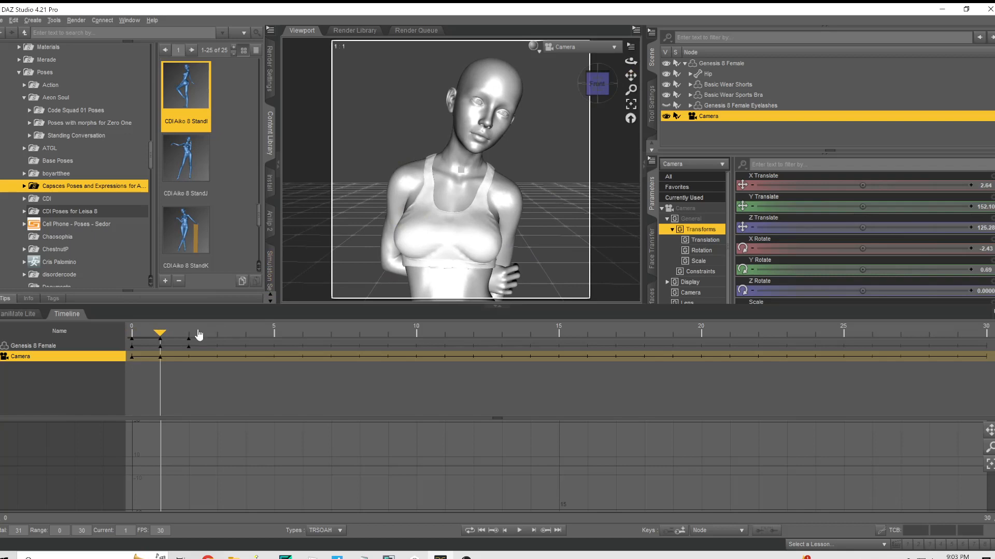
# Pull the camera back at frame 2 to a Z Translate of about 198 and lower it to frame the figure from head to thighs.
pyautogui.click(189, 334)
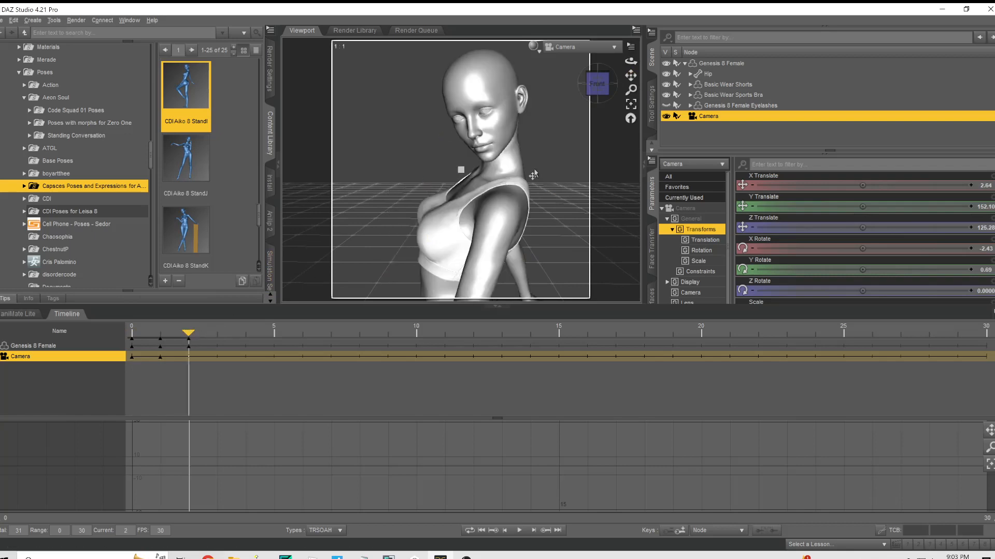
pyautogui.scroll(-5, 543, 171)
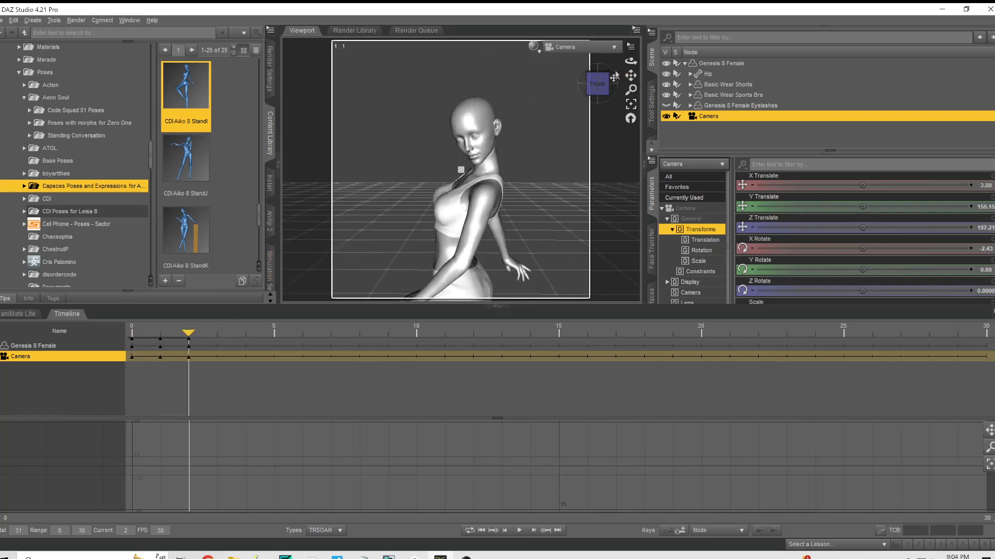
pyautogui.moveTo(633, 74); pyautogui.dragTo(625, 55)
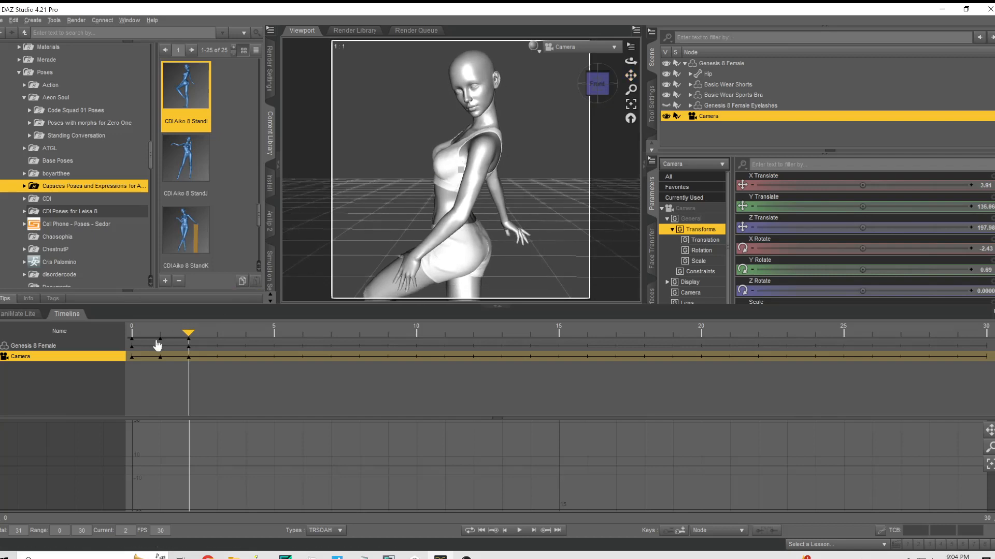
pyautogui.click(157, 345)
pyautogui.click(132, 333)
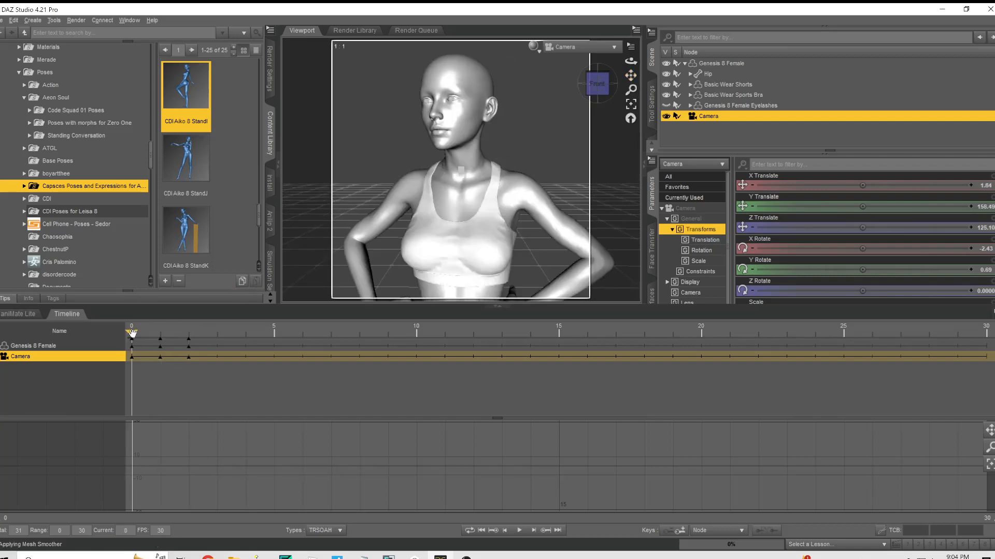
pyautogui.click(160, 331)
pyautogui.click(188, 331)
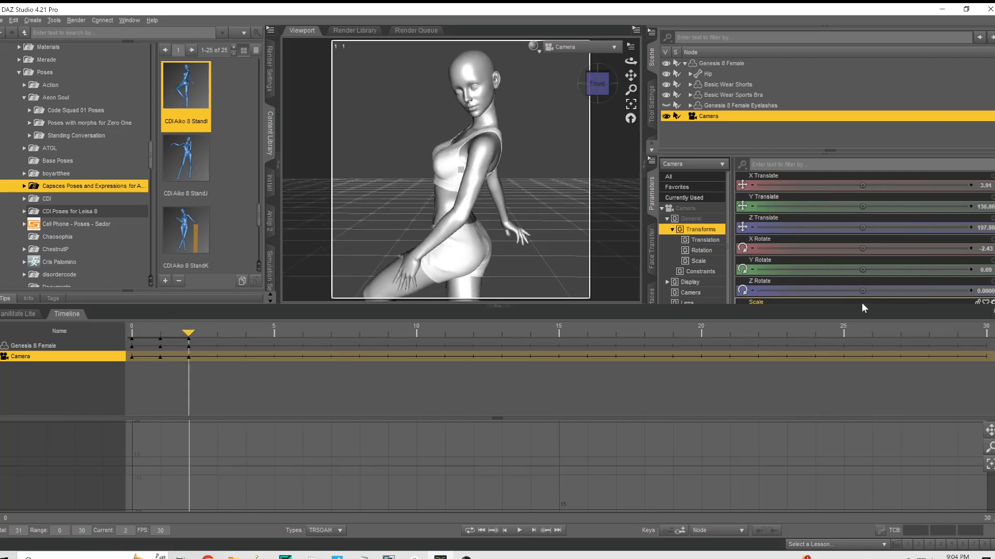
# Shorten the timeline to a total of 3 frames and return to frame 0.
pyautogui.doubleClick(20, 531)
pyautogui.write('3')
pyautogui.press('Return')
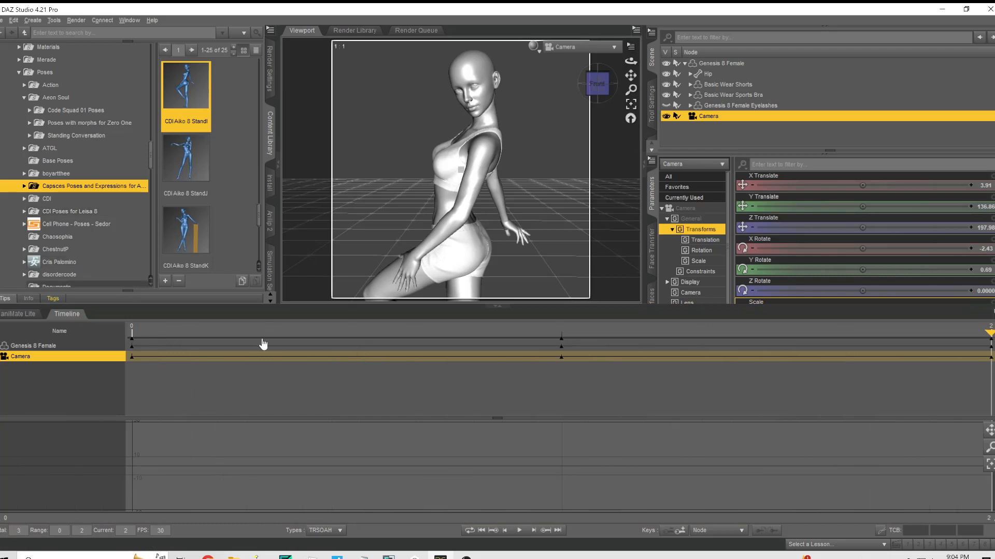
pyautogui.click(133, 334)
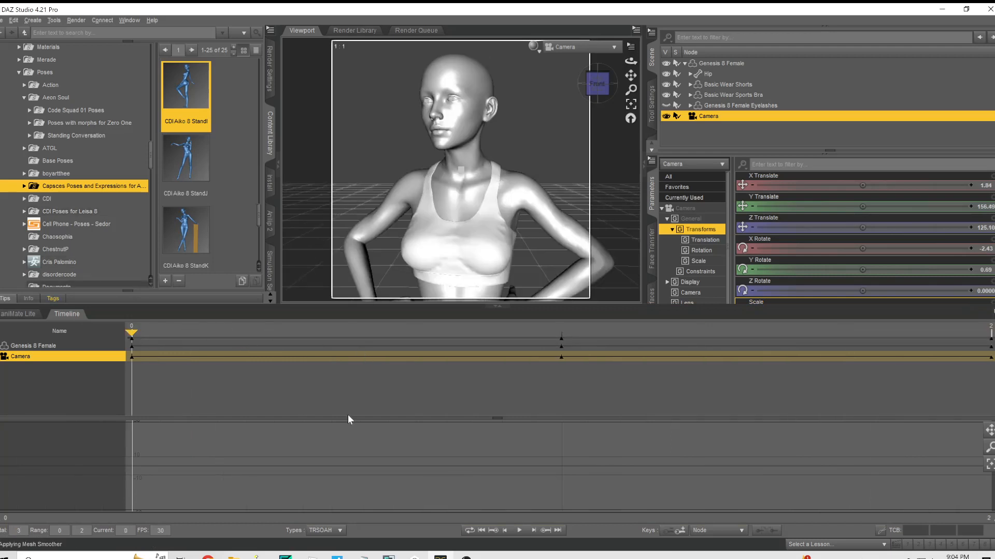
# Set the render engine to Viewport and the render type to Image Series.
pyautogui.click(273, 78)
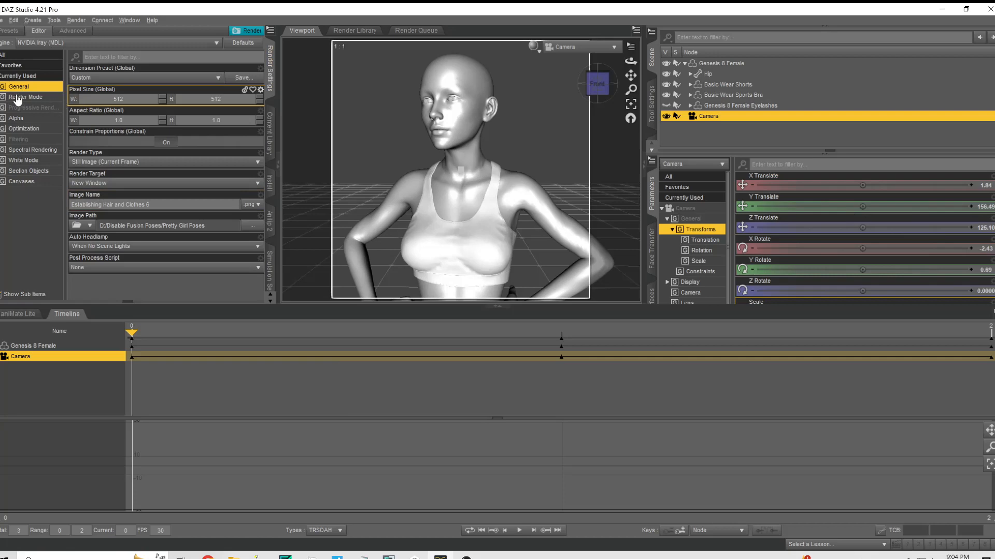
pyautogui.click(109, 41)
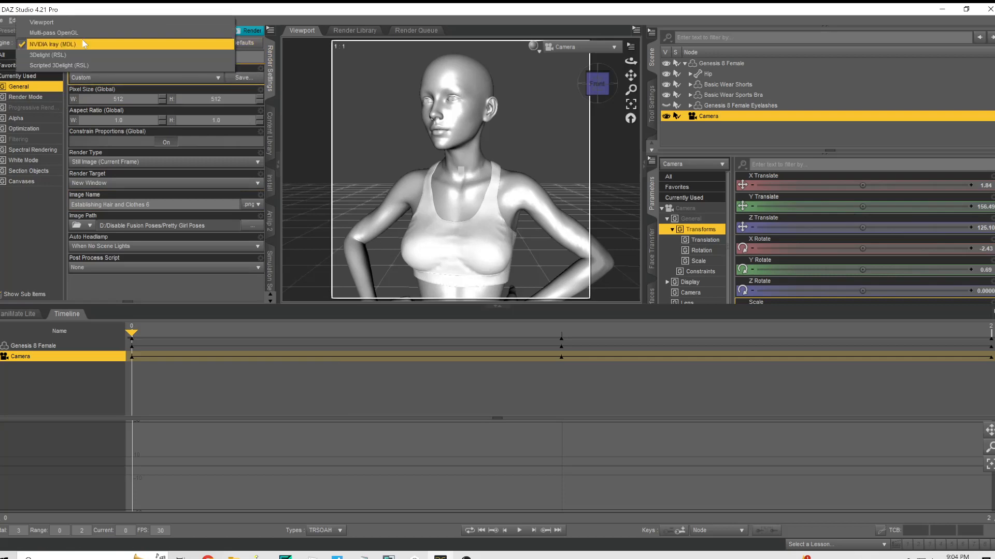
pyautogui.click(52, 20)
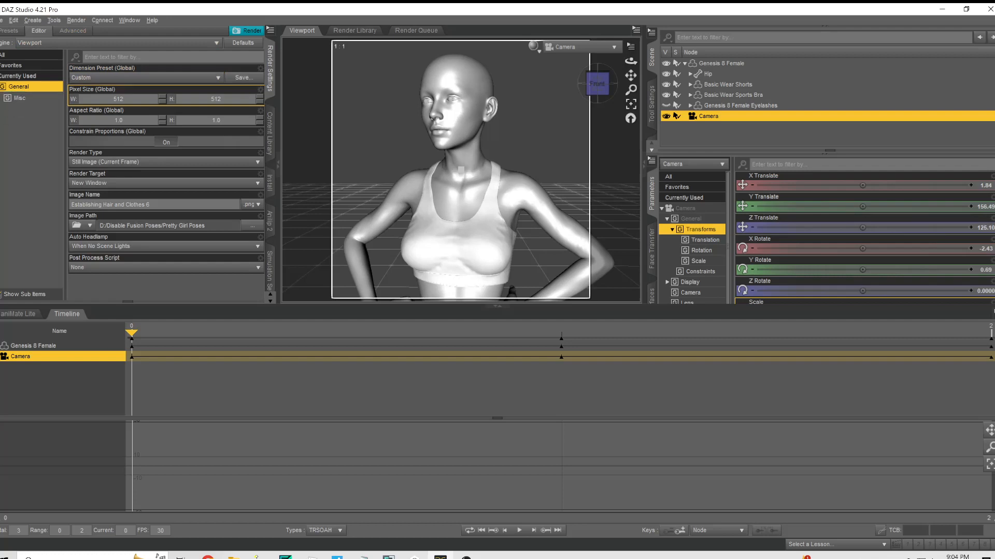
pyautogui.click(85, 162)
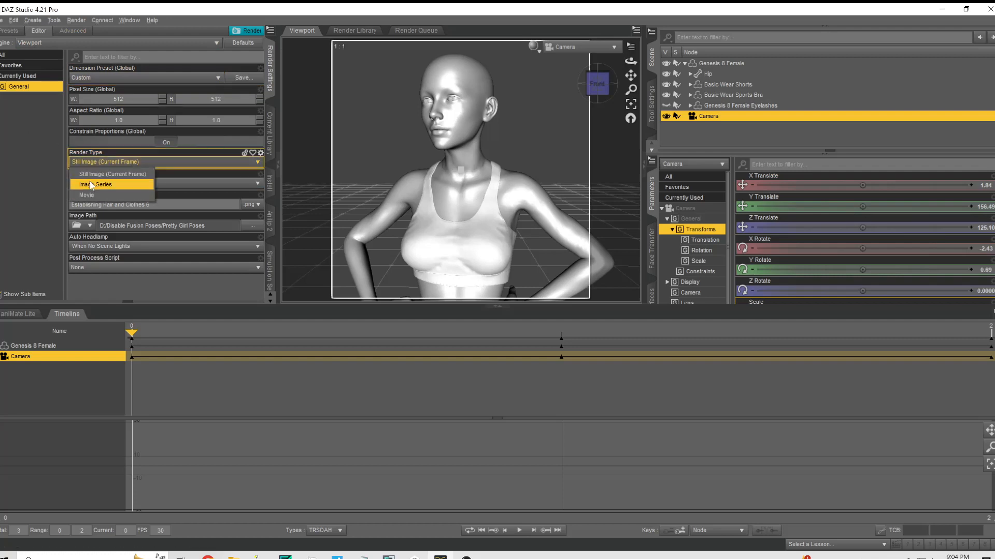
pyautogui.click(92, 185)
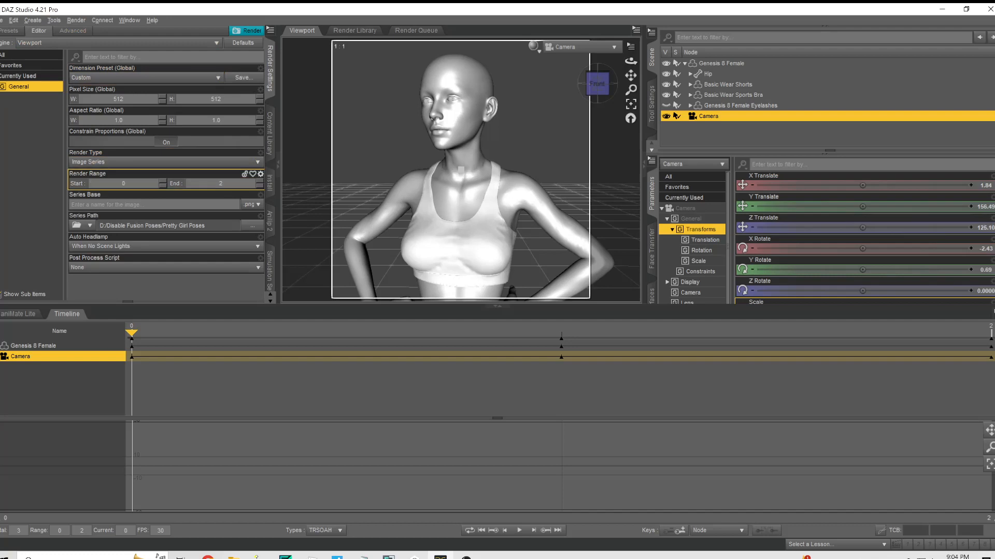
# Set the image series path to the YouTube Tutorials folder inside Pictures on the F: drive.
pyautogui.click(253, 226)
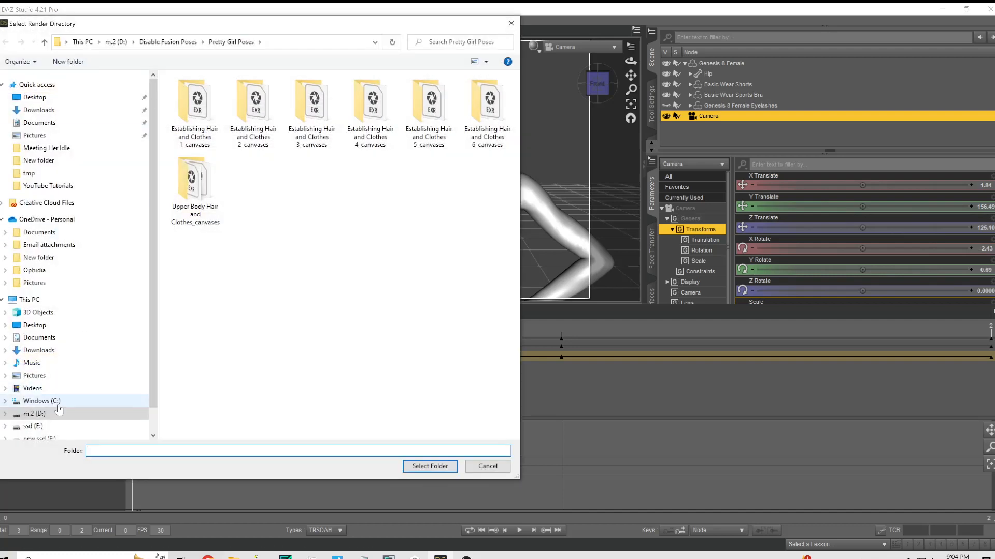
pyautogui.scroll(-1, 46, 425)
pyautogui.click(46, 421)
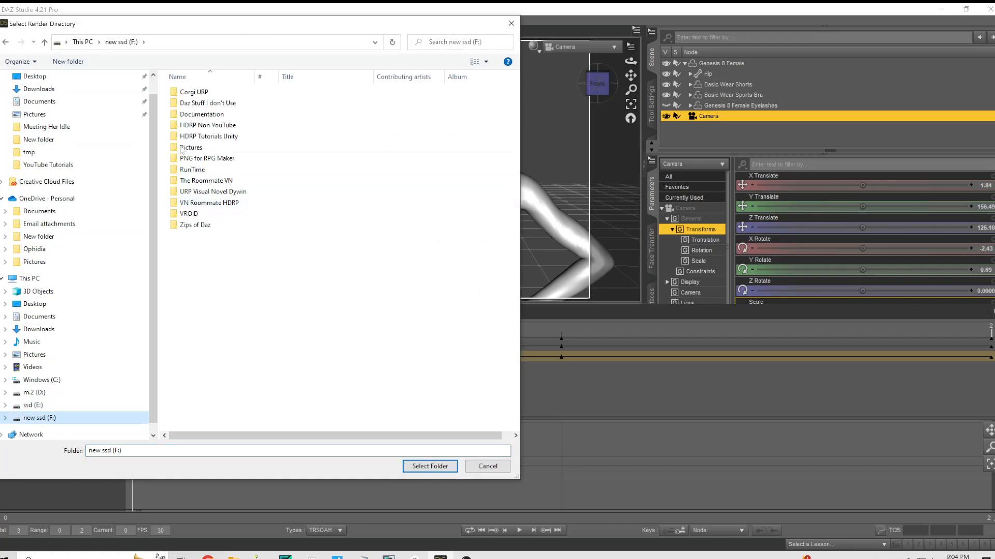
pyautogui.doubleClick(190, 147)
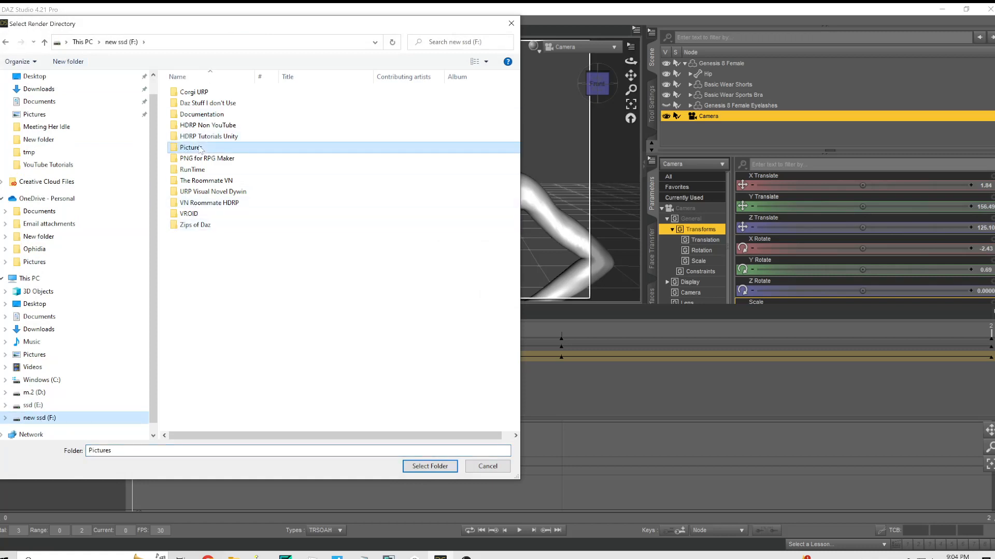
pyautogui.doubleClick(193, 116)
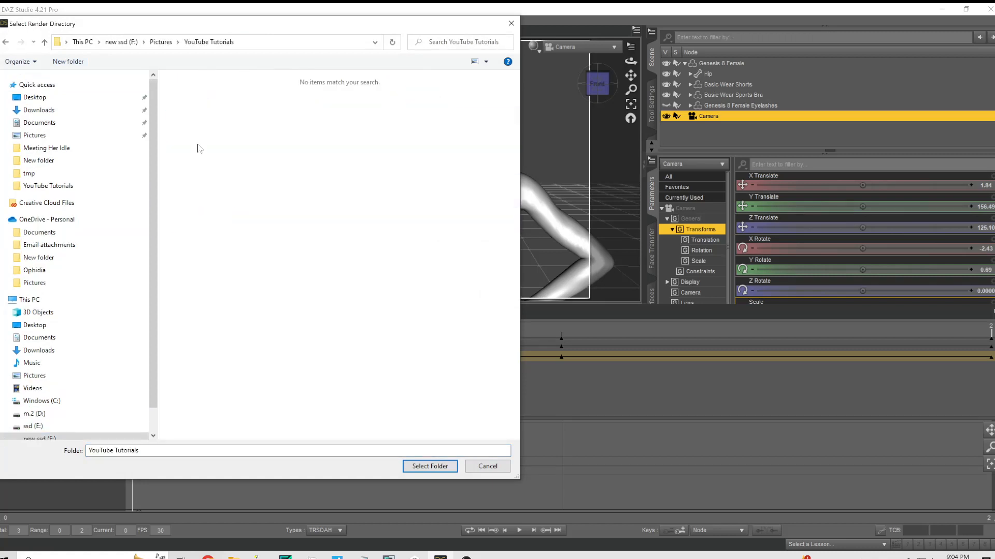
pyautogui.click(438, 475)
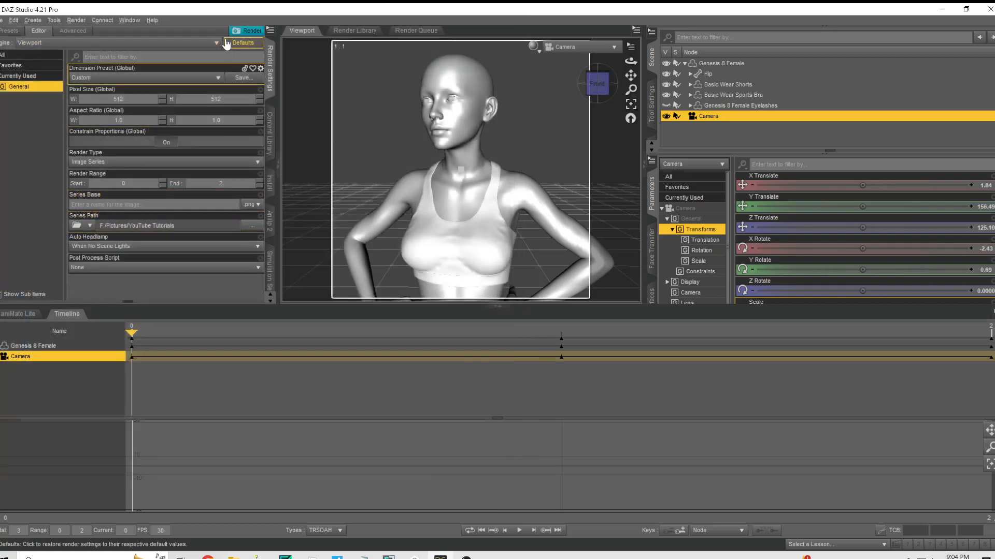
# Render the timeline frames as a PNG image series named Poses in the YouTube Tutorials folder.
pyautogui.click(243, 32)
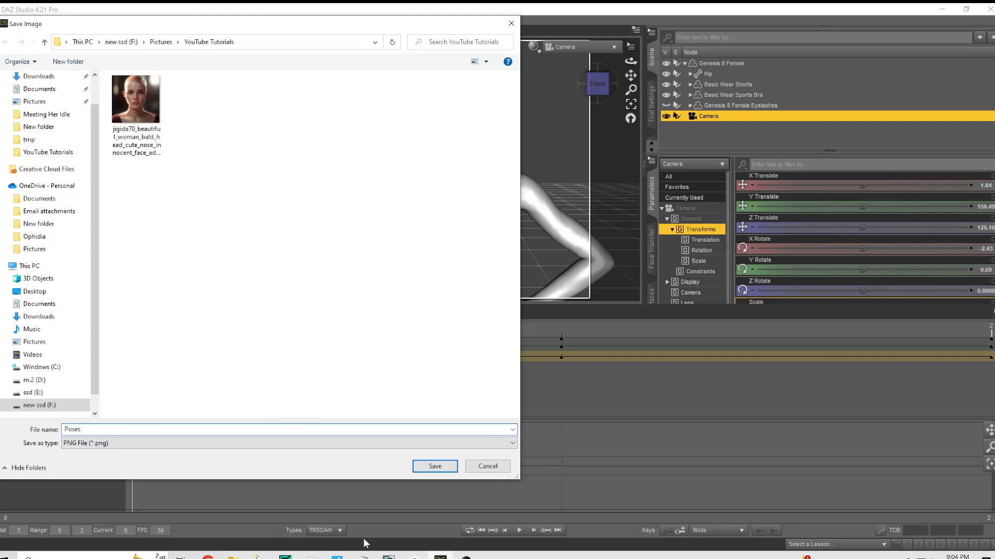
pyautogui.click(421, 466)
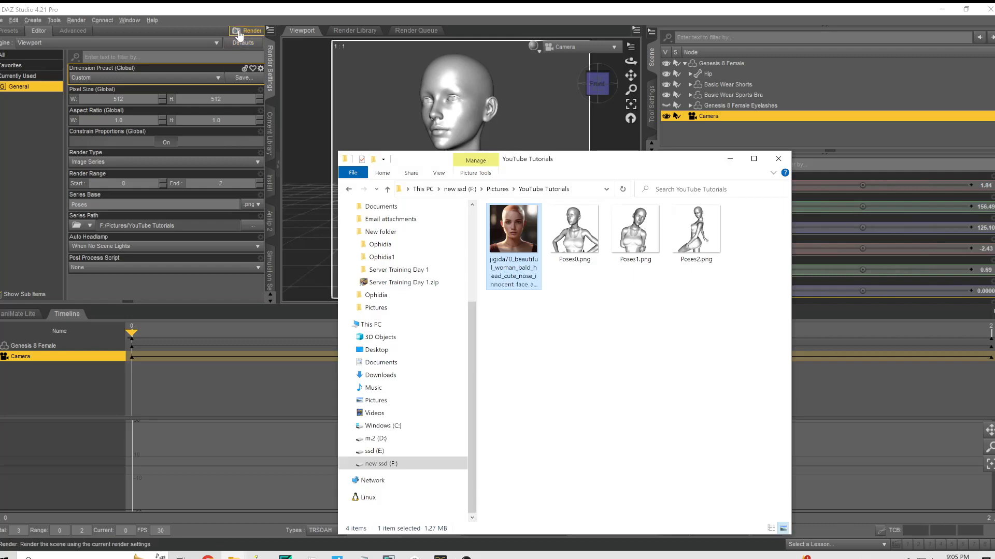
pyautogui.click(238, 32)
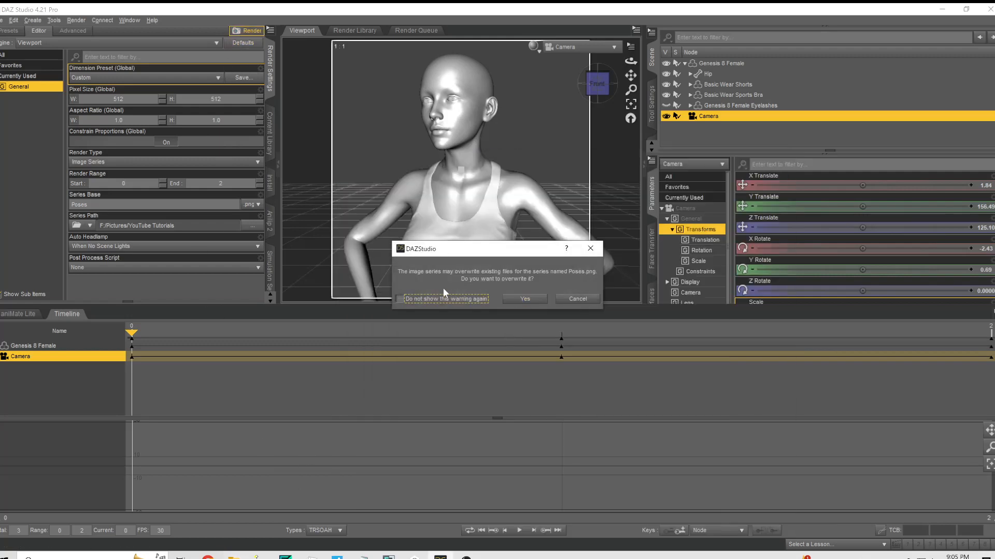
# View the rendered images Poses0.png and Poses1.png from the YouTube Tutorials folder, and close the folder.
pyautogui.moveTo(232, 555)
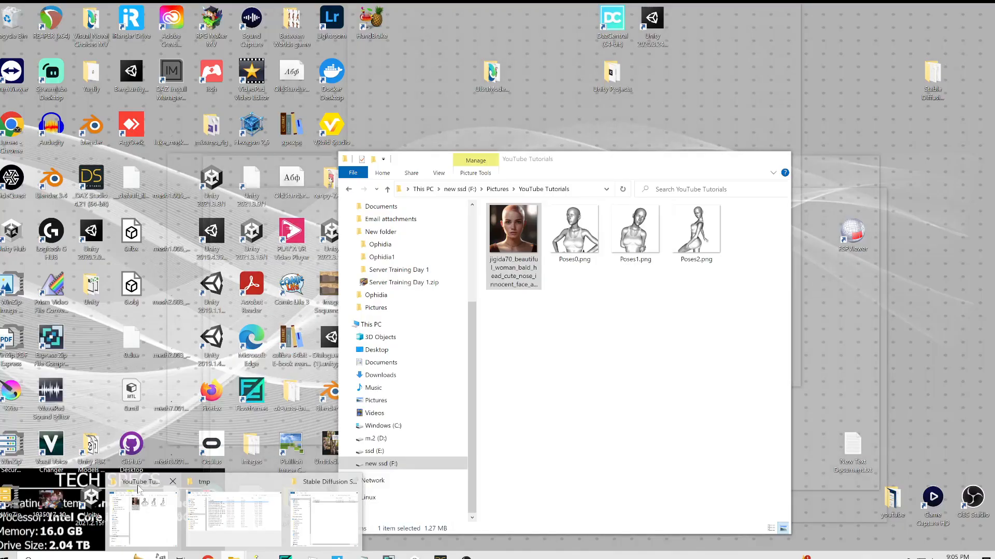
pyautogui.click(139, 490)
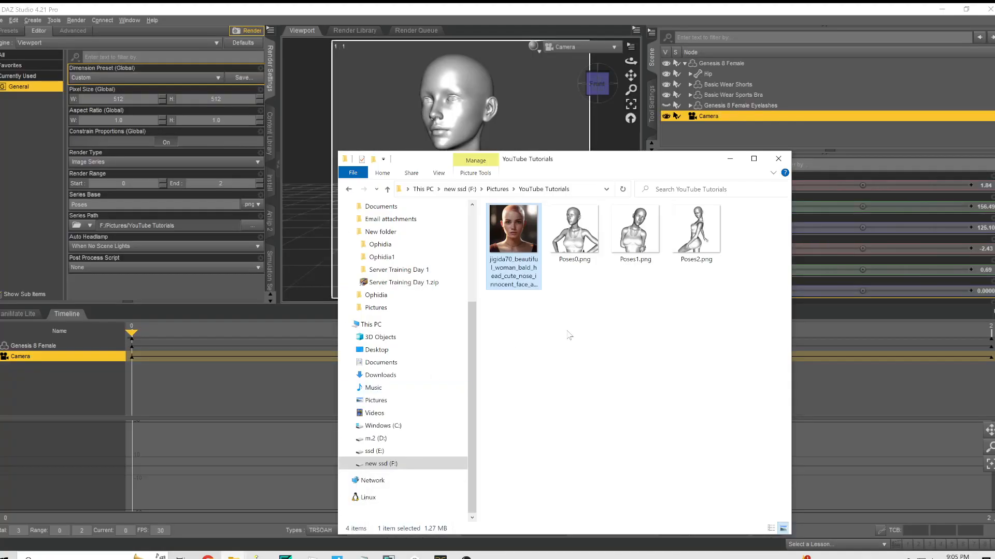
pyautogui.click(591, 379)
pyautogui.doubleClick(579, 241)
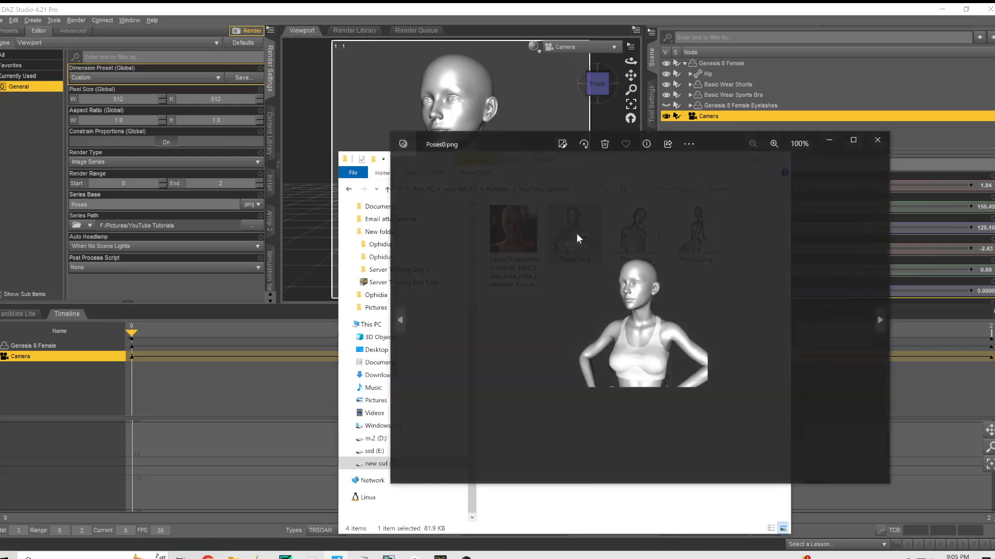
pyautogui.click(878, 139)
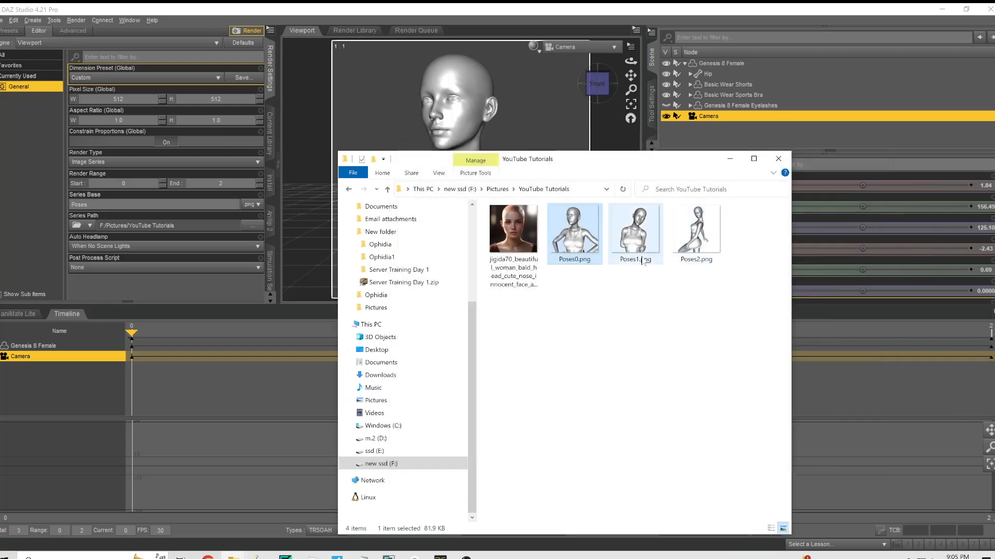
pyautogui.doubleClick(621, 236)
pyautogui.scroll(5, 668, 251)
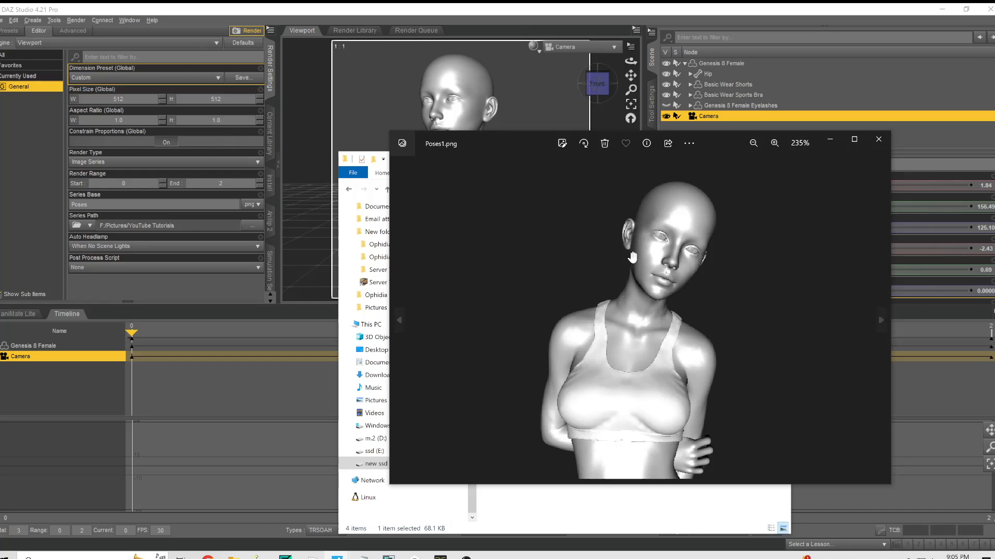
pyautogui.click(878, 139)
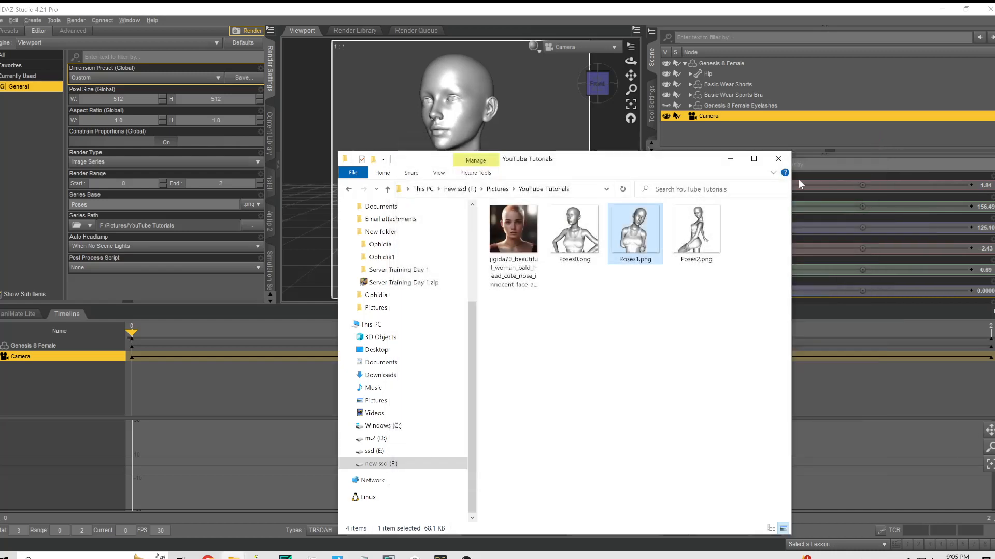
pyautogui.click(780, 154)
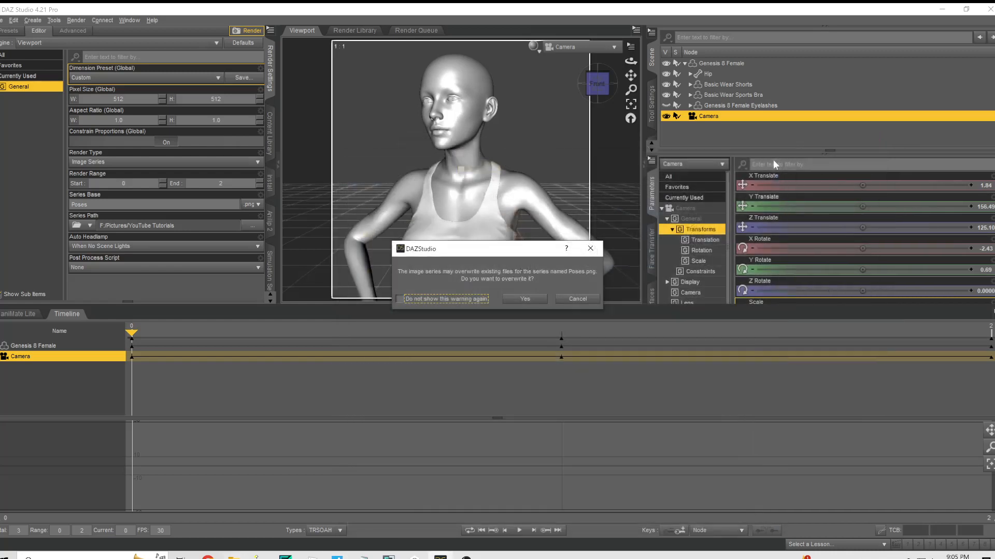
# Cancel the pending render, set the pixel size to 1024 x 1024, and re-render the Poses series over the existing files.
pyautogui.click(581, 301)
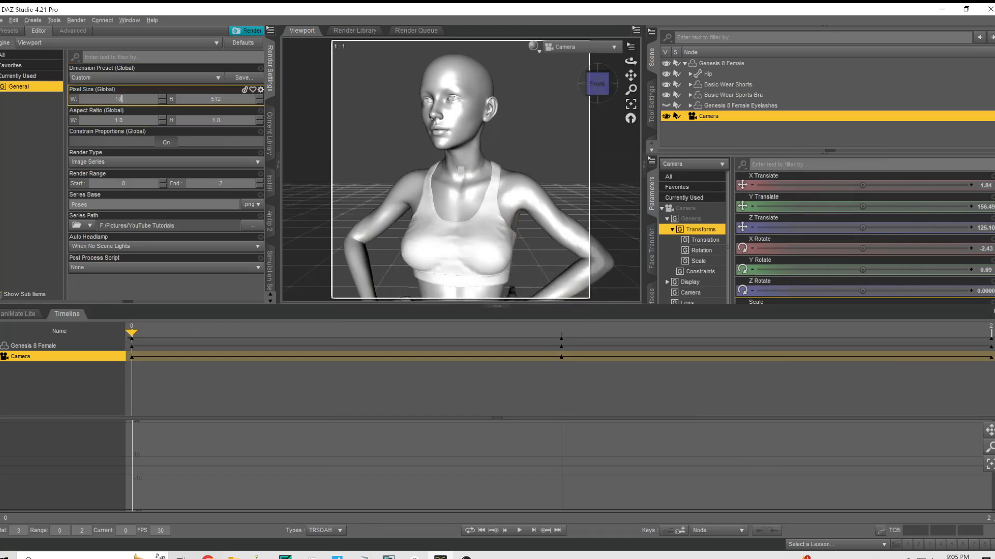
pyautogui.press('Tab')
pyautogui.click(248, 31)
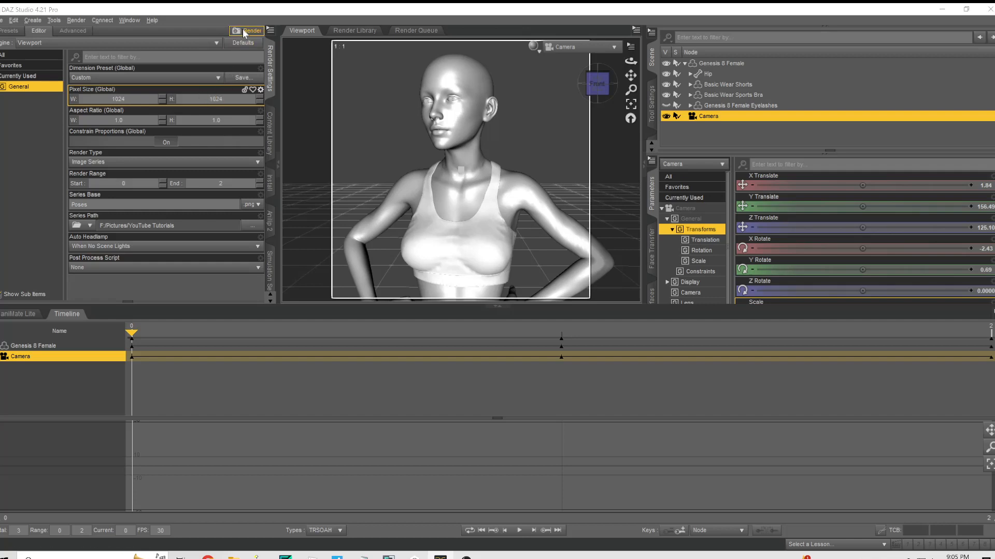
pyautogui.click(525, 298)
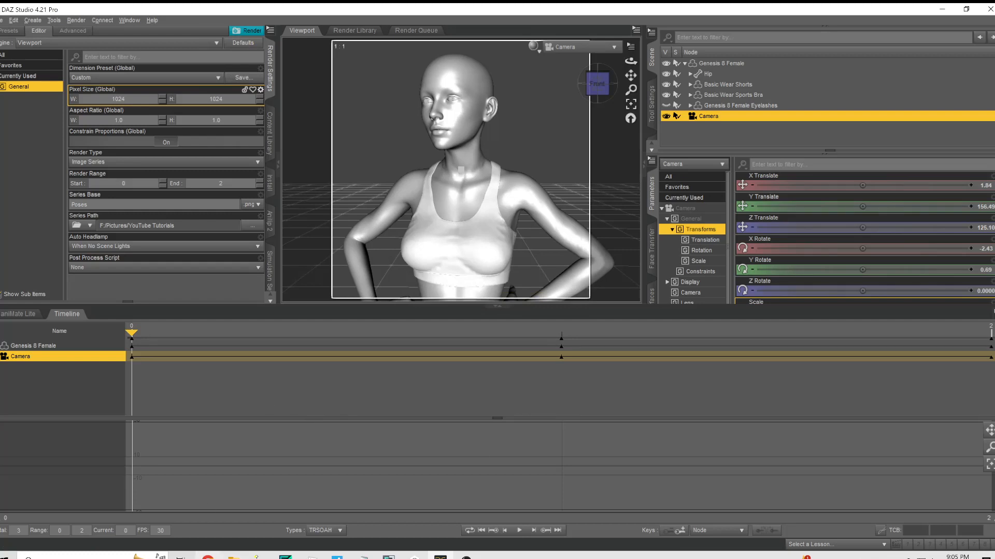
# Open the YouTube Tutorials folder to inspect the re-rendered Poses0.png, and return to the DAZ Studio scene.
pyautogui.moveTo(208, 557)
pyautogui.click(195, 510)
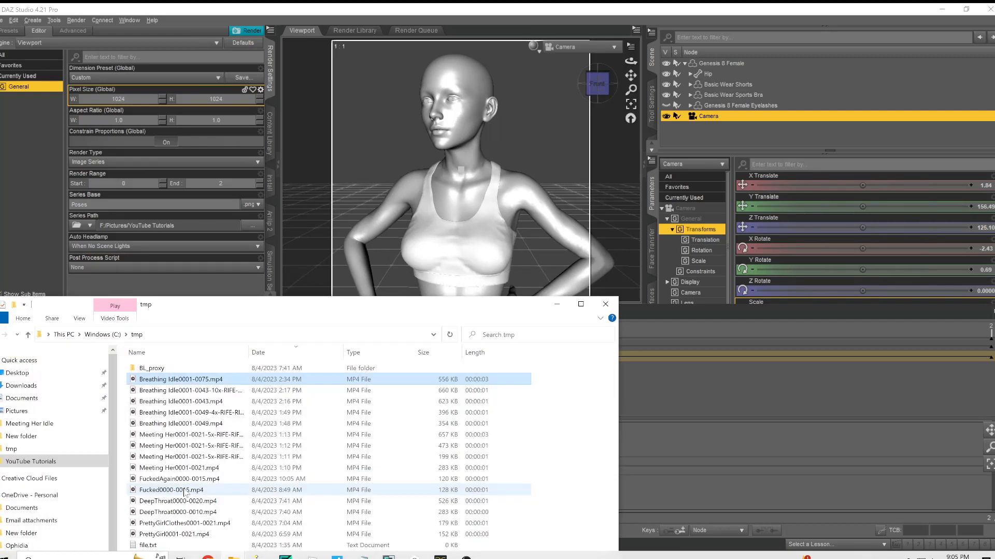
pyautogui.moveTo(263, 496)
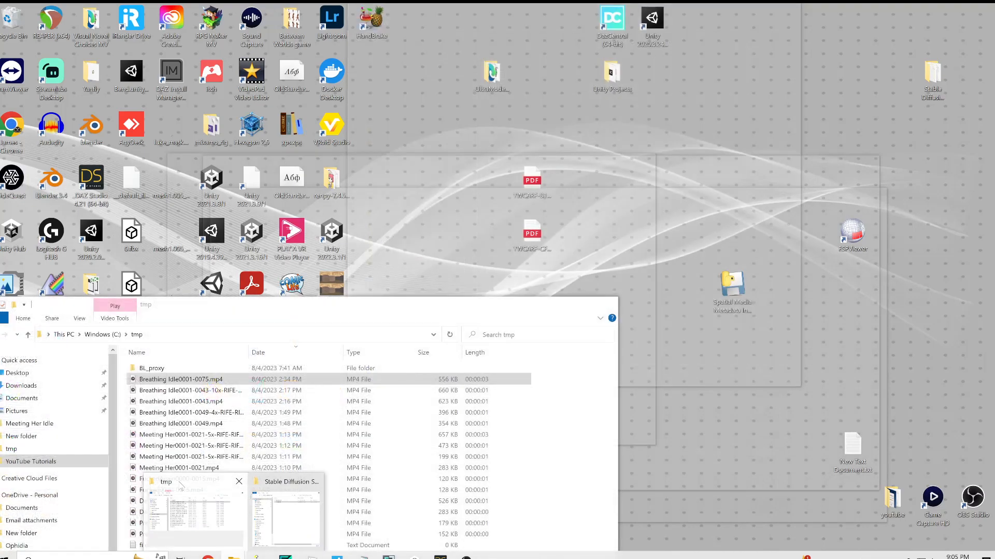
pyautogui.click(181, 484)
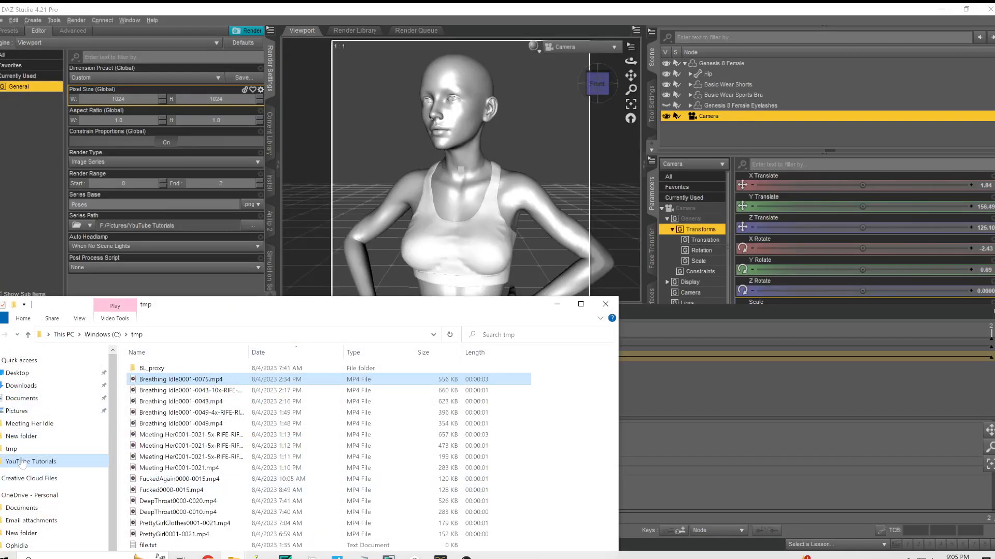
pyautogui.click(22, 462)
pyautogui.doubleClick(214, 381)
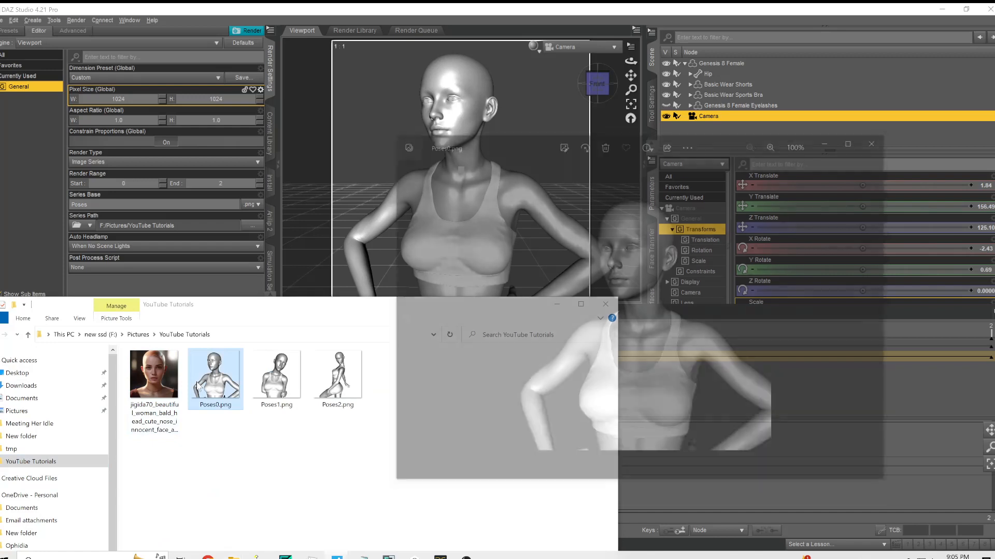
pyautogui.scroll(5, 674, 359)
pyautogui.scroll(-5, 674, 359)
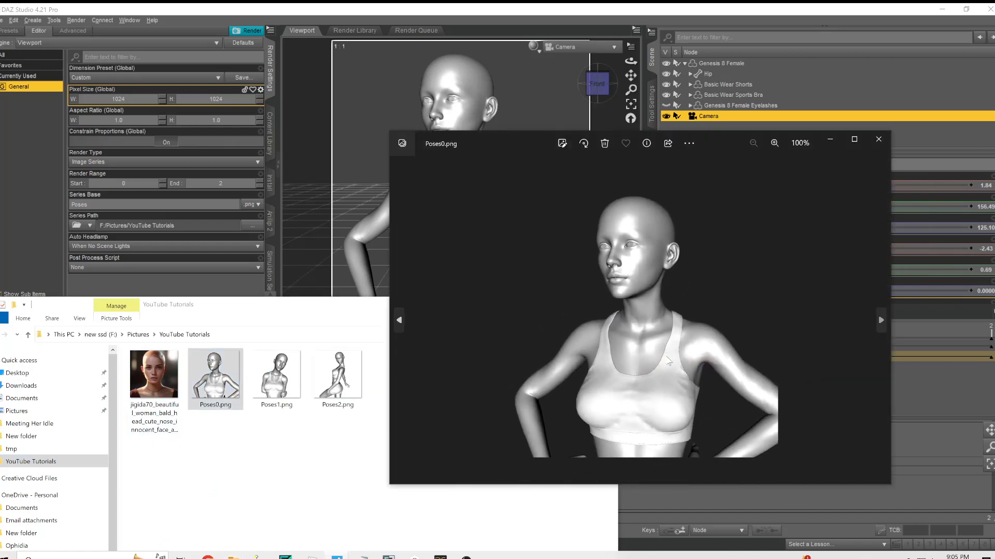
pyautogui.click(878, 139)
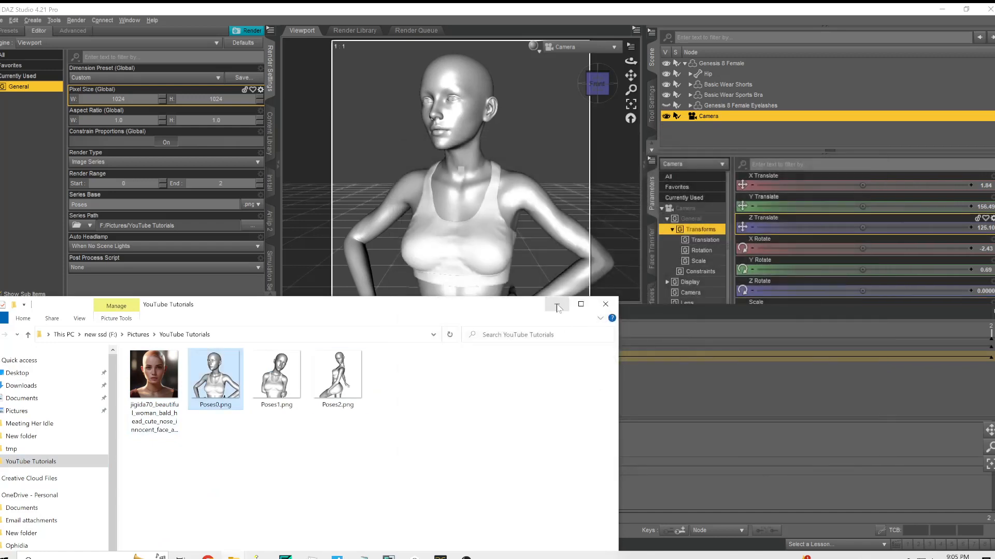
pyautogui.click(739, 441)
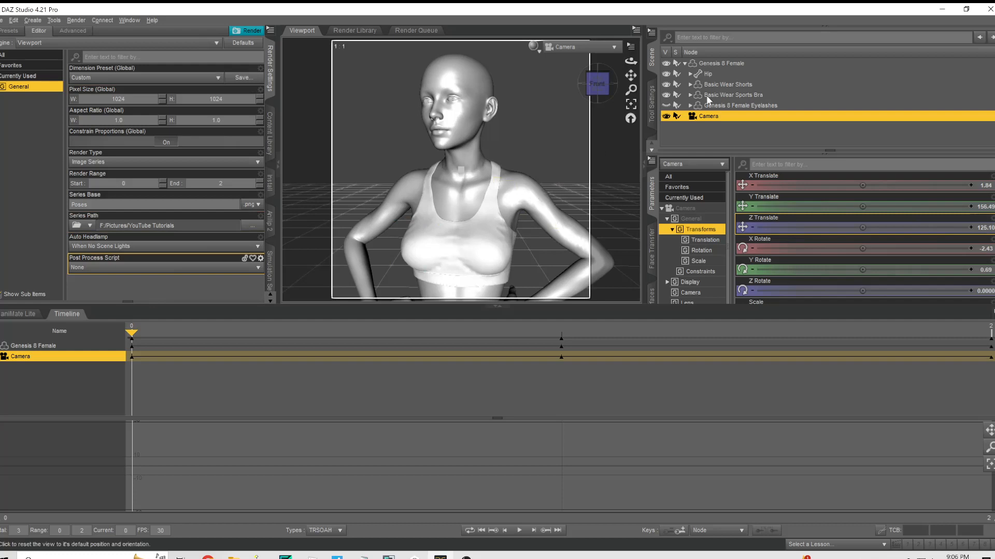
# Add the Viva Daisy Hair from the Sonada hair collection to the Genesis 8 Female figure.
pyautogui.click(713, 66)
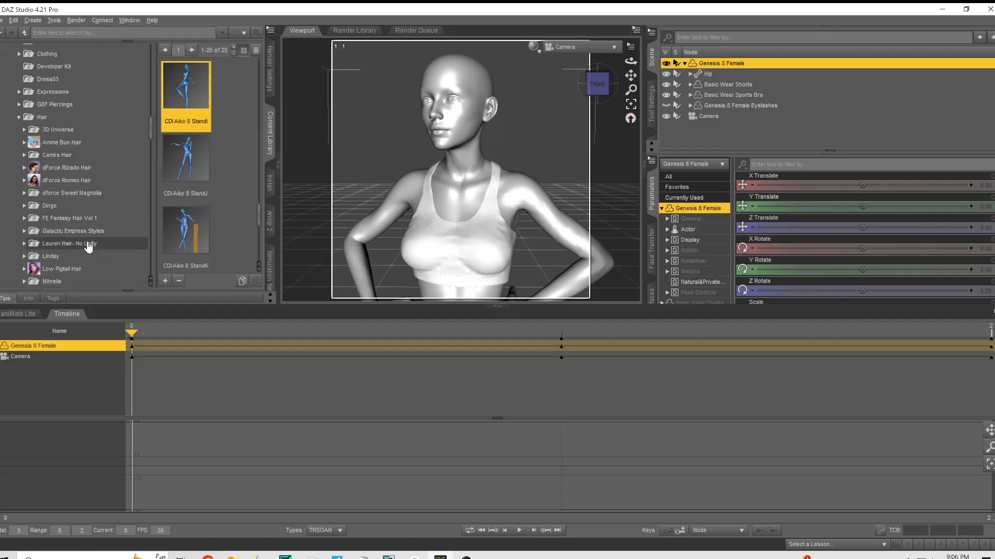
pyautogui.scroll(-1, 81, 218)
pyautogui.click(58, 146)
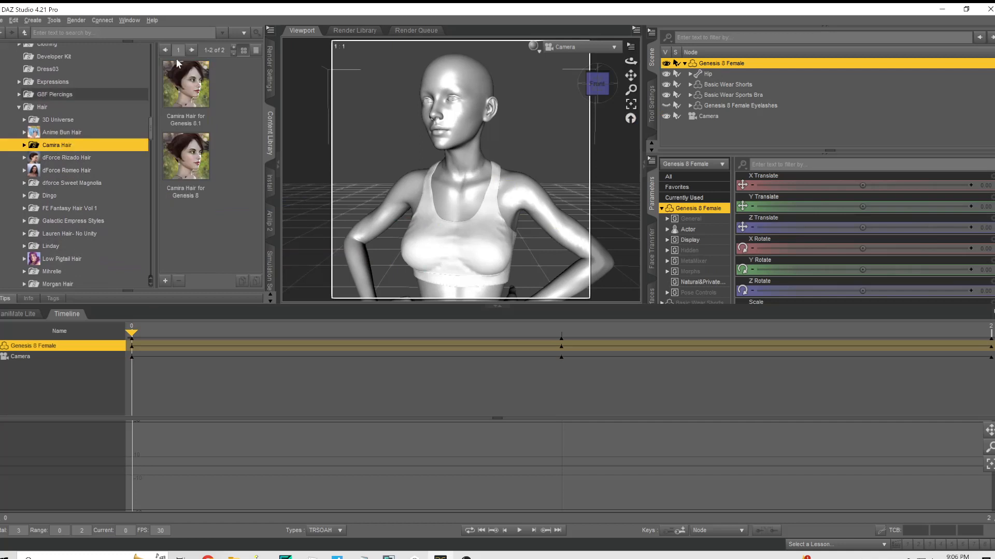
pyautogui.scroll(-2, 111, 217)
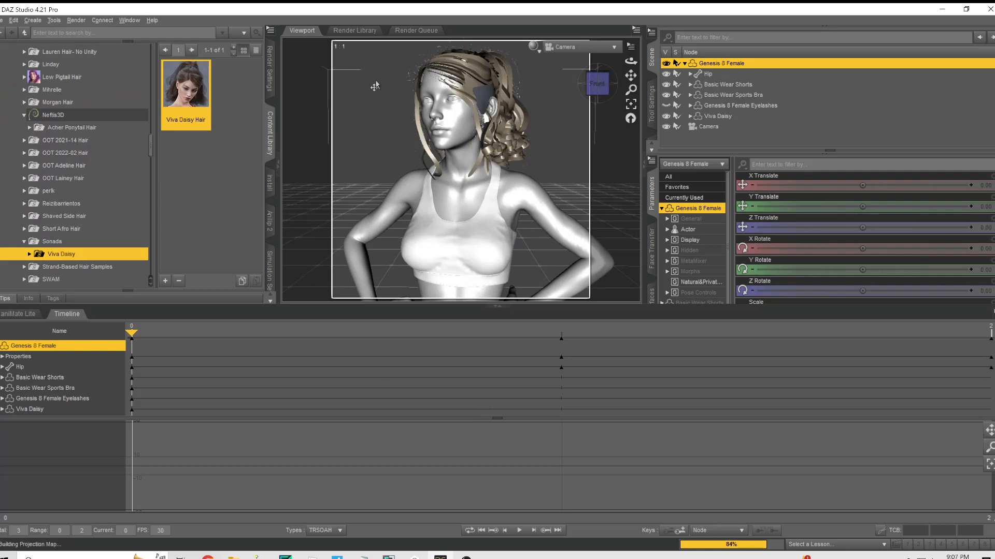
# Hide the cap surface of the Viva Daisy hair by setting its Cutout Opacity to 0.
pyautogui.click(690, 116)
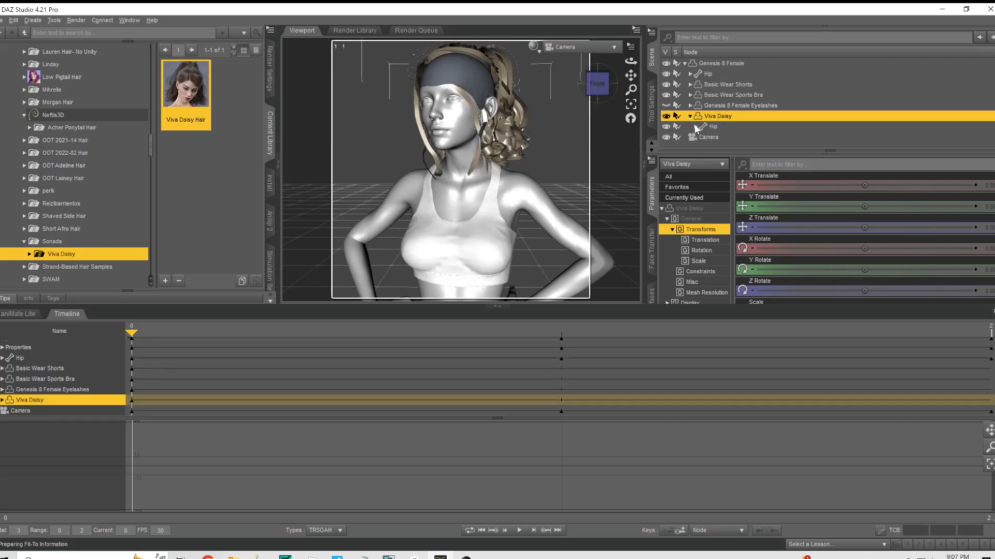
pyautogui.click(654, 252)
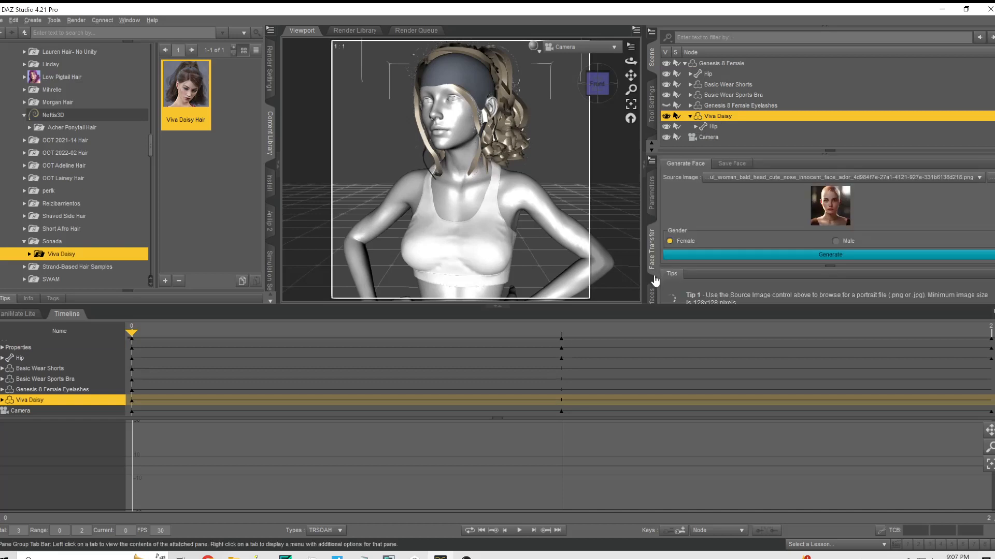
pyautogui.click(654, 282)
pyautogui.click(653, 280)
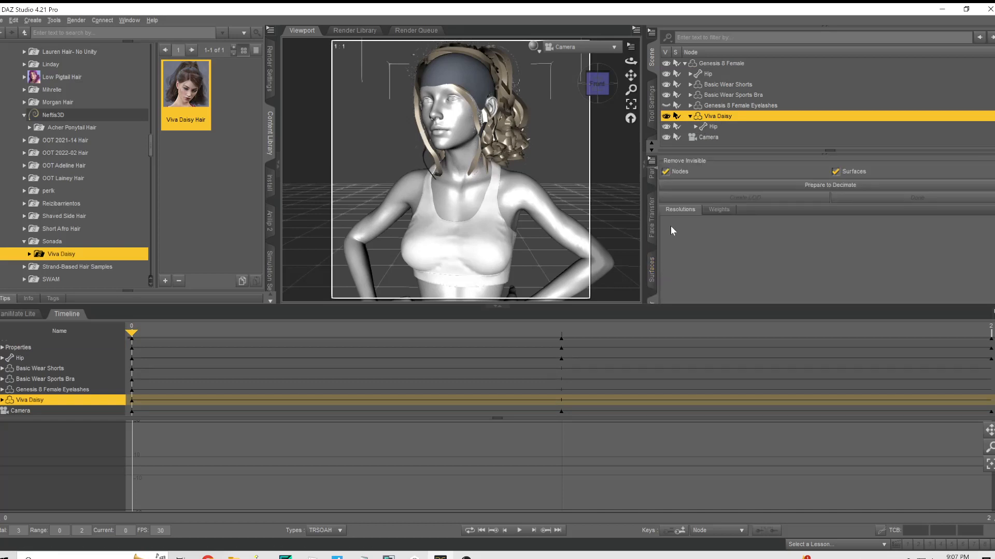
pyautogui.click(651, 278)
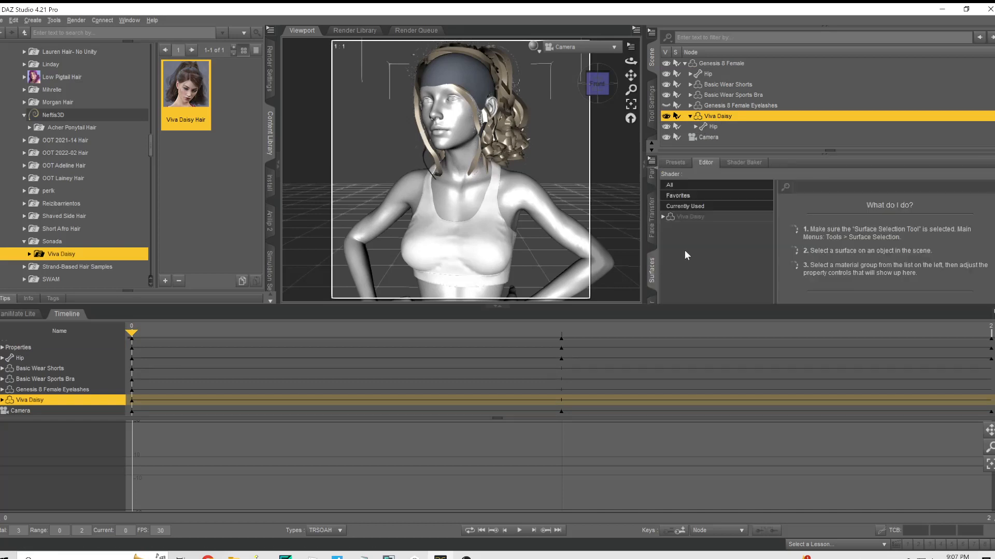
pyautogui.click(669, 217)
pyautogui.click(664, 218)
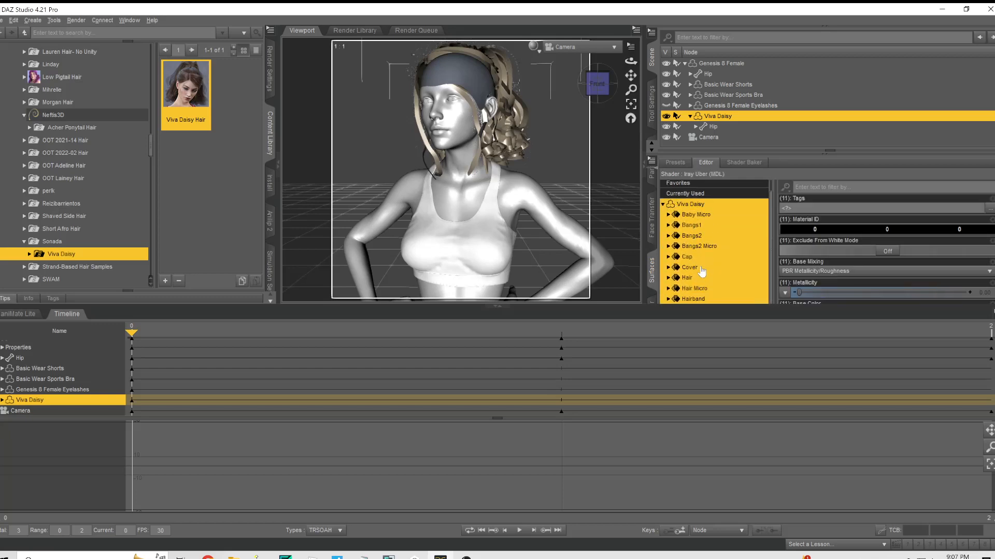
pyautogui.click(694, 258)
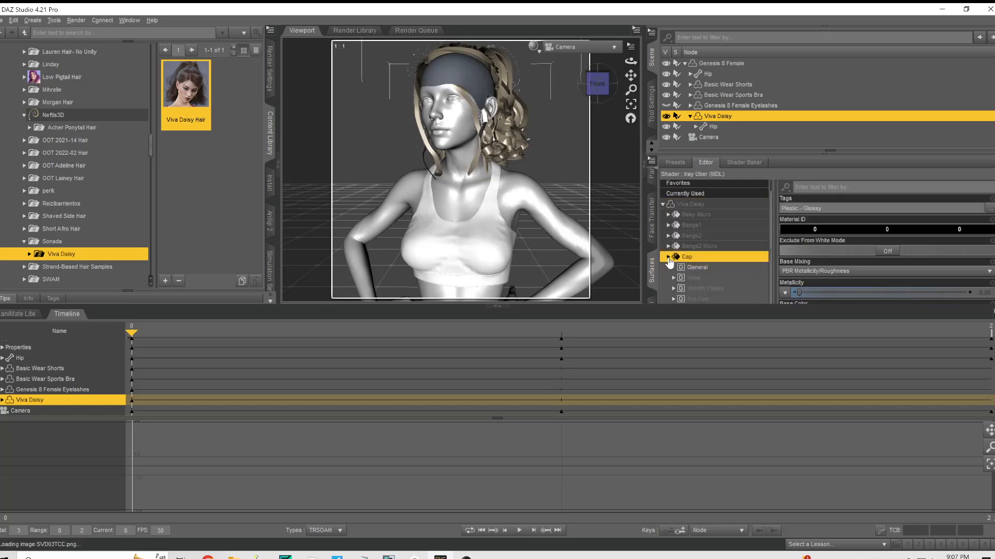
pyautogui.click(668, 257)
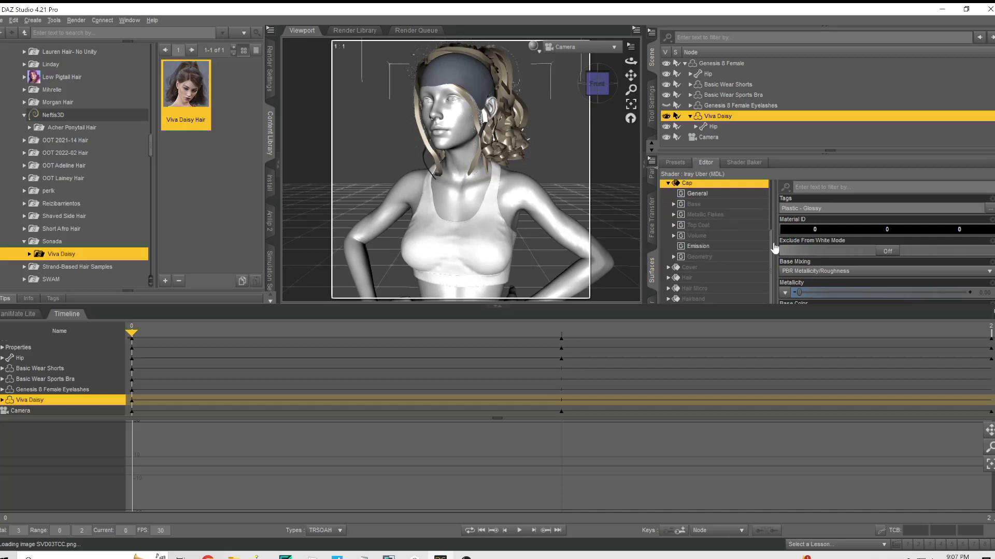
pyautogui.click(699, 257)
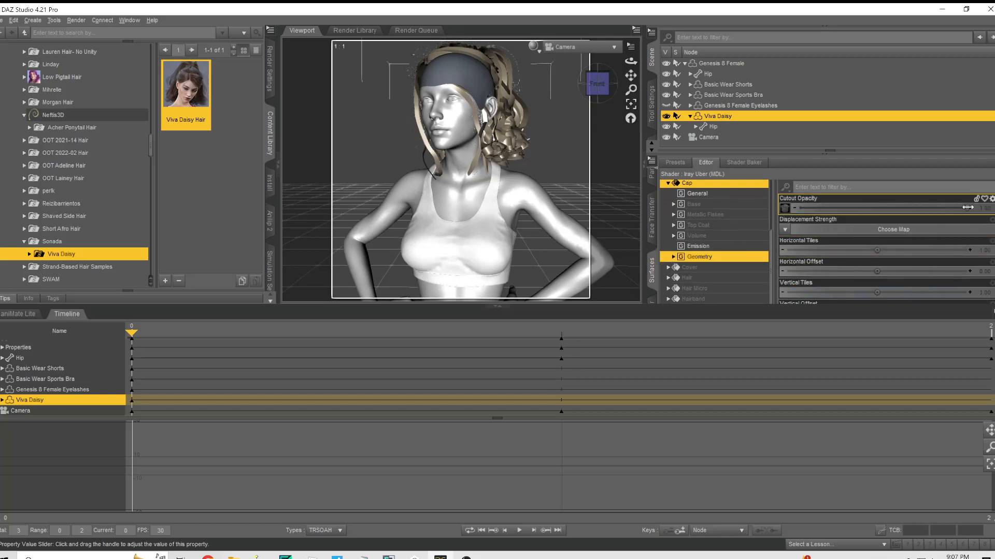
pyautogui.moveTo(968, 208); pyautogui.dragTo(799, 207)
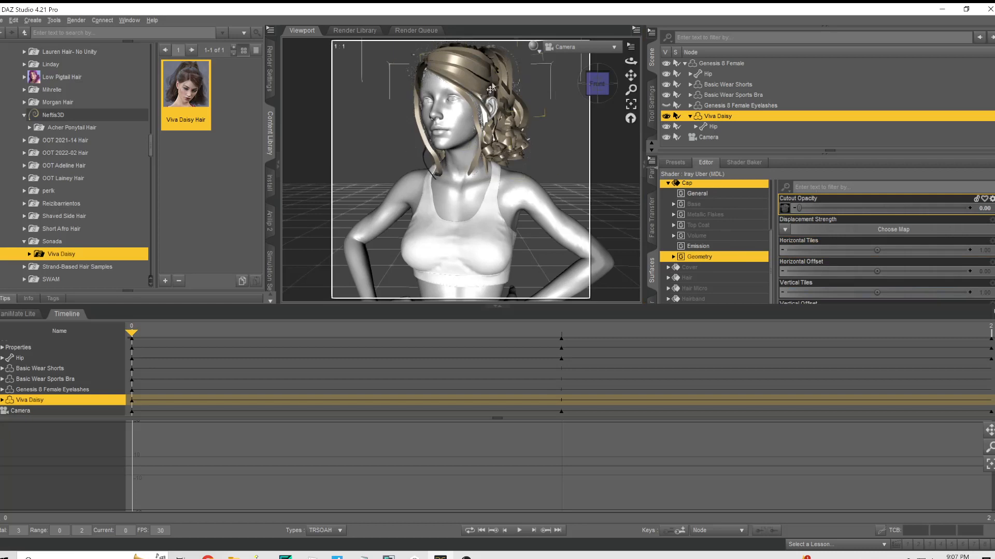
# Set the Viva Daisy hair's mesh Resolution Level to High Resolution with a View SubD Level of 2.
pyautogui.scroll(2, 726, 250)
pyautogui.scroll(1, 725, 251)
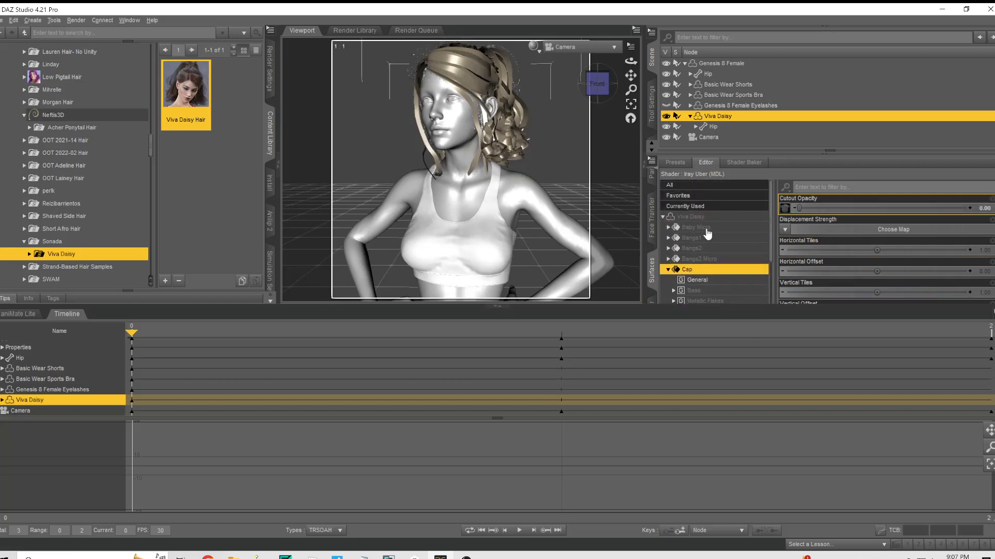
pyautogui.click(691, 218)
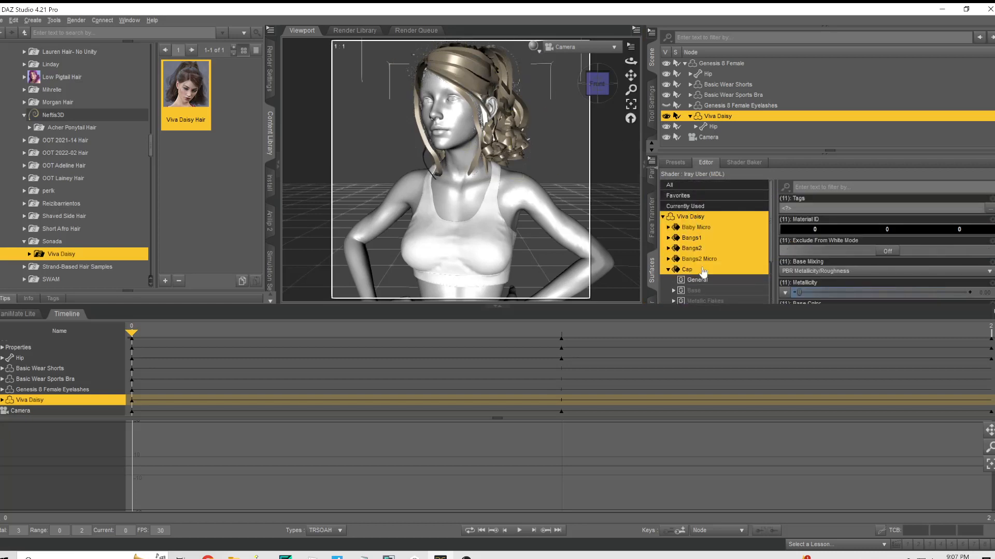
pyautogui.click(654, 196)
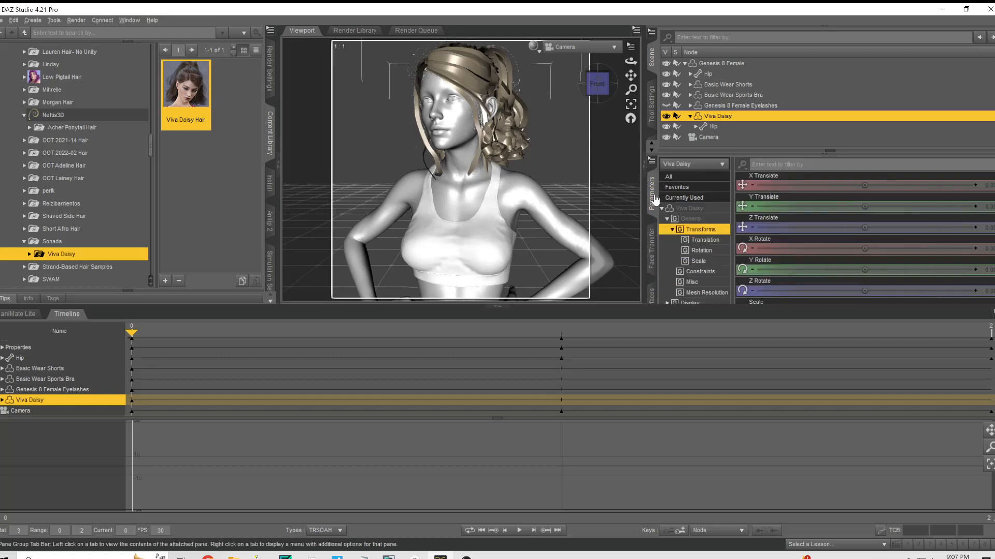
pyautogui.click(706, 292)
pyautogui.click(736, 198)
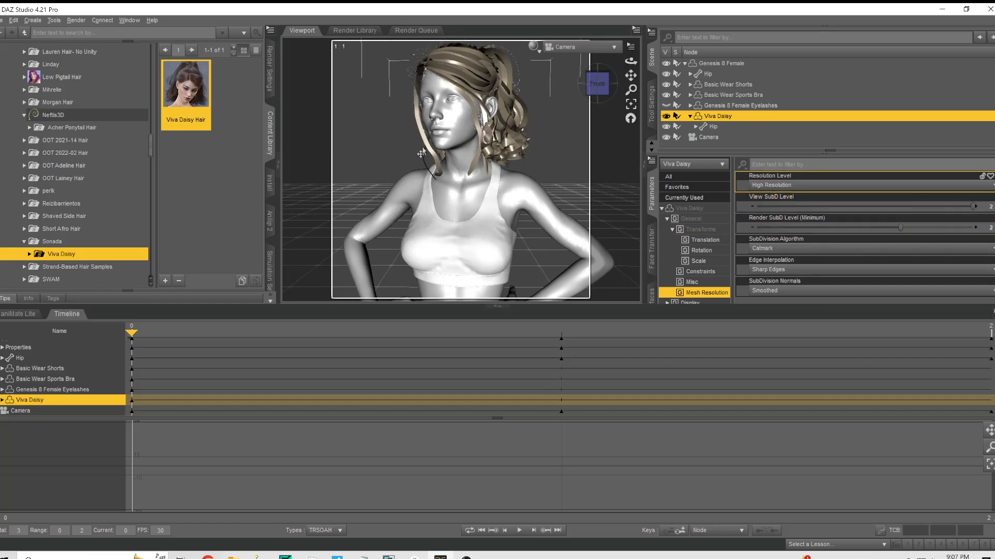
# Check the hair on the other timeline poses and re-render the Poses image series over the existing files.
pyautogui.click(561, 337)
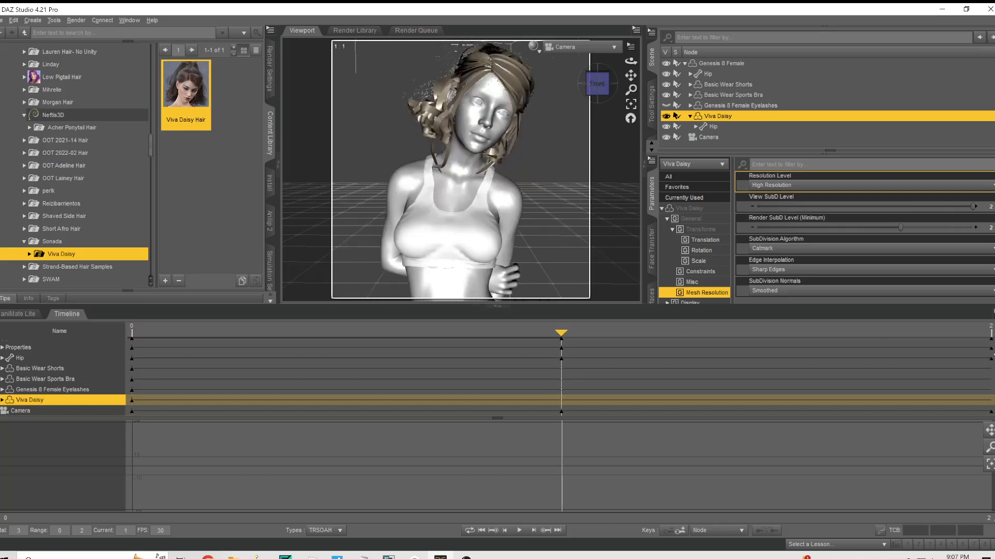
pyautogui.click(991, 336)
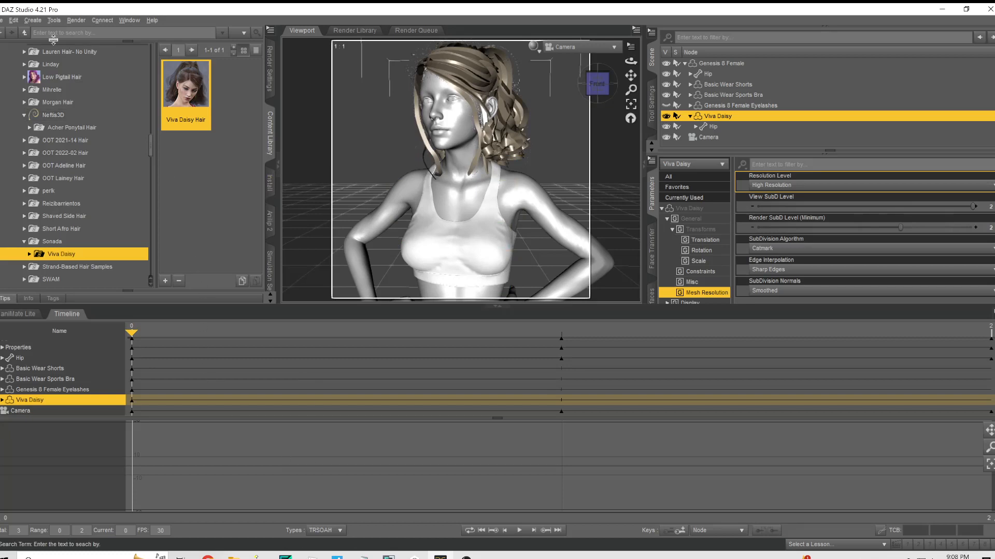
pyautogui.click(269, 57)
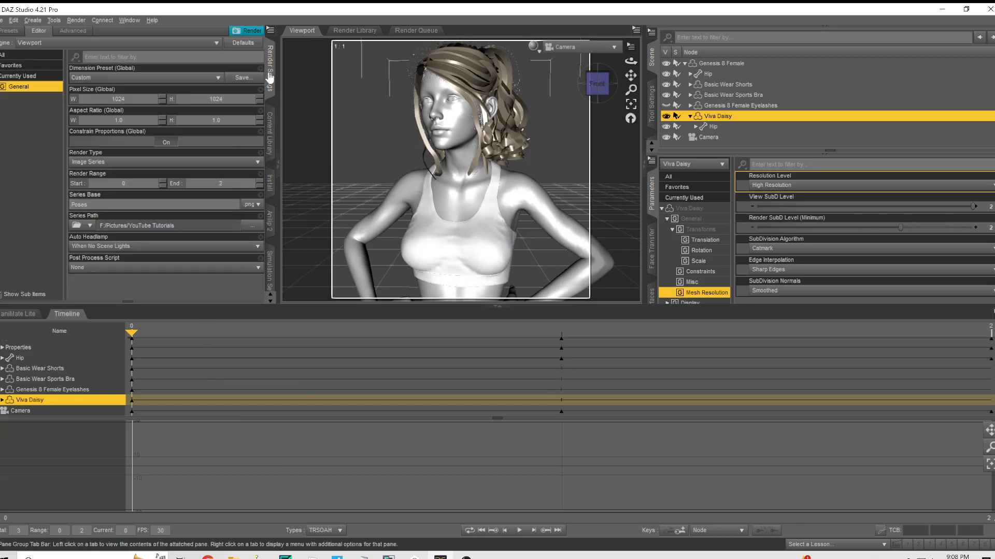
pyautogui.click(247, 30)
pyautogui.click(517, 296)
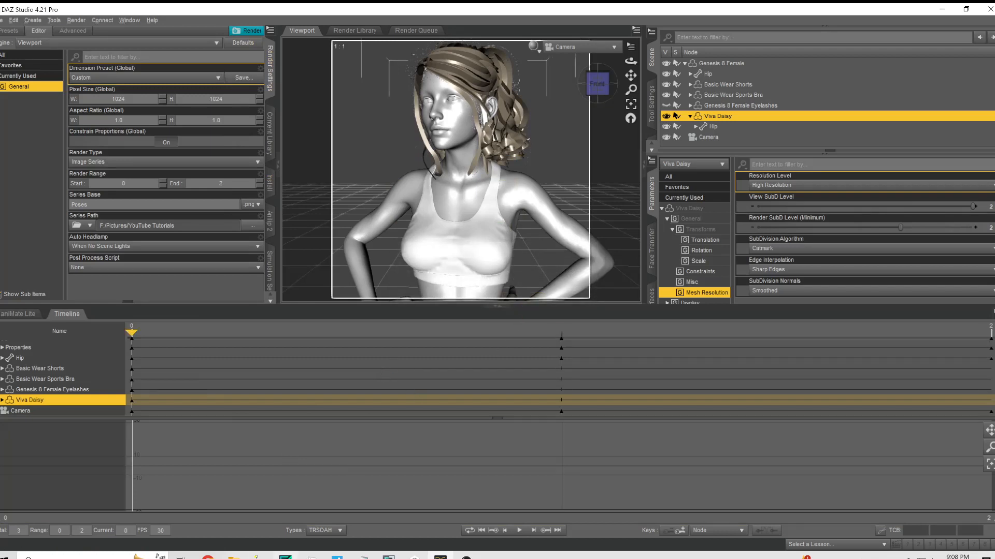
# Open the YouTube Tutorials folder and view the newly rendered Poses0.png.
pyautogui.moveTo(233, 557)
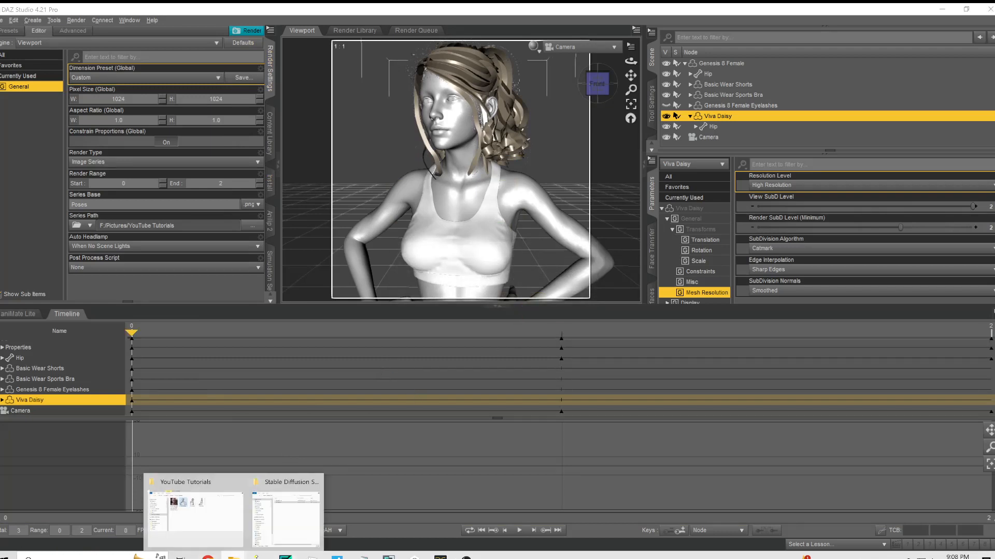
pyautogui.click(207, 488)
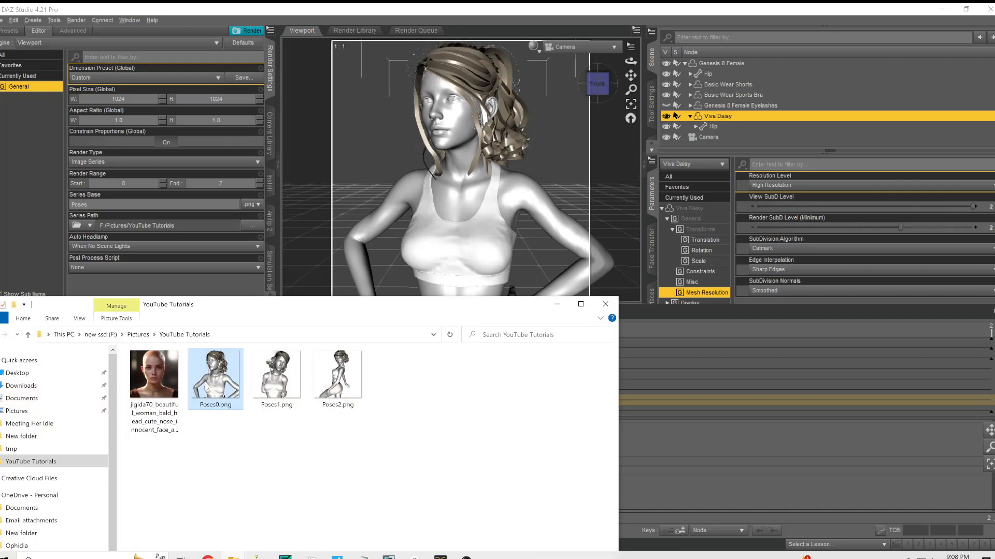
pyautogui.doubleClick(218, 395)
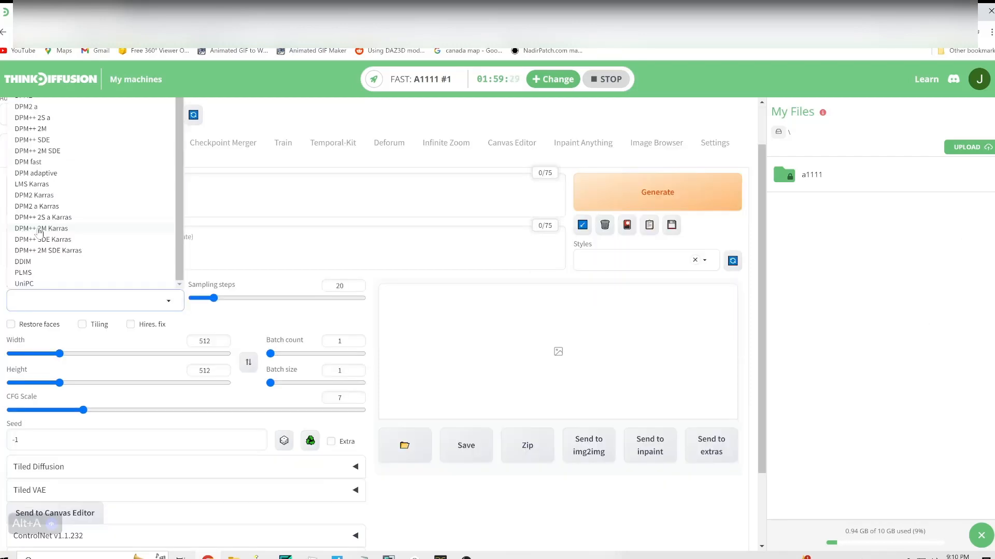
# In ThinkDiffusion's A1111 txt2img, set the sampler to DPM++ 2M Karras with 30 sampling steps and enable Restore faces.
pyautogui.click(39, 230)
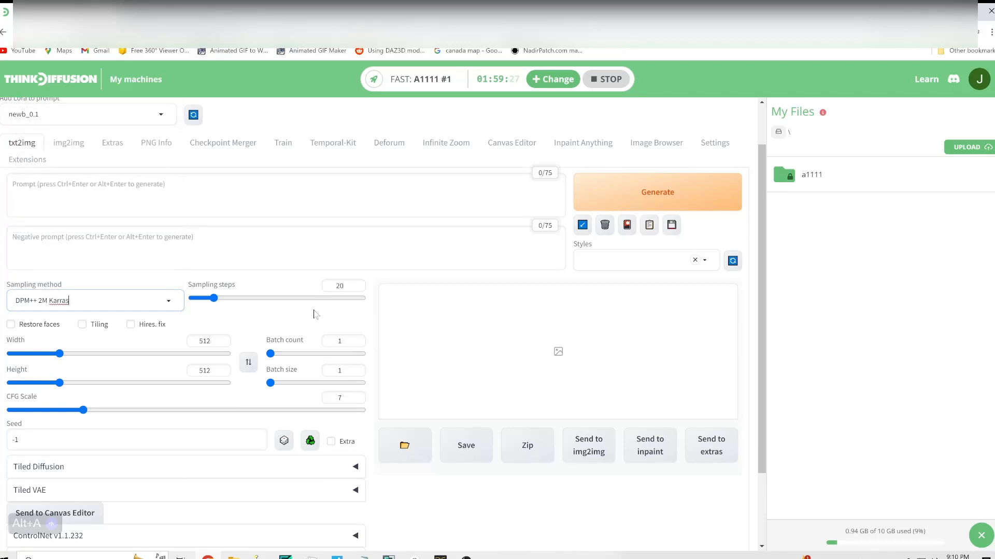
pyautogui.click(341, 286)
pyautogui.hotkey('ctrl', 'a')
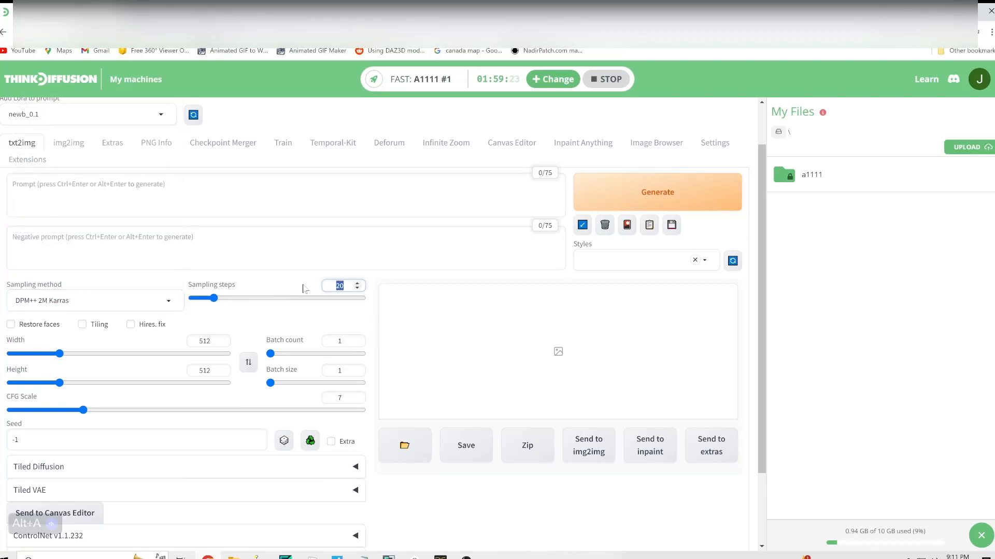
pyautogui.write('30')
pyautogui.click(10, 324)
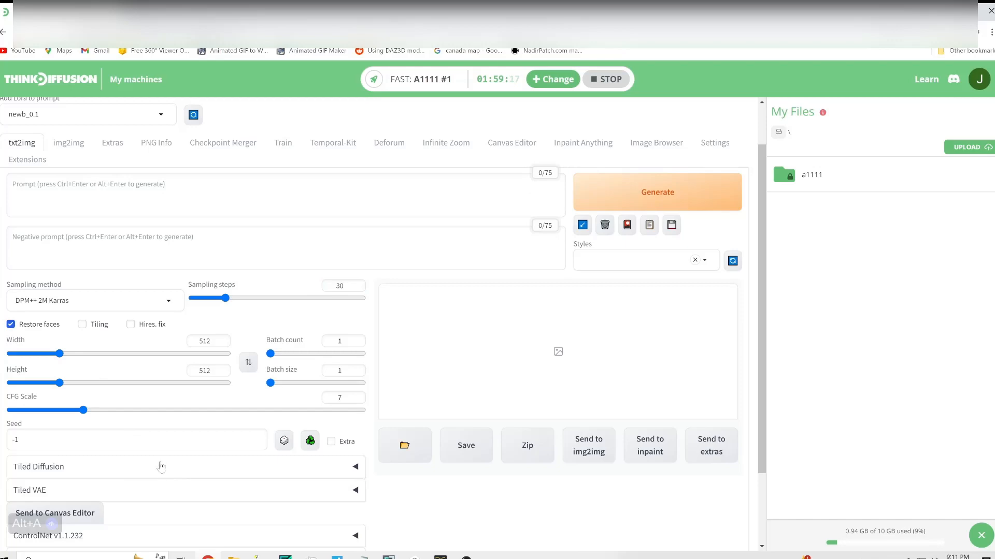
# Expand the ControlNet settings and enable ControlNet Unit 0 with Pixel Perfect.
pyautogui.scroll(-2, 161, 467)
pyautogui.scroll(2, 162, 466)
pyautogui.scroll(-2, 161, 466)
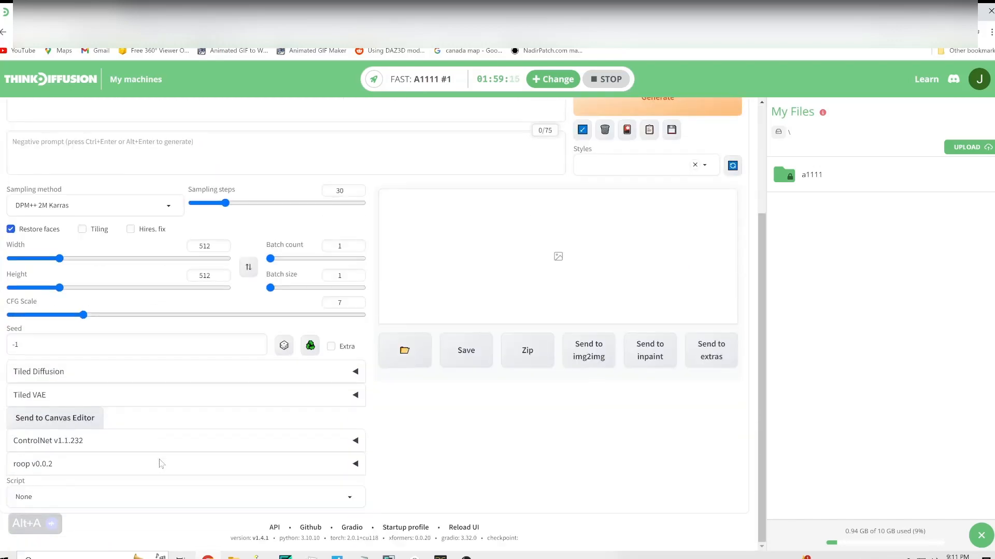
pyautogui.click(354, 441)
pyautogui.scroll(-3, 173, 433)
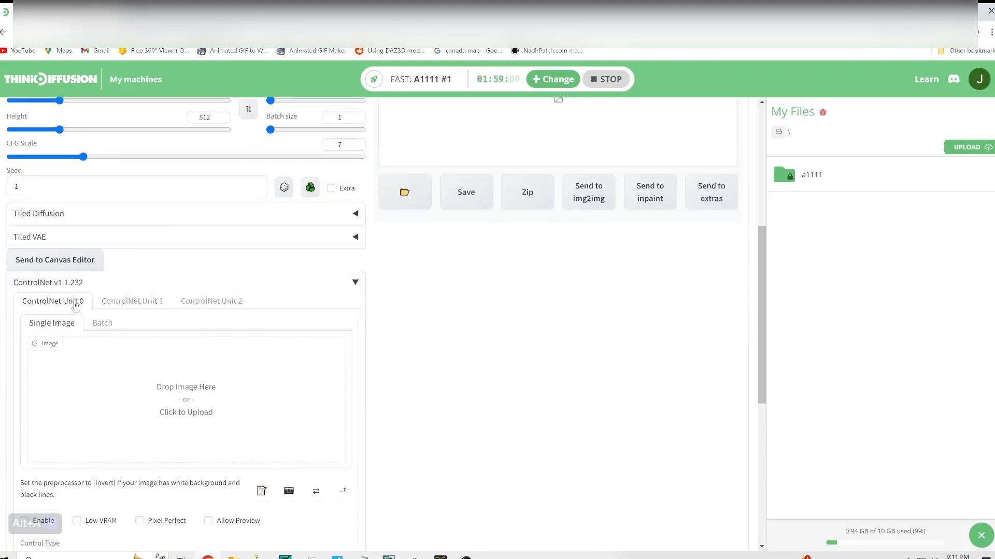
pyautogui.scroll(2, 122, 362)
pyautogui.scroll(3, 122, 362)
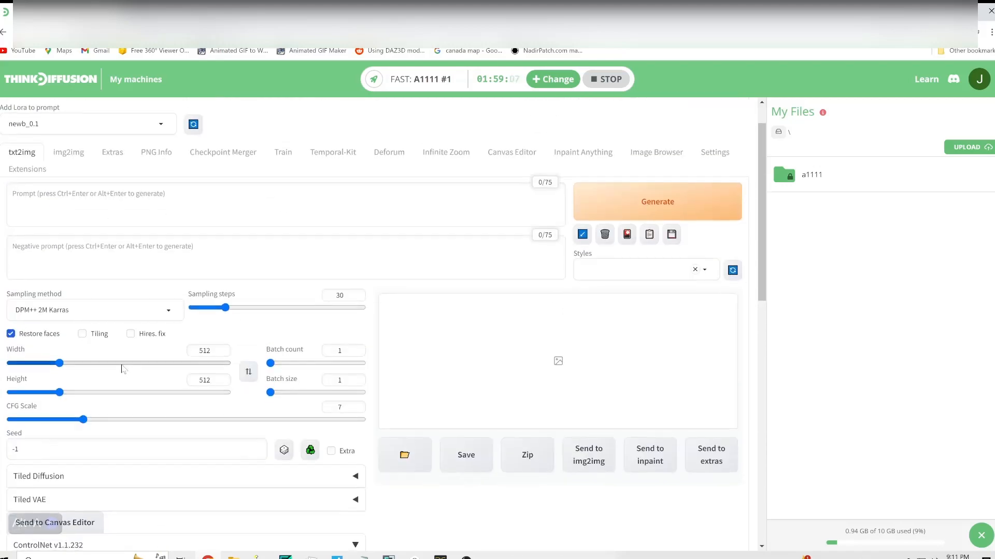
pyautogui.scroll(-6, 123, 369)
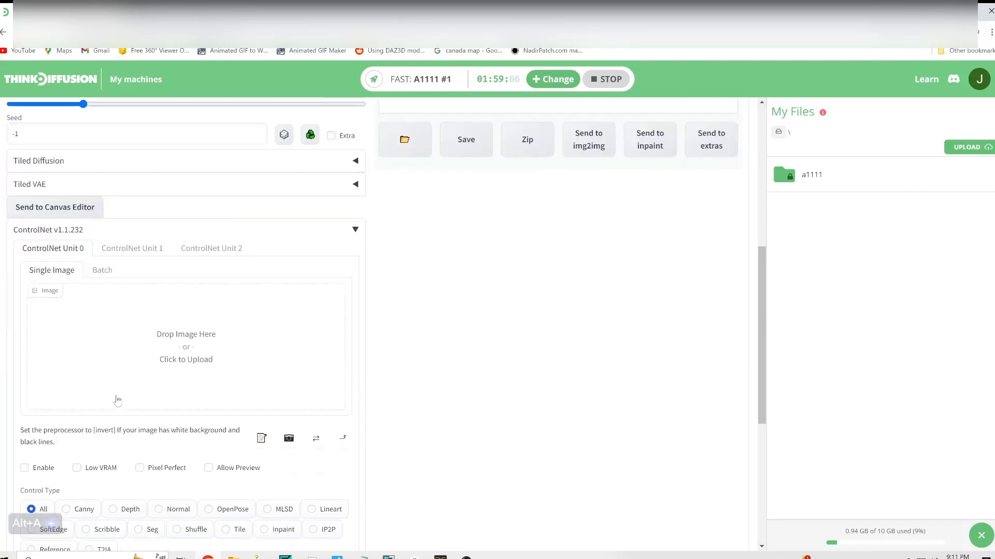
pyautogui.click(24, 468)
pyautogui.scroll(-3, 134, 438)
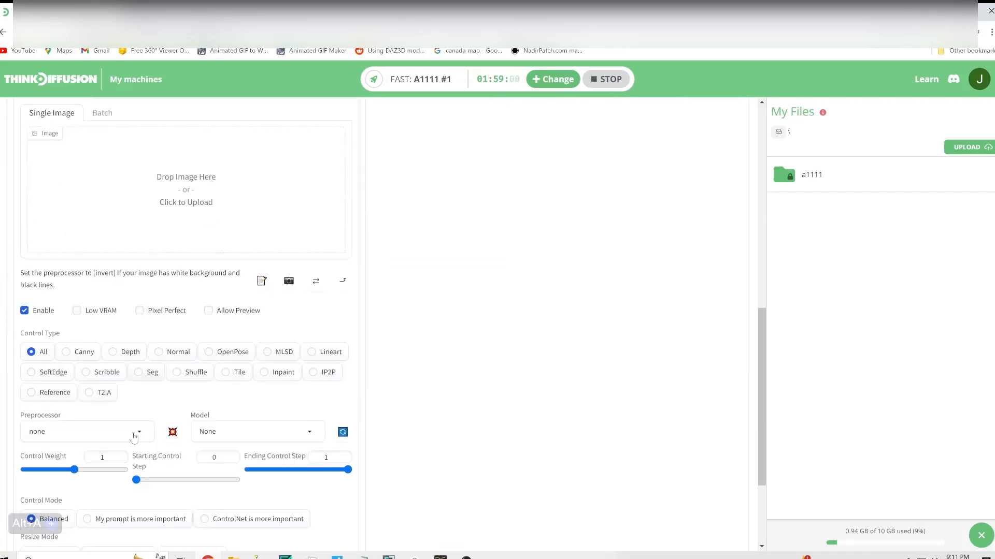
pyautogui.click(139, 311)
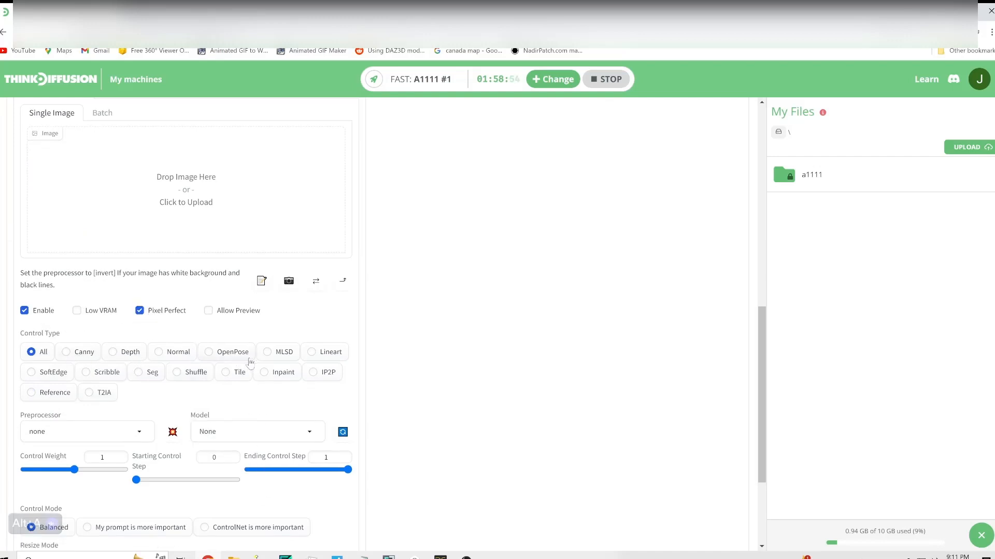
# Set ControlNet Unit 0's control type to Lineart with the lineart_realistic preprocessor.
pyautogui.click(311, 353)
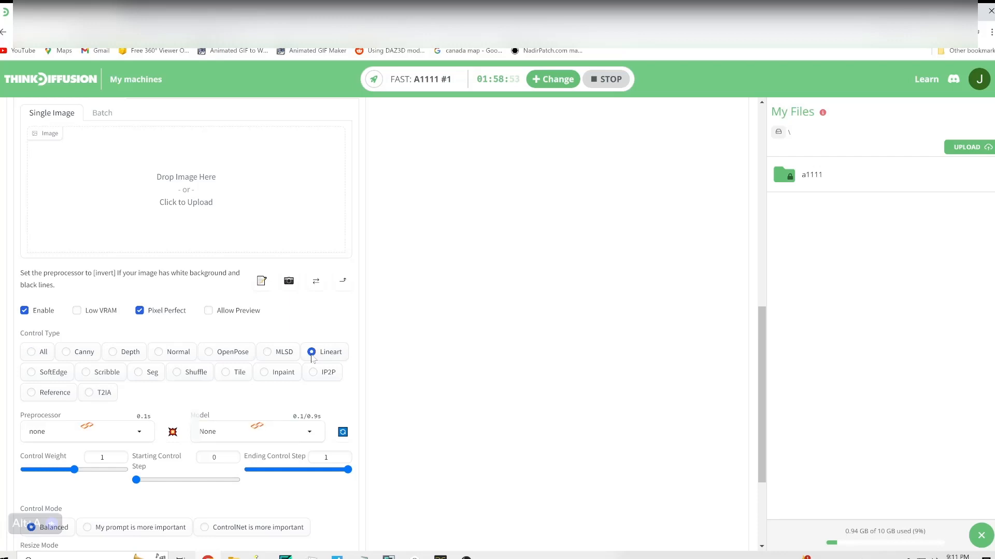
pyautogui.click(80, 438)
pyautogui.click(58, 394)
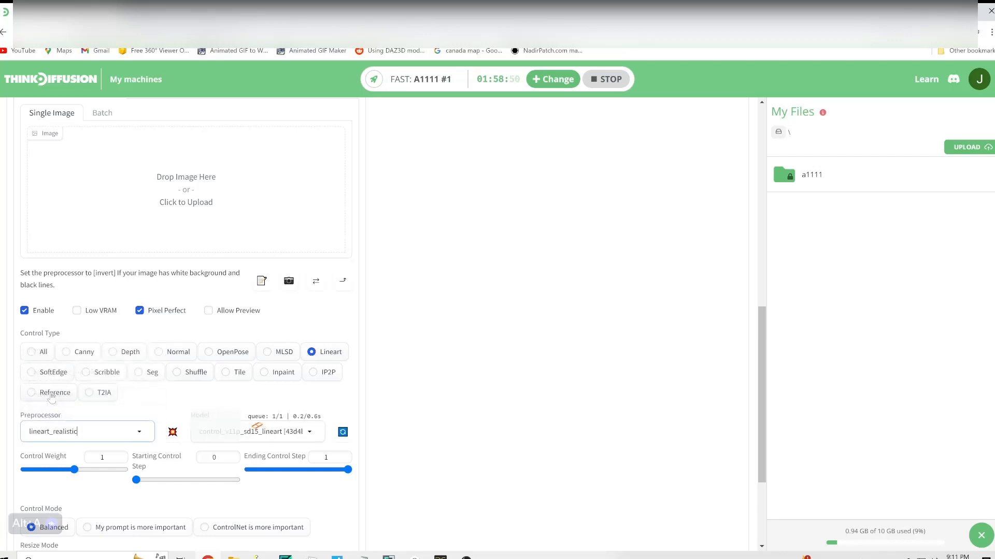
# Load Poses0.png from the YouTube Tutorials folder into ControlNet Unit 0 and run the lineart_realistic preprocessor preview.
pyautogui.moveTo(234, 557)
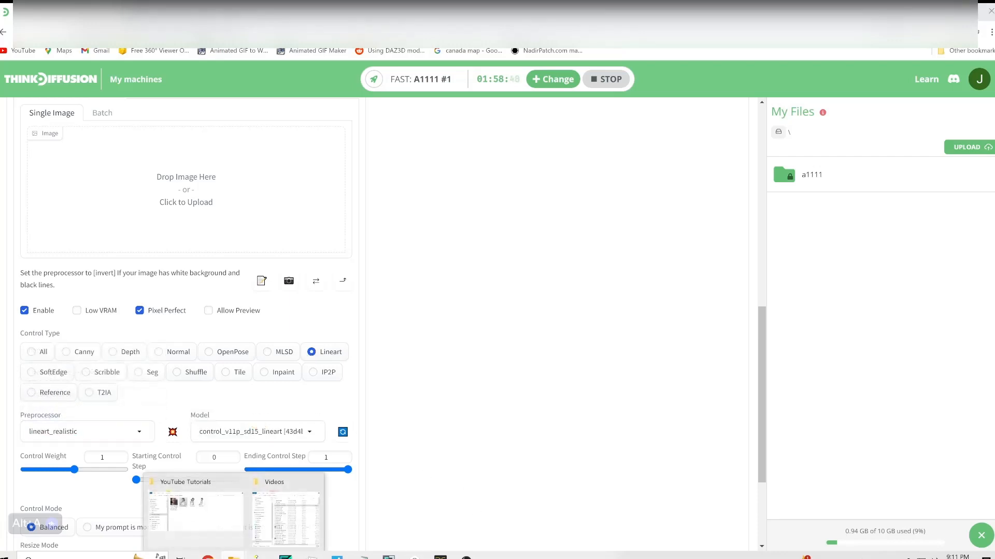
pyautogui.click(194, 492)
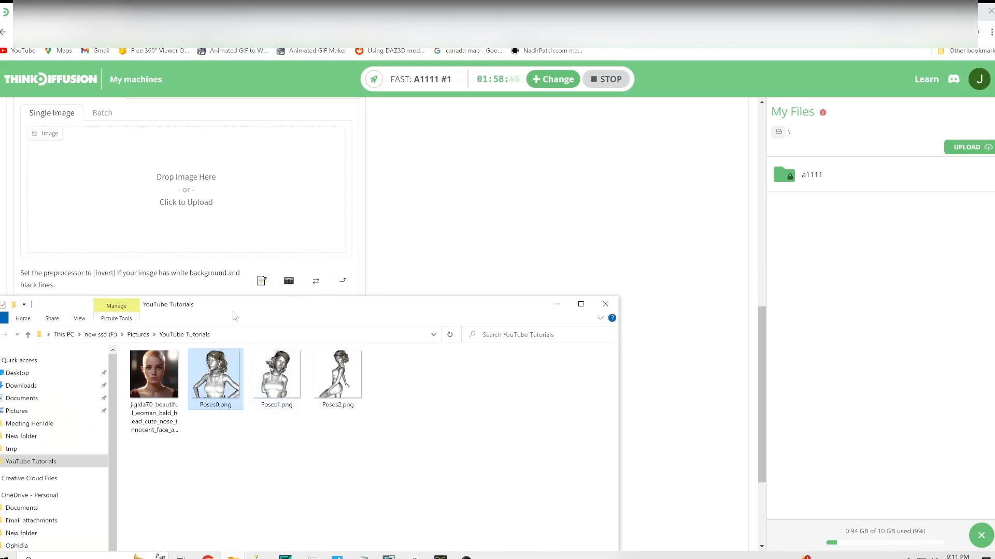
pyautogui.moveTo(232, 311); pyautogui.dragTo(575, 213)
pyautogui.moveTo(544, 286); pyautogui.dragTo(188, 220)
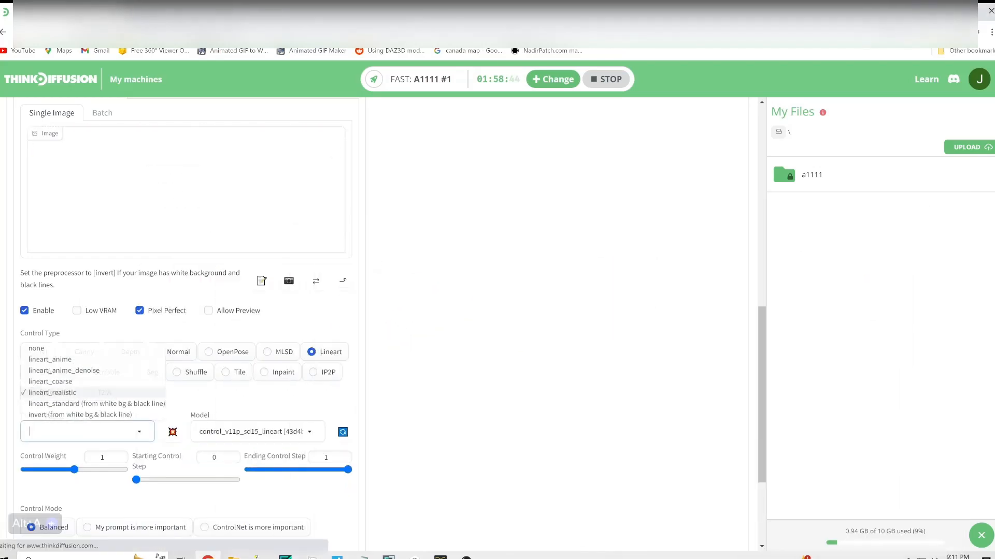
pyautogui.click(52, 396)
pyautogui.click(173, 432)
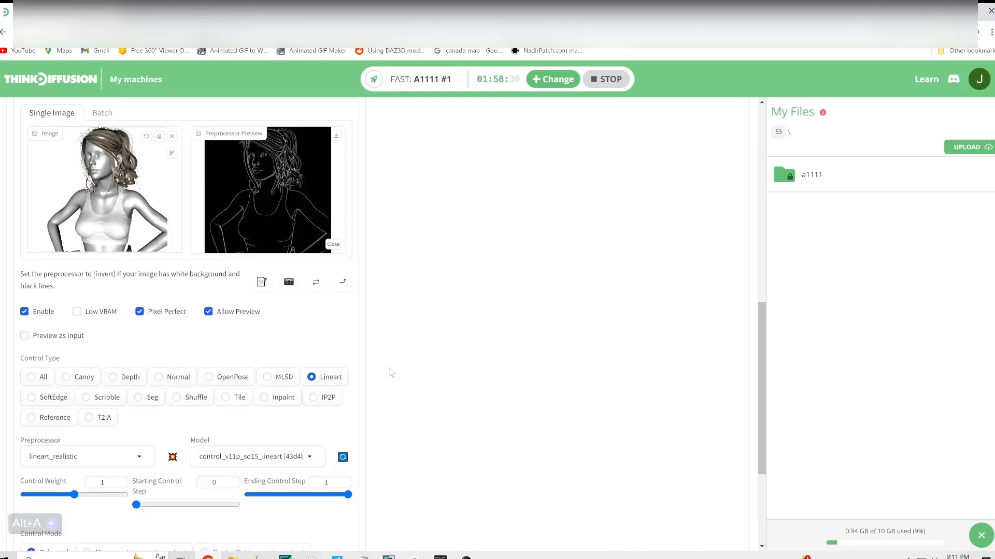
# Fill the negative prompt from the saved Default_Negative style.
pyautogui.scroll(1, 279, 213)
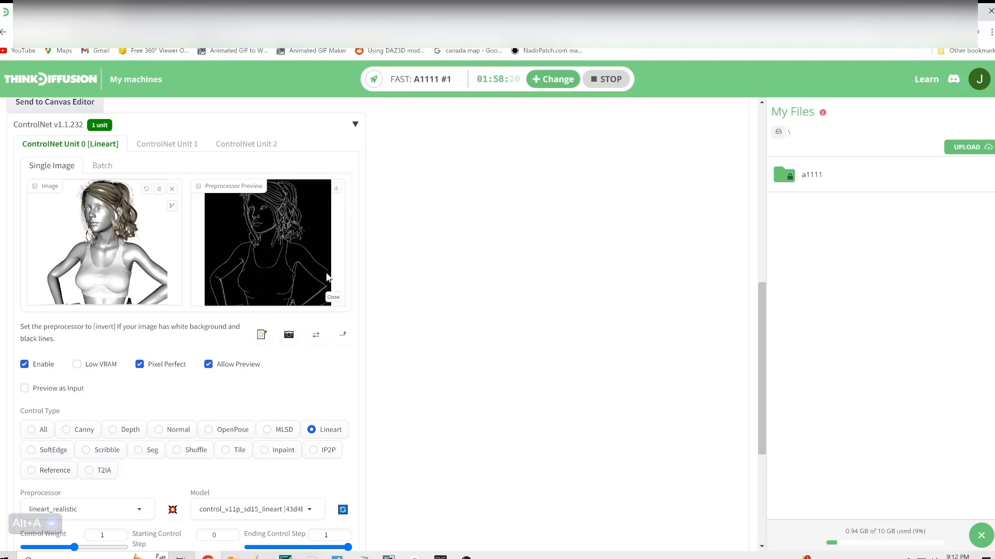
pyautogui.scroll(5, 491, 357)
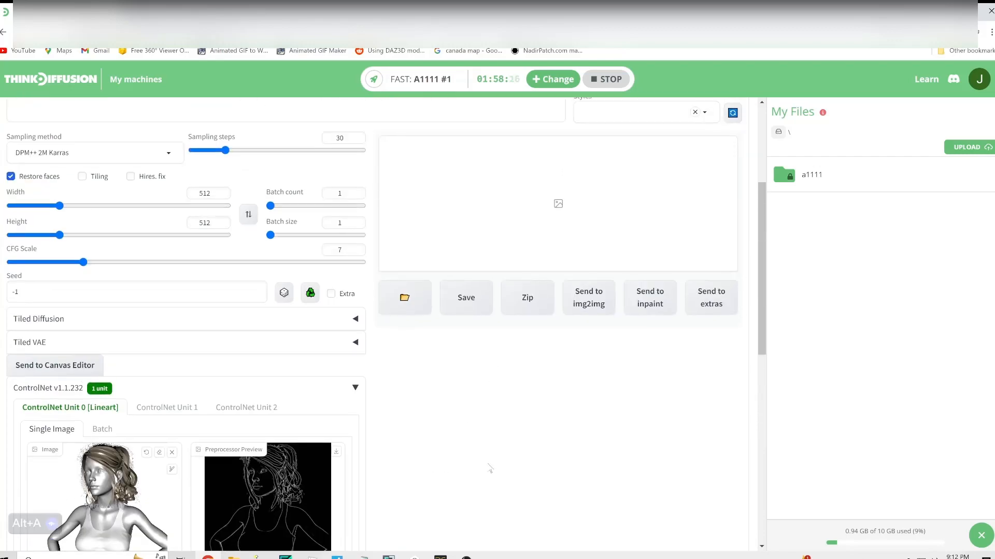
pyautogui.scroll(4, 489, 469)
pyautogui.click(285, 248)
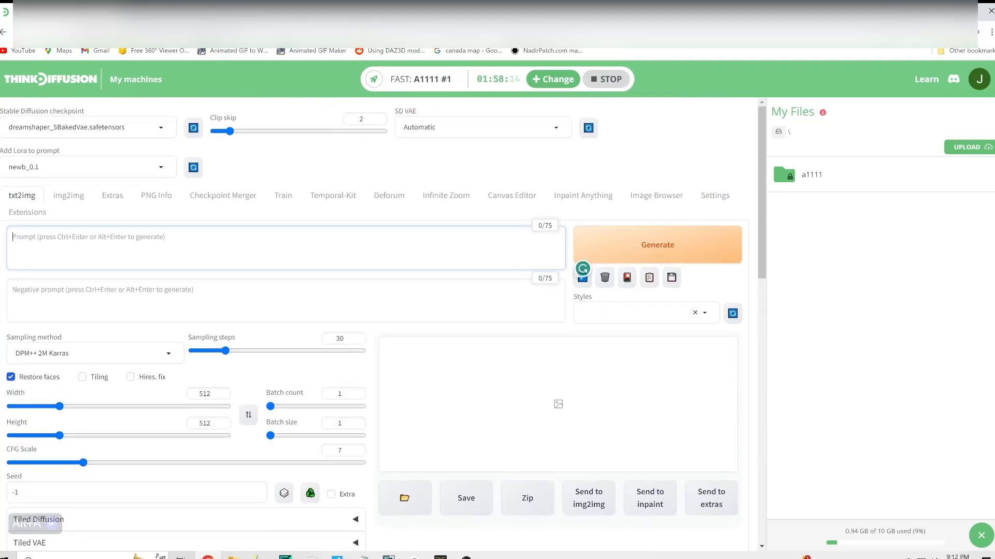
pyautogui.click(285, 301)
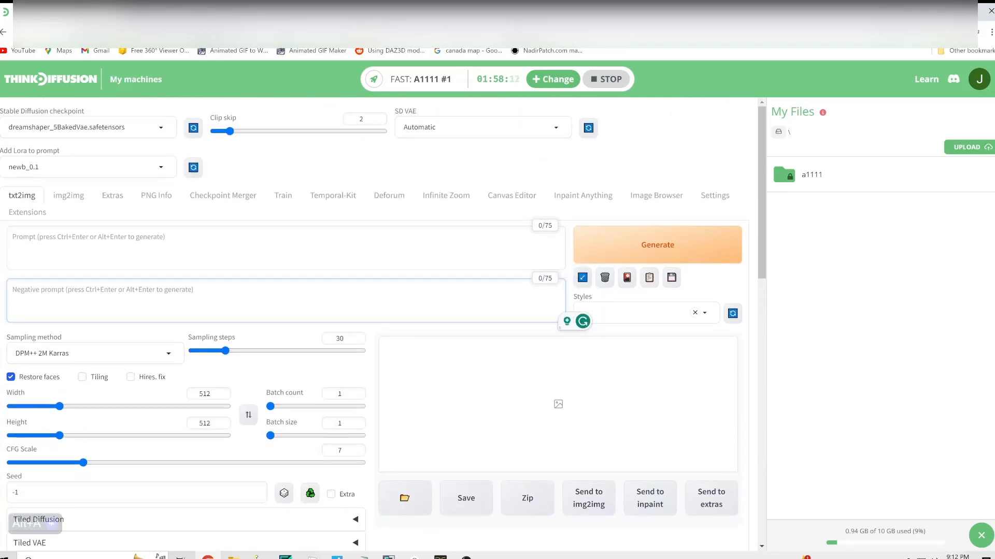
pyautogui.click(651, 280)
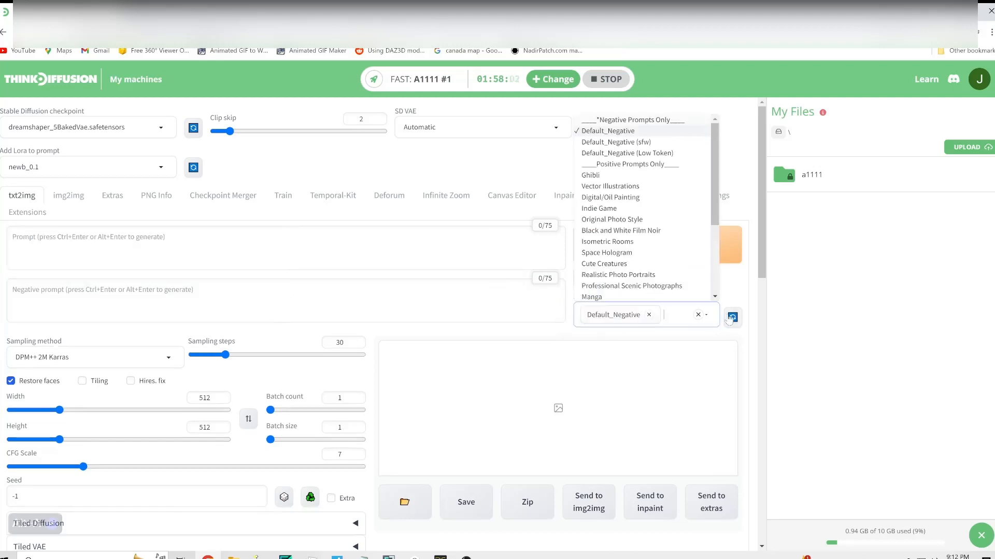
pyautogui.click(732, 301)
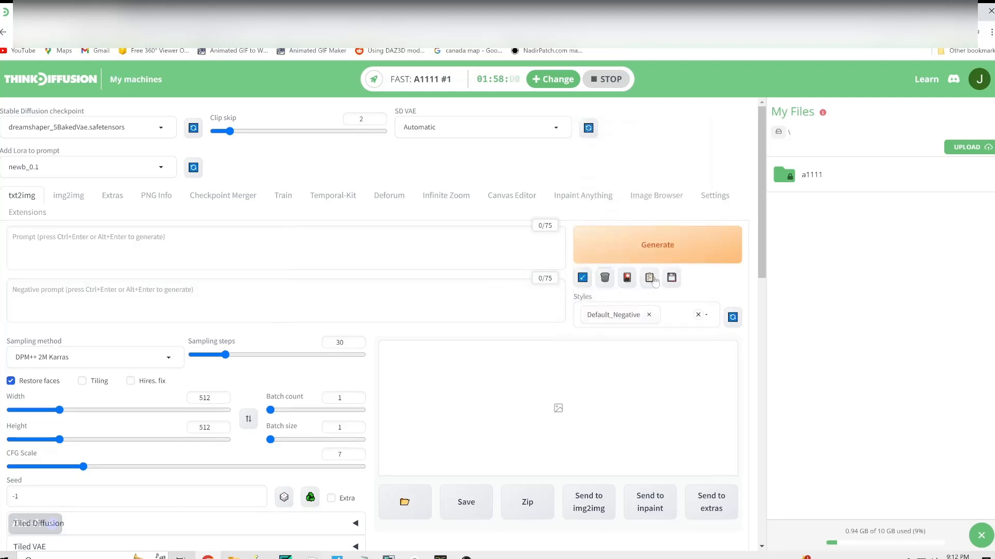
pyautogui.click(651, 279)
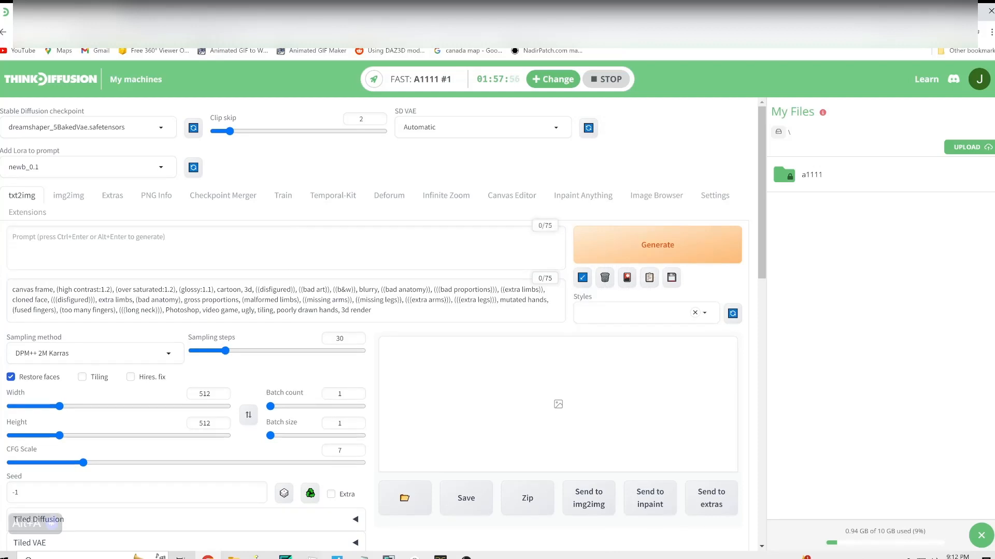
# Add "((nsfw))," at the start of the negative prompt, before "canvas frame".
pyautogui.click(12, 289)
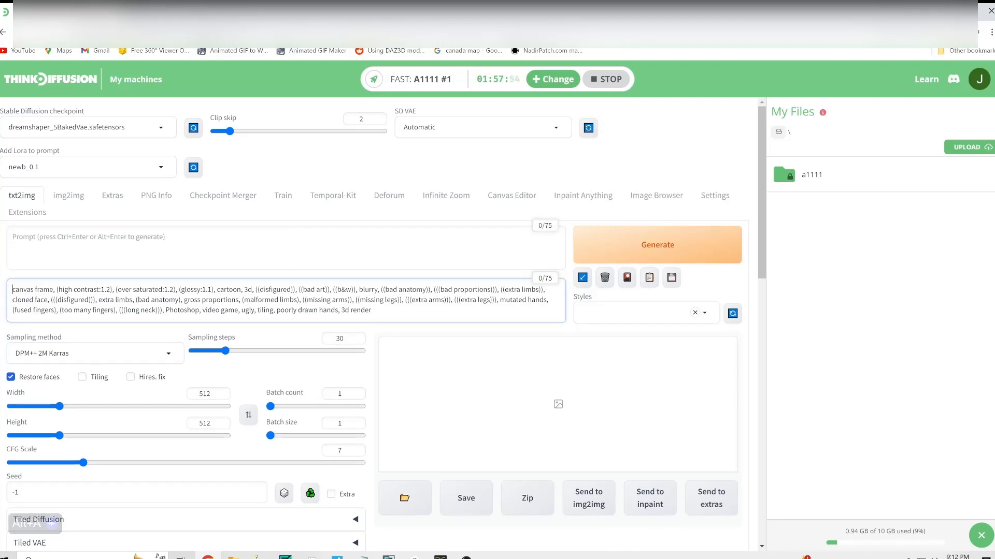
pyautogui.write('((')
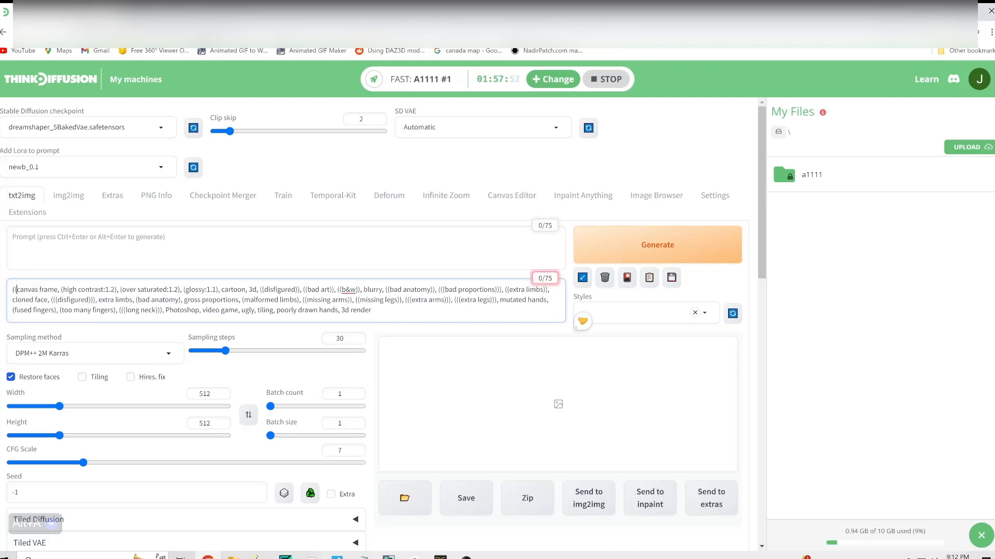
pyautogui.write('nsf')
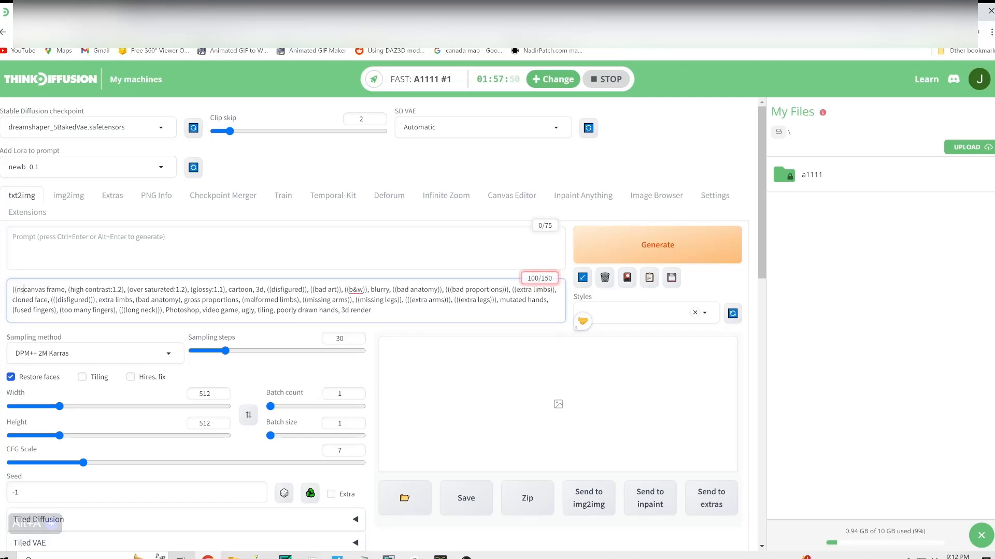
pyautogui.write('w))')
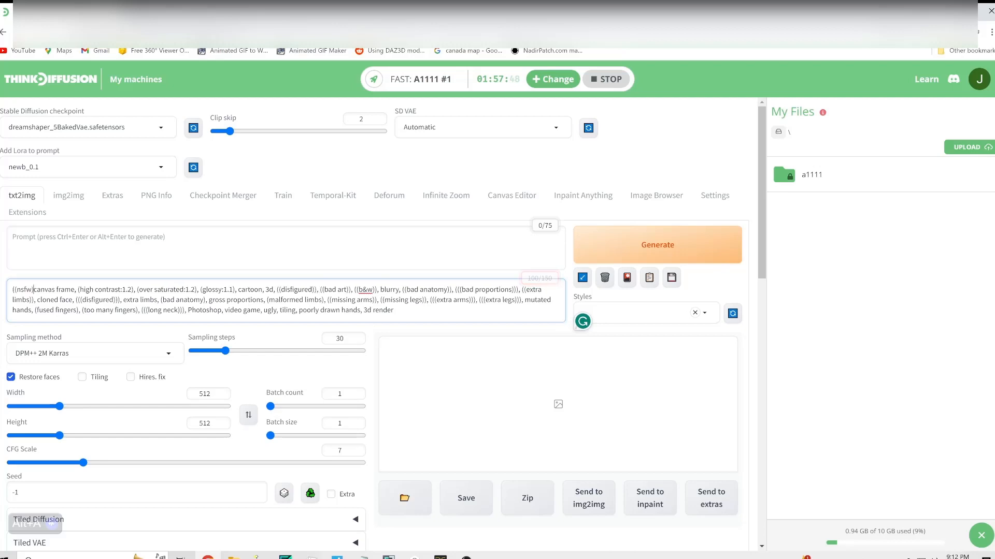
pyautogui.write(',')
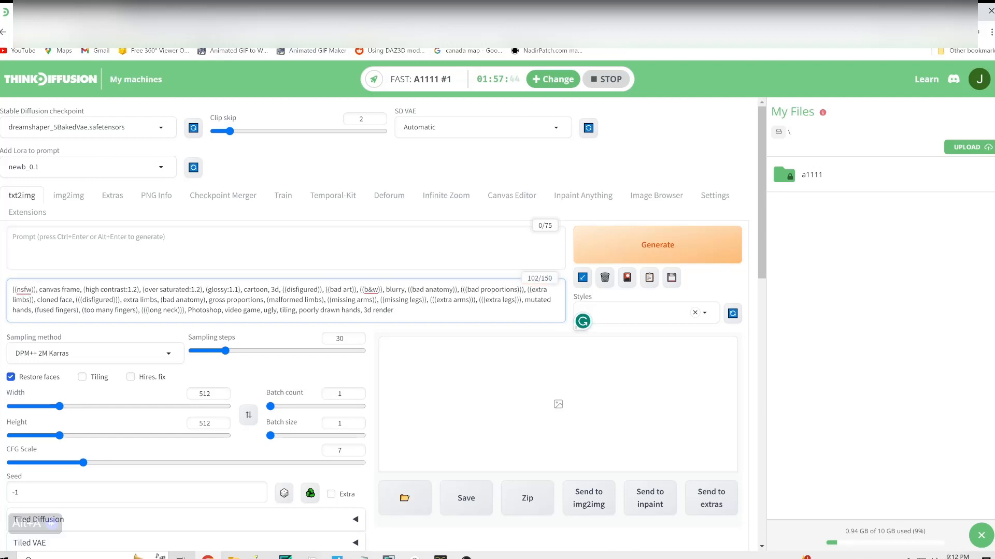
# Open Poses0.png from the YouTube Tutorials folder to examine the rendered pose at full size.
pyautogui.click(233, 557)
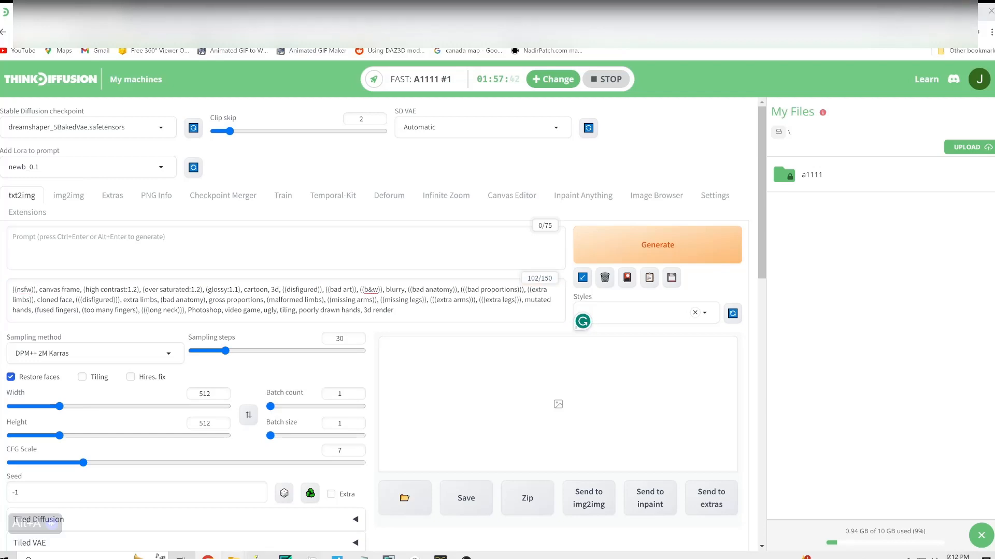
pyautogui.click(218, 524)
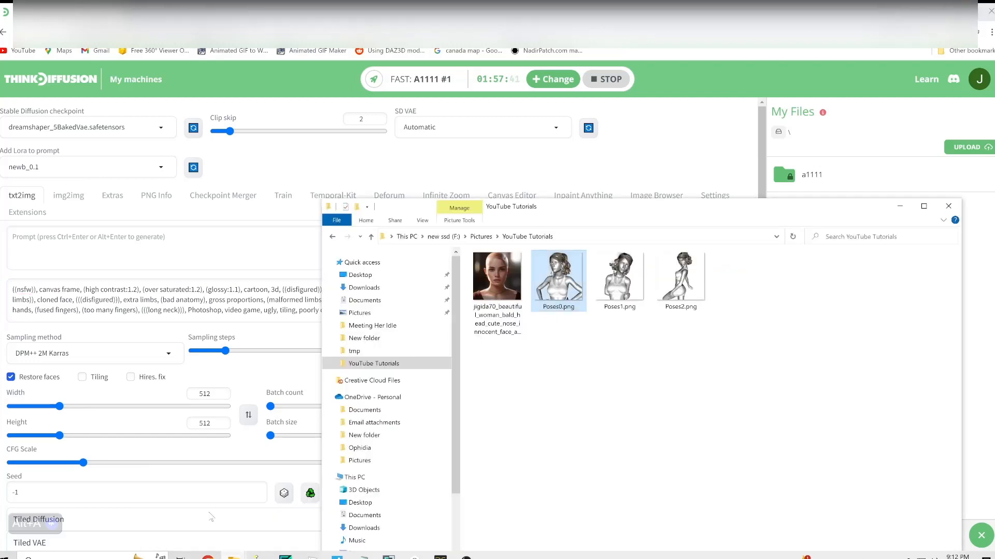
pyautogui.doubleClick(561, 290)
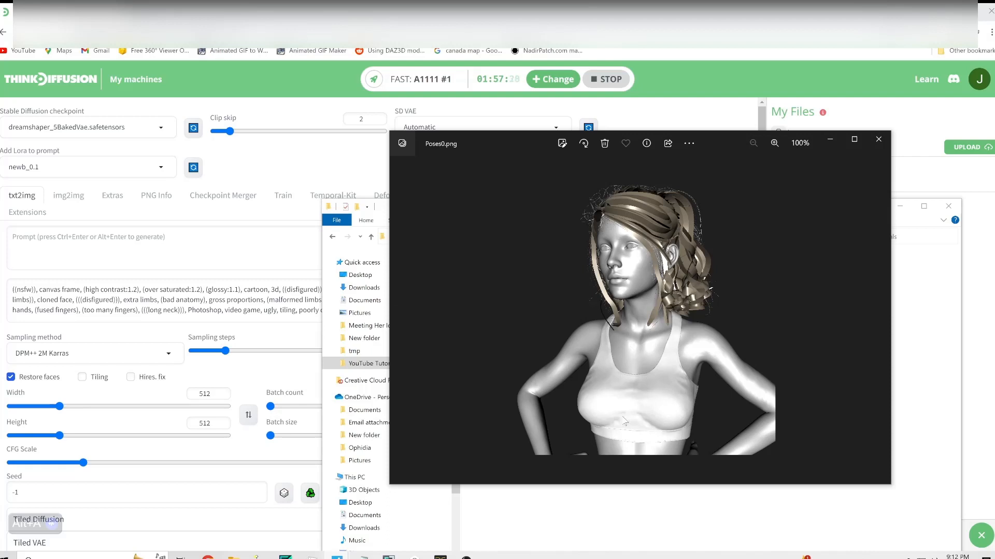
# Switch to DAZ Studio and set the render engine to NVIDIA Iray (MDL) in the advanced render settings.
pyautogui.click(440, 558)
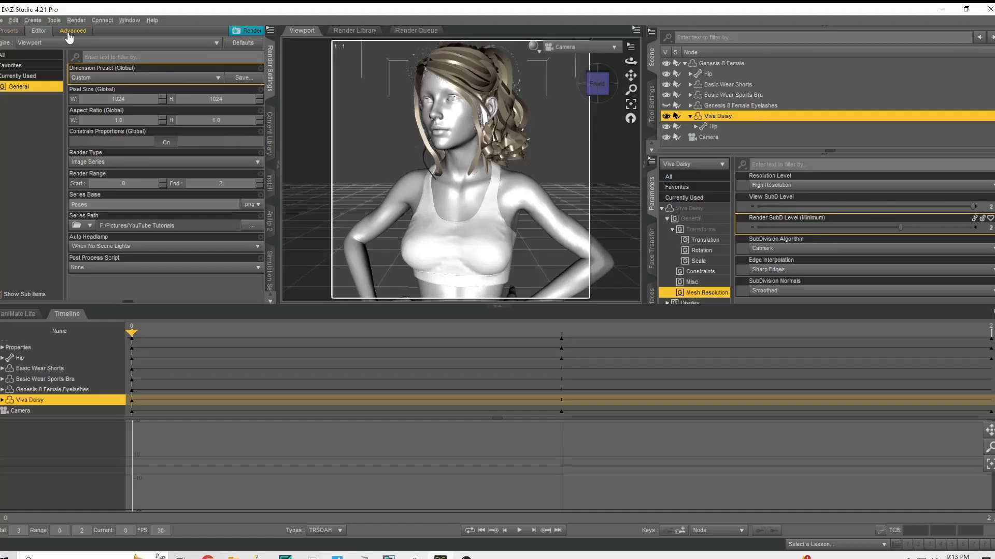
pyautogui.click(72, 31)
pyautogui.click(52, 44)
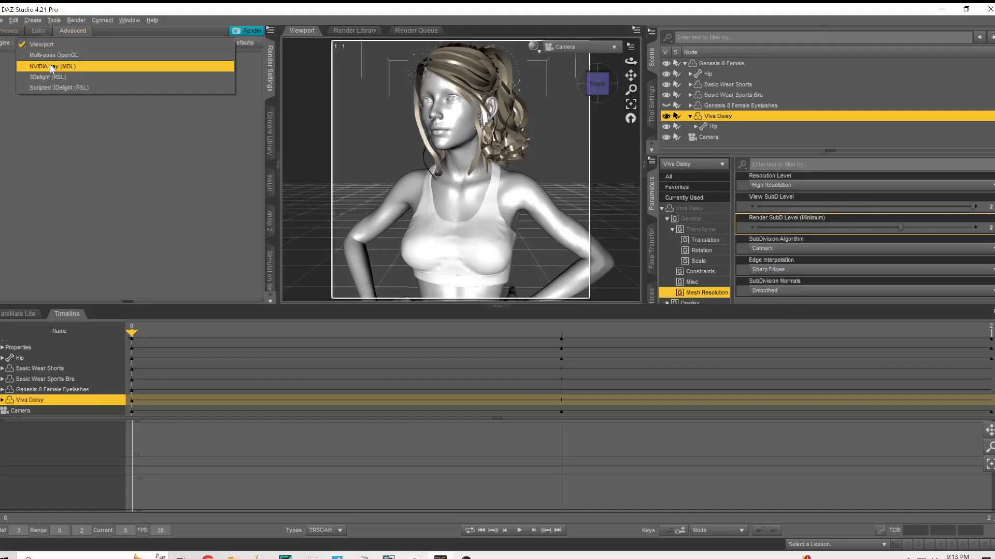
pyautogui.click(50, 67)
# Review which Genesis 8 Female clothing and hair nodes are included in the canvas node list NL1, and accept the list.
pyautogui.click(54, 92)
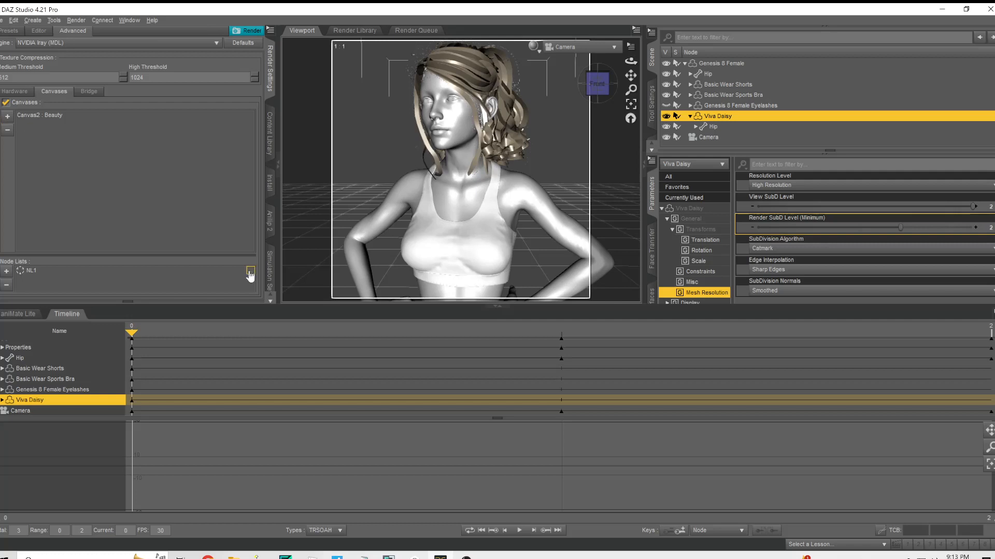
pyautogui.click(250, 270)
pyautogui.click(437, 242)
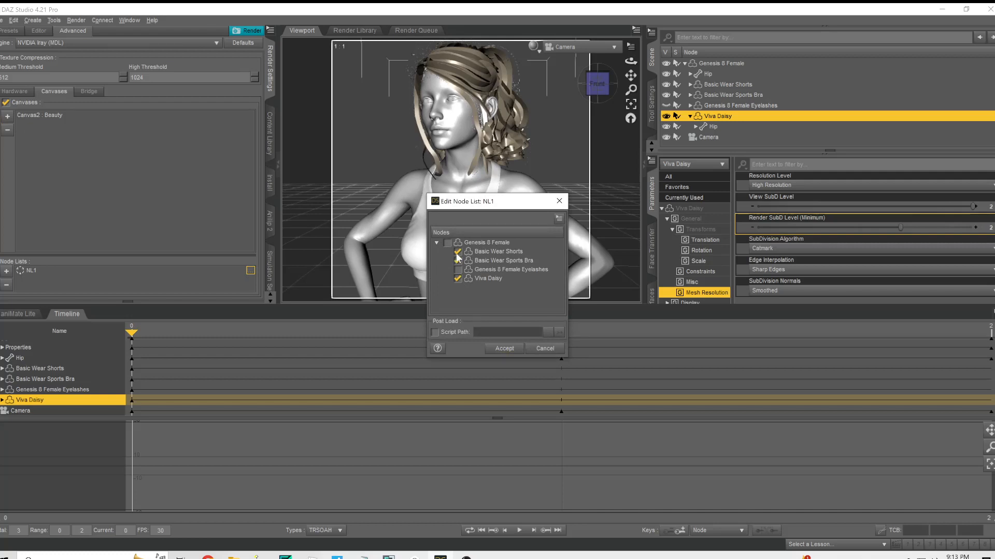
pyautogui.click(502, 349)
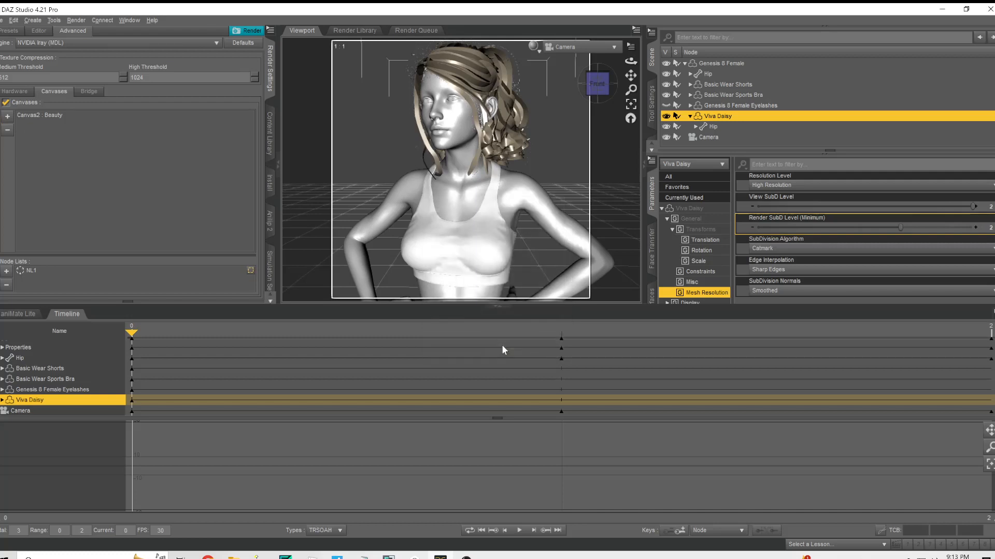
# Set the render type to Still Image (Current Frame) and render the scene.
pyautogui.click(34, 32)
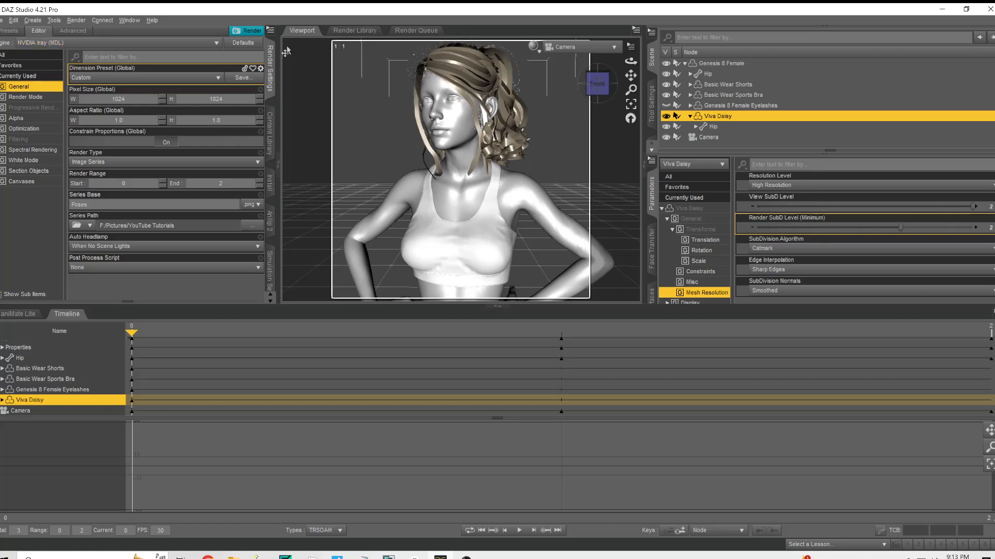
pyautogui.click(101, 156)
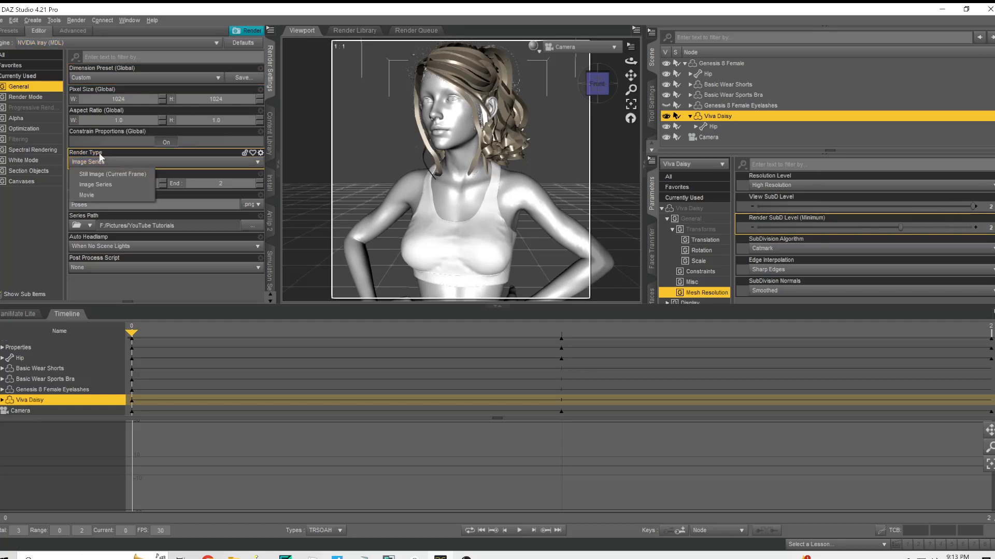
pyautogui.click(104, 174)
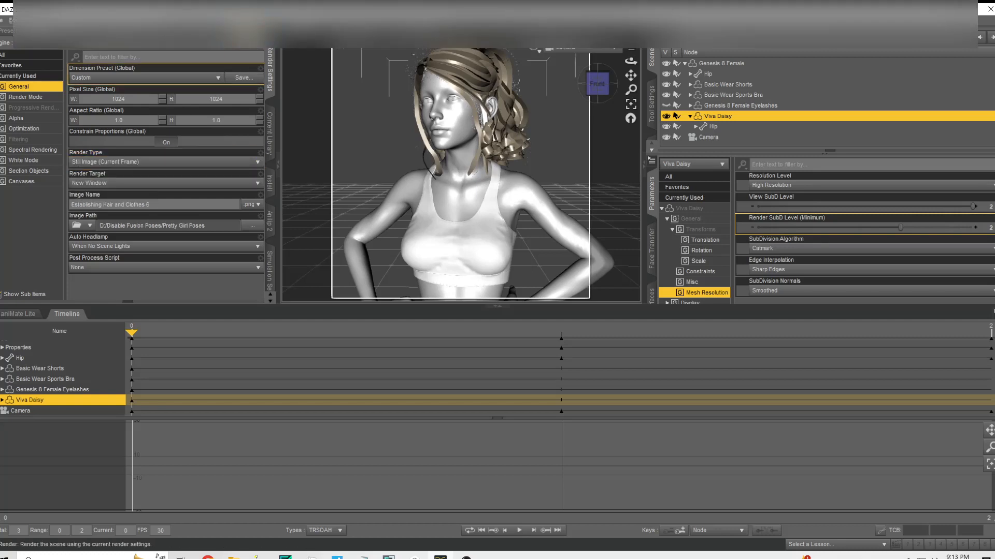
pyautogui.click(245, 31)
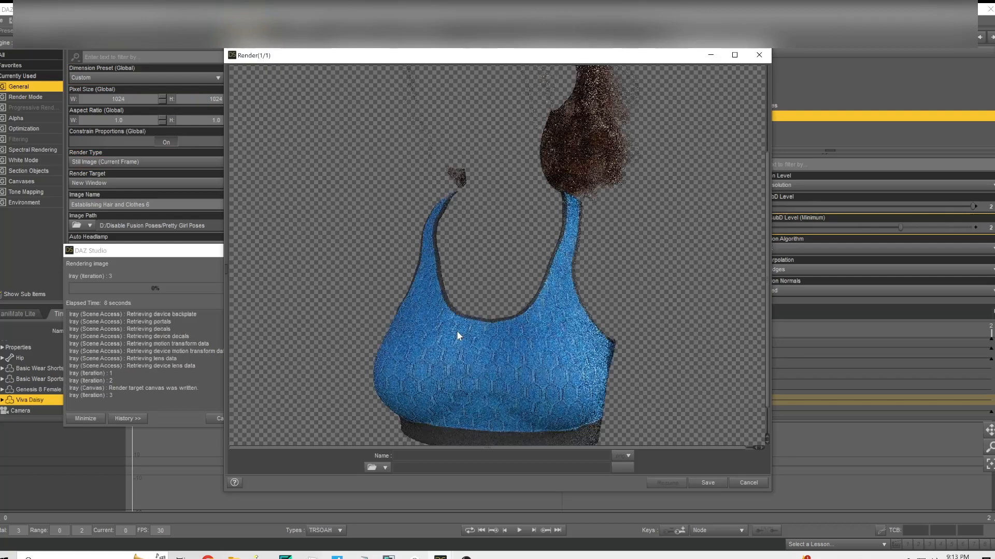
# Examine the hair and sports bra in the canvas render, and cancel and close the render without saving it.
pyautogui.scroll(3, 456, 331)
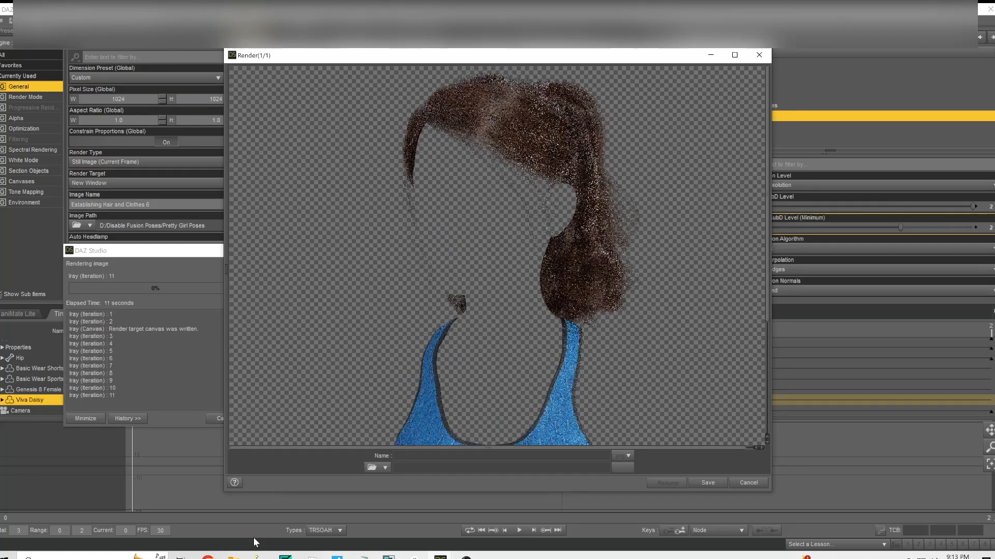
pyautogui.hotkey('alt', 'Tab')
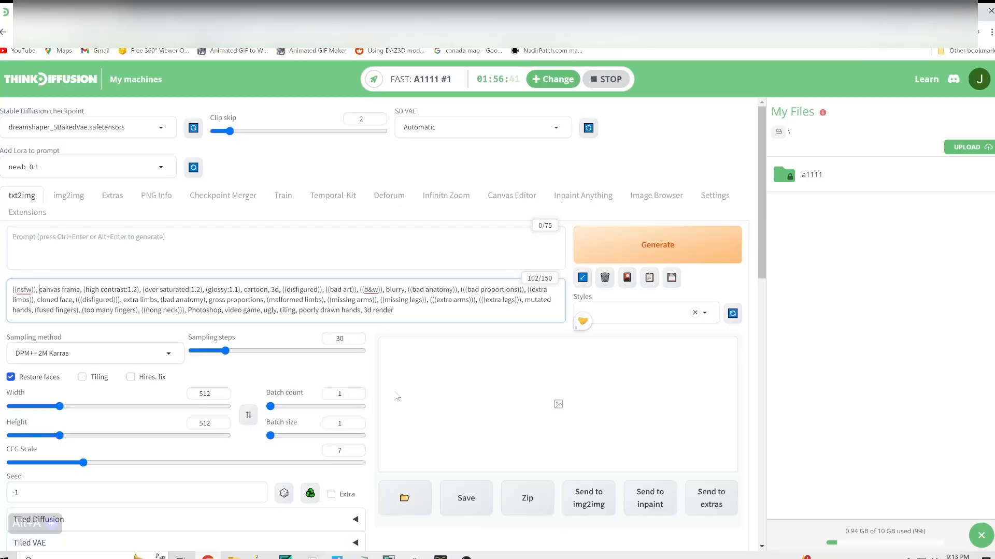
pyautogui.hotkey('alt', 'Tab')
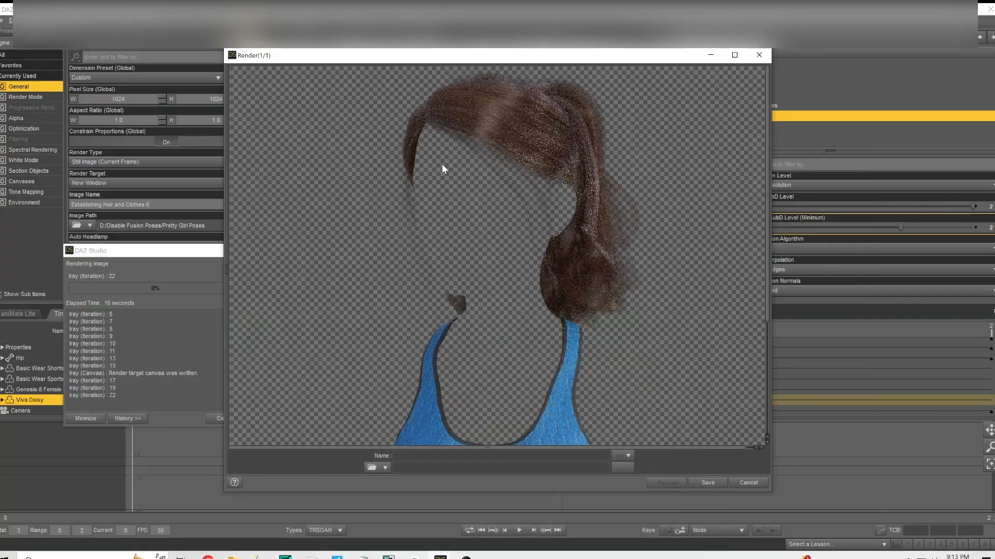
pyautogui.scroll(-3, 499, 390)
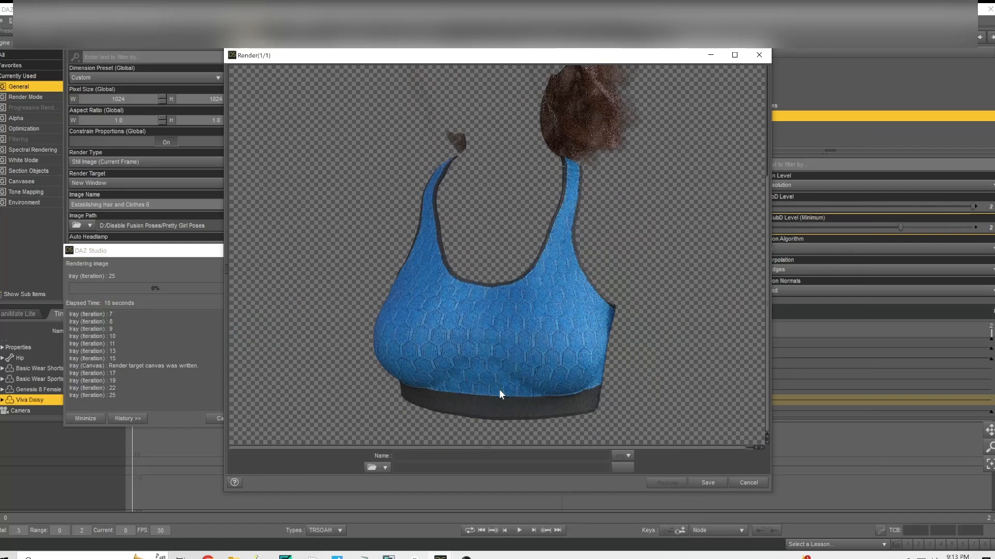
pyautogui.scroll(3, 499, 389)
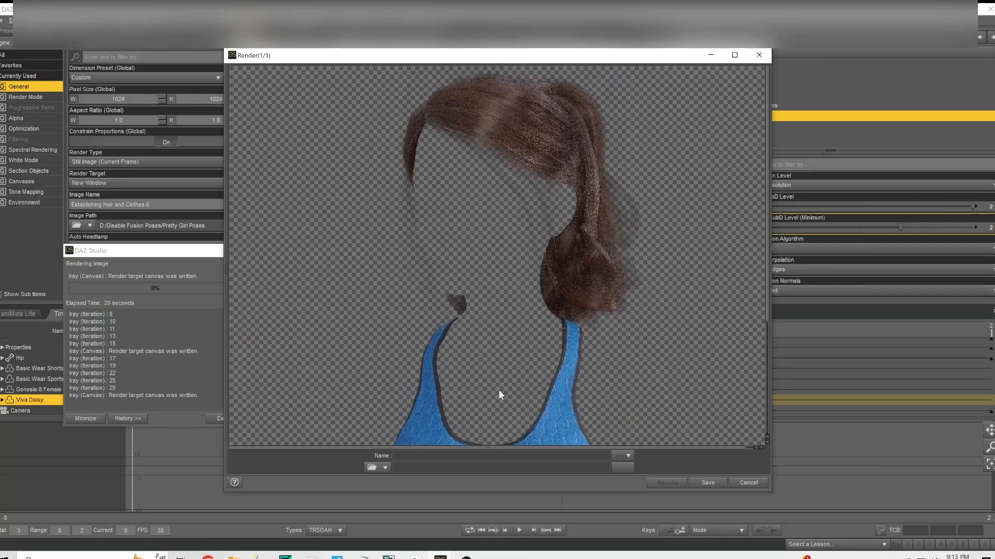
pyautogui.click(760, 57)
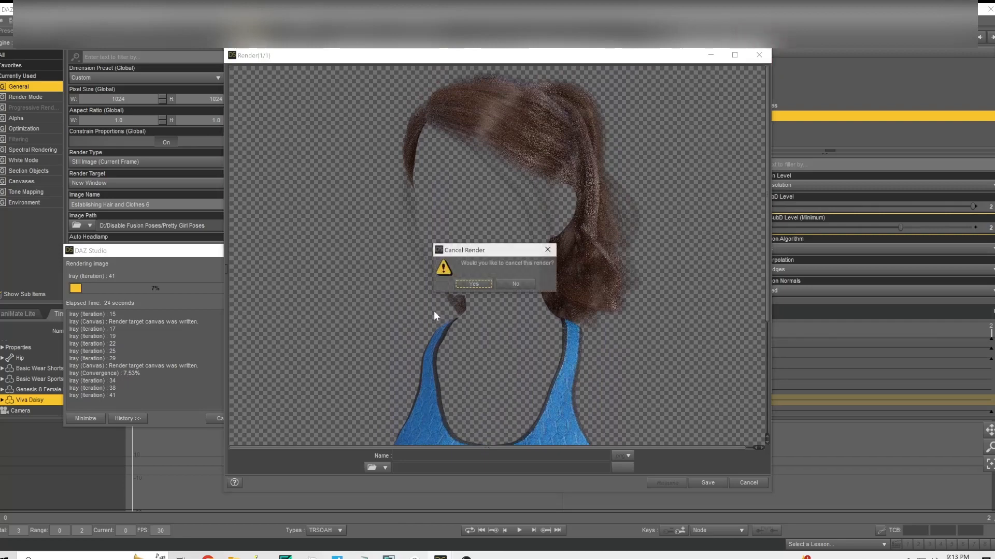
pyautogui.click(462, 285)
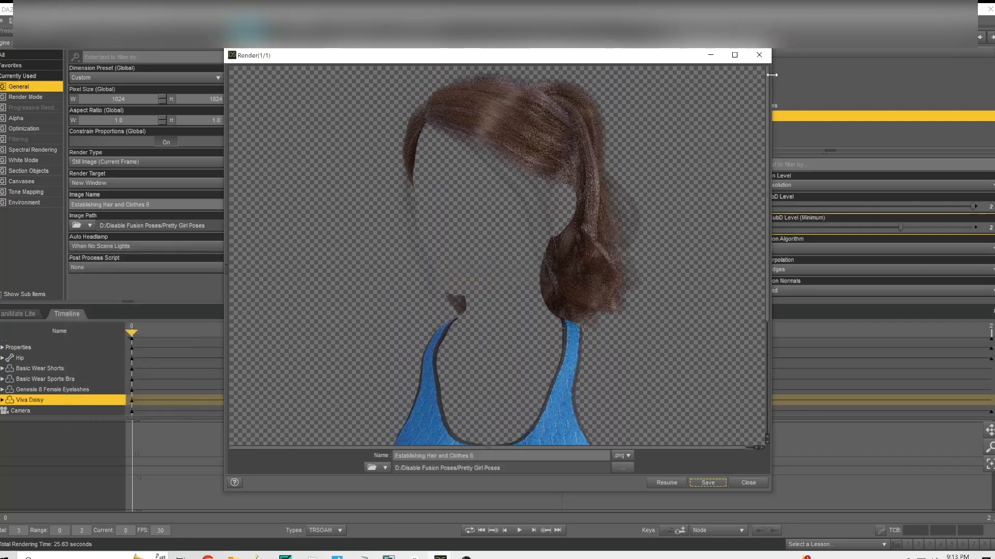
pyautogui.click(761, 57)
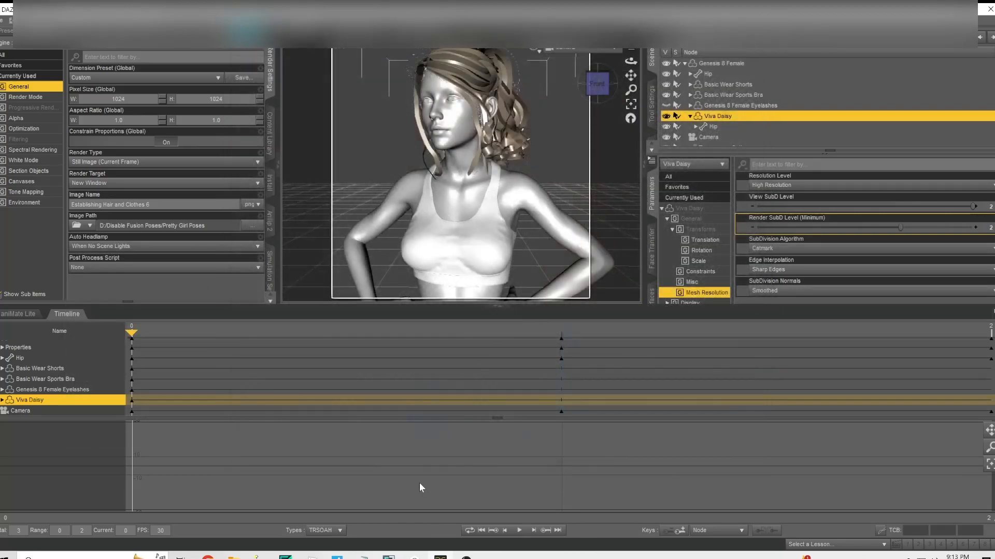
# Switch back to the A1111 txt2img page in the browser and activate the empty positive prompt.
pyautogui.click(208, 556)
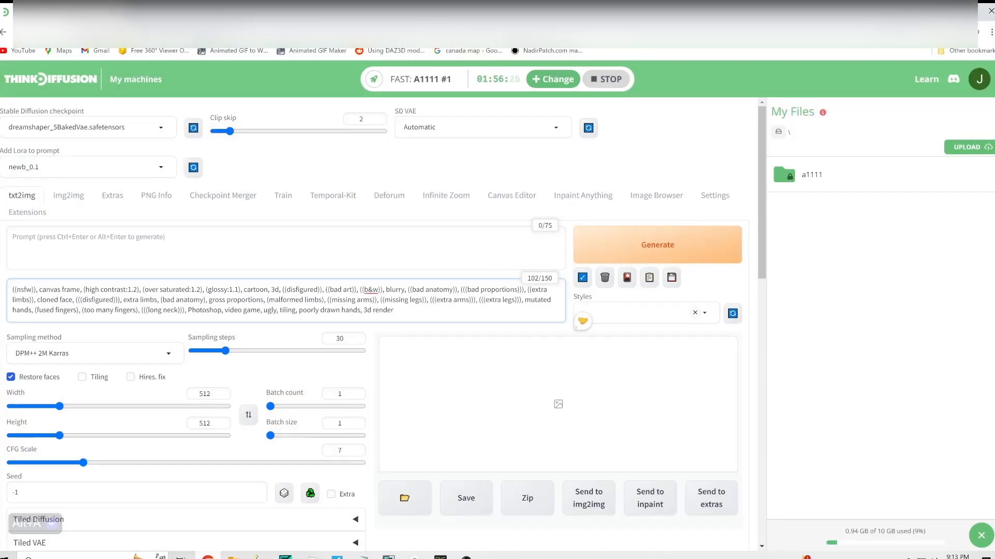
pyautogui.click(126, 244)
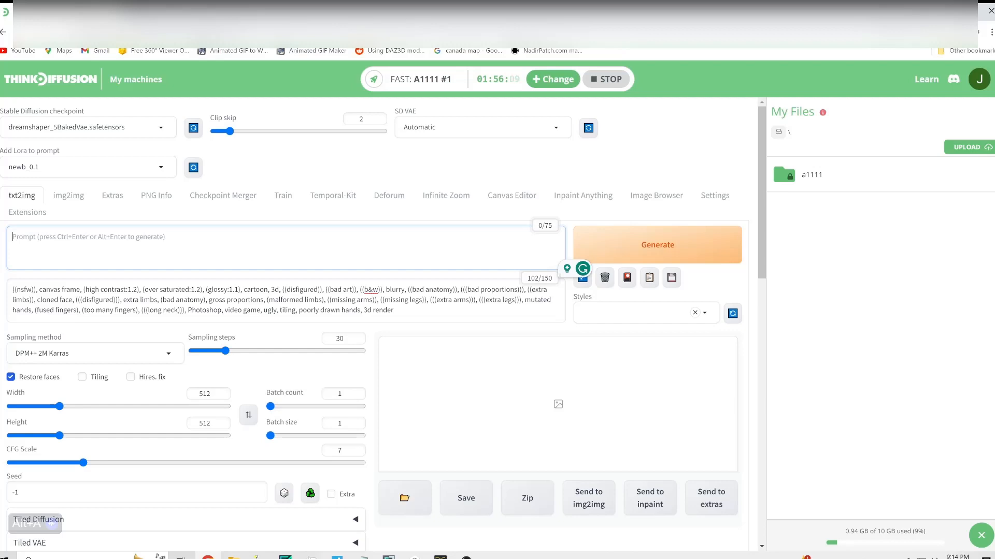
pyautogui.moveTo(441, 557)
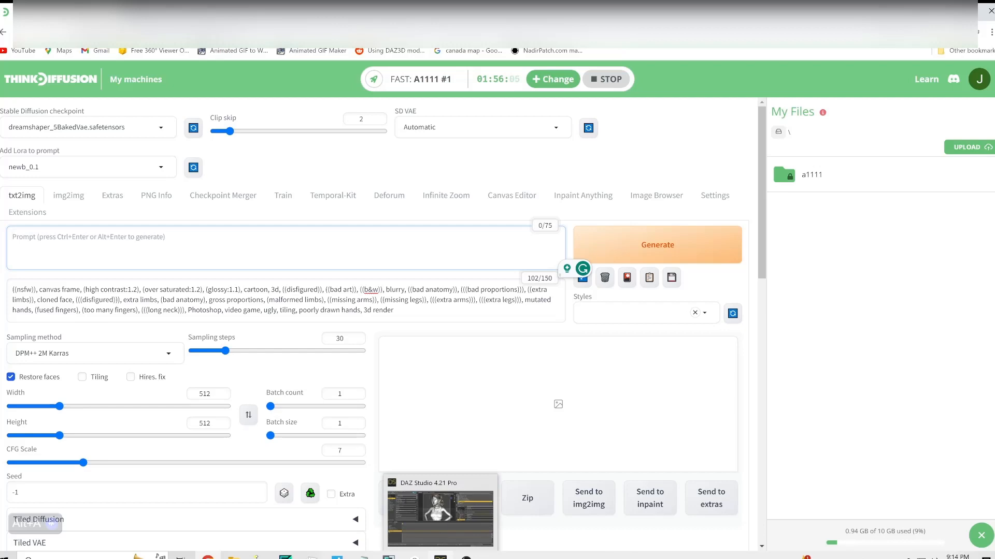
pyautogui.click(467, 558)
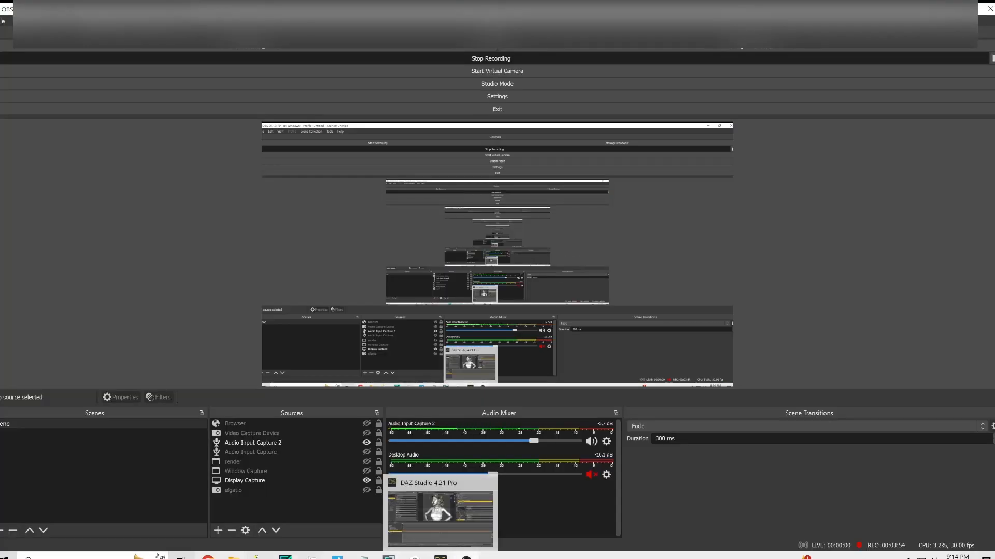
pyautogui.click(208, 558)
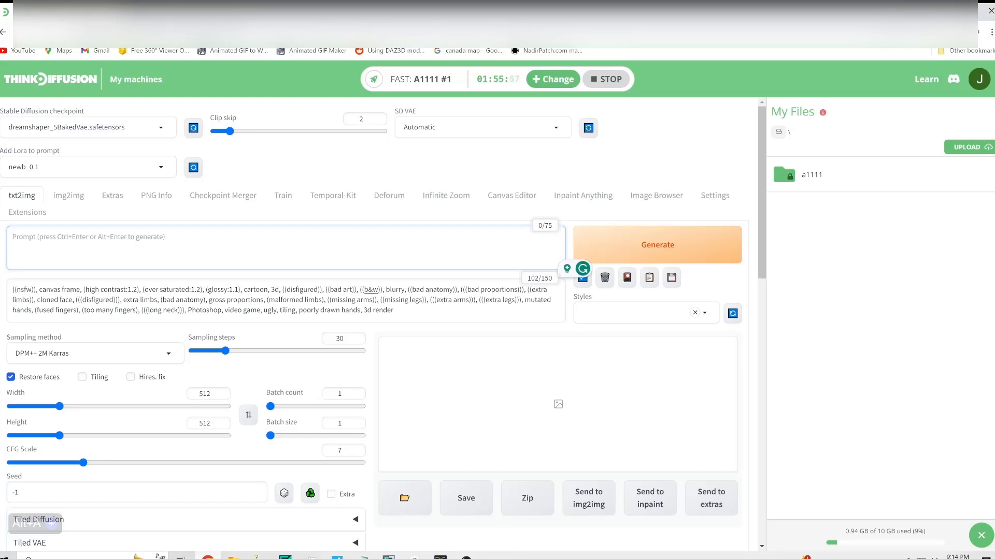
# Enter the positive prompt "[belle from beauty and the beast:ariel:20]".
pyautogui.write('[')
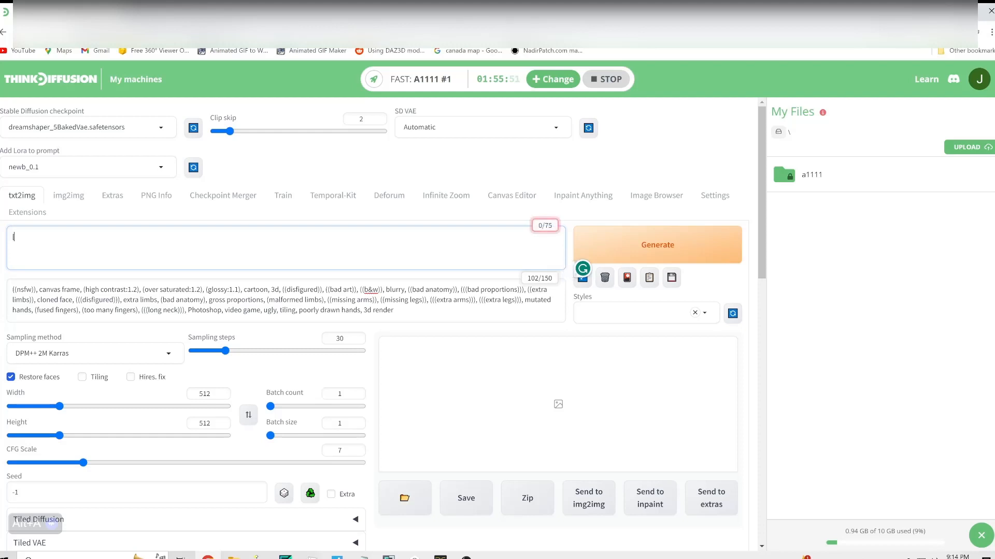
pyautogui.write('belle from beauty and the beast')
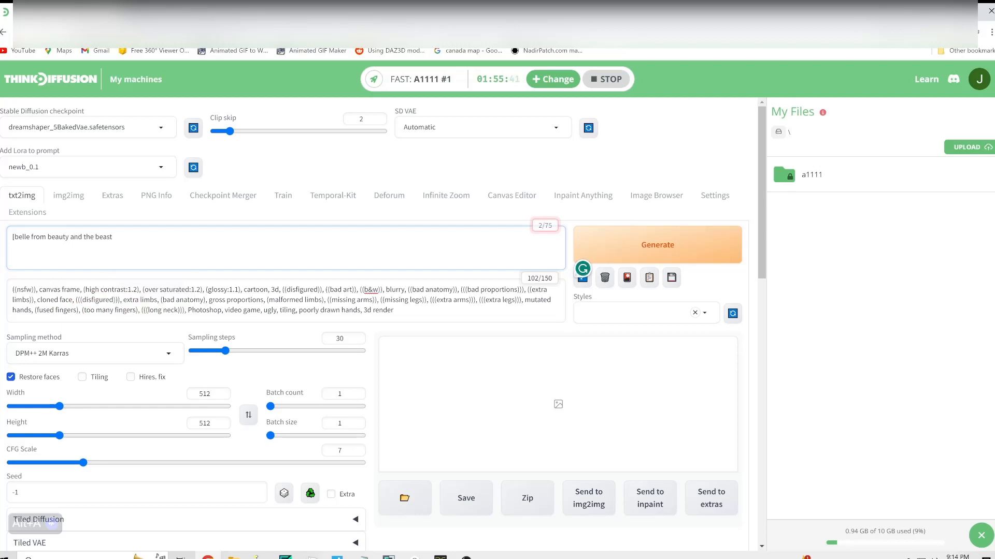
pyautogui.write(':ariel:20]')
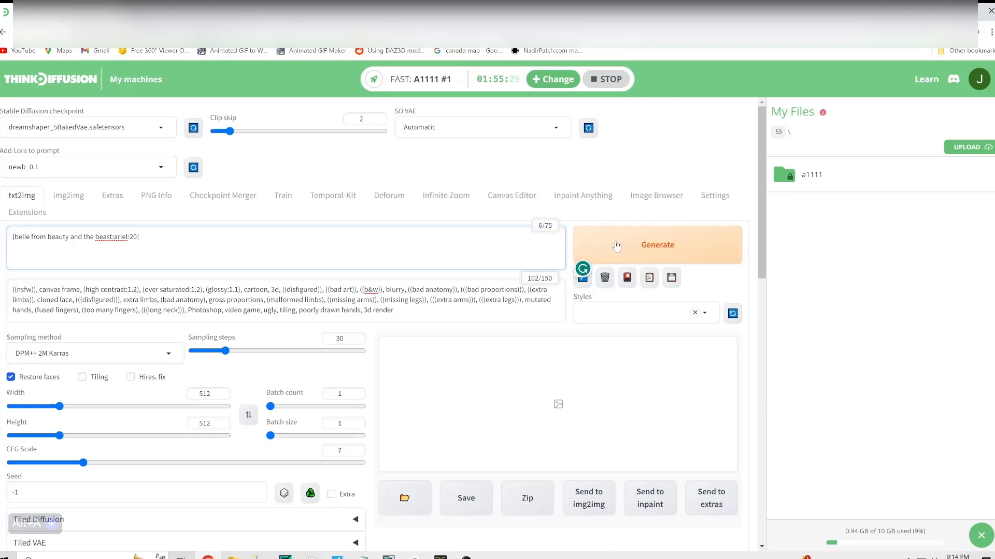
# Set the batch count to 4 and generate the images.
pyautogui.doubleClick(340, 394)
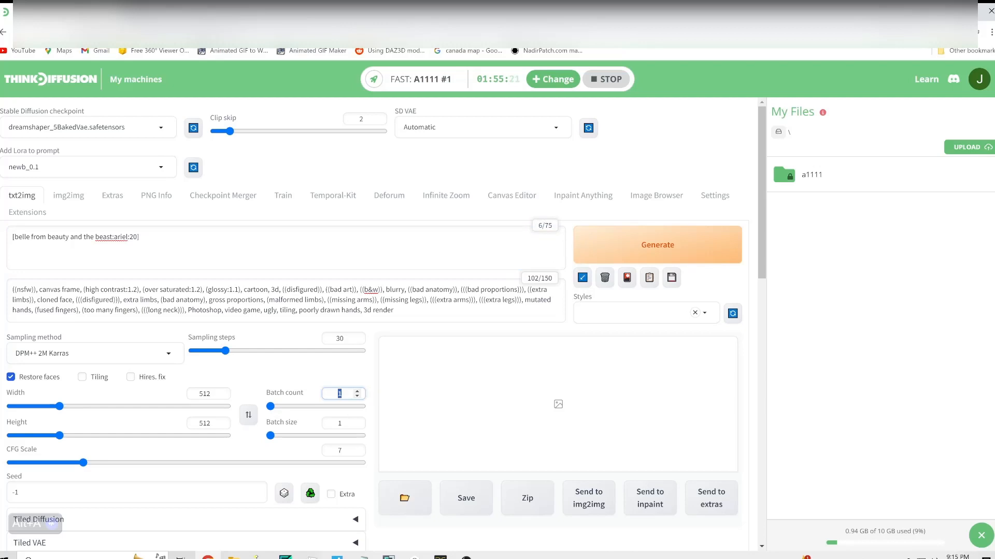
pyautogui.write('4')
pyautogui.click(591, 253)
pyautogui.scroll(-7, 451, 407)
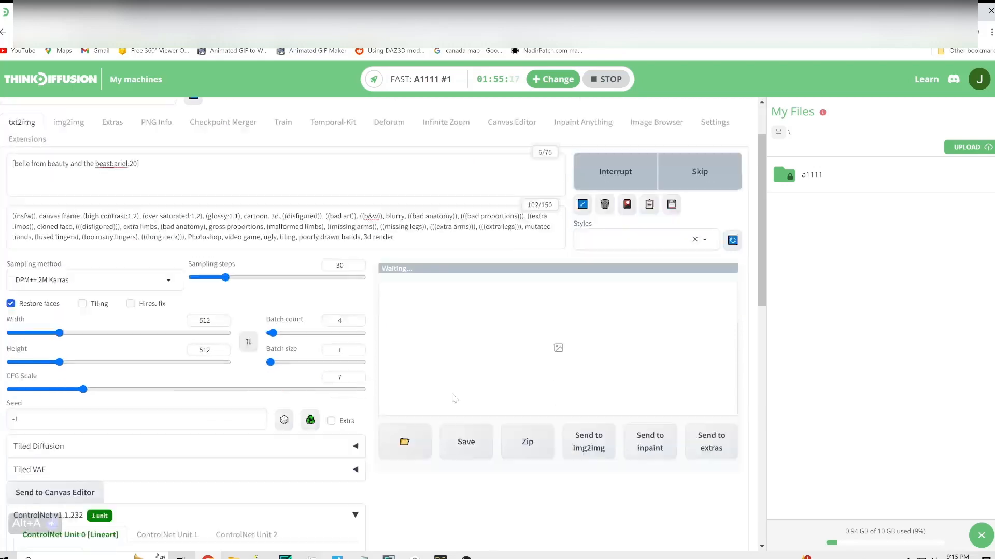
# Set the CFG Scale to 9 and view the first and third individual images of the generated batch at larger size.
pyautogui.scroll(4, 467, 409)
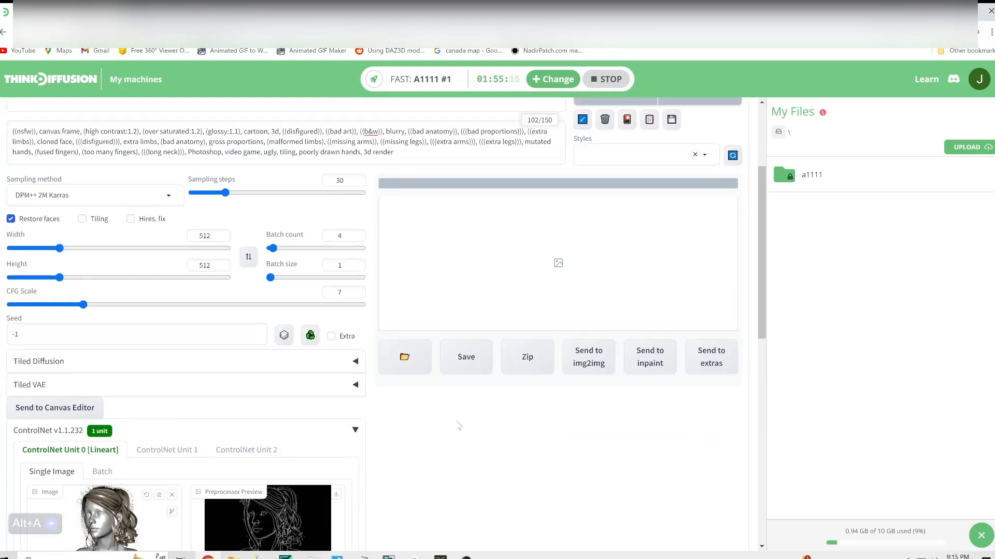
pyautogui.scroll(3, 444, 444)
pyautogui.write('9')
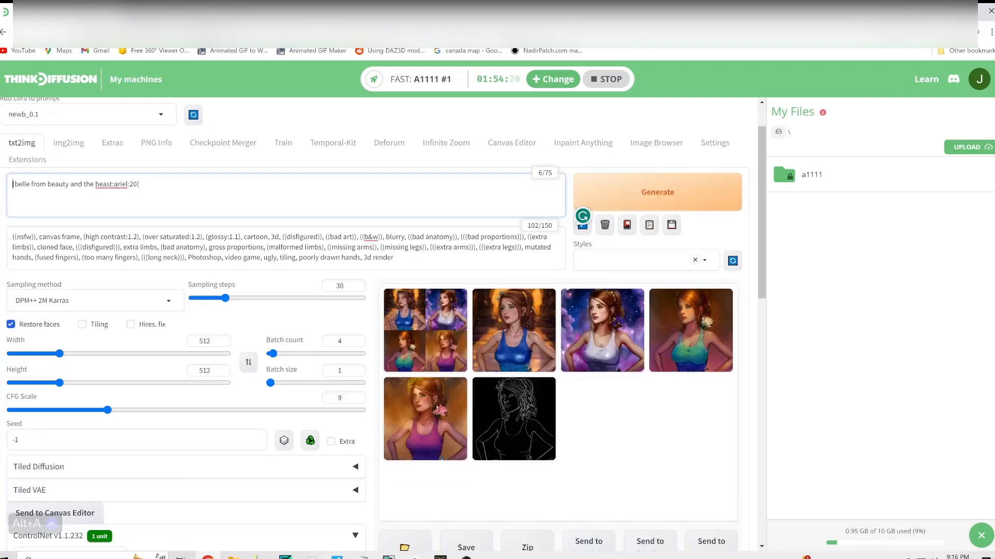
pyautogui.click(518, 344)
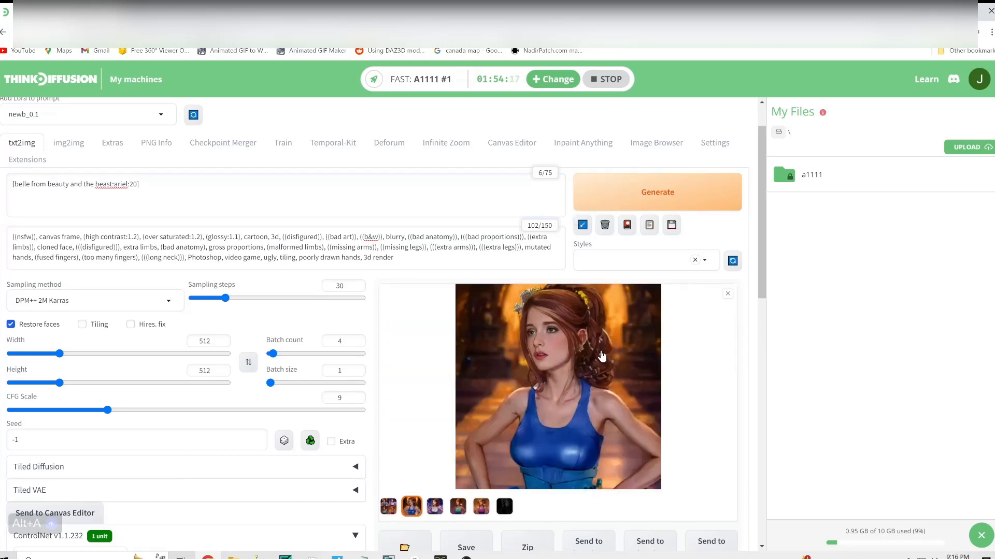
pyautogui.click(458, 507)
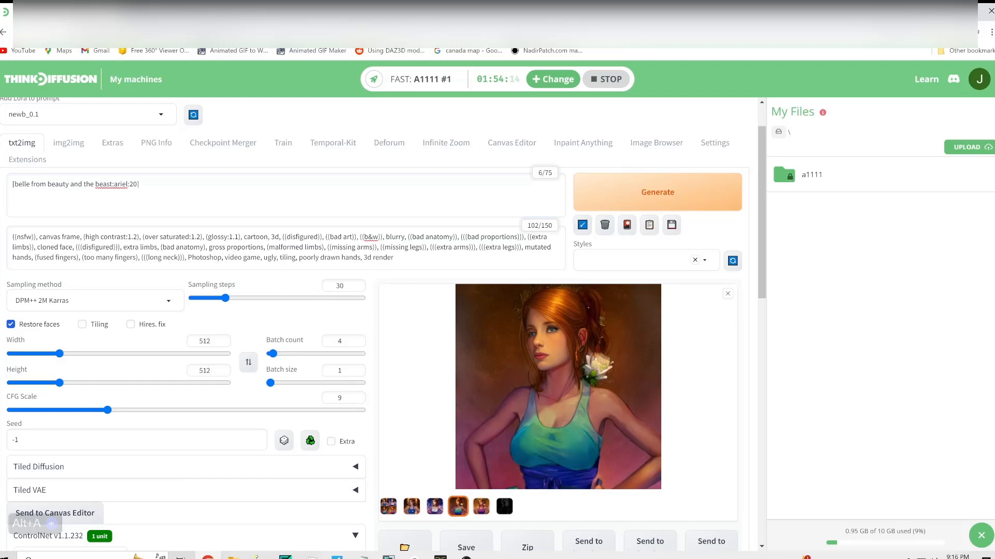
# Insert "photorealistic image of" at the start of the positive prompt, before the bracketed character blend.
pyautogui.click(137, 184)
pyautogui.write('pho')
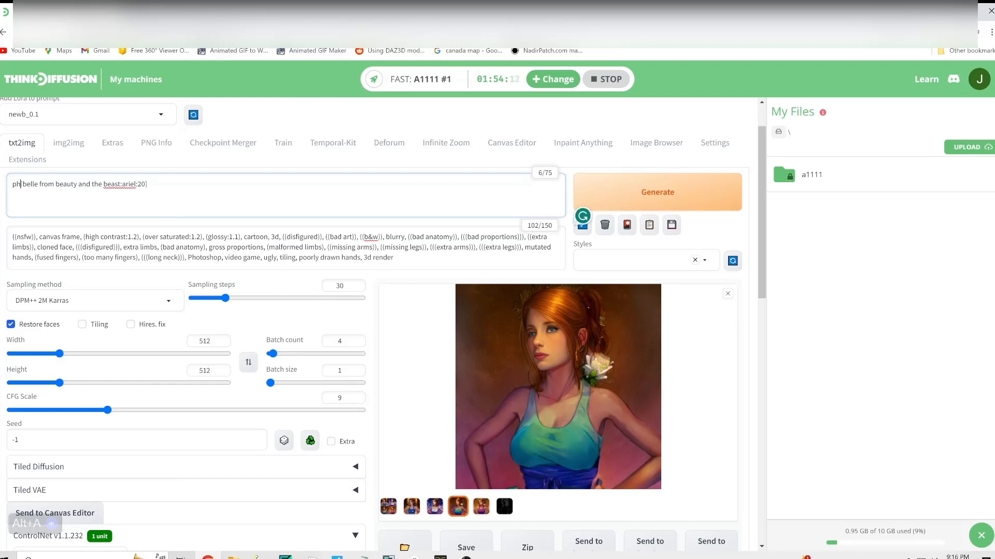
pyautogui.write('tora')
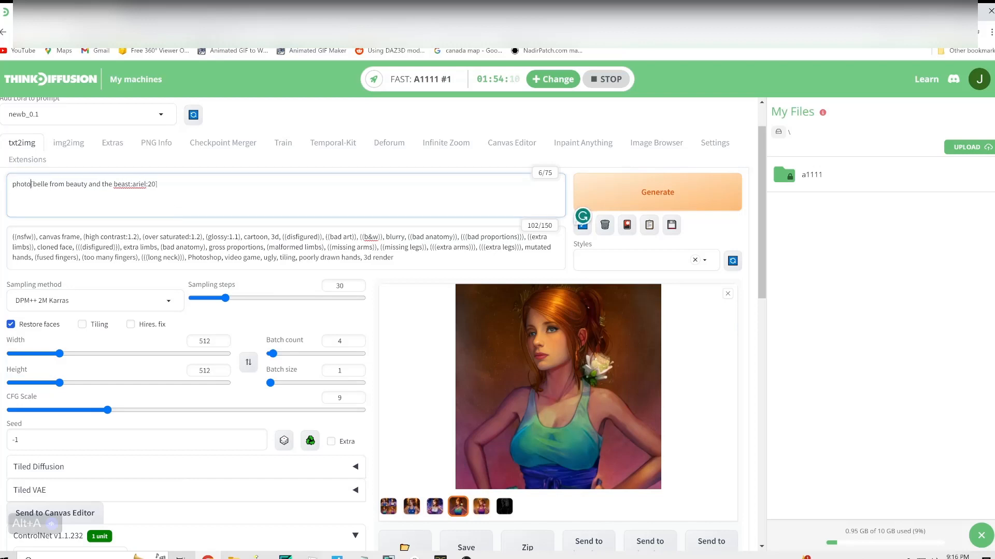
pyautogui.write('alistic ')
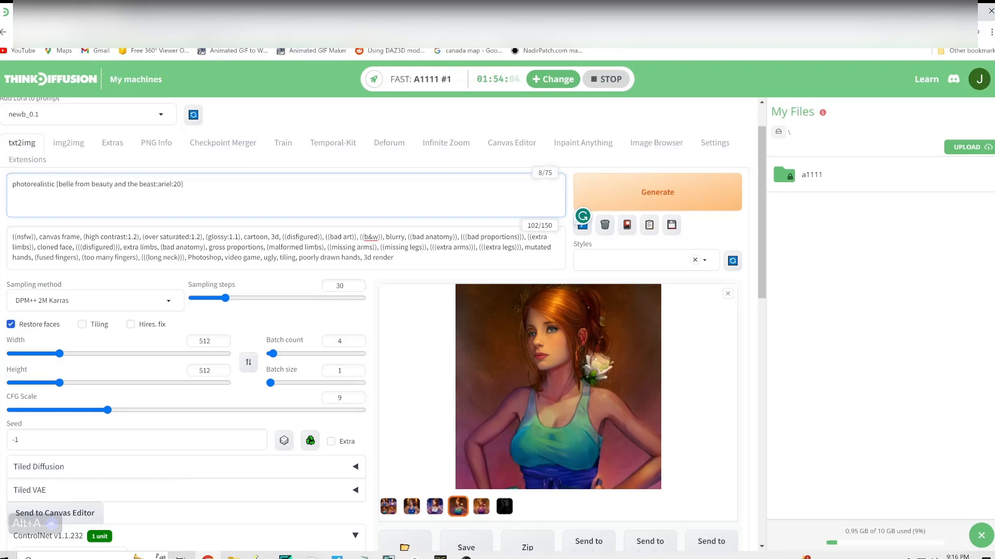
pyautogui.write('port')
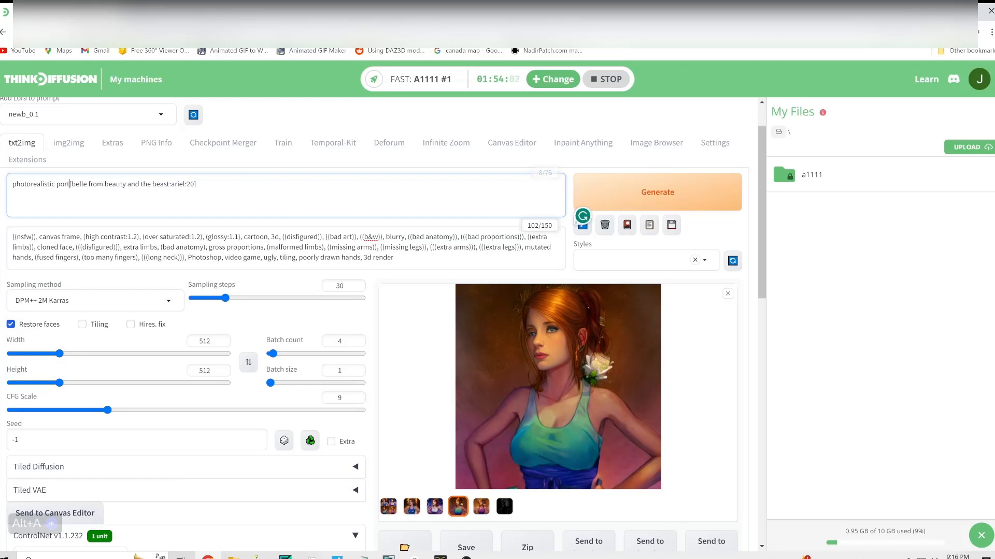
pyautogui.press('BackSpace')
pyautogui.press('BackSpace')
pyautogui.press('BackSpace')
pyautogui.press('BackSpace')
pyautogui.write('image of ')
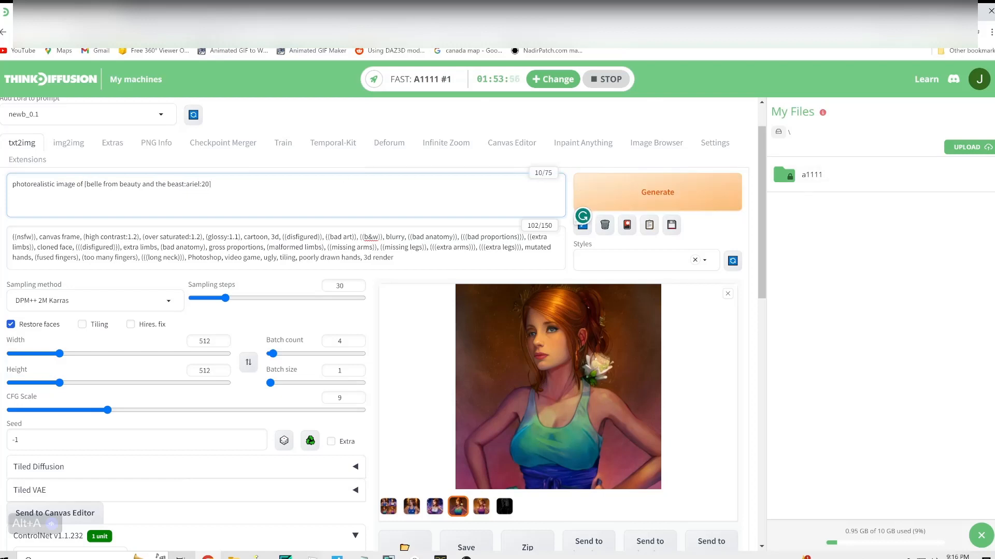
# Append ", (((masterpiece)))," to the end of the positive prompt and generate a new batch.
pyautogui.write(', (((masterpiece')
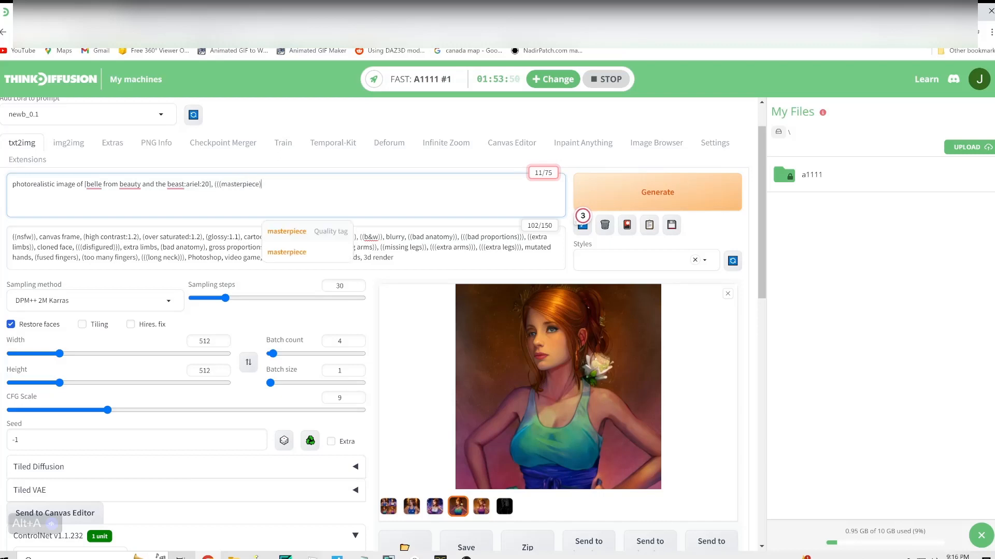
pyautogui.write('))),')
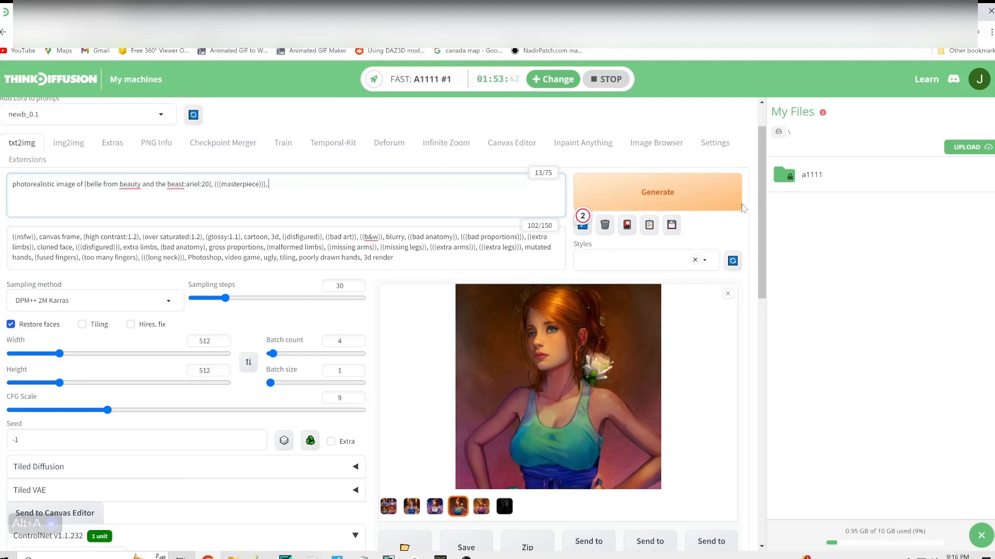
pyautogui.click(720, 198)
pyautogui.scroll(-5, 463, 368)
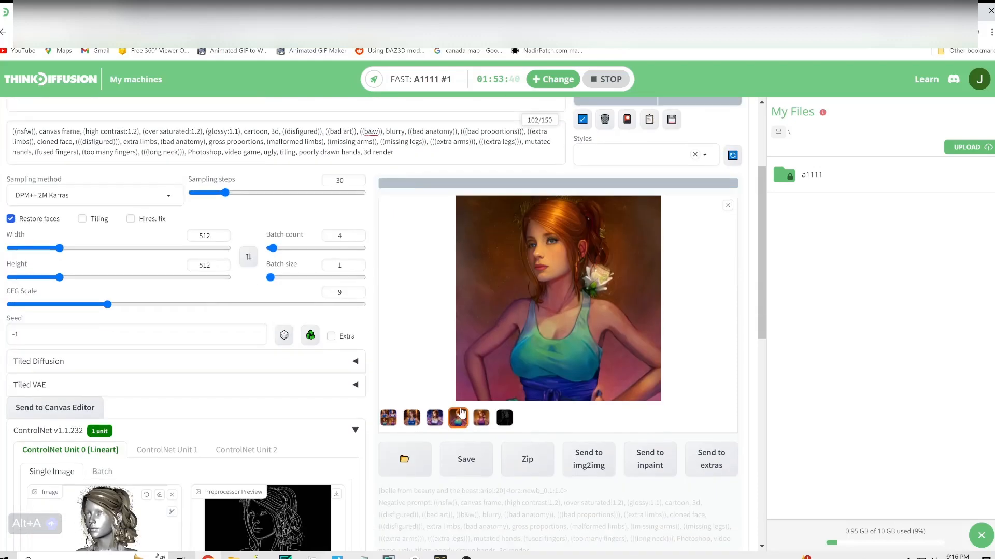
pyautogui.scroll(2, 478, 447)
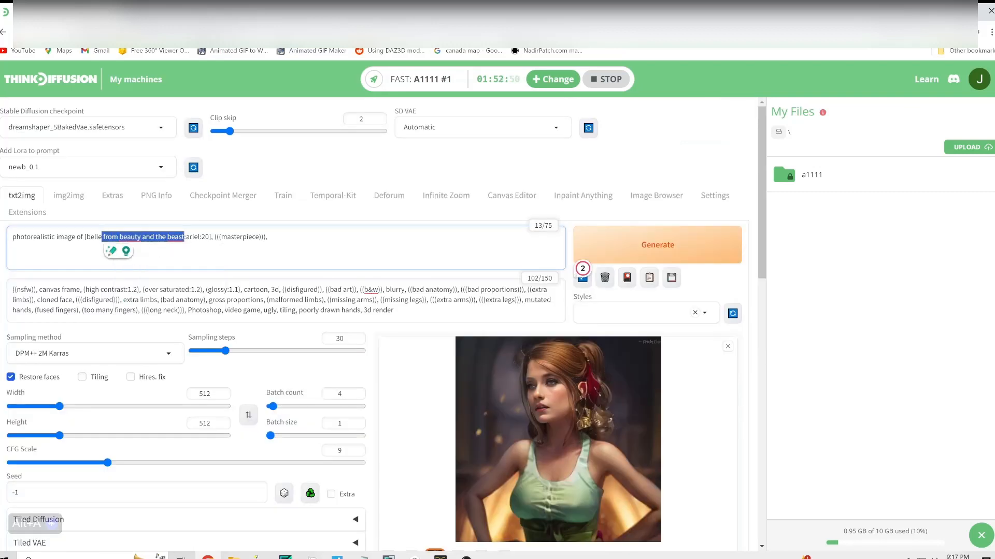
# Delete "from beauty and the beast" from the positive prompt, then generate a new batch and view its second and third images.
pyautogui.press('BackSpace')
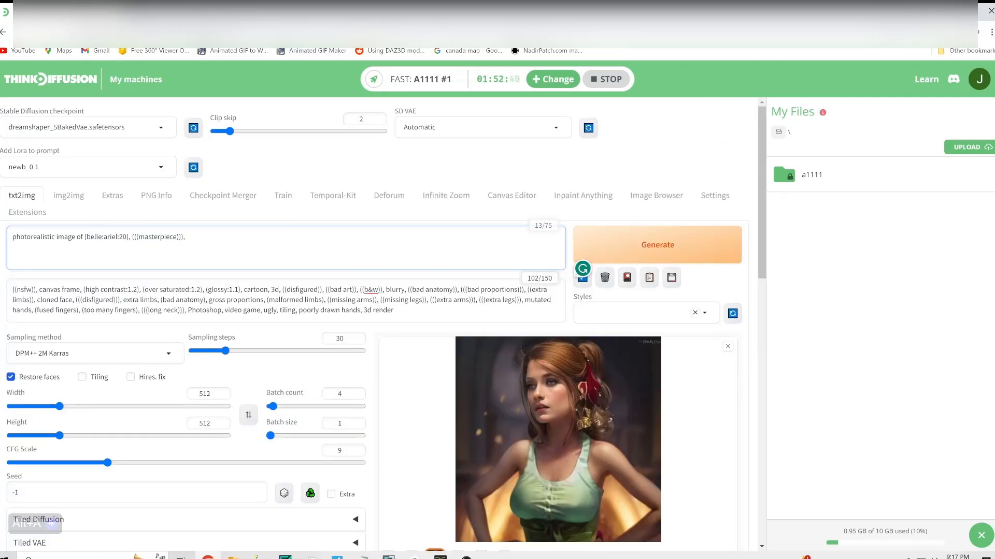
pyautogui.click(640, 245)
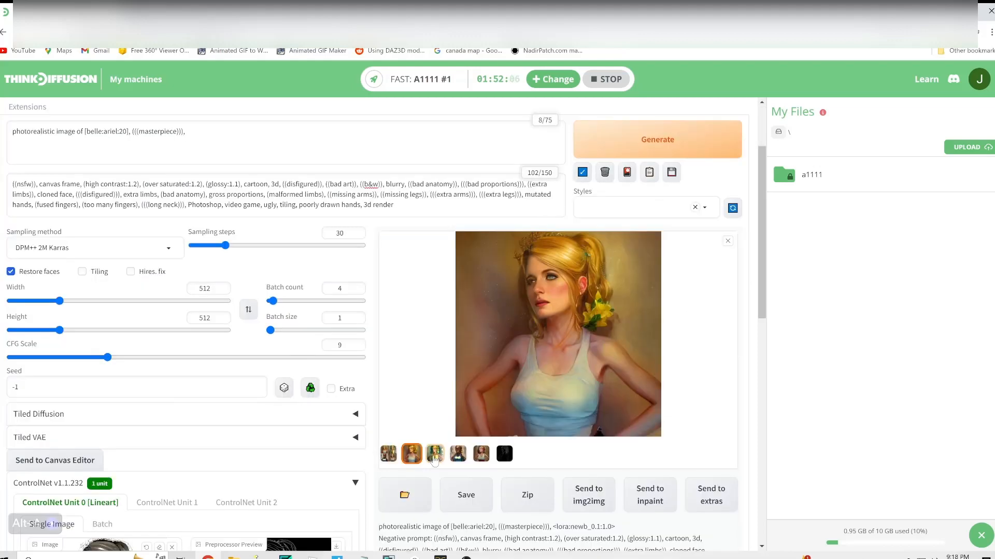
pyautogui.click(435, 456)
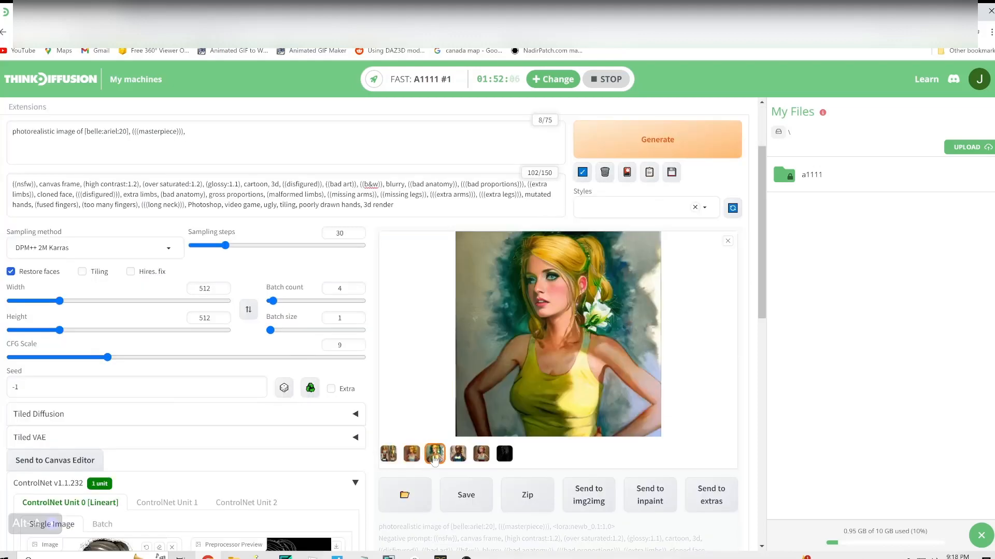
pyautogui.click(458, 456)
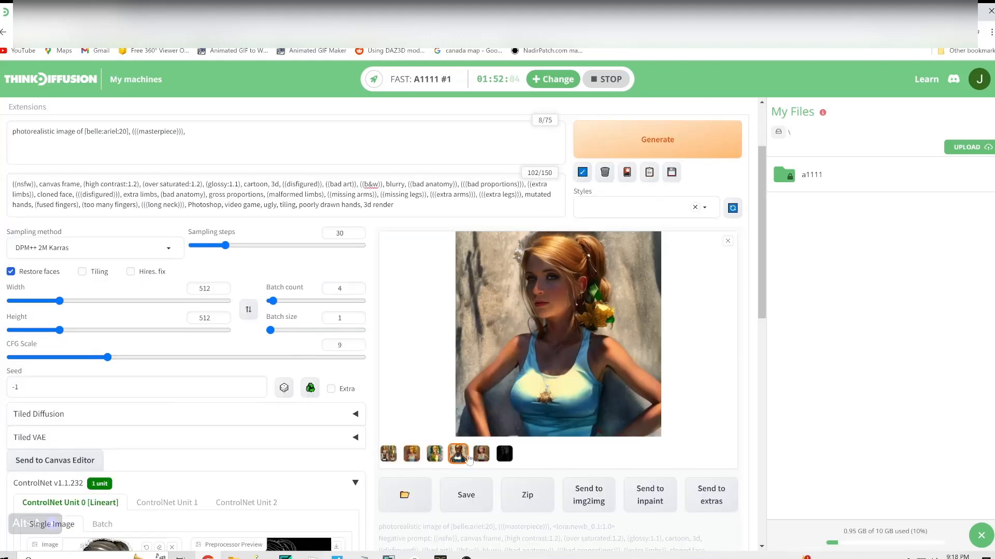
# Add "a beautiful 19 year-old woman" to the end of the positive prompt and replace its bracketed subject with "emma watson:nicole kidman:20".
pyautogui.click(482, 456)
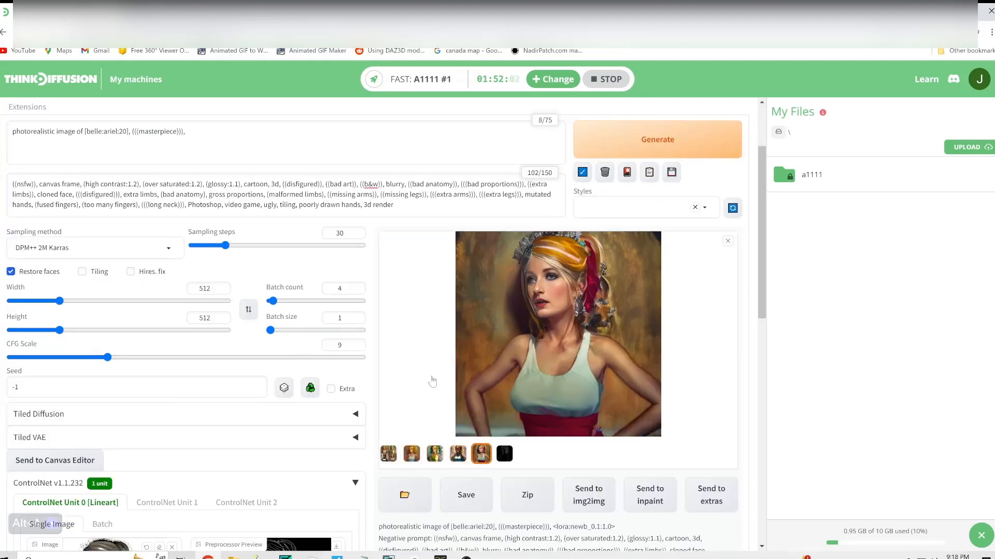
pyautogui.scroll(1, 431, 380)
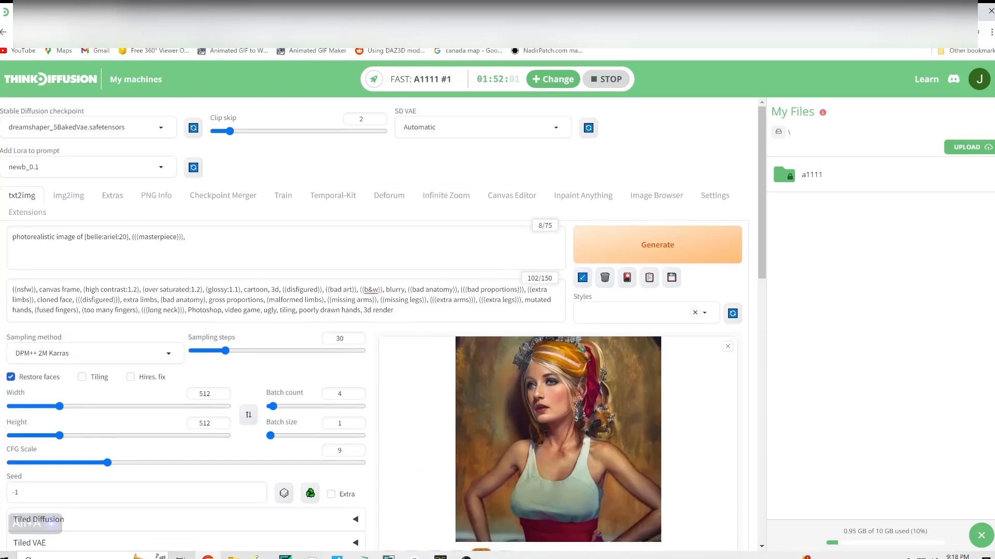
pyautogui.moveTo(87, 236); pyautogui.dragTo(126, 237)
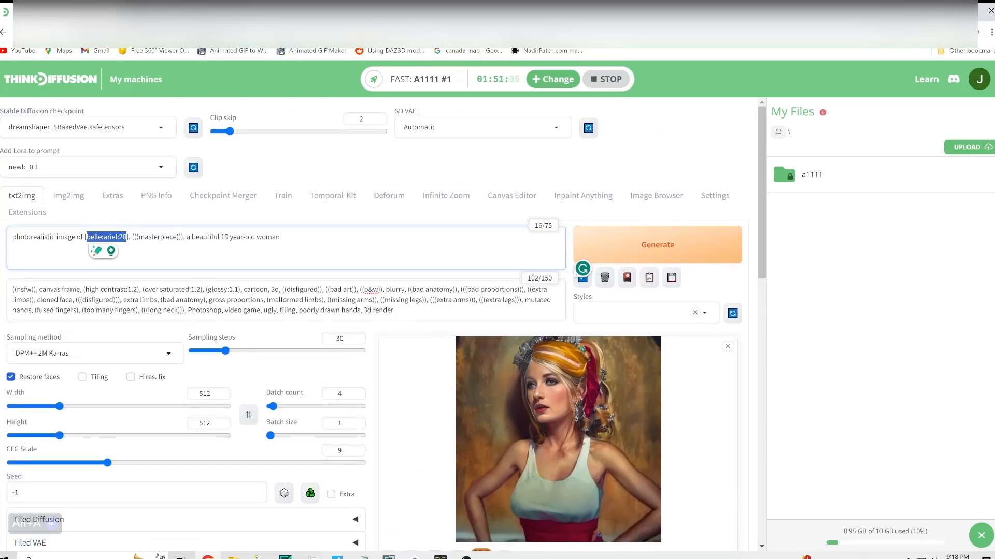
pyautogui.write('emma')
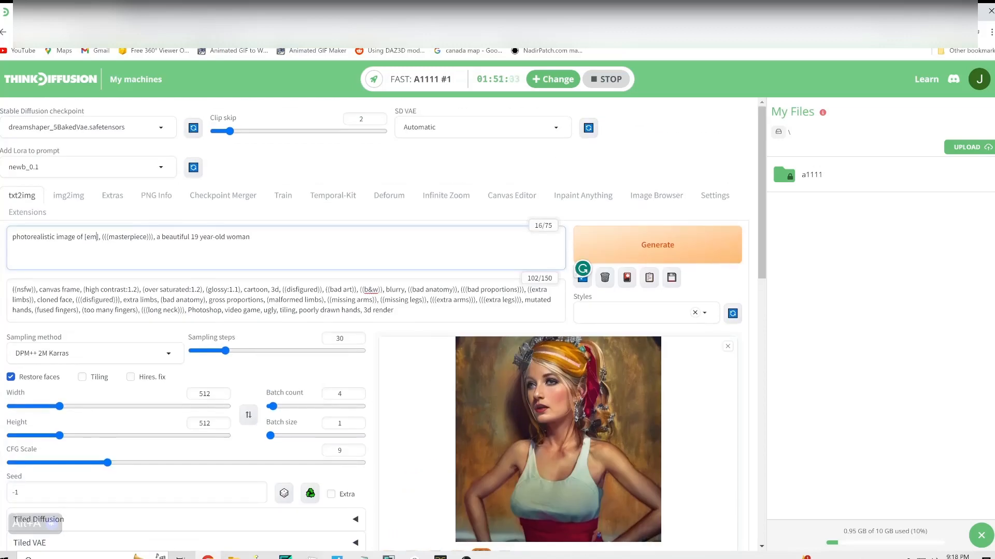
pyautogui.write(' watson')
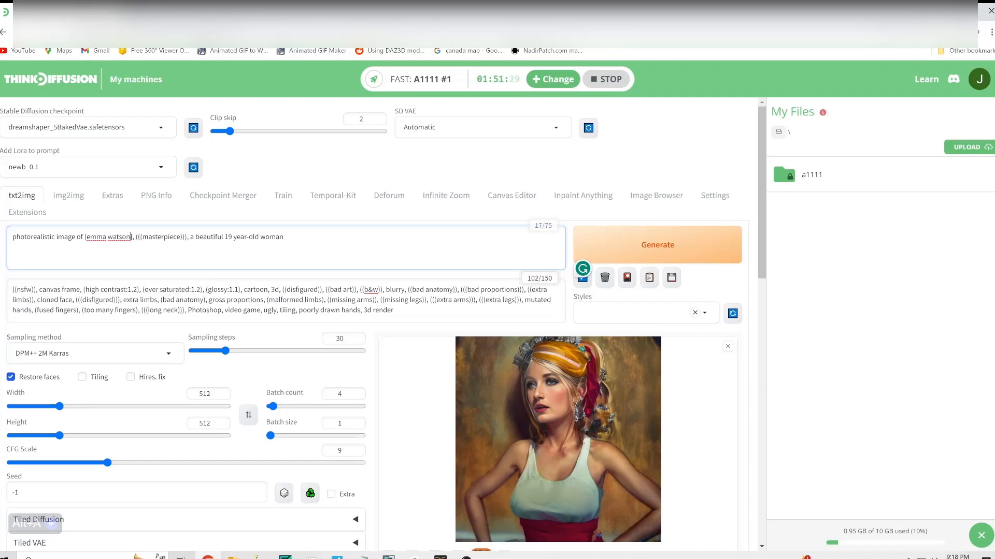
pyautogui.write(':')
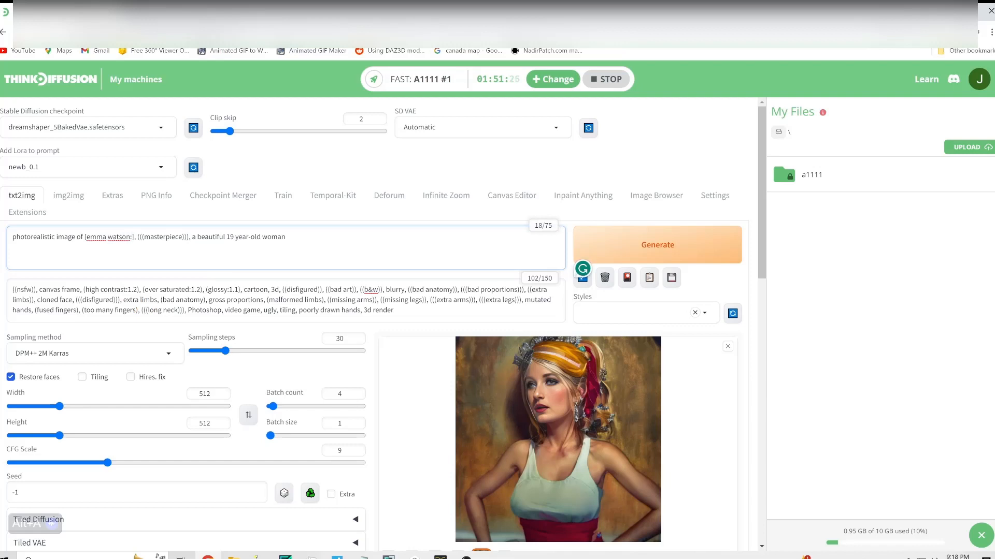
pyautogui.write('n')
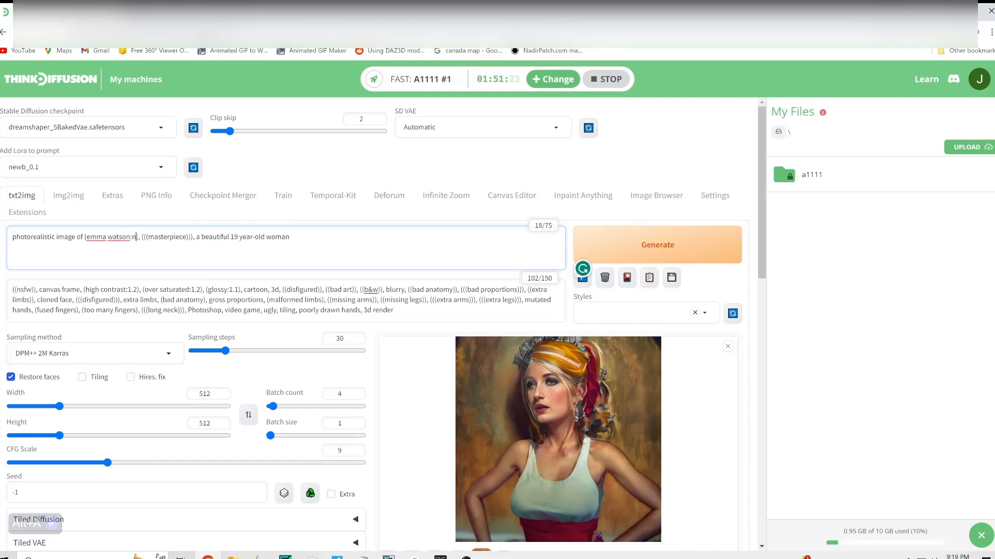
pyautogui.write('icole kidman')
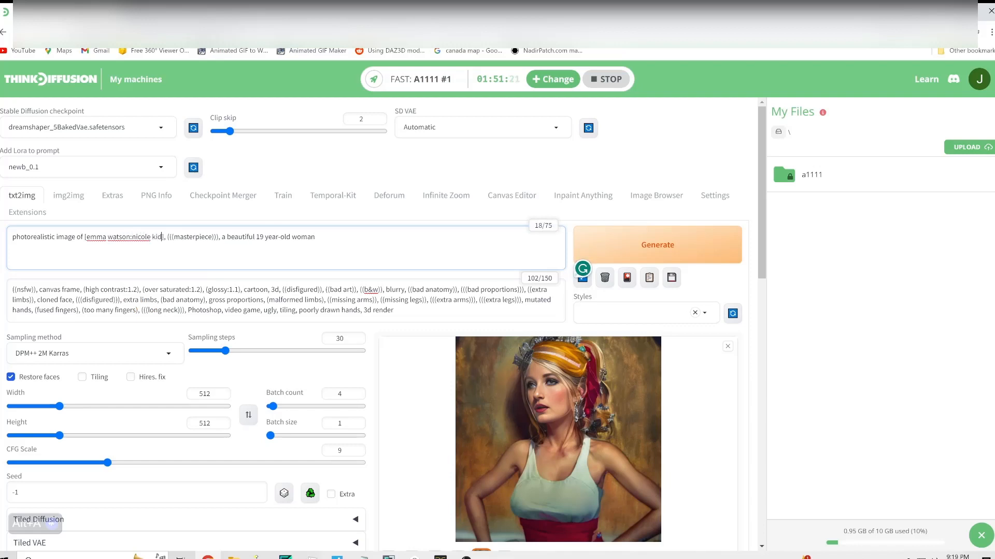
pyautogui.write(':20')
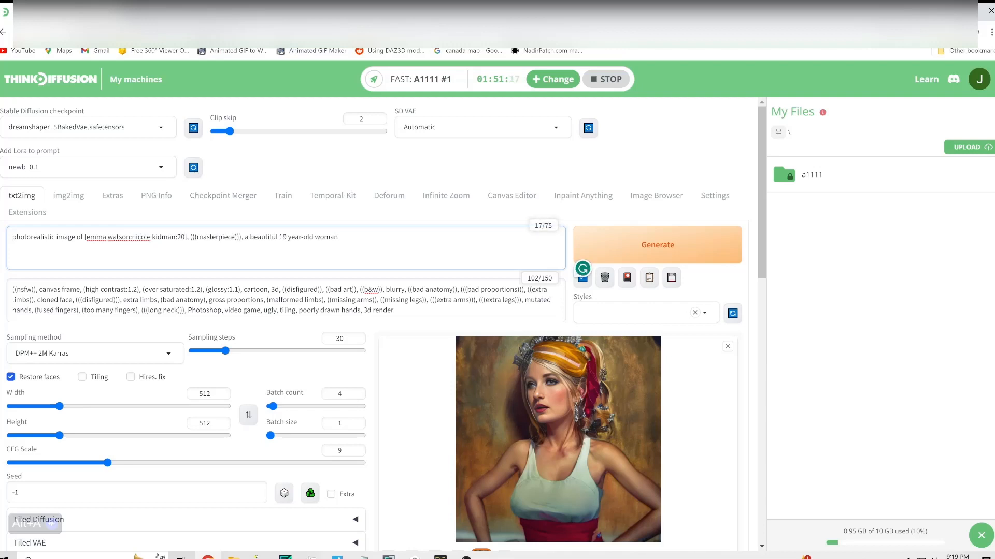
# Generate the image batch from the edited prompt and view each of the four results at full size.
pyautogui.click(626, 250)
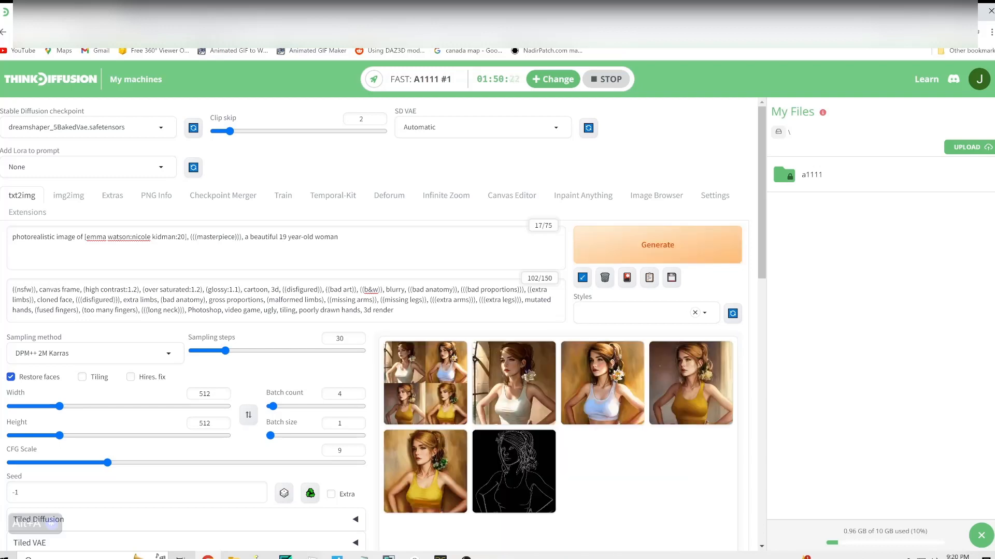
pyautogui.click(539, 394)
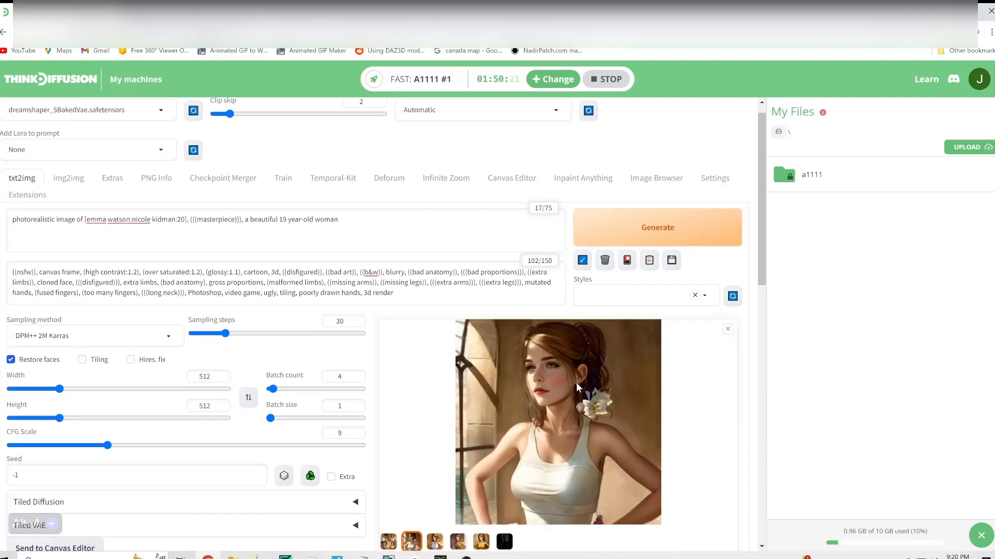
pyautogui.click(437, 546)
pyautogui.click(458, 544)
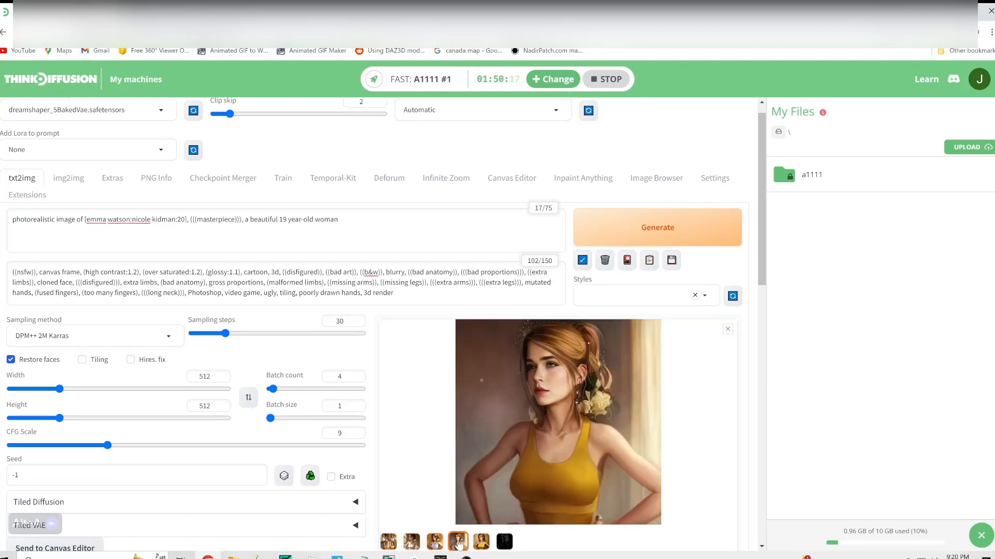
pyautogui.click(476, 542)
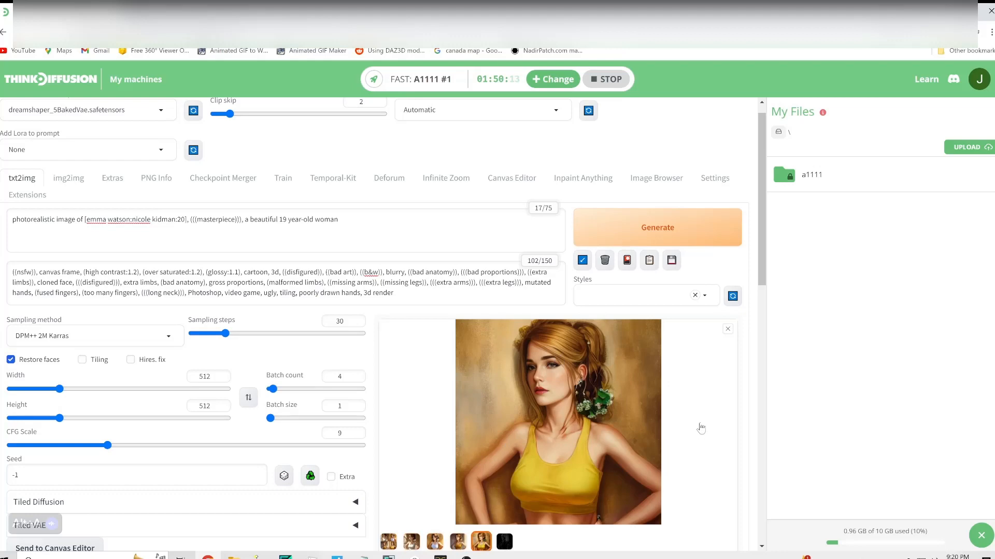
pyautogui.scroll(-2, 701, 429)
pyautogui.scroll(-3, 702, 426)
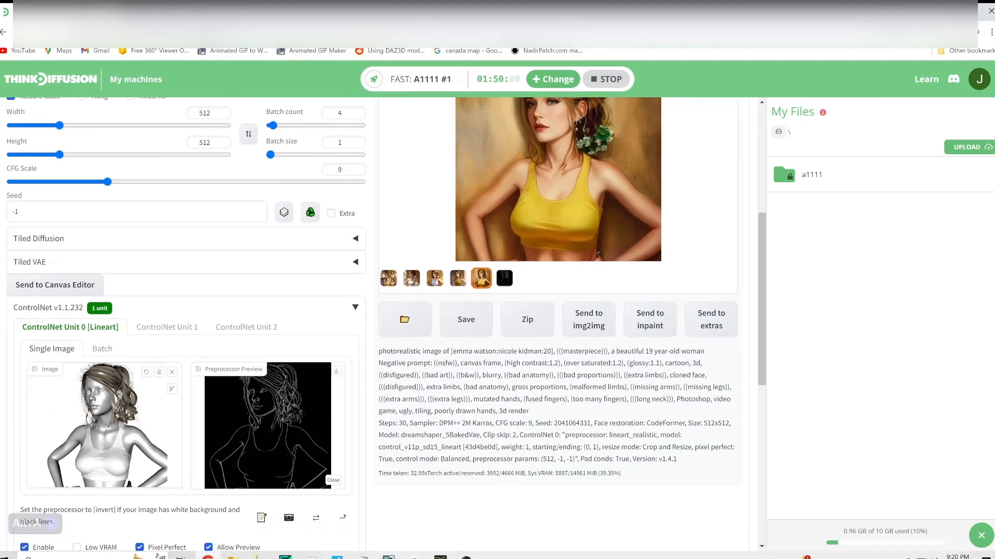
pyautogui.moveTo(554, 423); pyautogui.dragTo(584, 423)
pyautogui.rightClick(585, 423)
pyautogui.click(603, 434)
pyautogui.scroll(3, 679, 399)
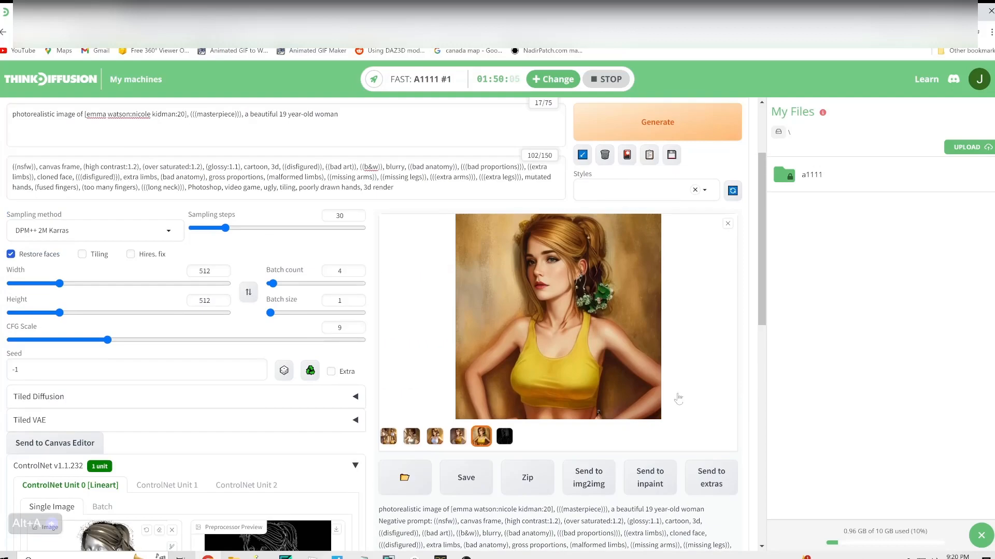
pyautogui.scroll(-1, 139, 407)
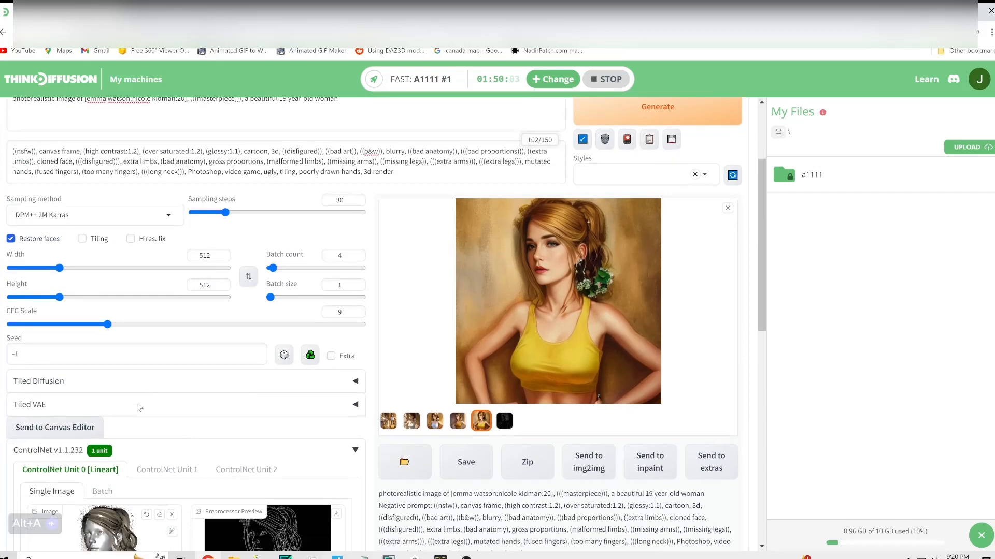
pyautogui.scroll(-5, 139, 408)
pyautogui.scroll(6, 139, 408)
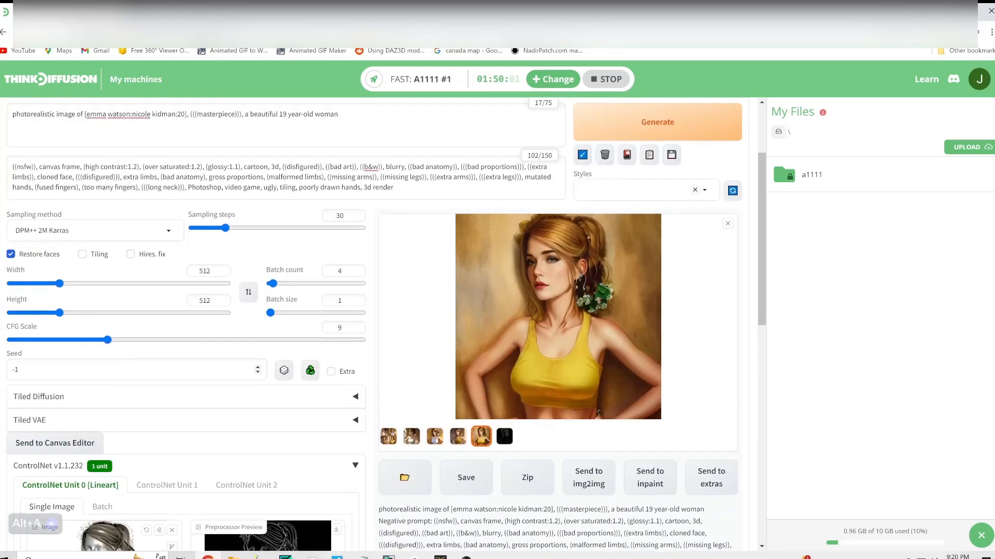
pyautogui.doubleClick(20, 370)
pyautogui.rightClick(38, 369)
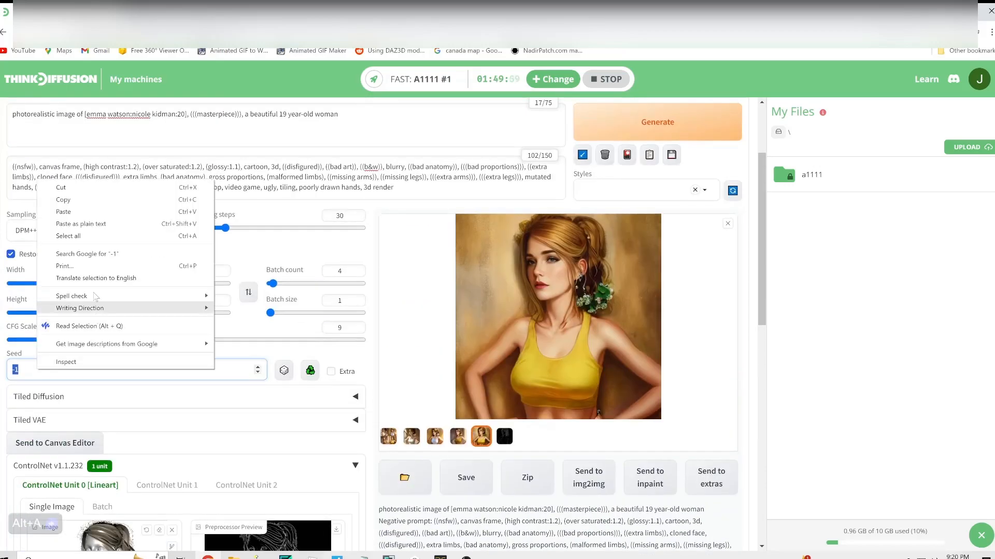
pyautogui.click(82, 224)
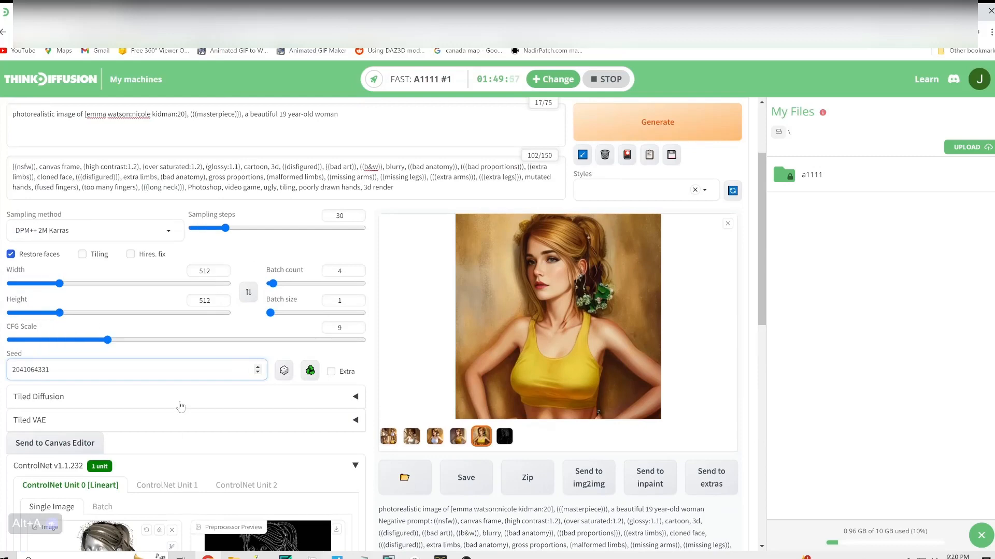
# Replace the ControlNet Unit 0 input image with Poses1.png from the YouTube Tutorials folder and run the lineart_realistic preprocessor preview.
pyautogui.scroll(-1, 180, 406)
pyautogui.scroll(-3, 180, 407)
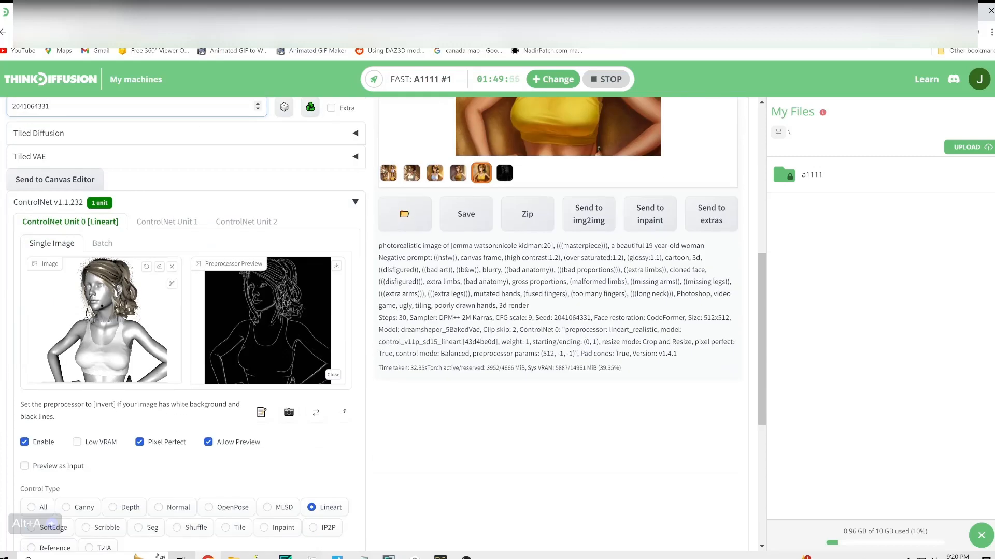
pyautogui.click(172, 267)
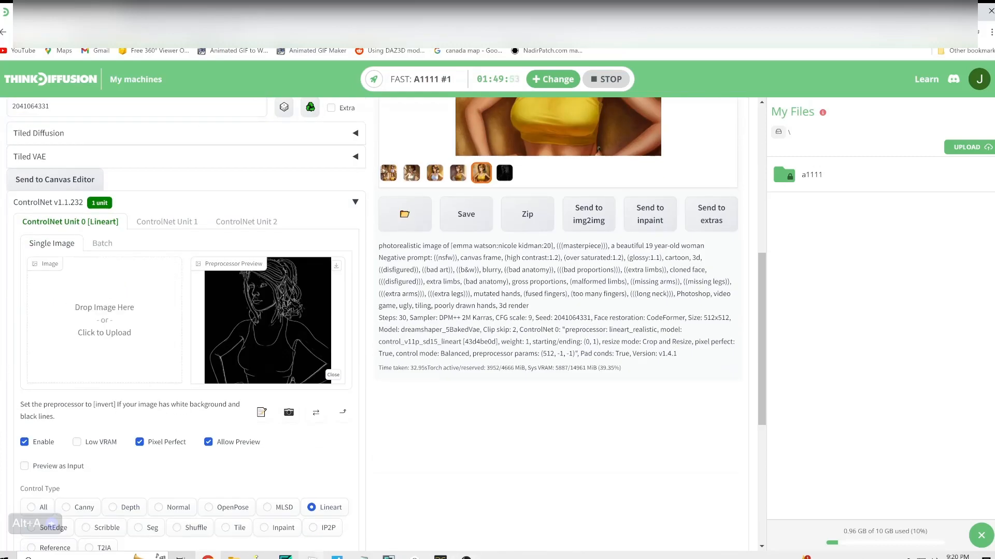
pyautogui.moveTo(233, 557)
pyautogui.click(209, 492)
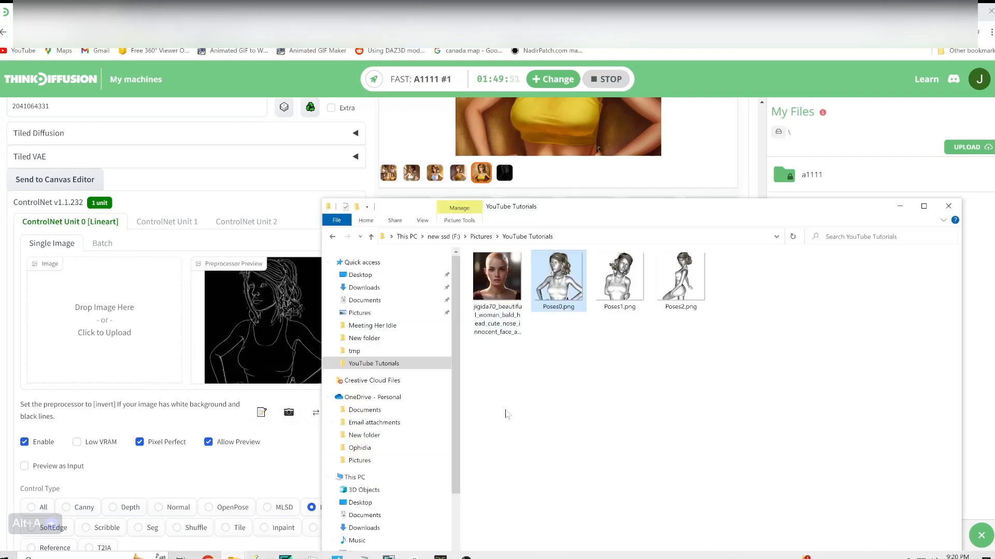
pyautogui.moveTo(620, 280); pyautogui.dragTo(93, 324)
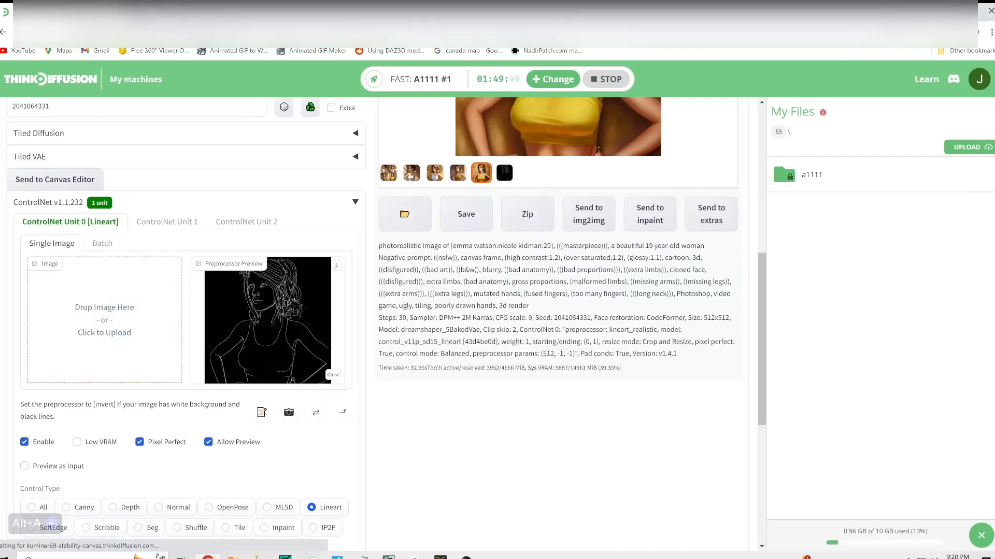
pyautogui.scroll(-3, 199, 455)
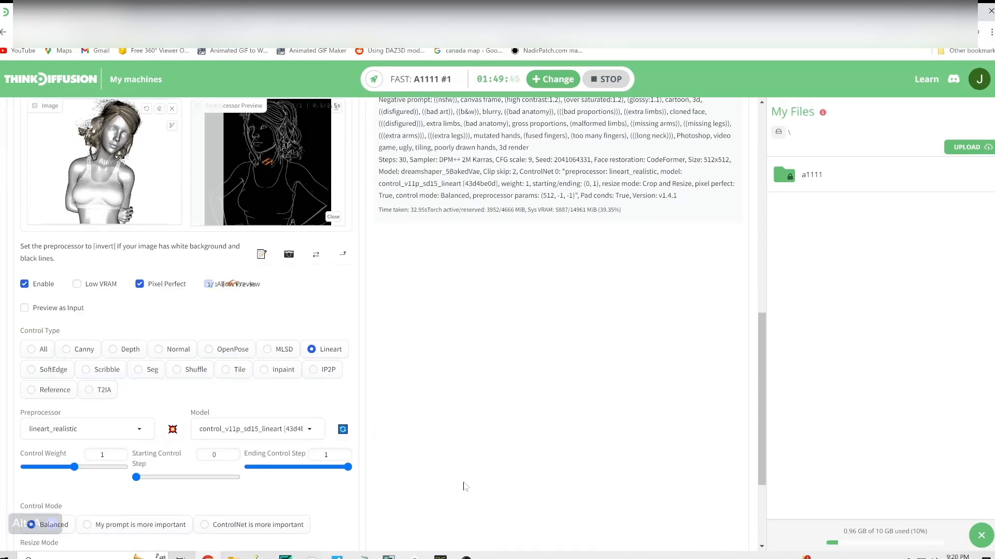
# Generate a new image batch with the fixed seed and the new ControlNet pose, comparing the output with the pose reference.
pyautogui.scroll(3, 415, 428)
pyautogui.scroll(5, 421, 441)
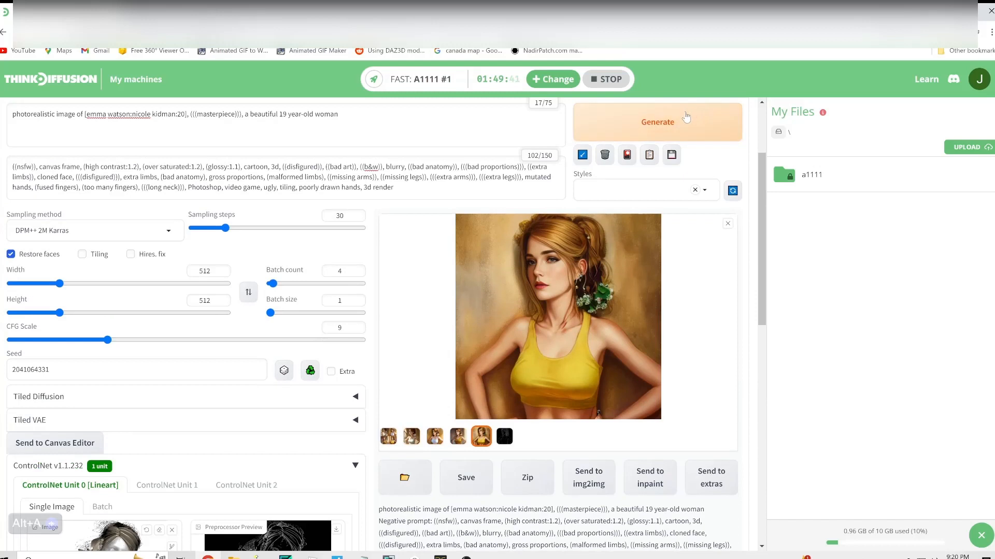
pyautogui.click(667, 125)
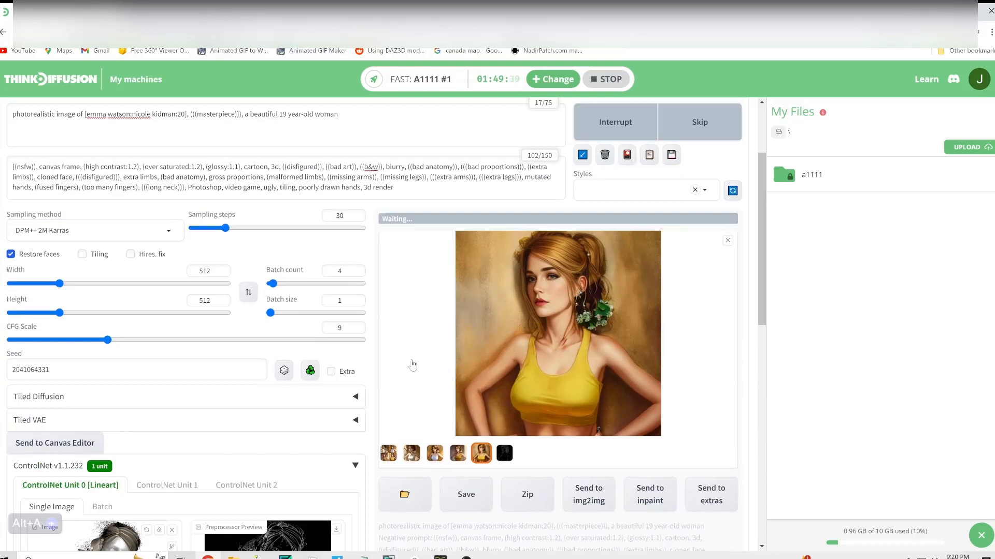
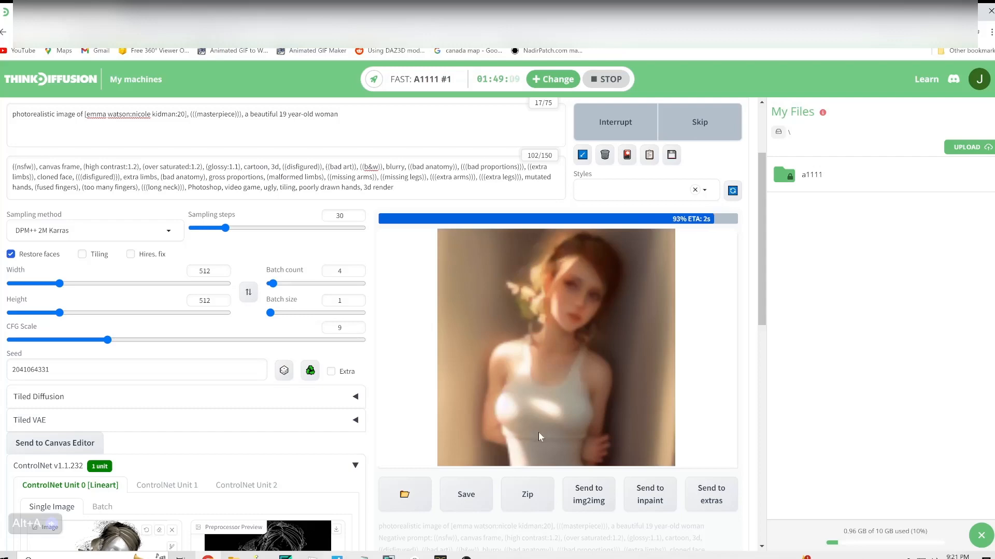
pyautogui.scroll(-1, 383, 394)
pyautogui.scroll(-3, 383, 395)
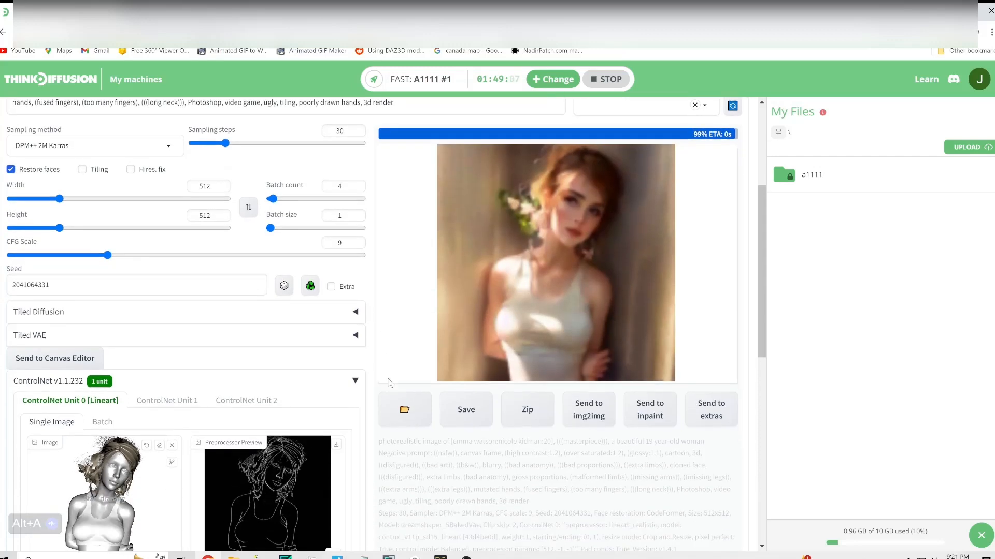
pyautogui.scroll(5, 421, 377)
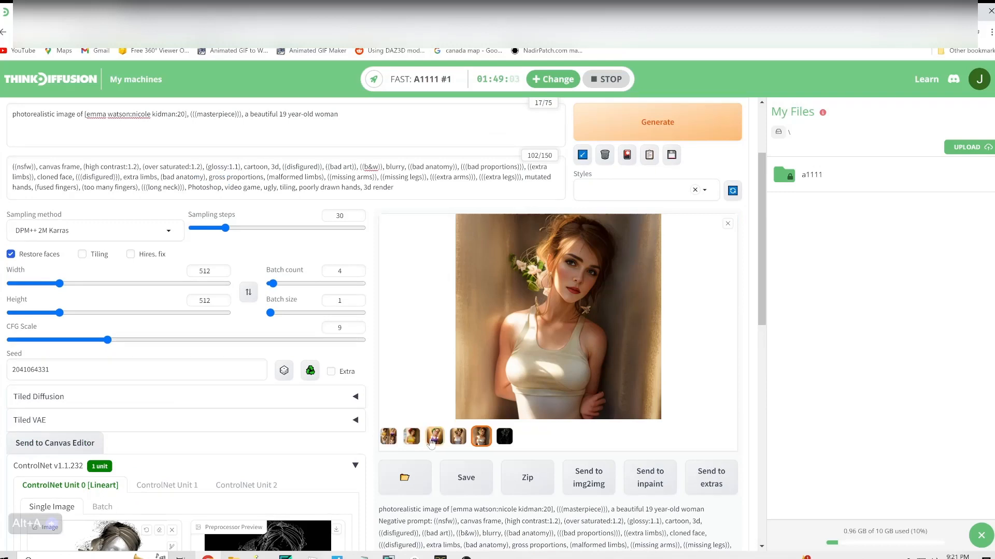
# Go through the four newly generated images and finish with the third one, in the white tank top, displayed.
pyautogui.click(435, 437)
pyautogui.click(412, 438)
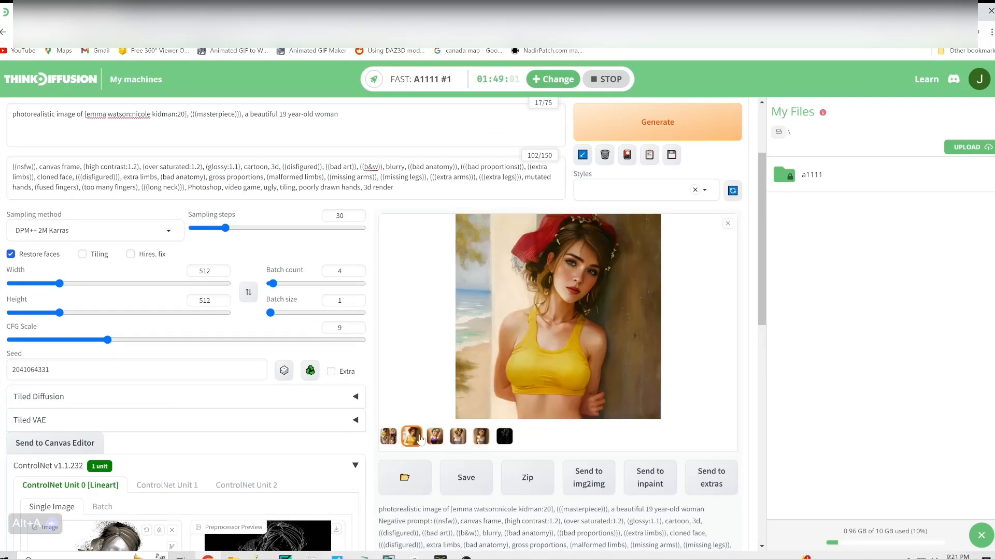
pyautogui.click(435, 437)
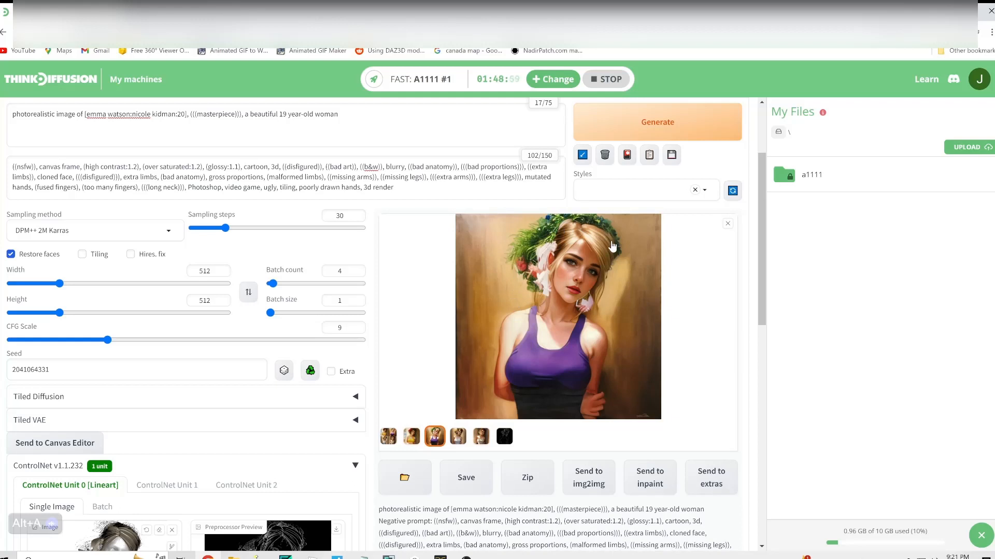
pyautogui.click(457, 438)
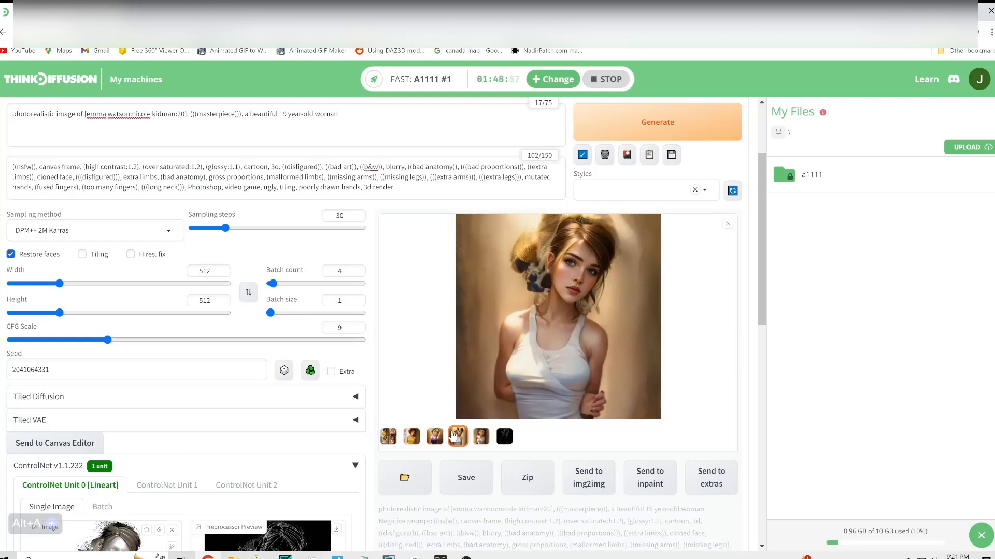
pyautogui.click(481, 437)
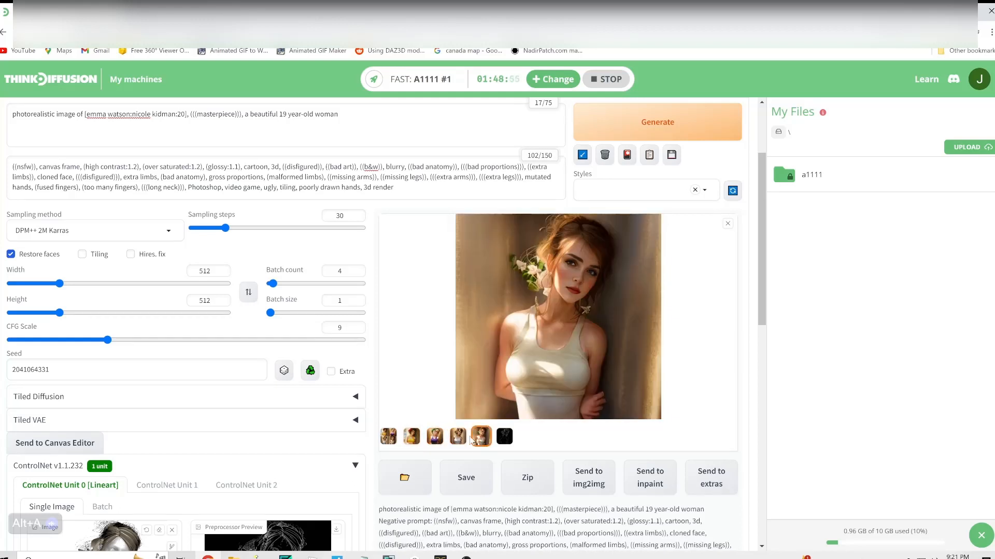
pyautogui.click(457, 437)
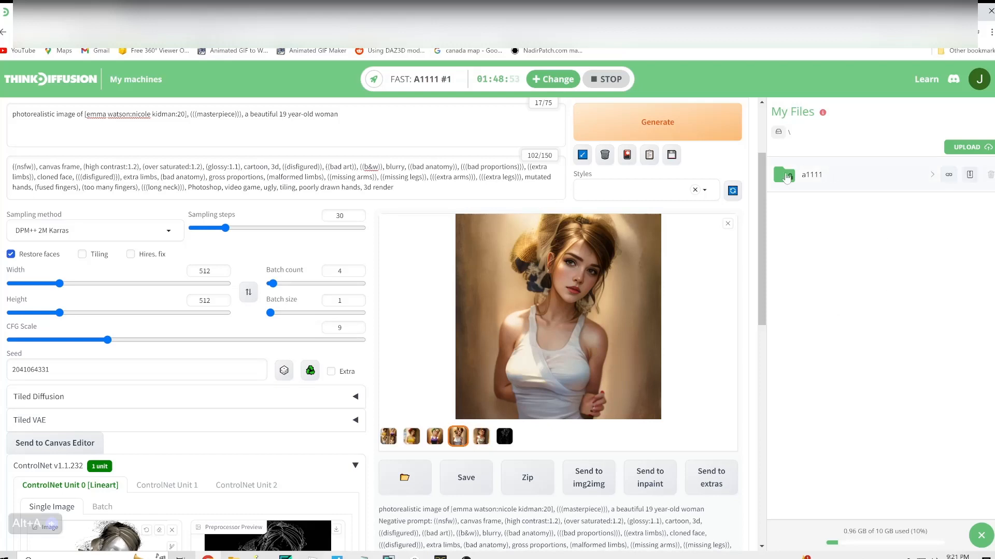
# Open 00073-2041064331.png and 00077-2041064334.png at full size from the a1111/outputs/txt2img-images/2023-08-05 folder.
pyautogui.click(808, 175)
pyautogui.click(788, 373)
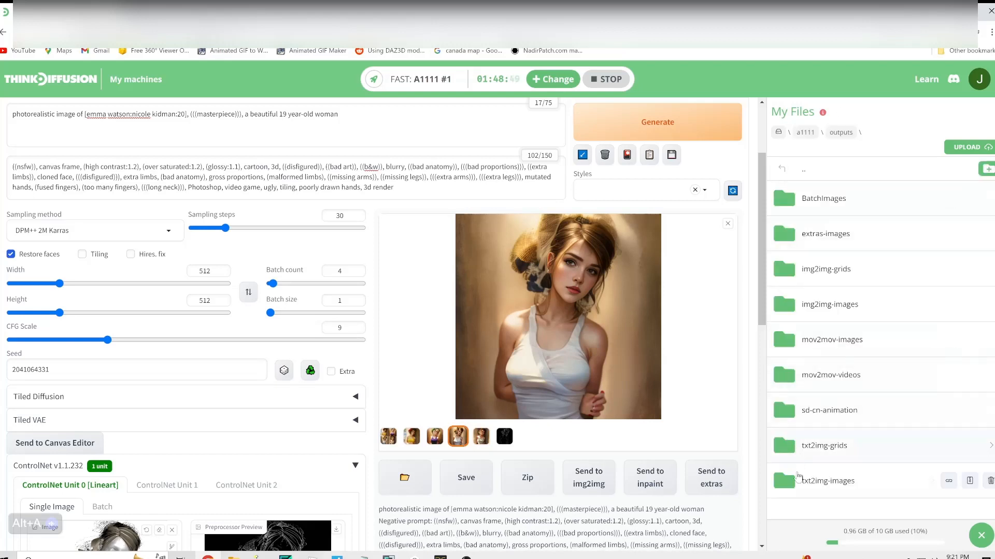
pyautogui.click(790, 485)
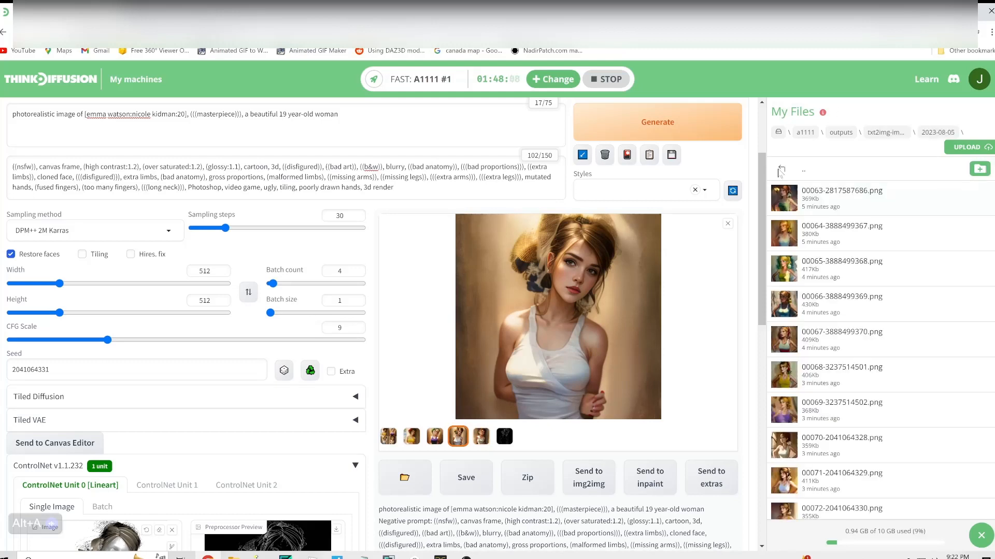
pyautogui.scroll(-3, 829, 446)
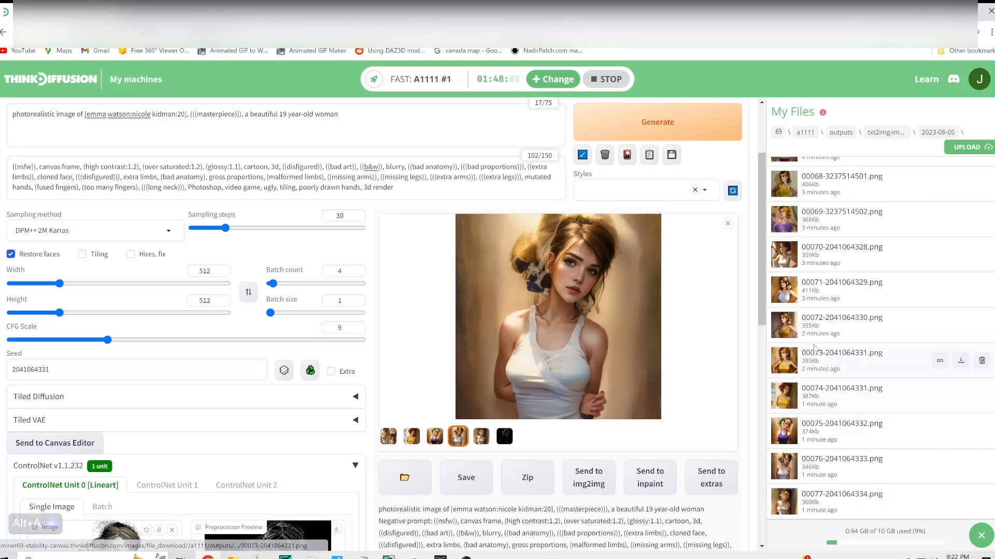
pyautogui.click(818, 360)
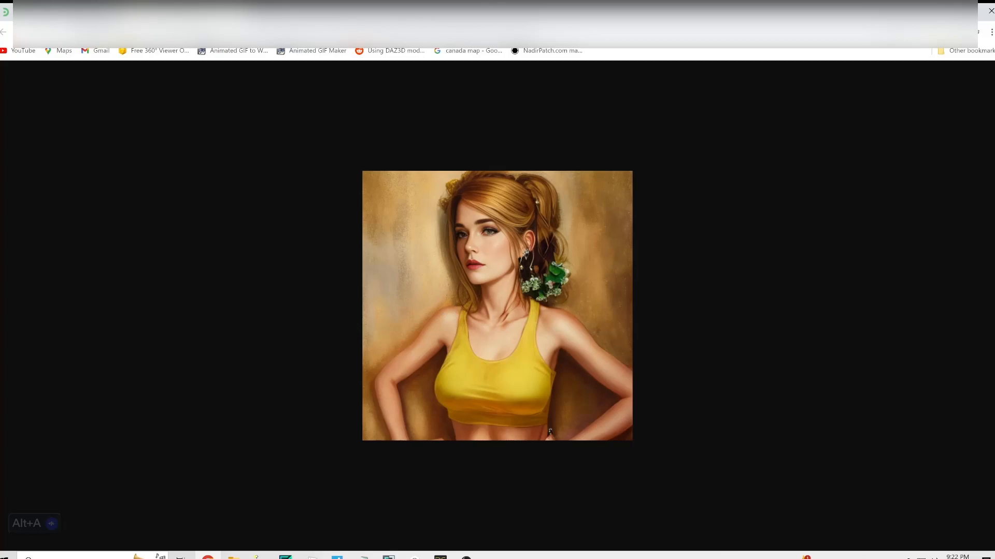
pyautogui.hotkey('ctrl', 'w')
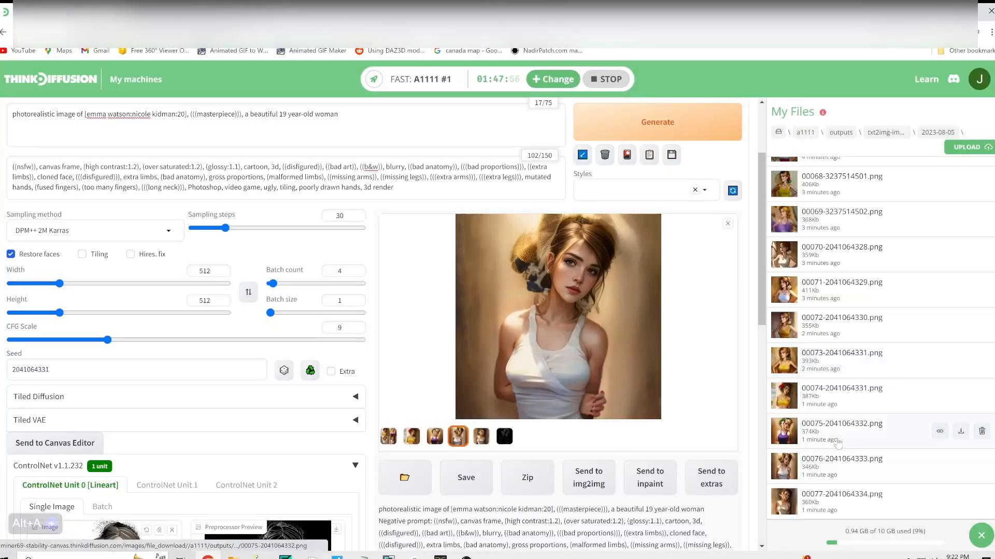
pyautogui.click(777, 508)
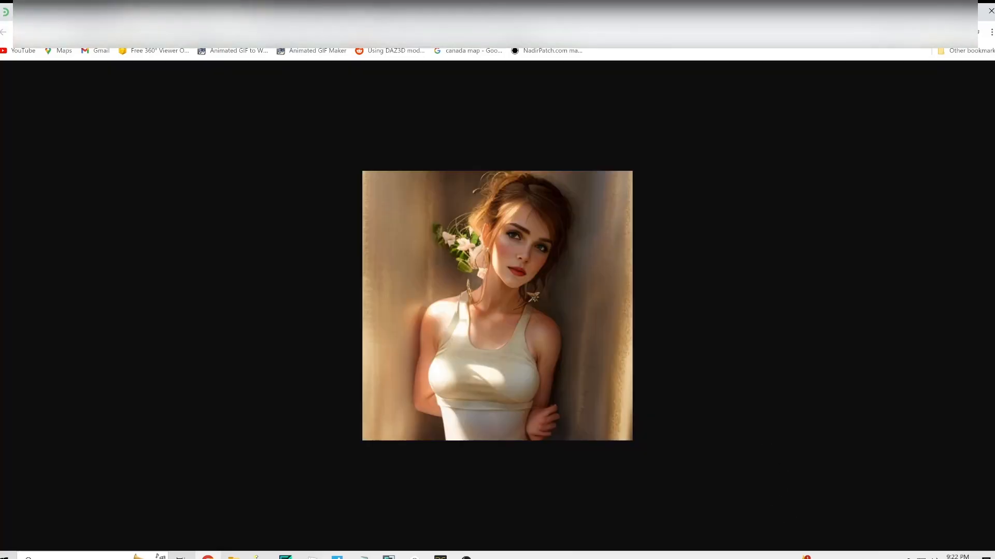
# Compare the two opened full-size images for face, hair and clothing consistency, and return to the generation page.
pyautogui.hotkey('ctrl', 'Tab')
pyautogui.hotkey('ctrl', 'Tab')
pyautogui.hotkey('ctrl', 'Tab')
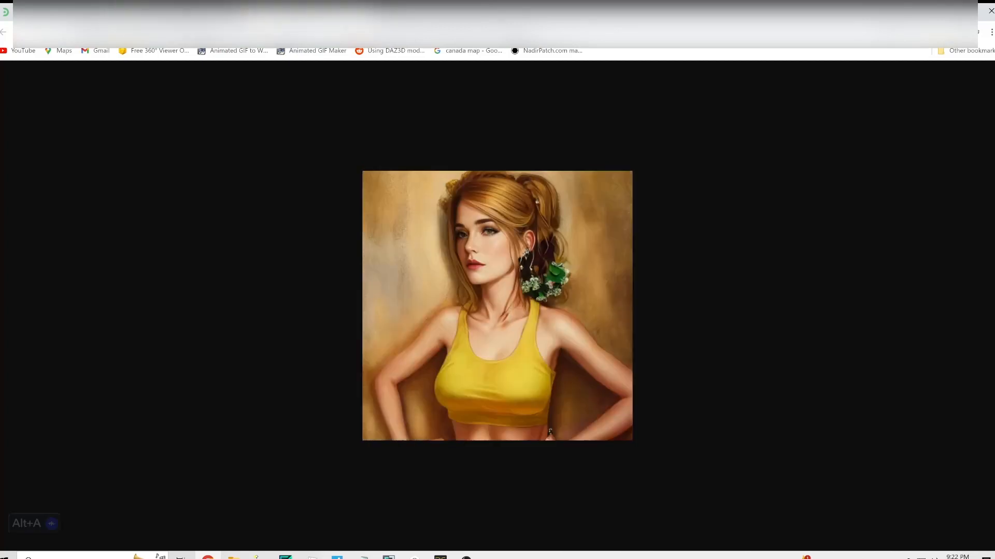
pyautogui.hotkey('ctrl', 'Tab')
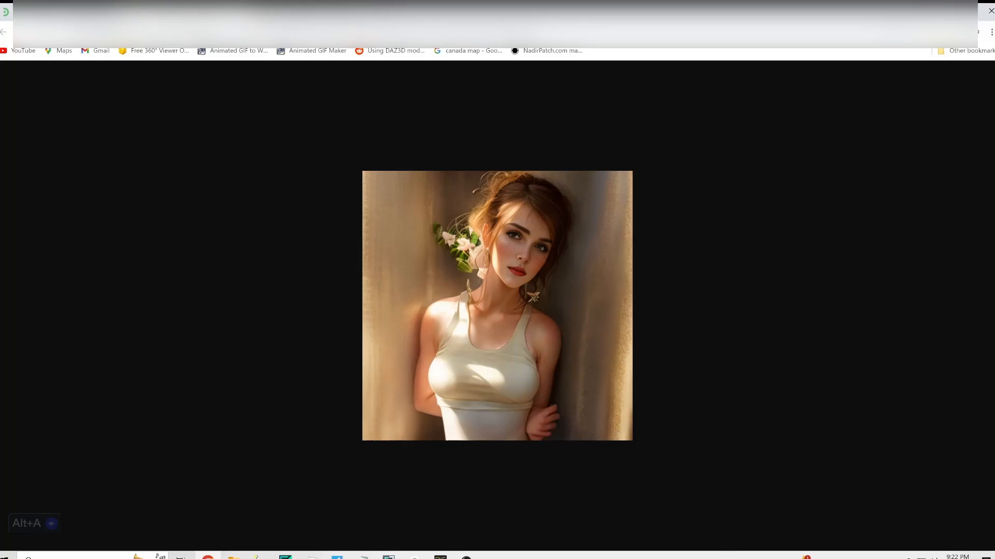
pyautogui.hotkey('ctrl', 'Tab')
pyautogui.hotkey('ctrl', 'Tab')
pyautogui.hotkey('ctrl', 'Tab')
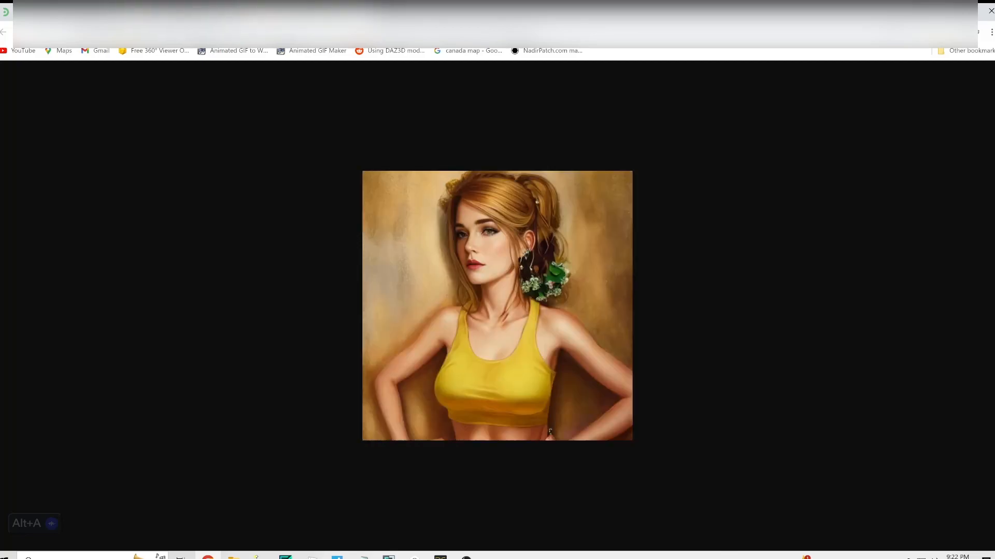
pyautogui.hotkey('ctrl', 'Tab')
pyautogui.hotkey('ctrl', 'Tab')
pyautogui.hotkey('ctrl', 'Tab')
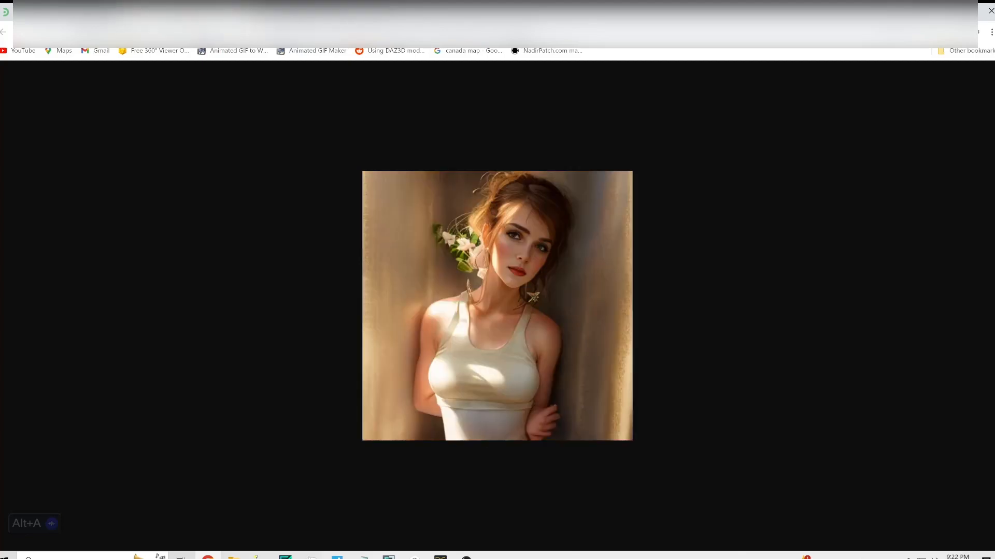
pyautogui.hotkey('ctrl', 'Tab')
pyautogui.hotkey('ctrl', 'Tab')
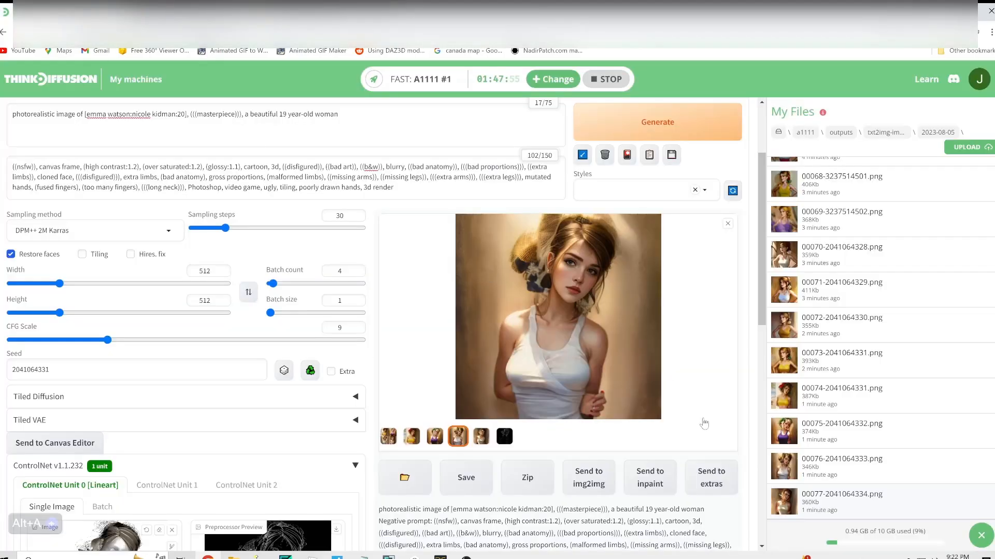
# Add ", yellow tank top," to the end of the positive prompt, checking the two opened images for further details to describe.
pyautogui.click(342, 115)
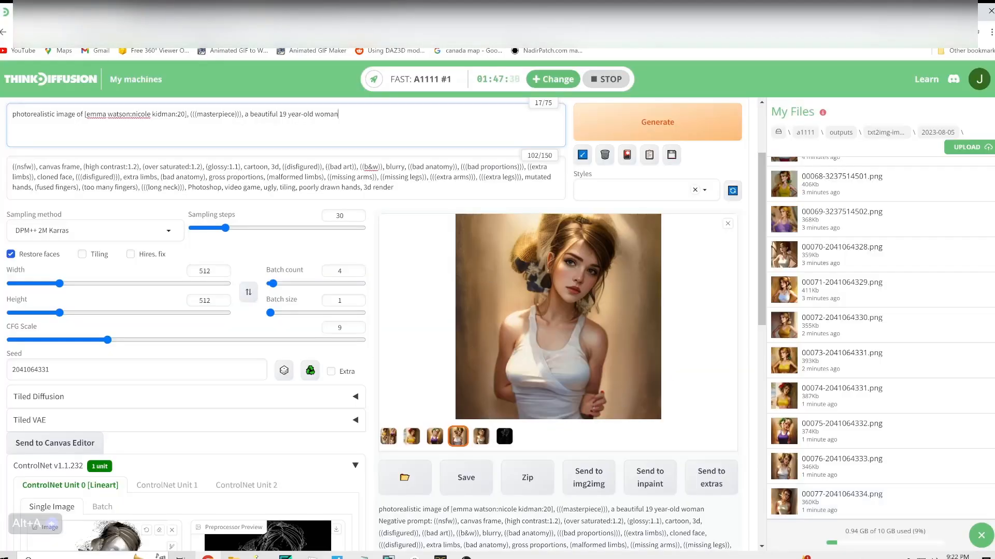
pyautogui.write(', yellow tank top')
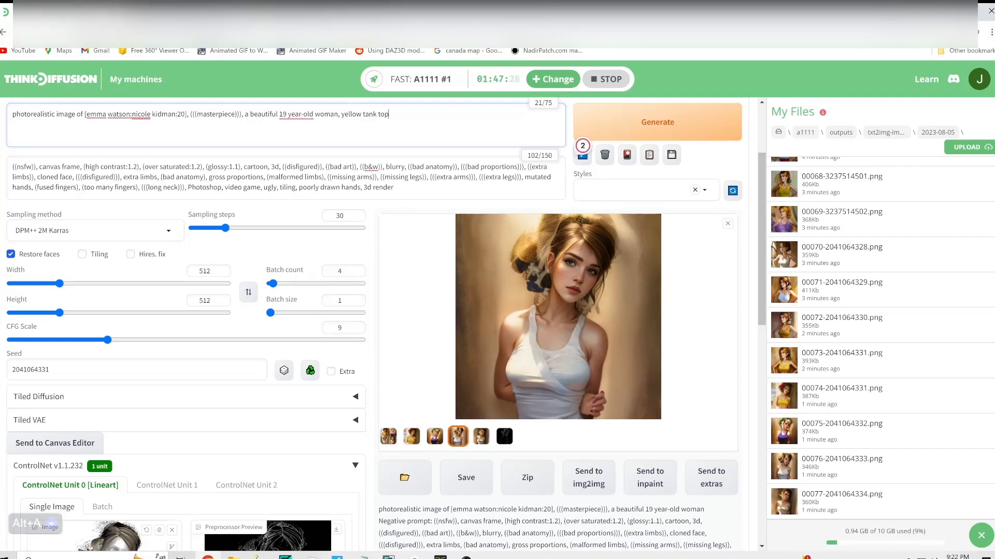
pyautogui.moveTo(341, 114); pyautogui.dragTo(388, 114)
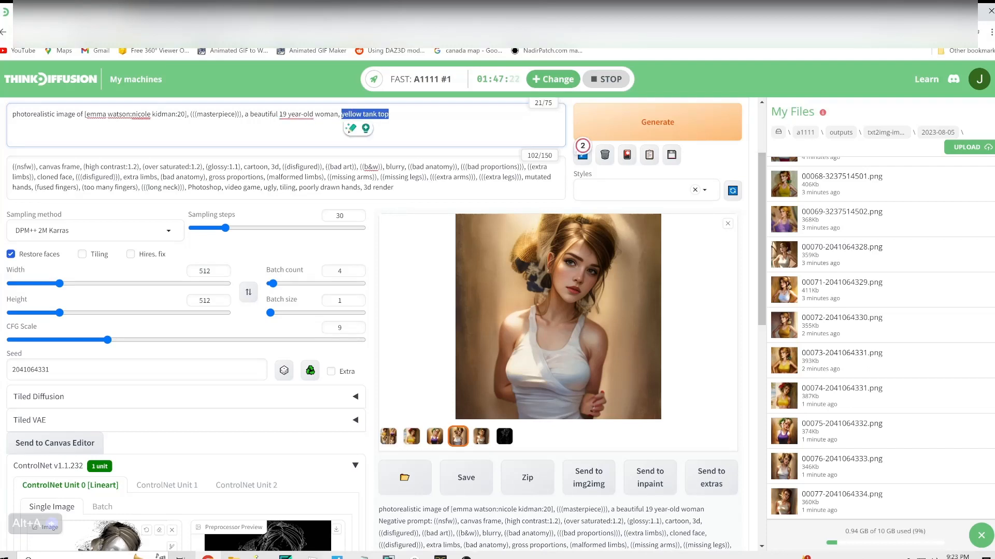
pyautogui.click(389, 114)
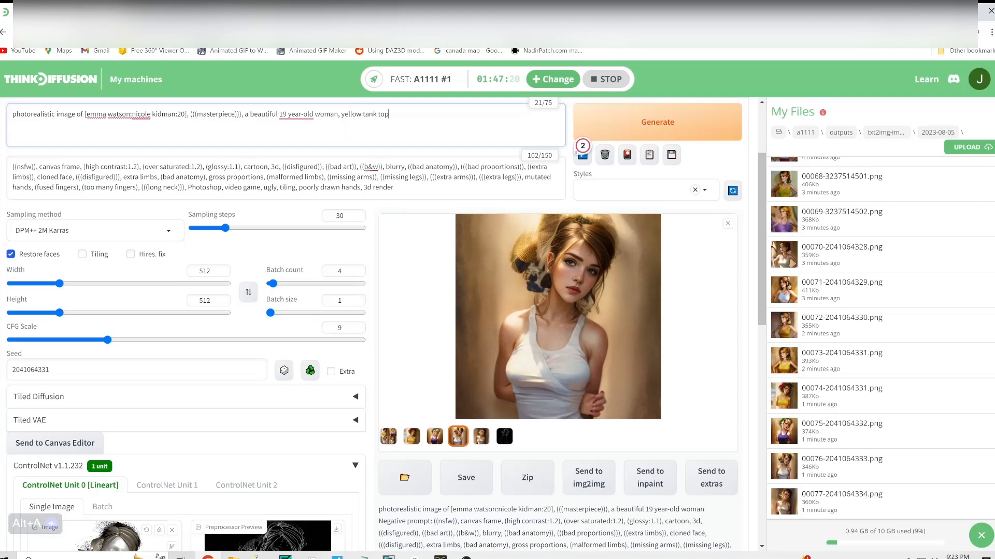
pyautogui.hotkey('ctrl', 'Tab')
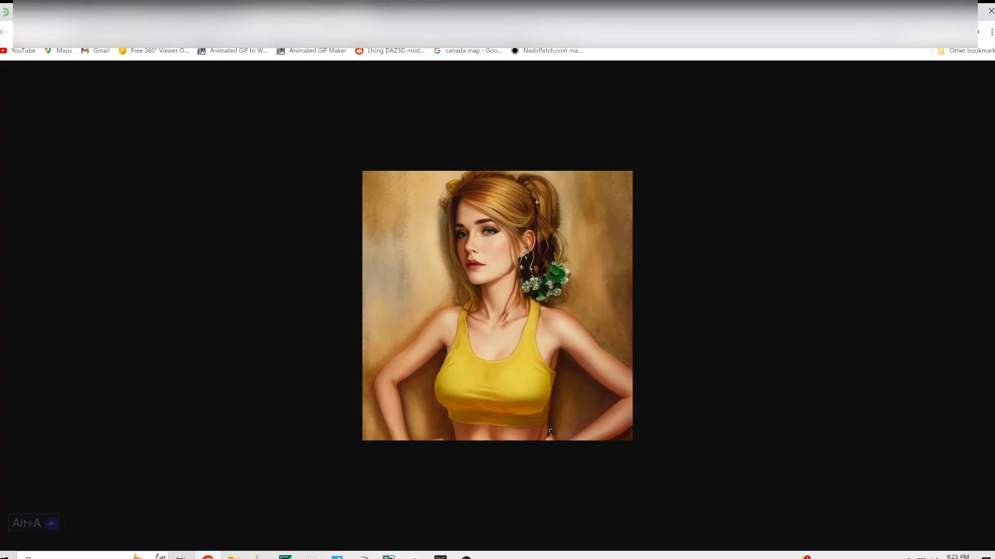
pyautogui.hotkey('ctrl', 'Tab')
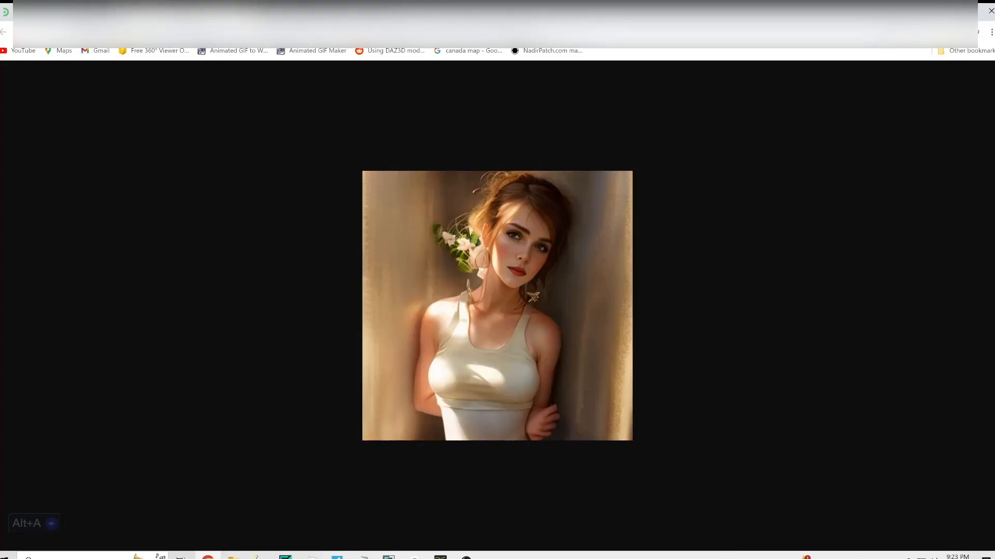
pyautogui.hotkey('ctrl', 'Tab')
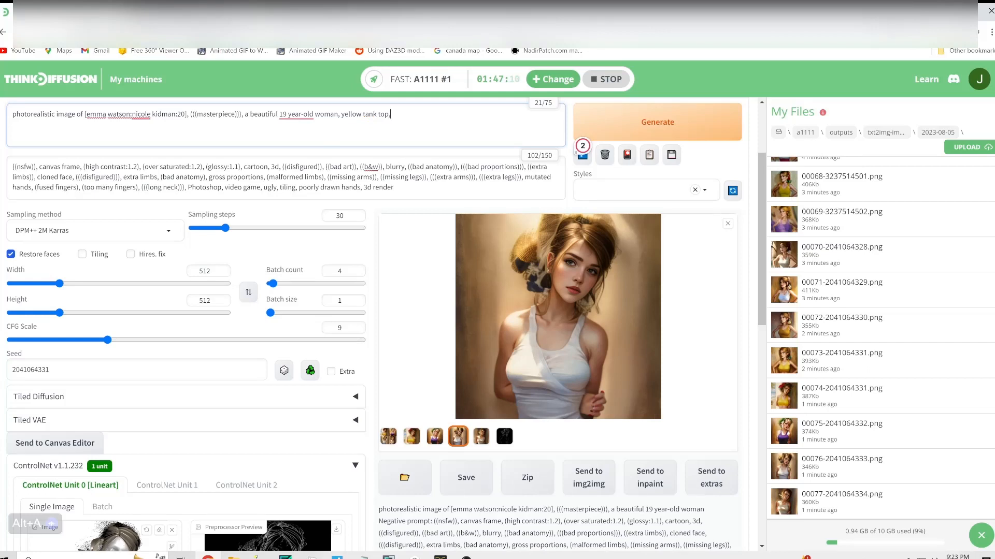
# Extend the positive prompt with "brown hair, pony tail" and generate a new image batch.
pyautogui.write('brown hair, flowers')
pyautogui.press('BackSpace')
pyautogui.press('BackSpace')
pyautogui.press('BackSpace')
pyautogui.press('BackSpace')
pyautogui.press('BackSpace')
pyautogui.press('BackSpace')
pyautogui.press('BackSpace')
pyautogui.write('pony tail')
pyautogui.click(681, 117)
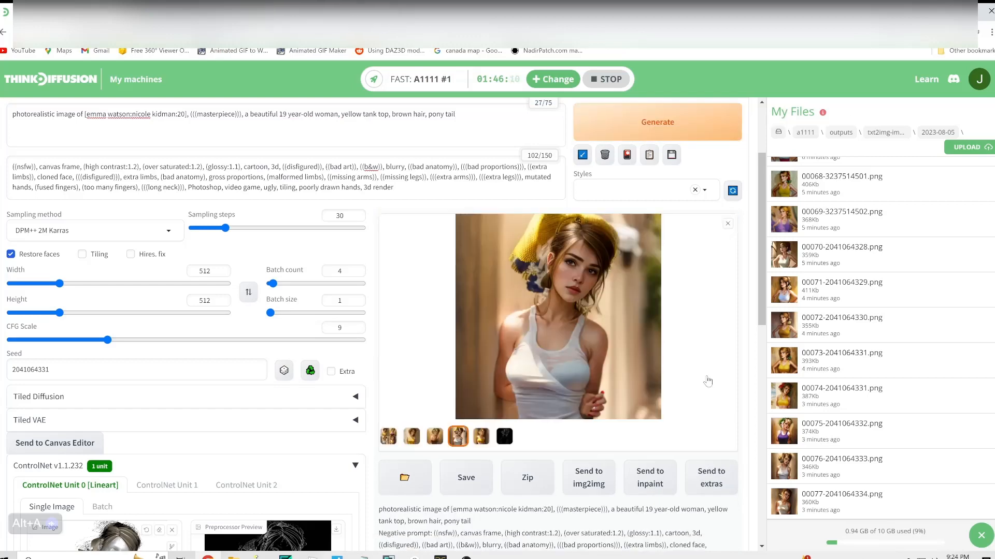
# View the fourth and first images of the new batch and open 00081-2041064334.png at full size from the outputs folder.
pyautogui.click(482, 442)
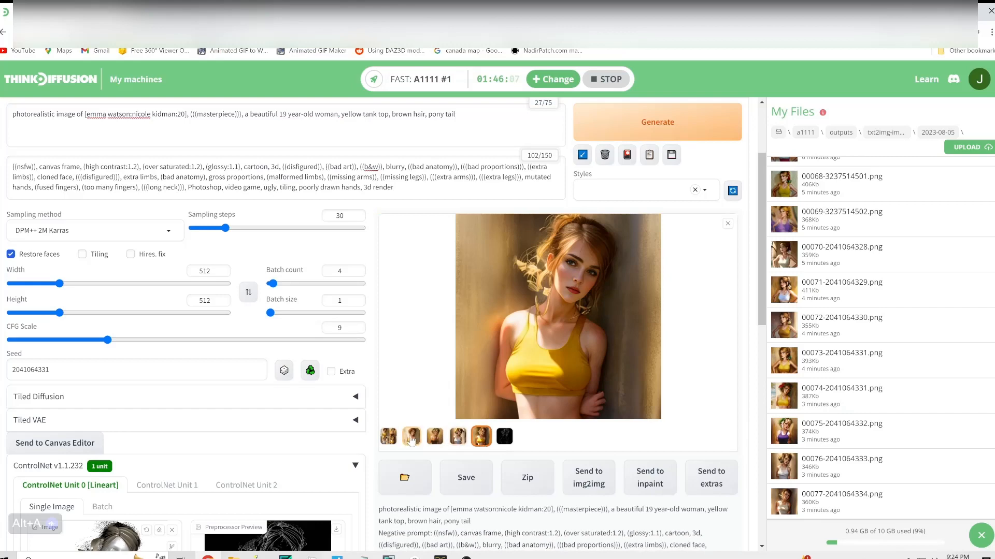
pyautogui.click(411, 439)
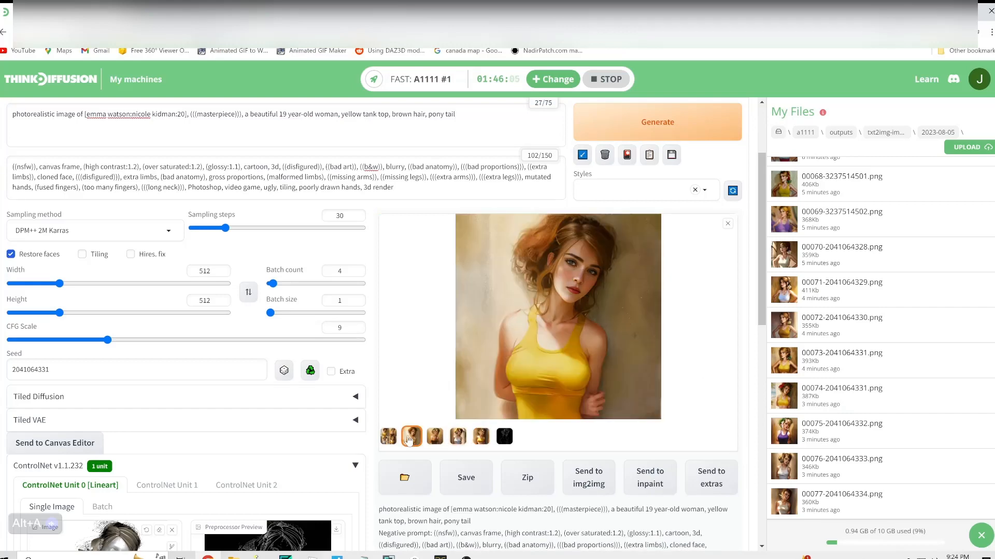
pyautogui.scroll(-3, 785, 458)
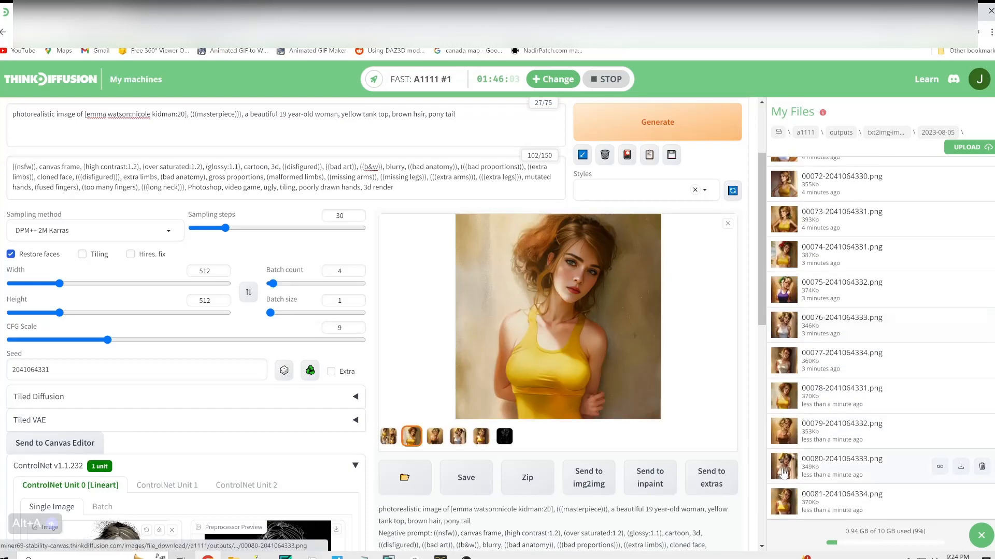
pyautogui.click(782, 507)
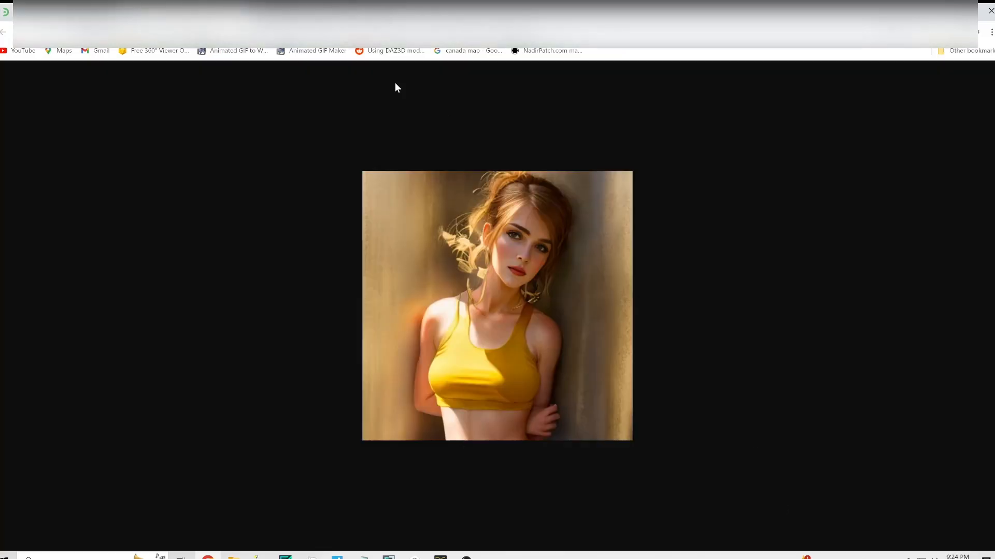
# Compare the full-size 00081-2041064334.png with the earlier yellow-top hands-on-hips image and return to the generation page.
pyautogui.hotkey('alt', 'a')
pyautogui.hotkey('ctrl', 'shift', 'Tab')
pyautogui.hotkey('ctrl', 'shift', 'Tab')
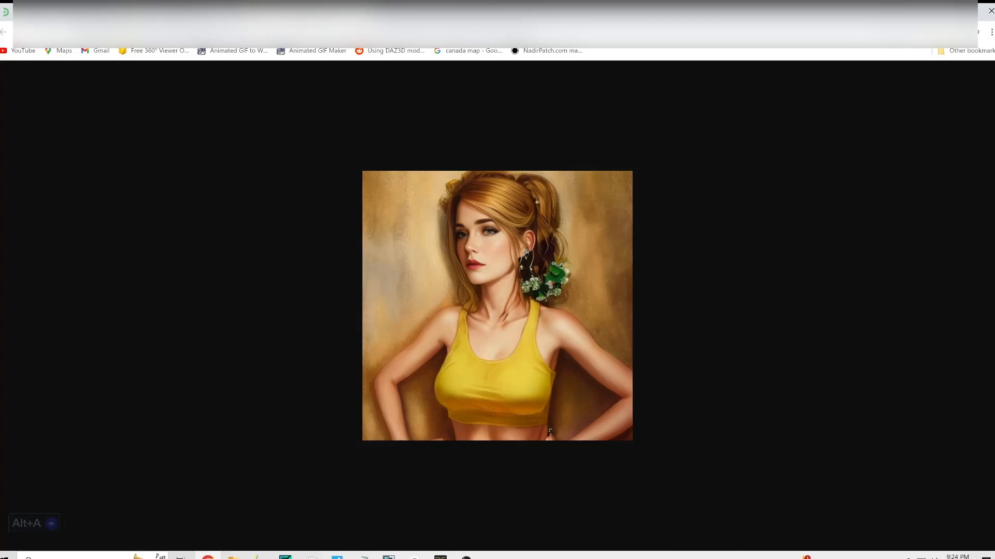
pyautogui.hotkey('ctrl', 'shift', 'Tab')
pyautogui.hotkey('ctrl', 'shift', 'Tab')
pyautogui.hotkey('ctrl', 'shift', 'Tab')
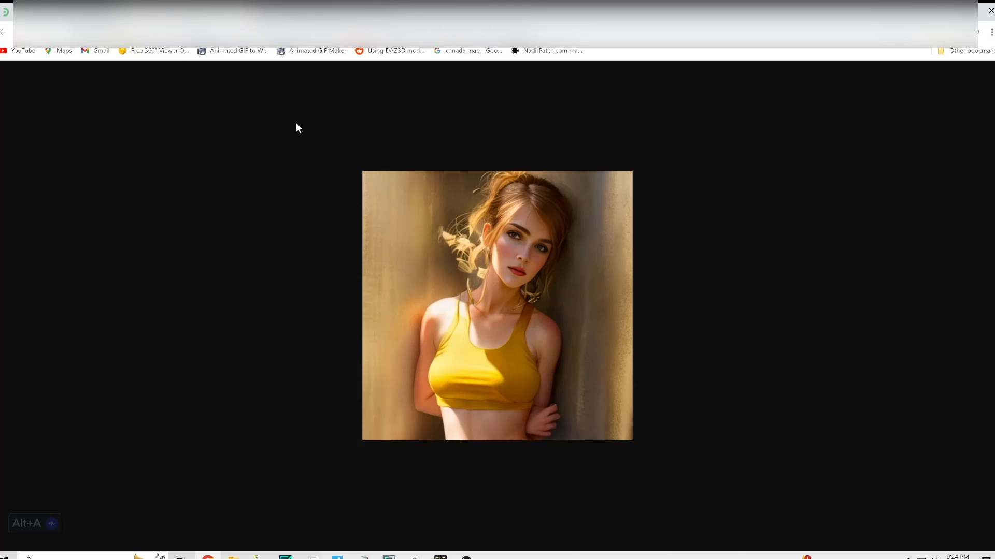
pyautogui.hotkey('ctrl', 'shift', 'Tab')
pyautogui.hotkey('ctrl', 'shift', 'Tab')
pyautogui.hotkey('ctrl', 'shift', 'Tab')
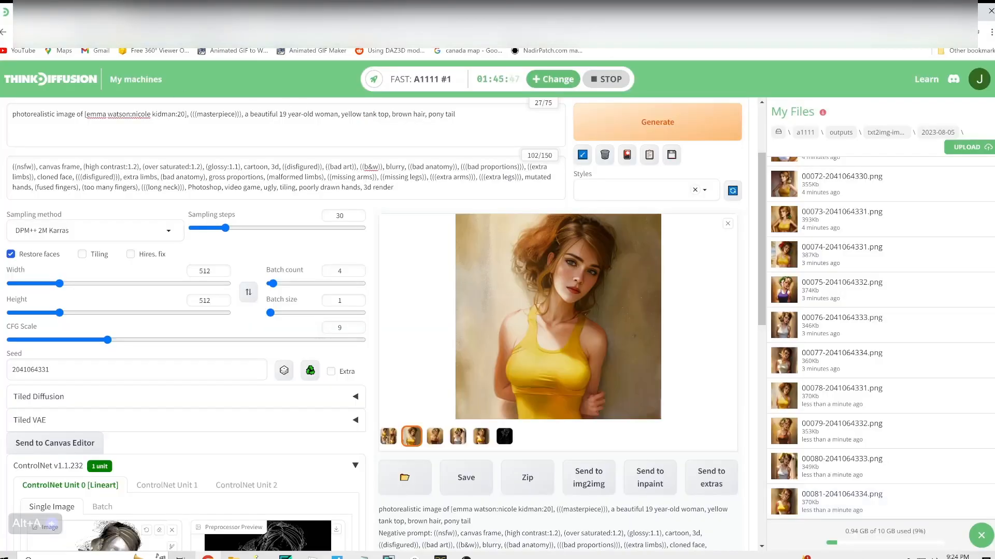
# Change the tank top phrase in the prompt to "((yellow tank top, cutout showing toned abs))" and generate a new batch.
pyautogui.click(341, 115)
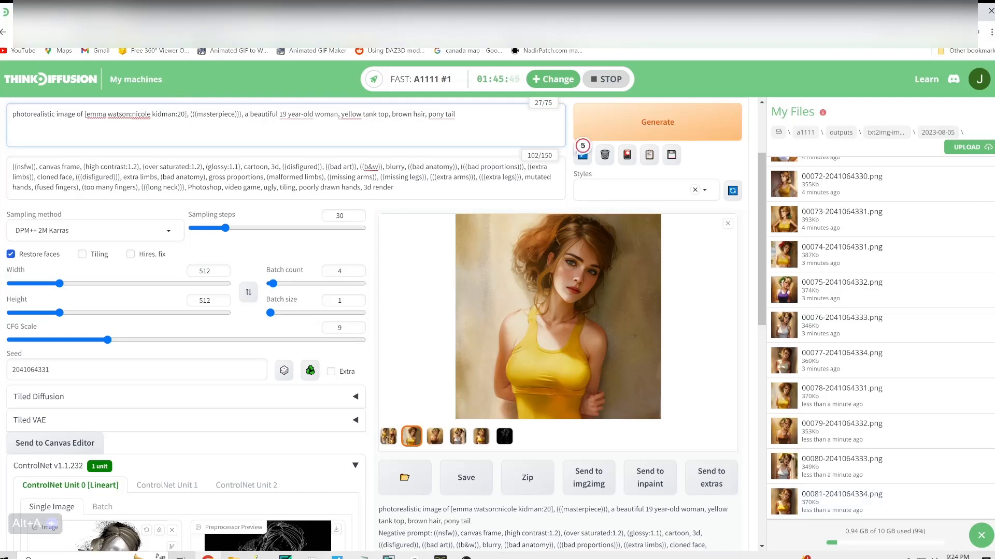
pyautogui.write('((')
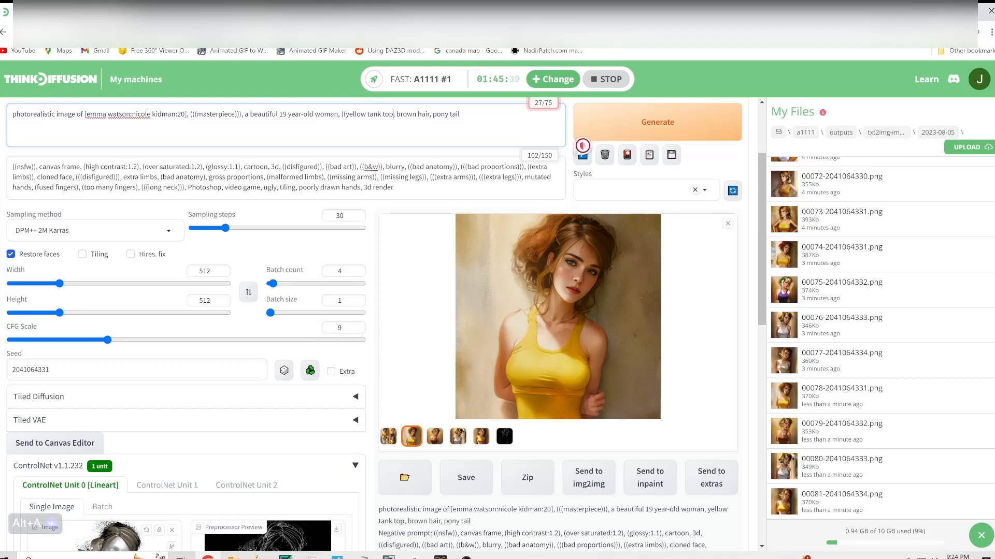
pyautogui.write('))')
pyautogui.write('cutout showi')
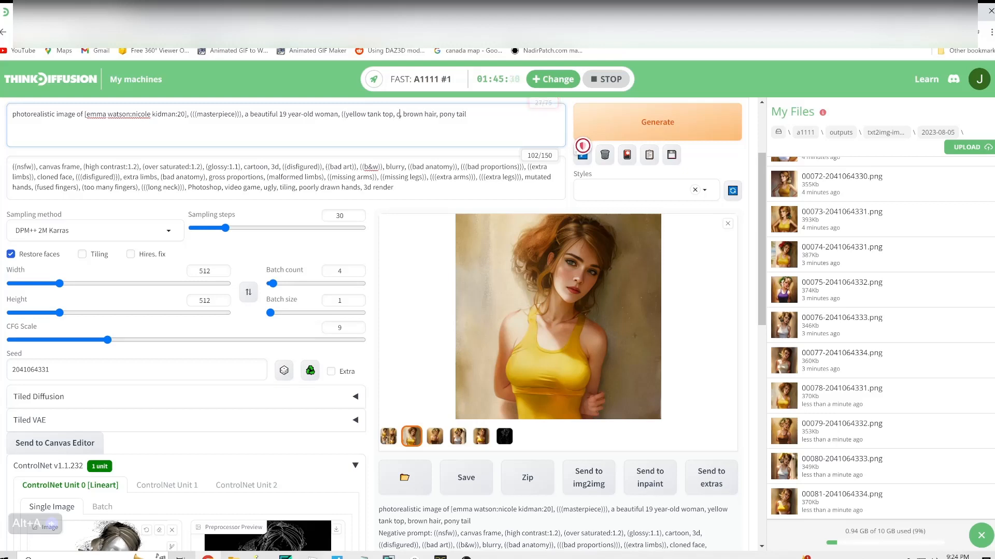
pyautogui.write('ng')
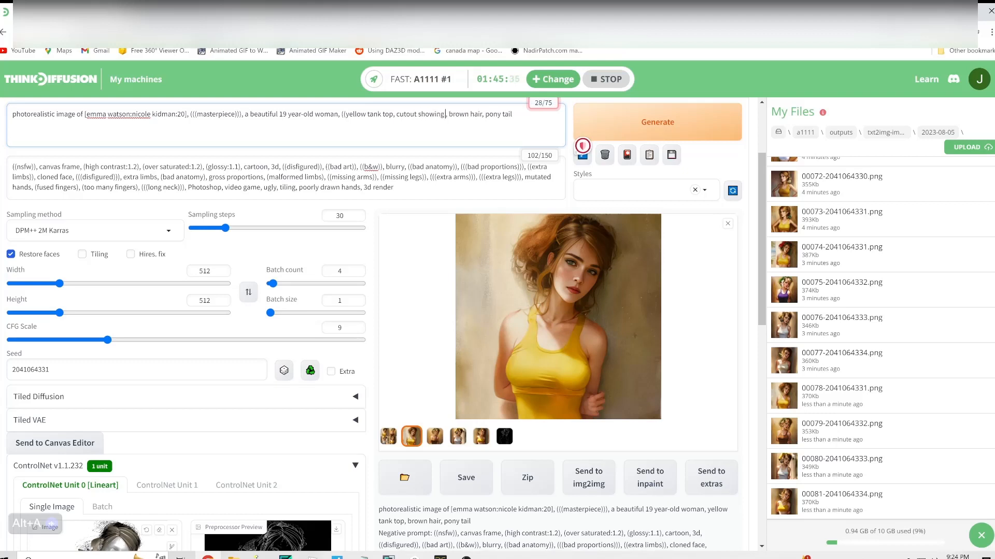
pyautogui.write('toned abs))')
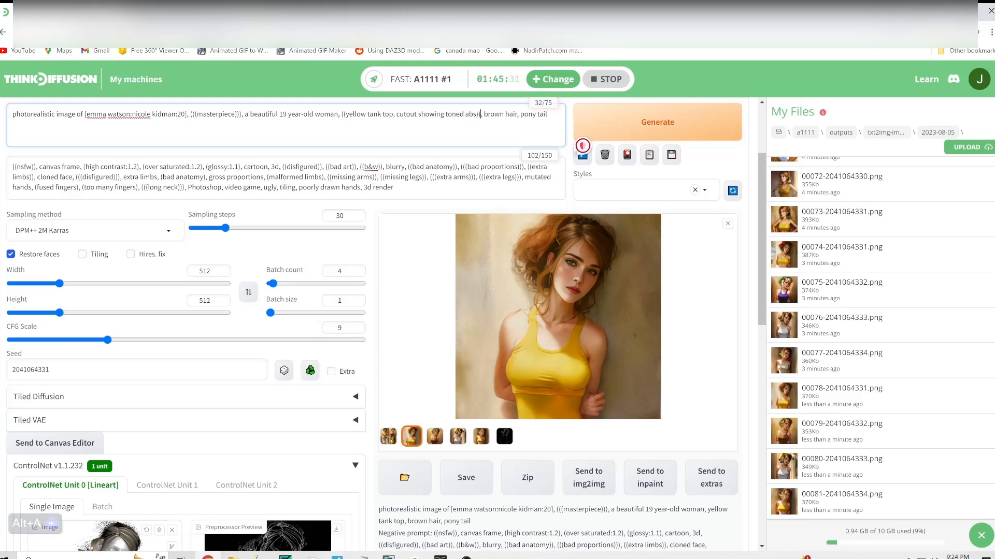
pyautogui.write(',')
pyautogui.press('BackSpace')
pyautogui.click(582, 138)
# Recheck the opened full-size images during generation, and return to the batch preview and prompt.
pyautogui.scroll(-1, 582, 146)
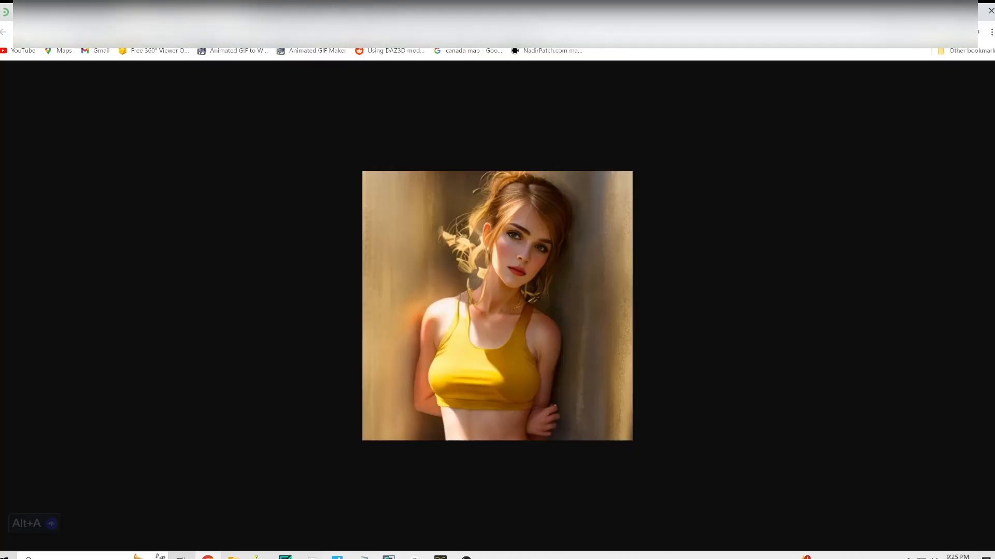
pyautogui.hotkey('ctrl', 'Tab')
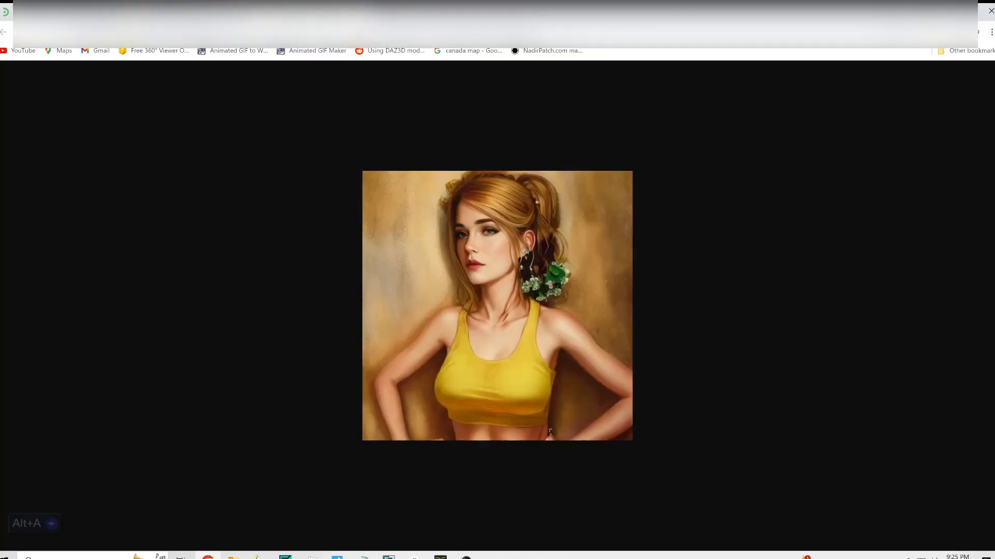
pyautogui.hotkey('ctrl', 'Tab')
pyautogui.hotkey('ctrl', 'Tab')
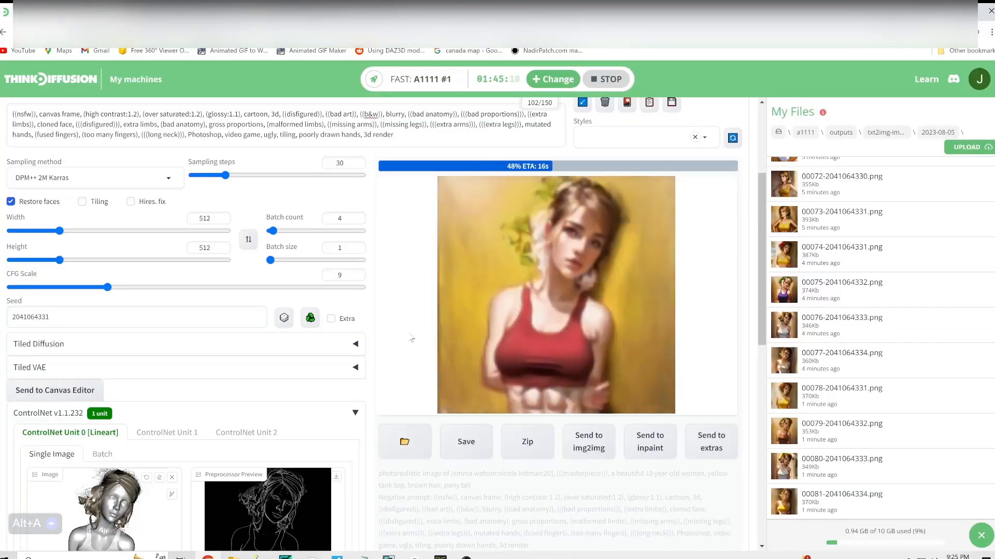
pyautogui.scroll(4, 407, 337)
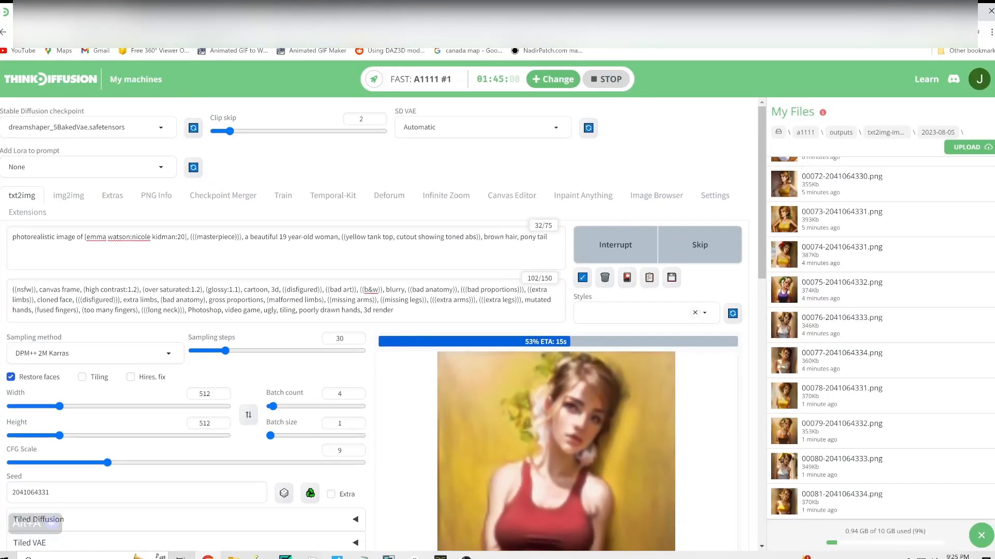
# Replace "toned abs" with "flat stomach" in the prompt's yellow tank top phrase and generate a new batch.
pyautogui.moveTo(445, 236); pyautogui.dragTo(476, 237)
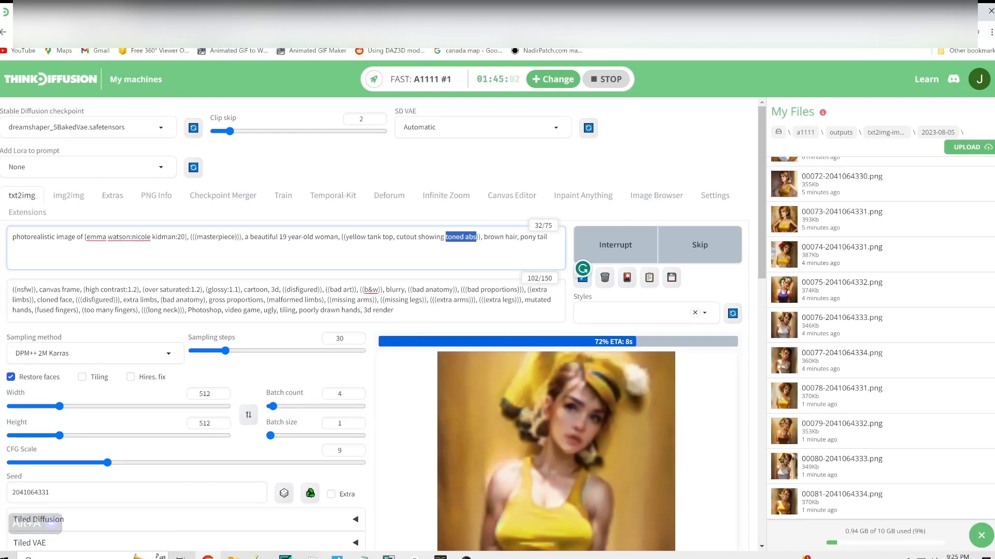
pyautogui.write('flat sto')
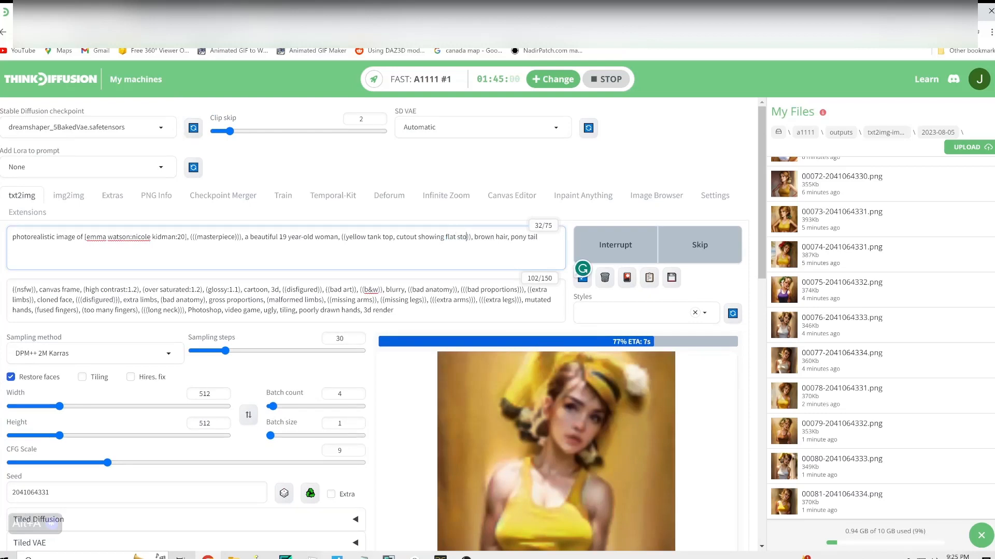
pyautogui.write('mach')
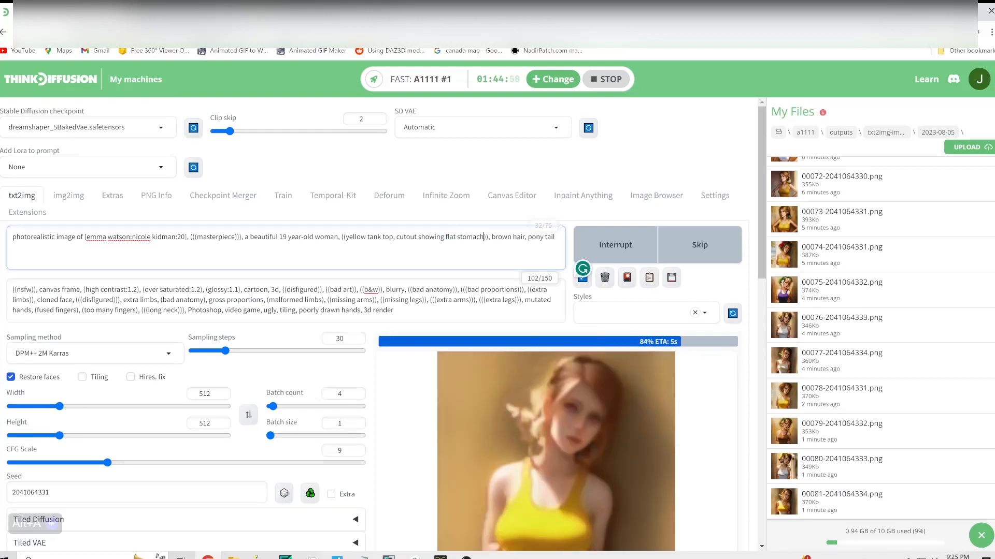
pyautogui.scroll(-3, 474, 307)
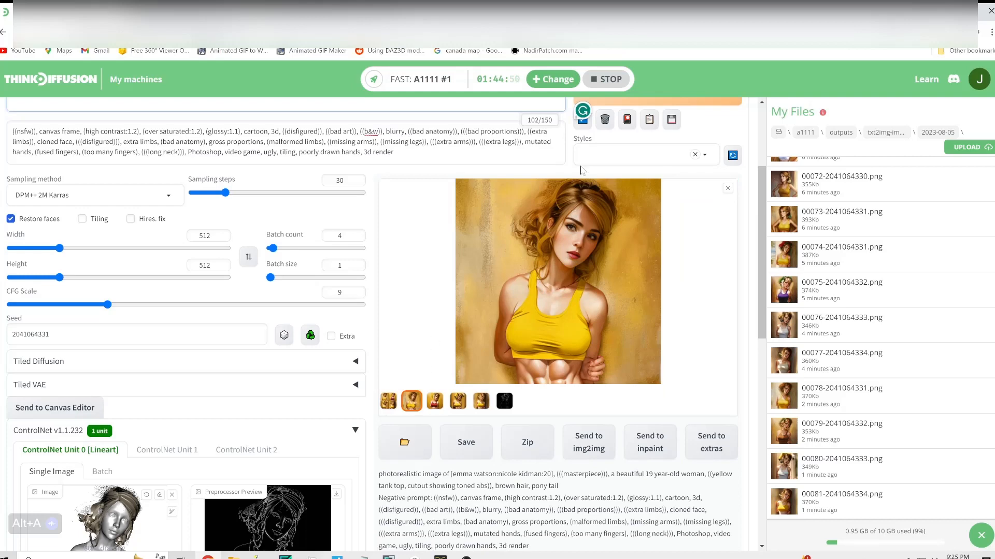
pyautogui.scroll(2, 626, 234)
pyautogui.click(630, 195)
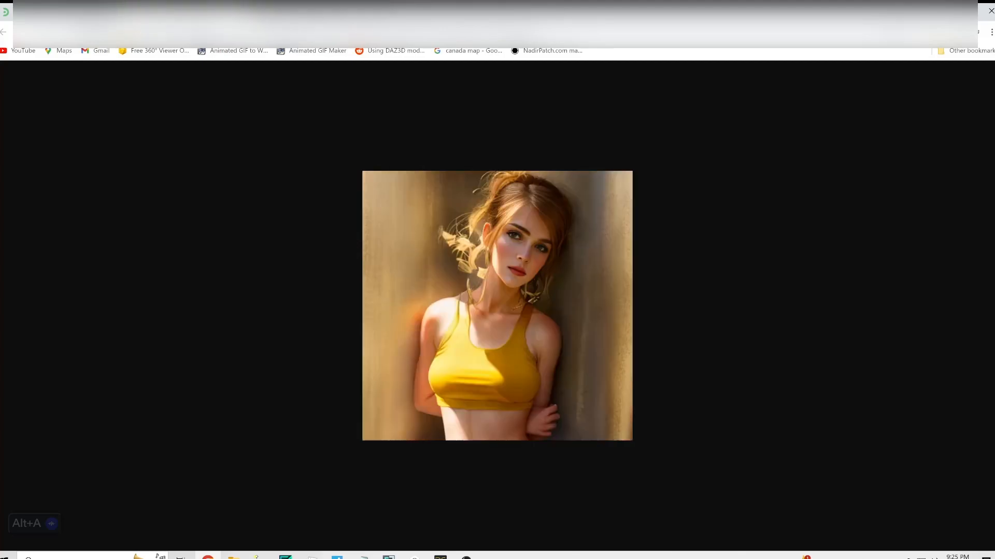
pyautogui.scroll(-5, 262, 487)
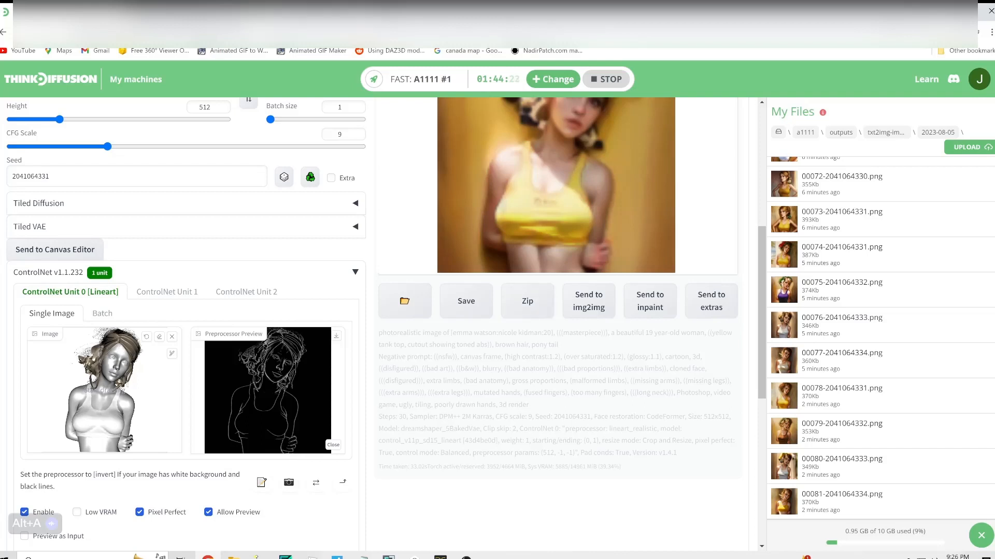
# Compare the opened 00081-2041064334.png with the yellow-top hands-on-hips image, check the new batch result and return to the generation page.
pyautogui.click(197, 11)
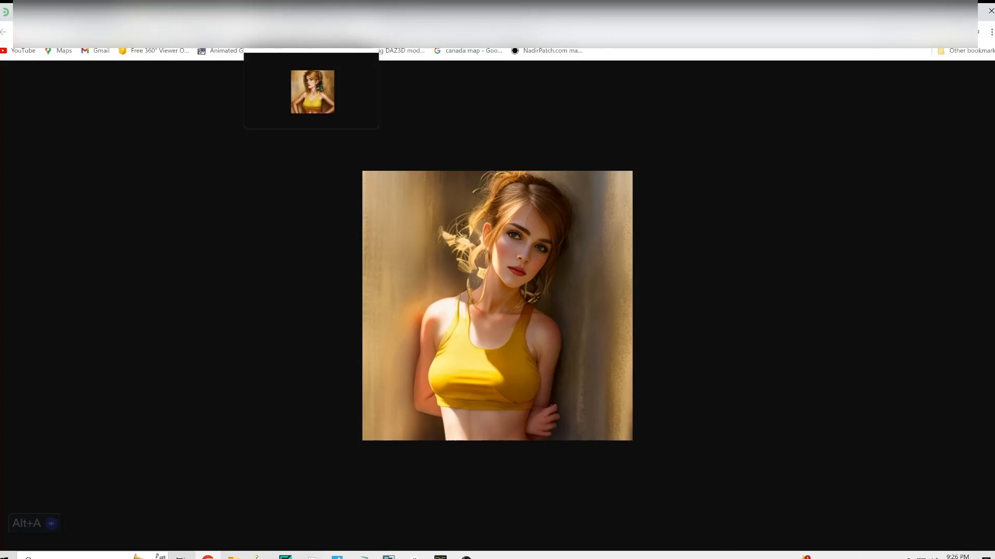
pyautogui.click(300, 12)
pyautogui.click(195, 12)
pyautogui.click(67, 12)
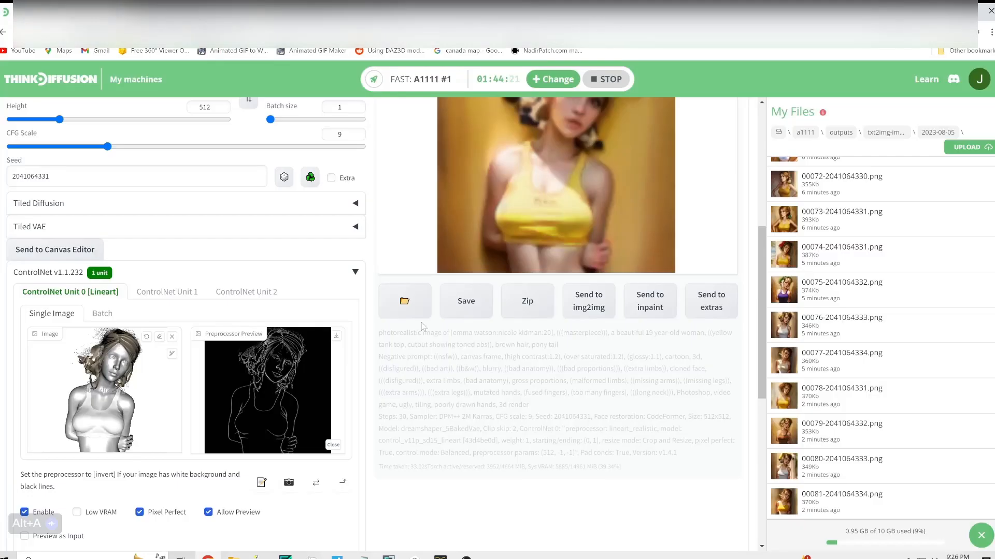
pyautogui.scroll(2, 423, 326)
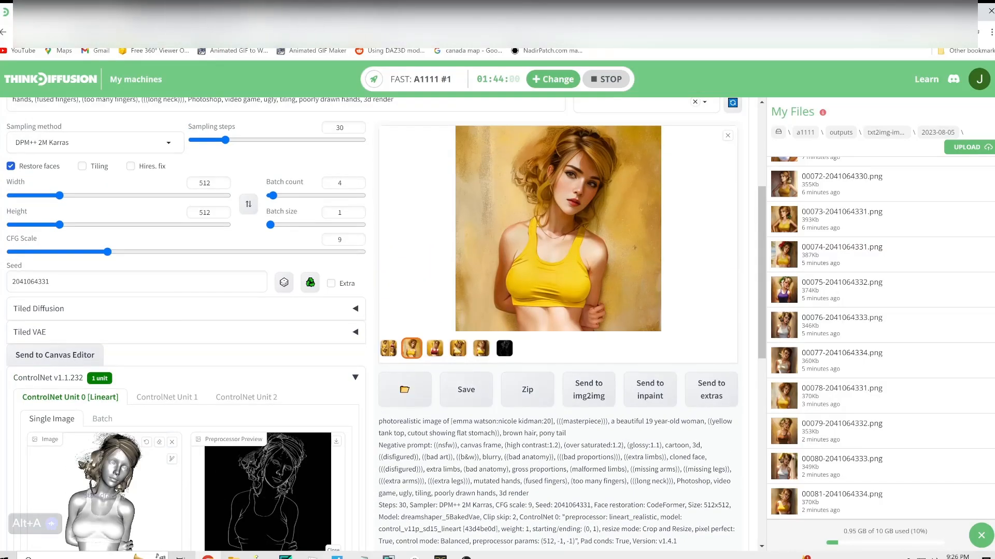
pyautogui.click(300, 12)
pyautogui.click(195, 12)
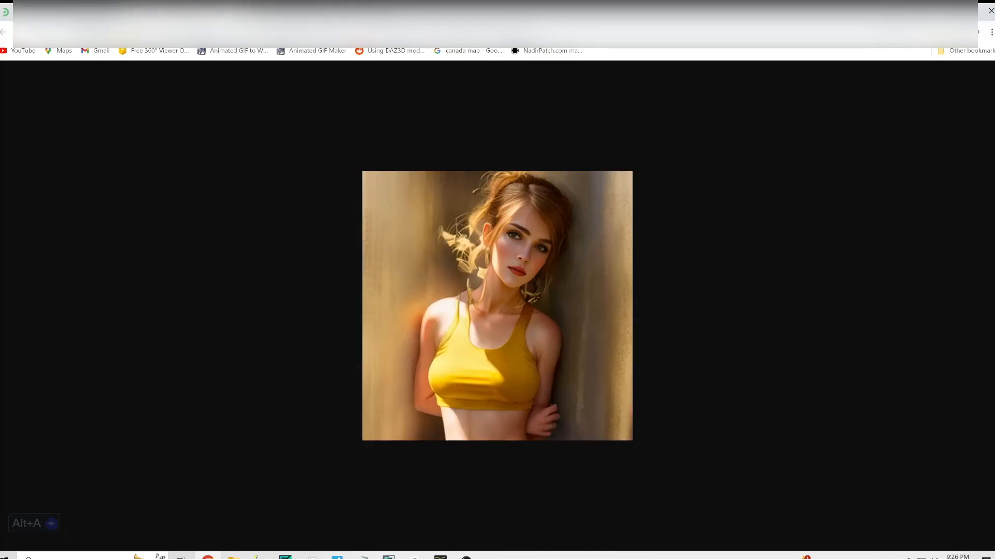
pyautogui.click(300, 12)
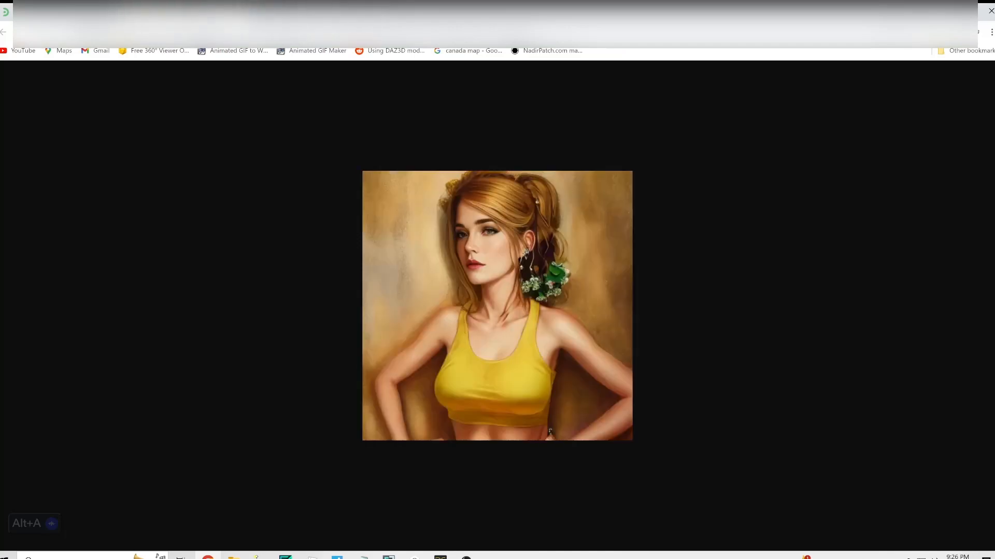
pyautogui.click(57, 12)
# Open 00089-2041064334.png at full size, compare it repeatedly with the yellow-top hands-on-hips image, and return to the generation page.
pyautogui.scroll(-4, 877, 474)
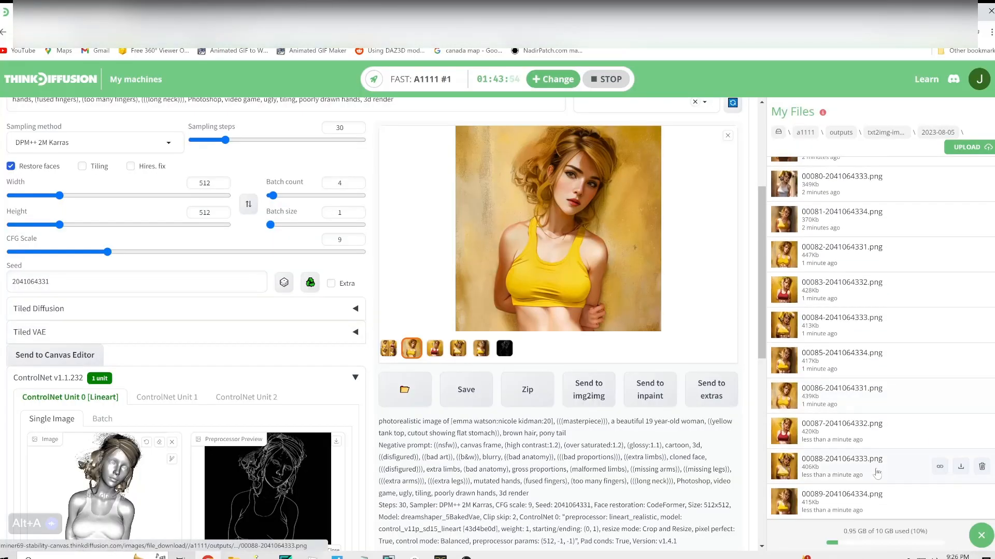
pyautogui.click(788, 497)
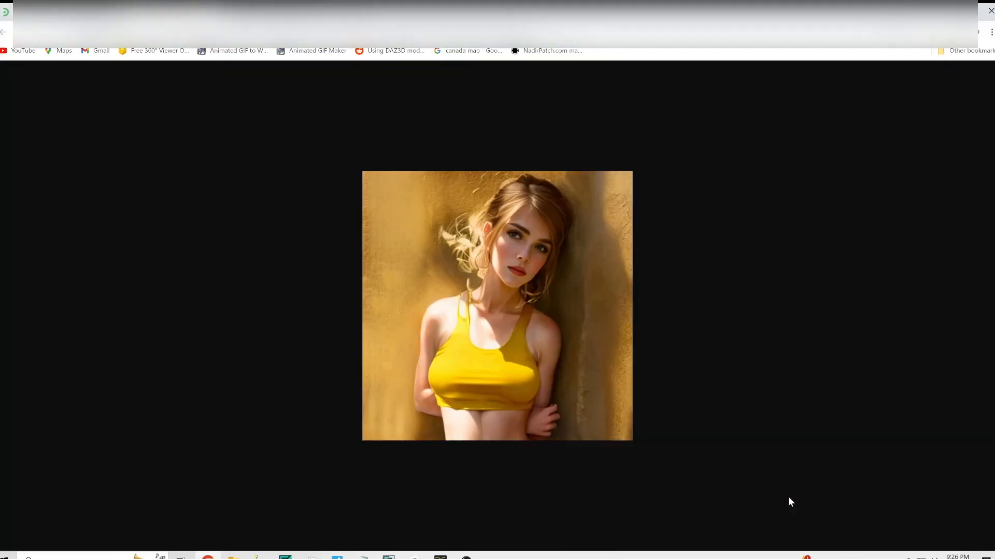
pyautogui.click(305, 12)
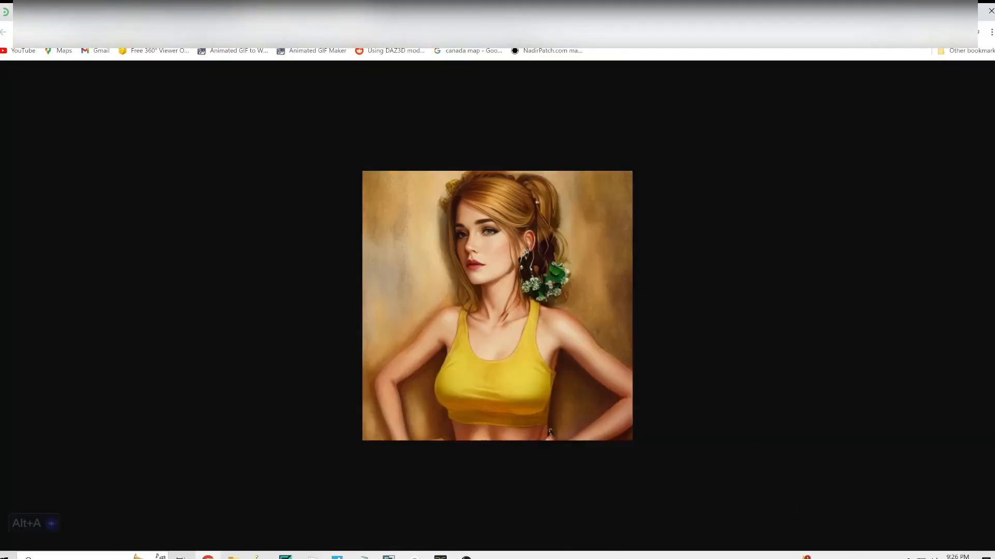
pyautogui.click(189, 11)
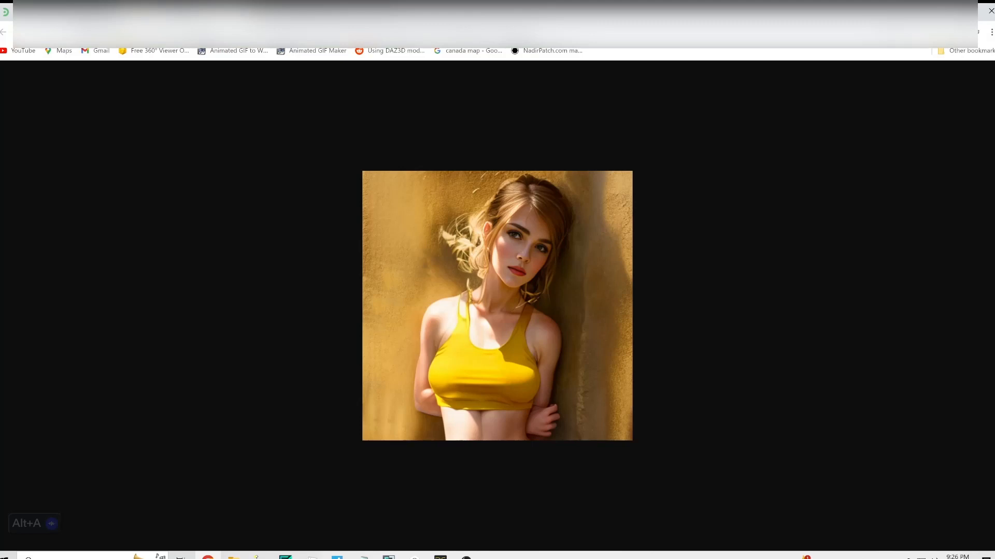
pyautogui.click(304, 12)
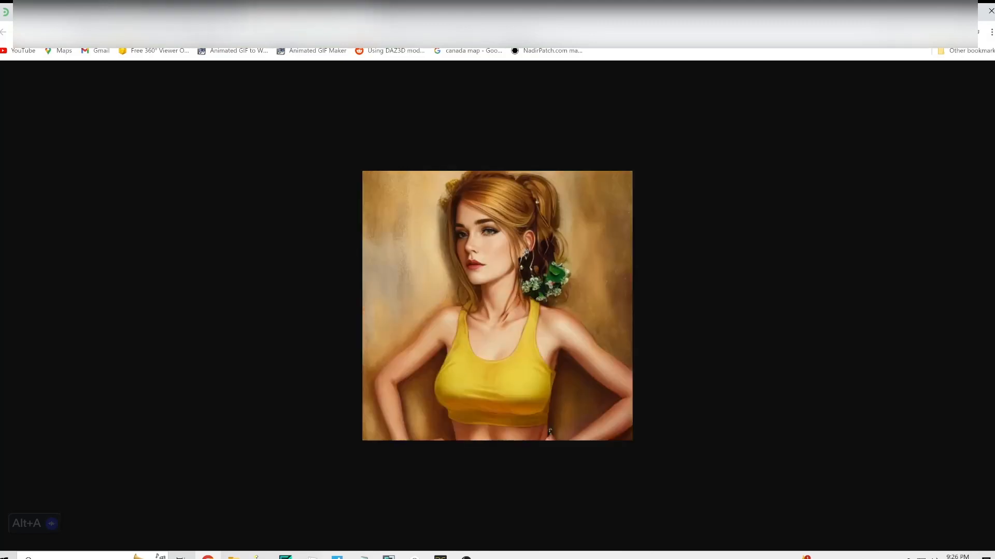
pyautogui.click(197, 12)
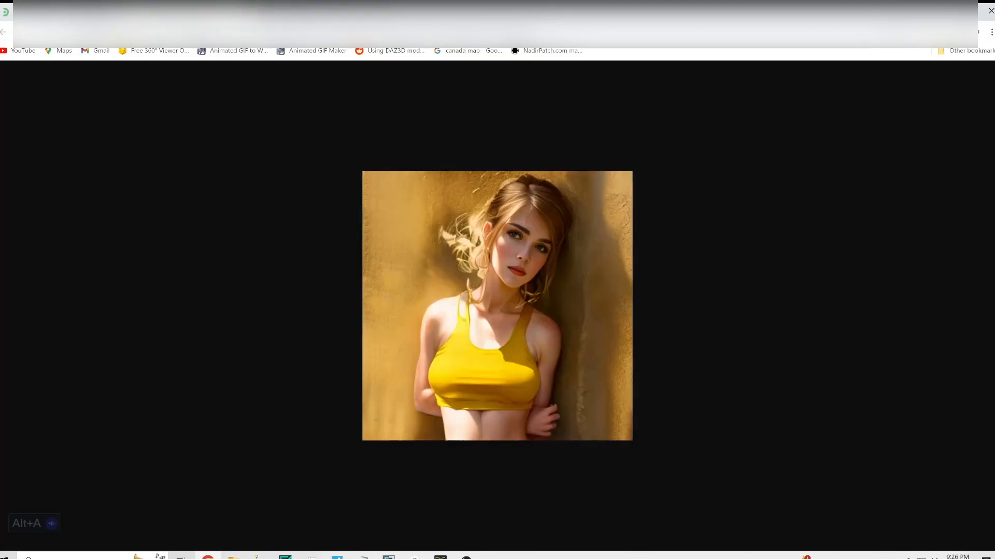
pyautogui.click(311, 12)
pyautogui.click(435, 12)
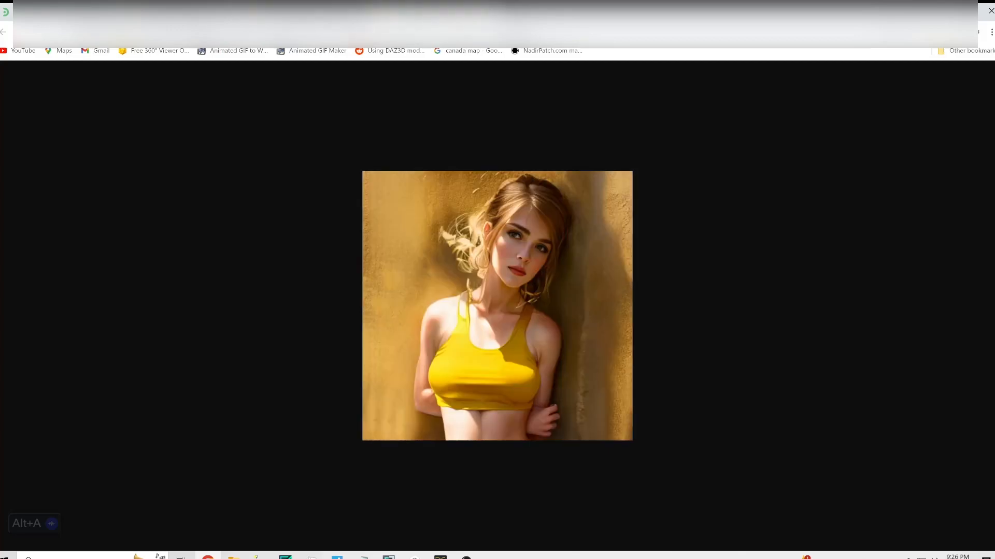
pyautogui.click(311, 11)
pyautogui.click(265, 12)
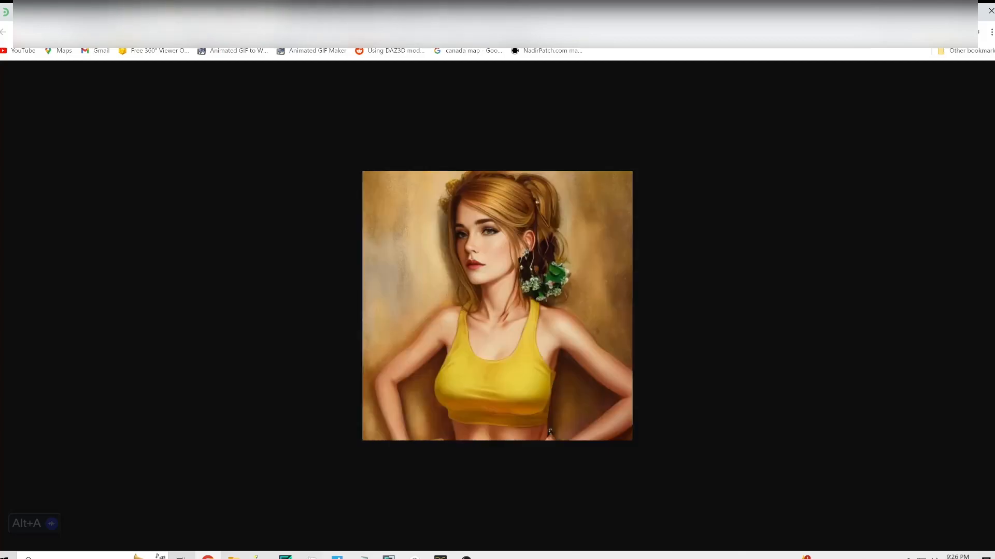
pyautogui.click(306, 12)
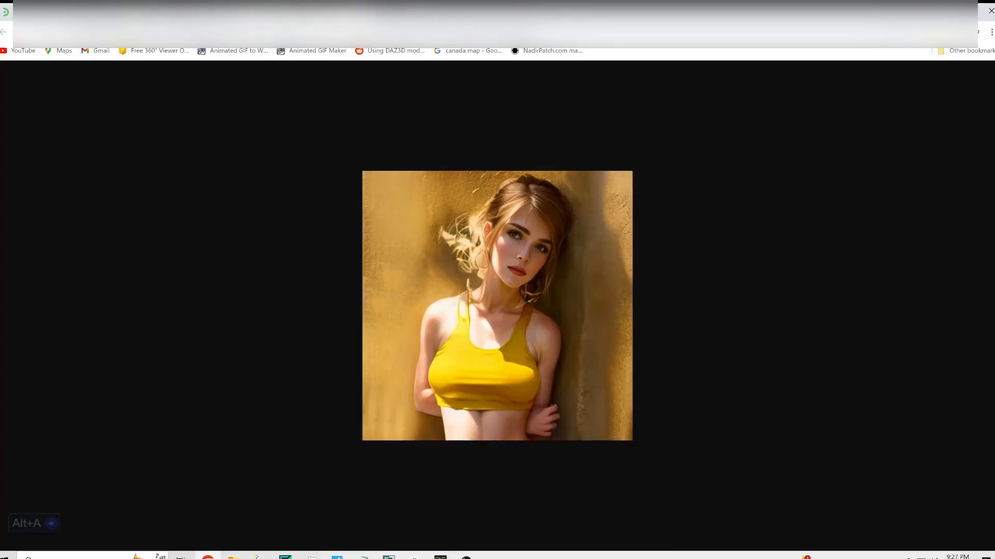
pyautogui.click(218, 12)
pyautogui.click(285, 12)
pyautogui.click(207, 12)
pyautogui.click(67, 12)
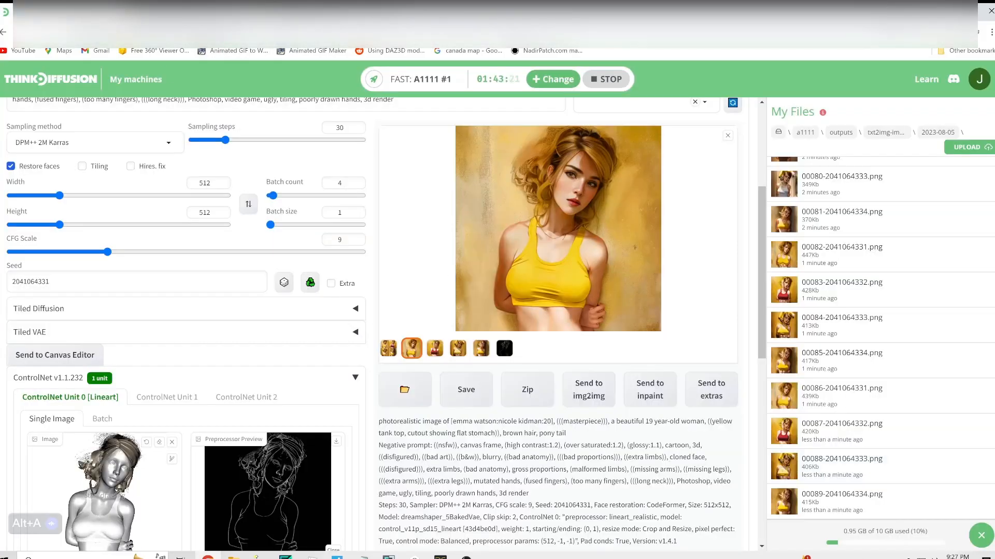
# Replace the ControlNet Lineart source image with Poses2.png from the YouTube Tutorials folder and run its preprocessor preview.
pyautogui.scroll(-1, 576, 490)
pyautogui.scroll(-3, 576, 490)
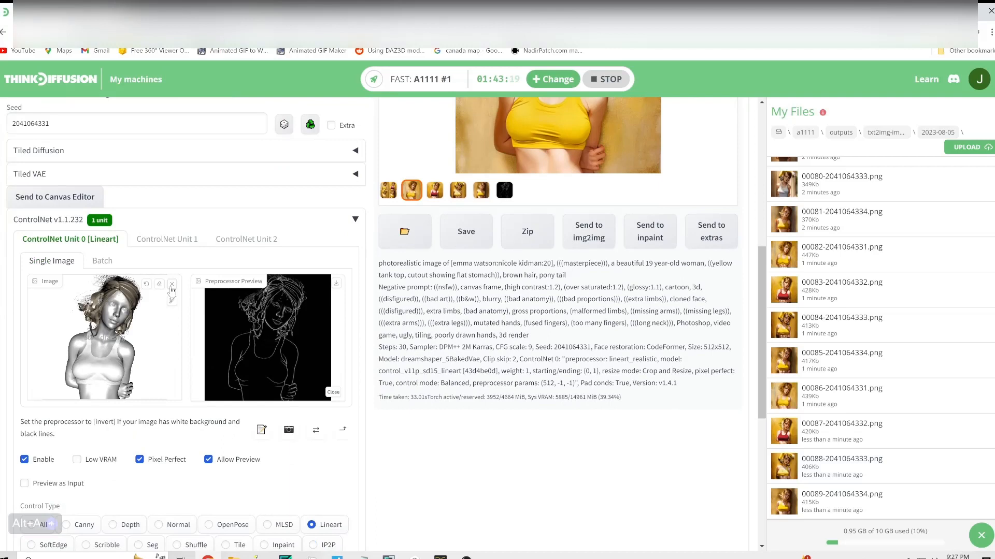
pyautogui.click(172, 285)
pyautogui.moveTo(389, 557)
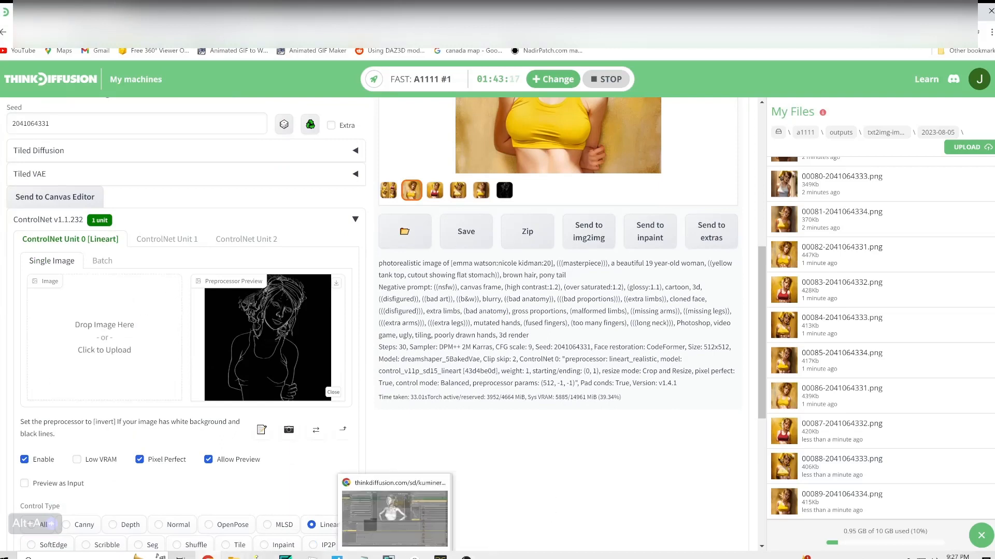
pyautogui.moveTo(233, 557)
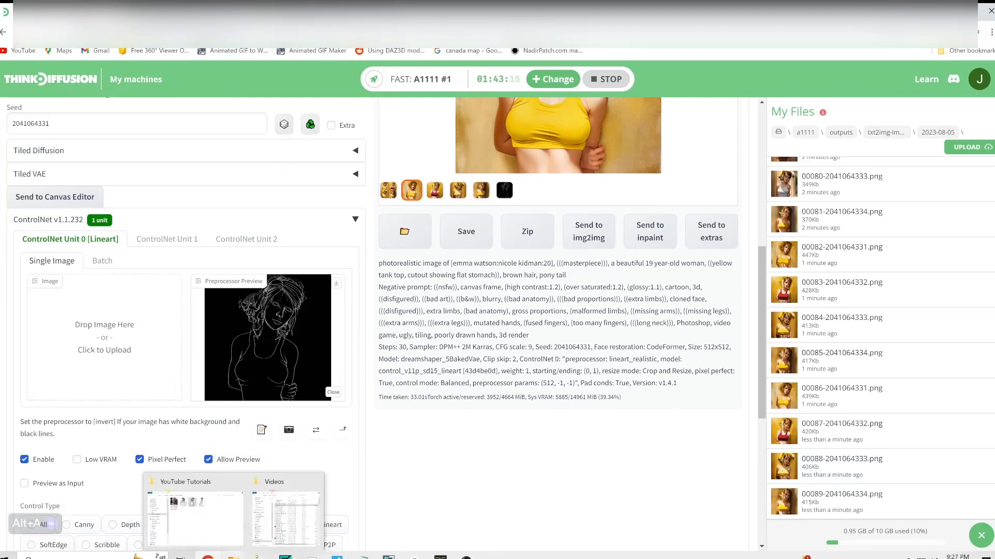
pyautogui.click(221, 483)
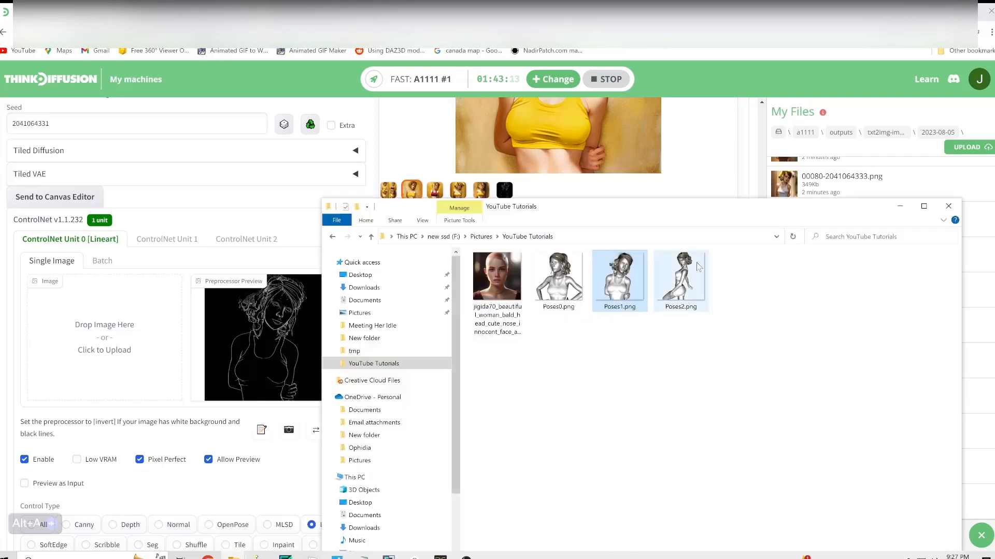
pyautogui.moveTo(694, 270); pyautogui.dragTo(144, 398)
pyautogui.scroll(-2, 212, 512)
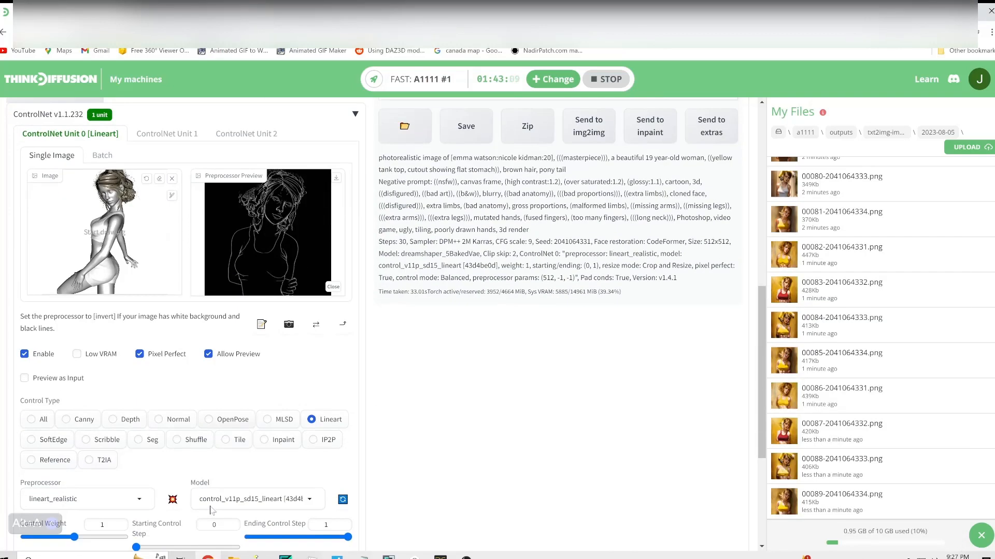
pyautogui.scroll(-1, 211, 512)
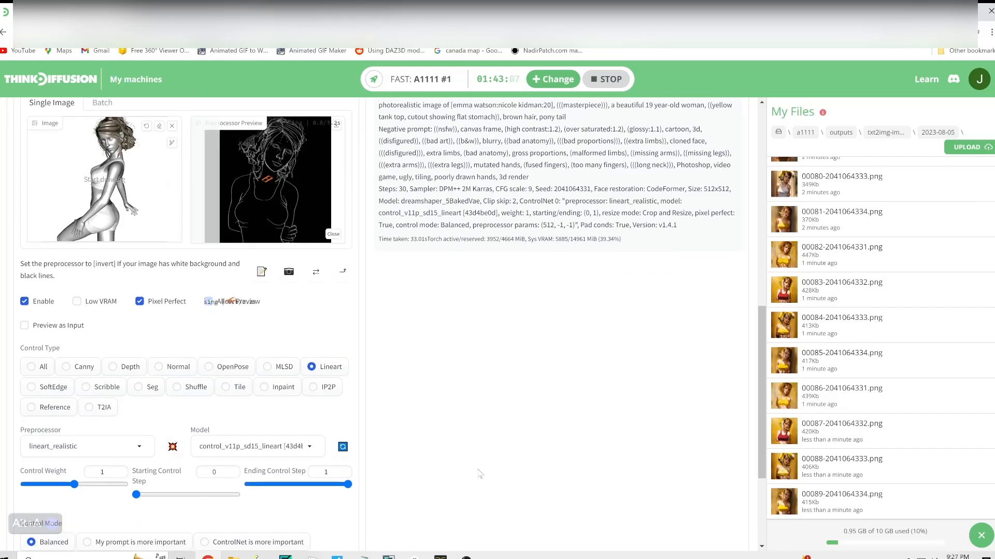
# Check the lineart preview of the new pose, then generate a batch from it and follow its progress.
pyautogui.scroll(9, 477, 461)
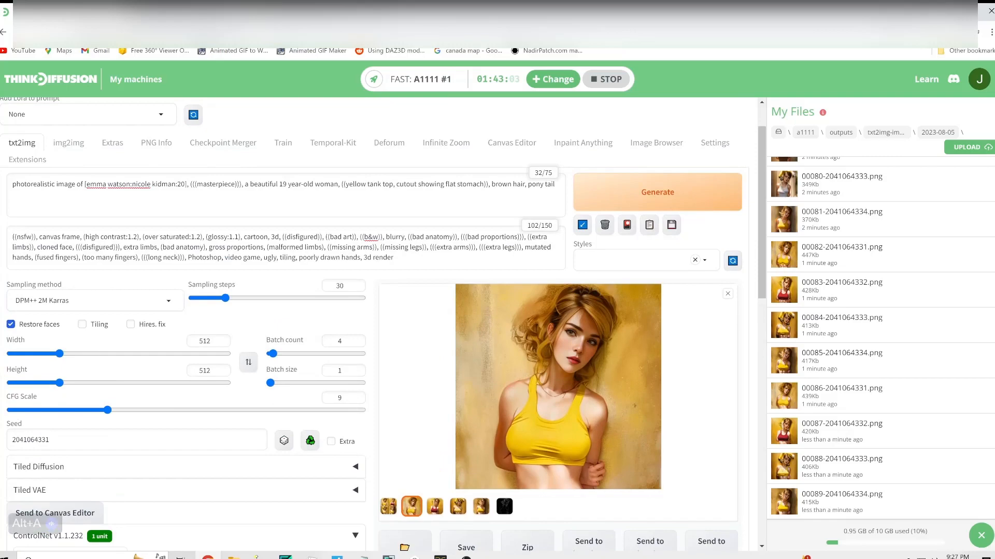
pyautogui.scroll(-2, 335, 417)
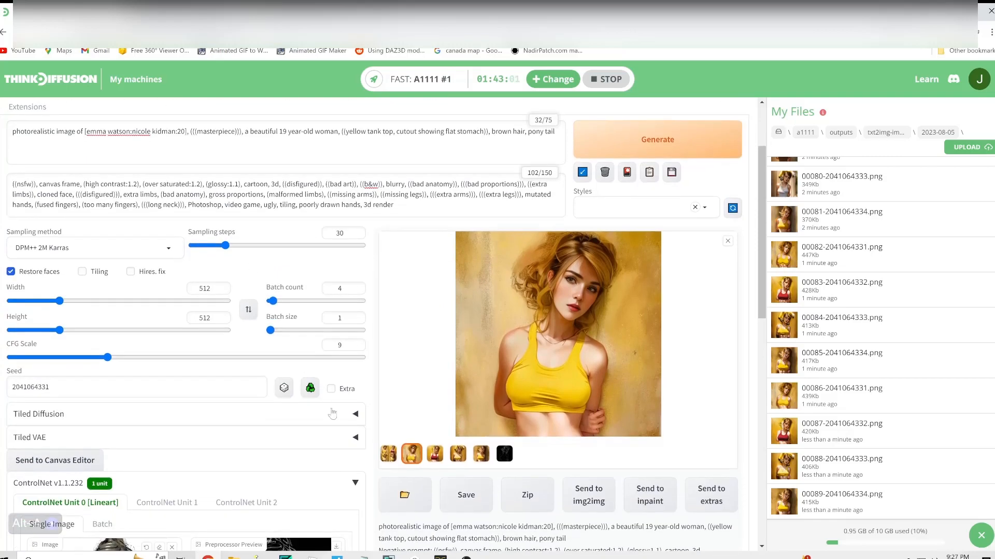
pyautogui.scroll(-2, 334, 426)
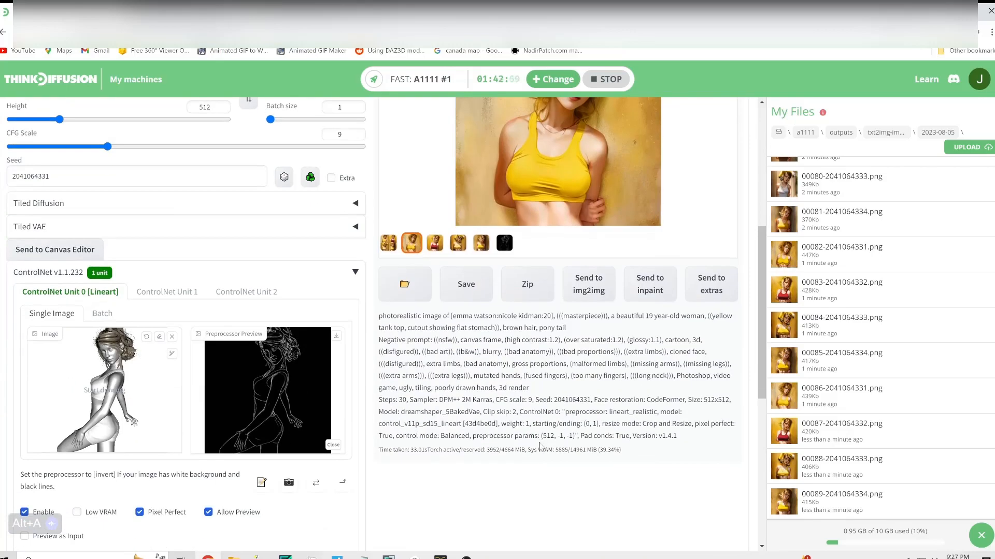
pyautogui.scroll(5, 539, 445)
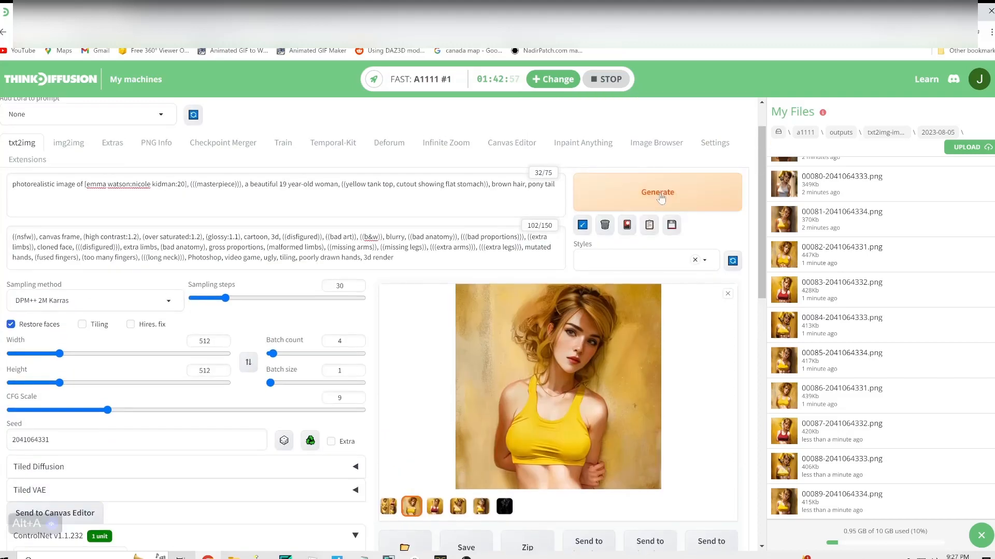
pyautogui.click(659, 195)
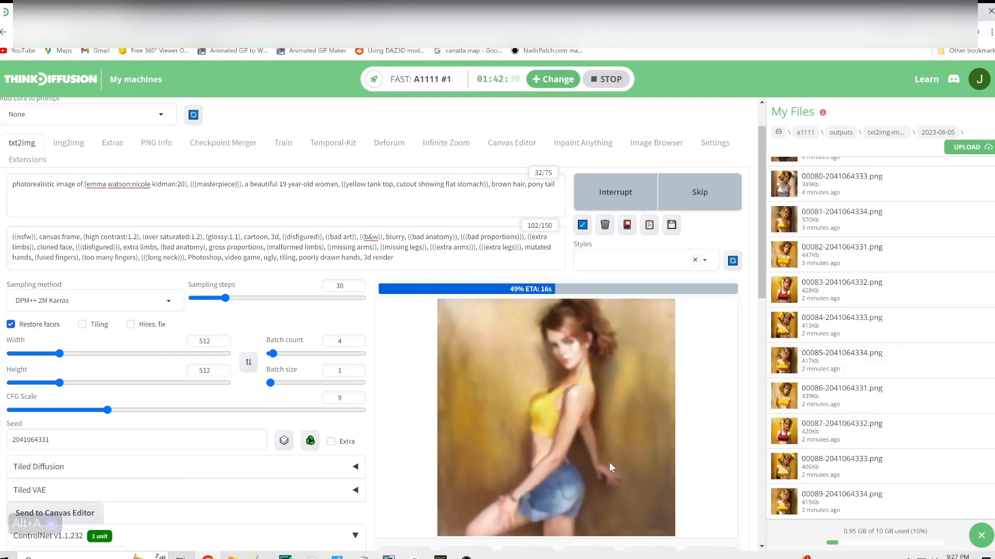
pyautogui.scroll(-2, 573, 496)
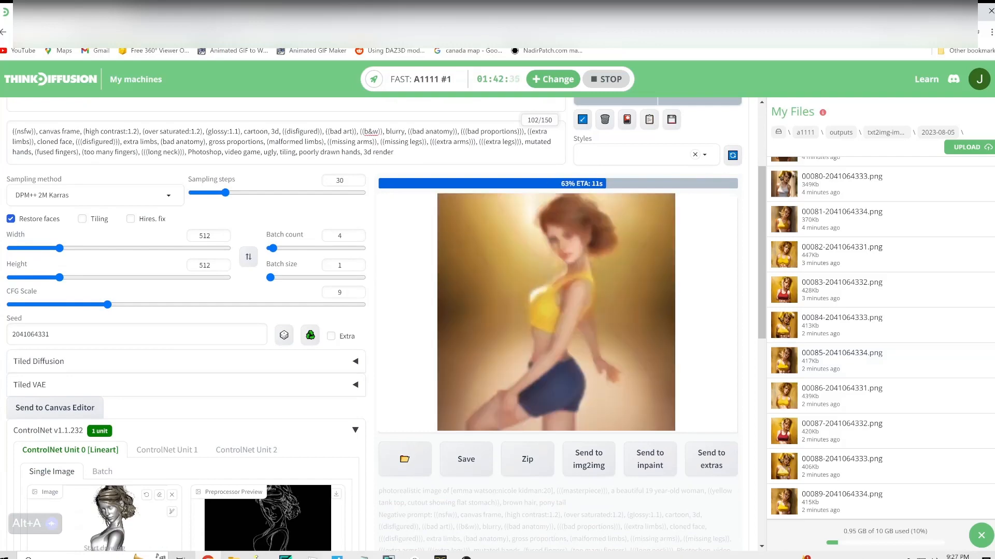
pyautogui.scroll(3, 548, 552)
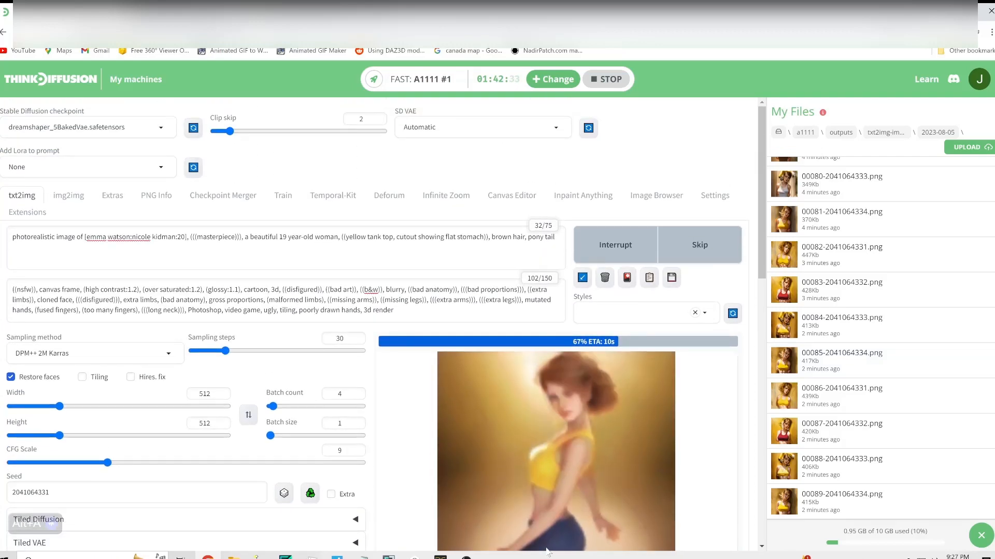
pyautogui.scroll(-2, 546, 552)
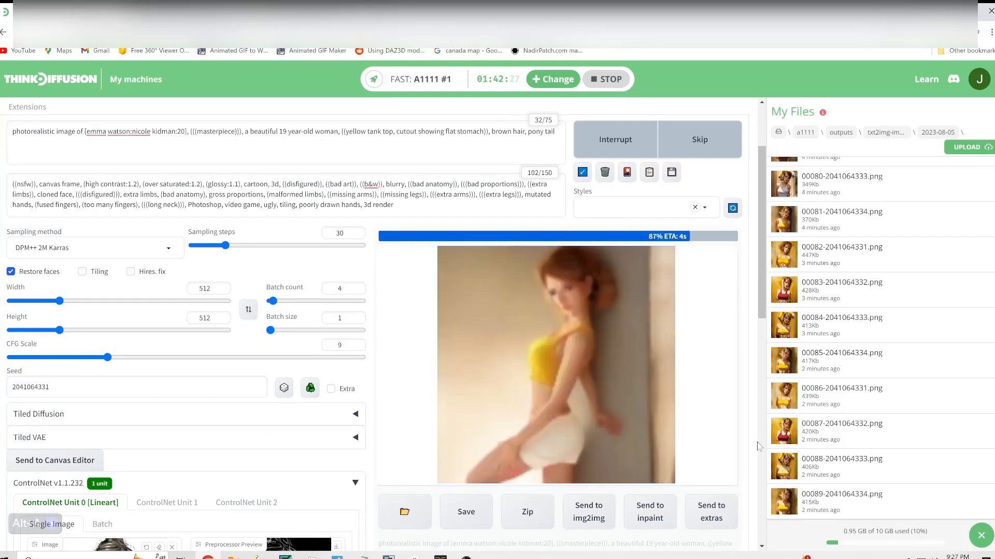
# Look through the day's output files while the batch finishes, then browse the generated images of the new pose.
pyautogui.scroll(2, 841, 306)
pyautogui.scroll(-1, 840, 305)
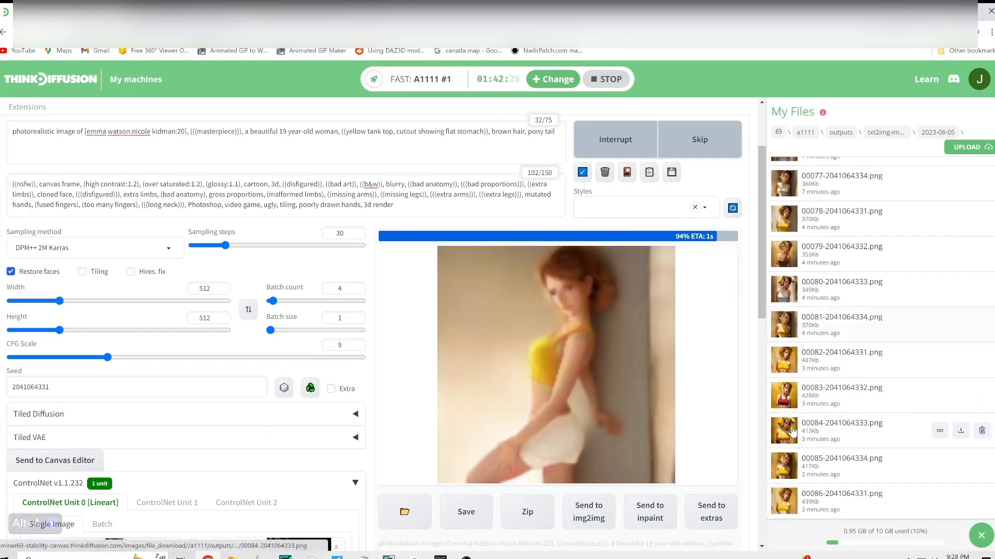
pyautogui.scroll(-1, 839, 422)
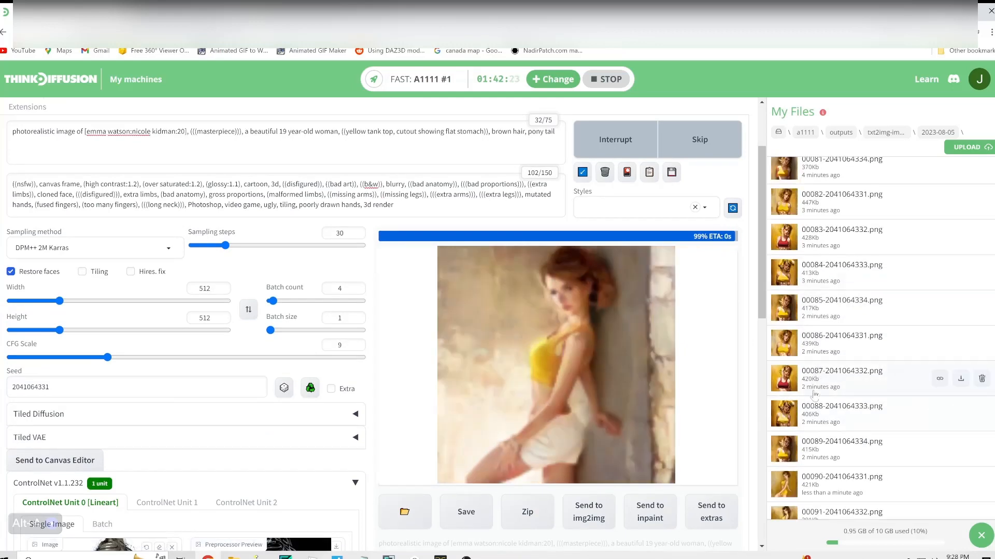
pyautogui.scroll(-1, 821, 393)
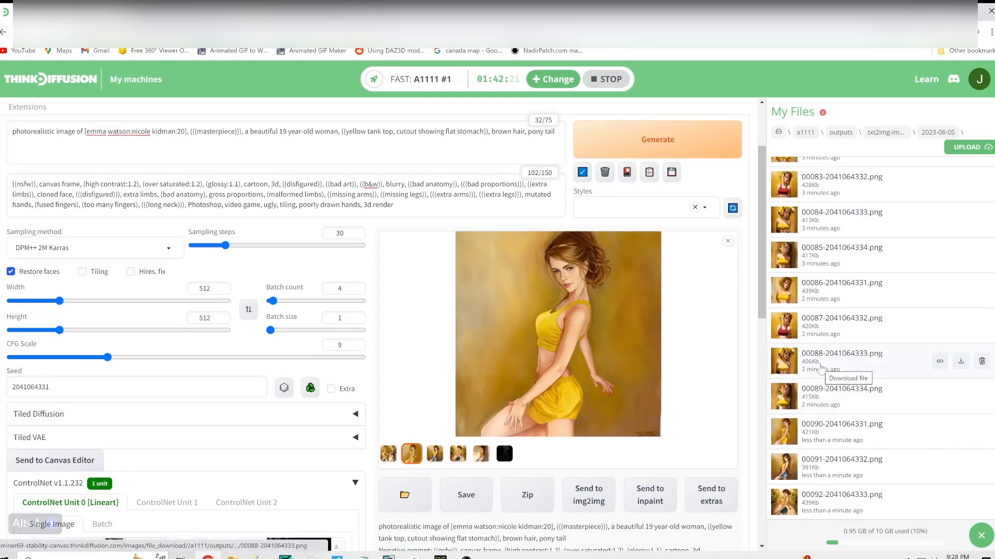
pyautogui.click(437, 459)
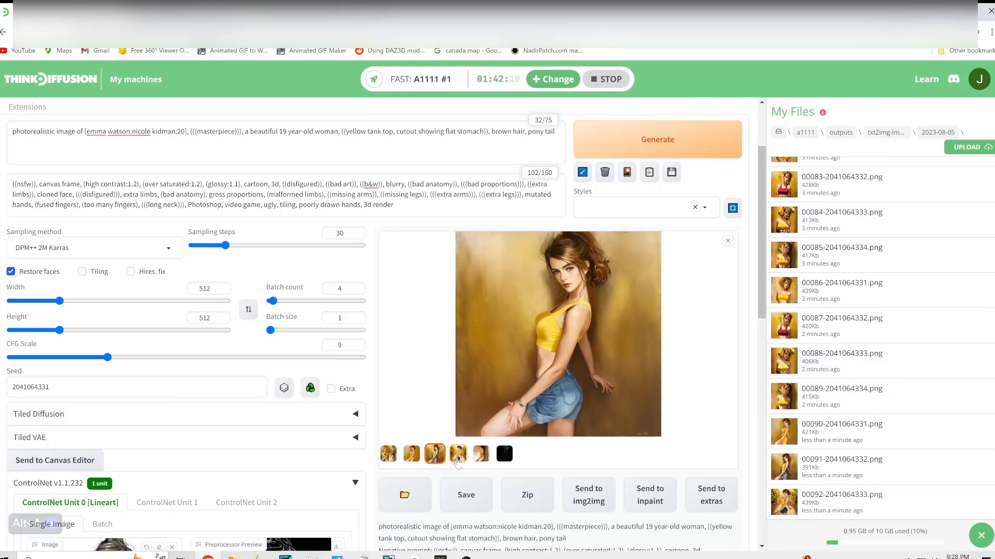
pyautogui.click(458, 456)
pyautogui.click(477, 458)
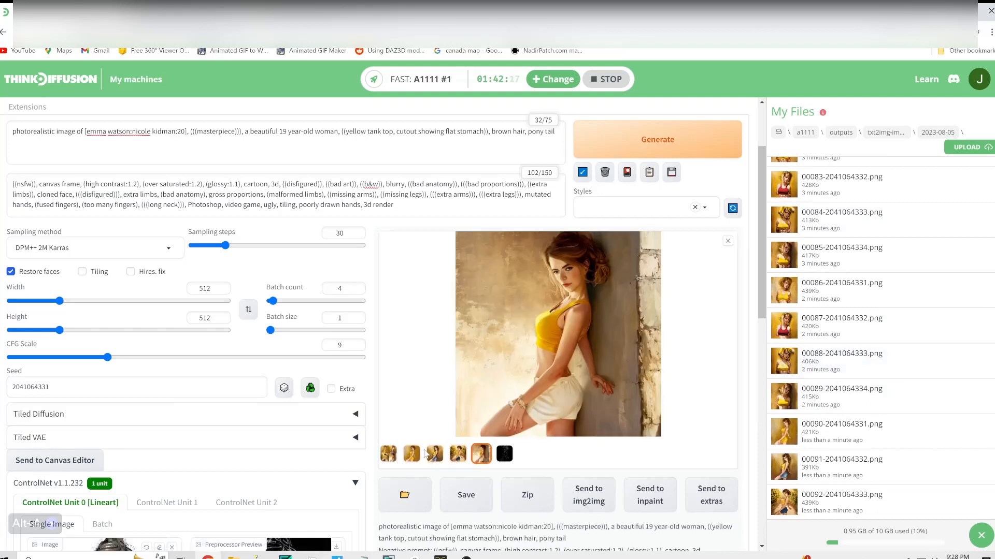
pyautogui.click(417, 457)
pyautogui.press('Right')
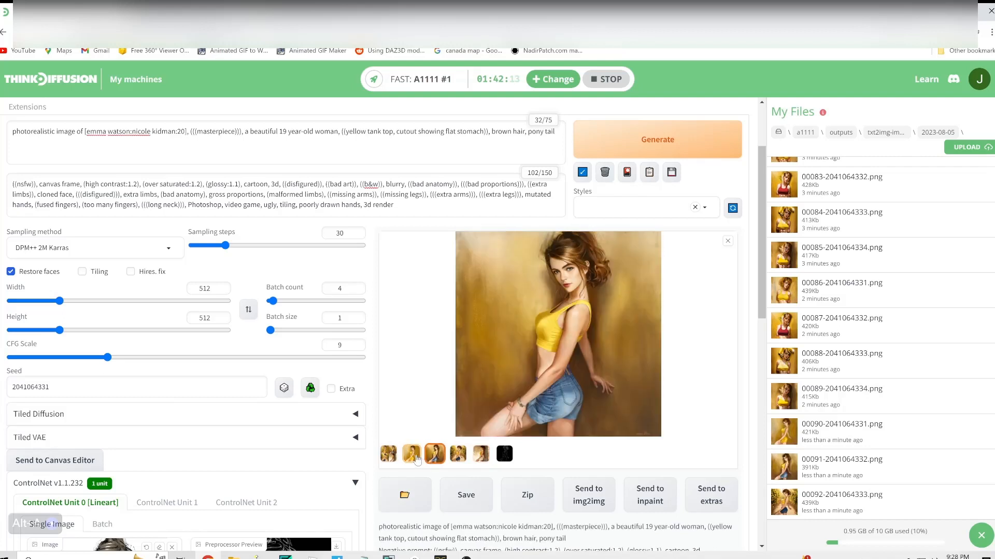
# View the new-pose images with yellow shorts and with the light denim bottoms at full size, one after the other.
pyautogui.click(417, 458)
pyautogui.click(582, 374)
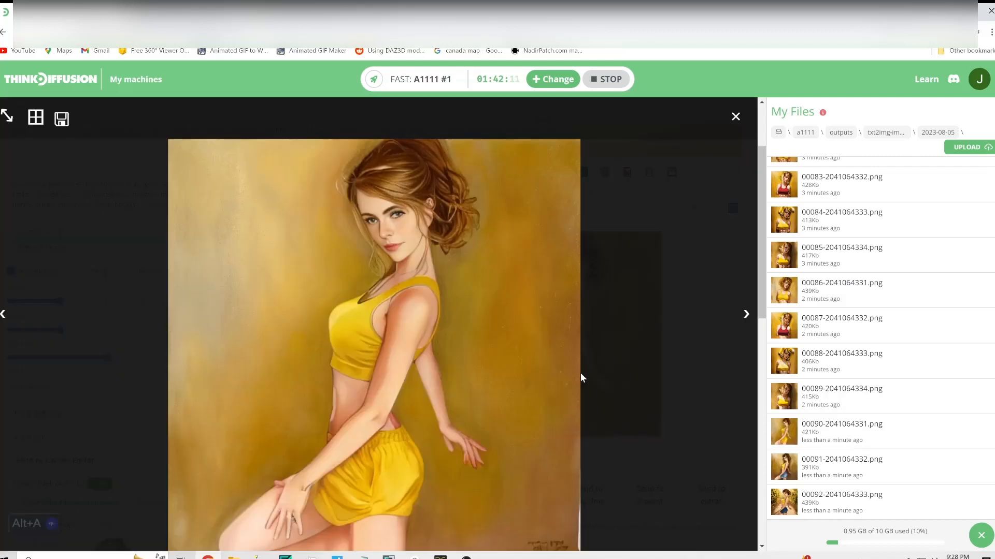
pyautogui.click(735, 117)
pyautogui.click(439, 454)
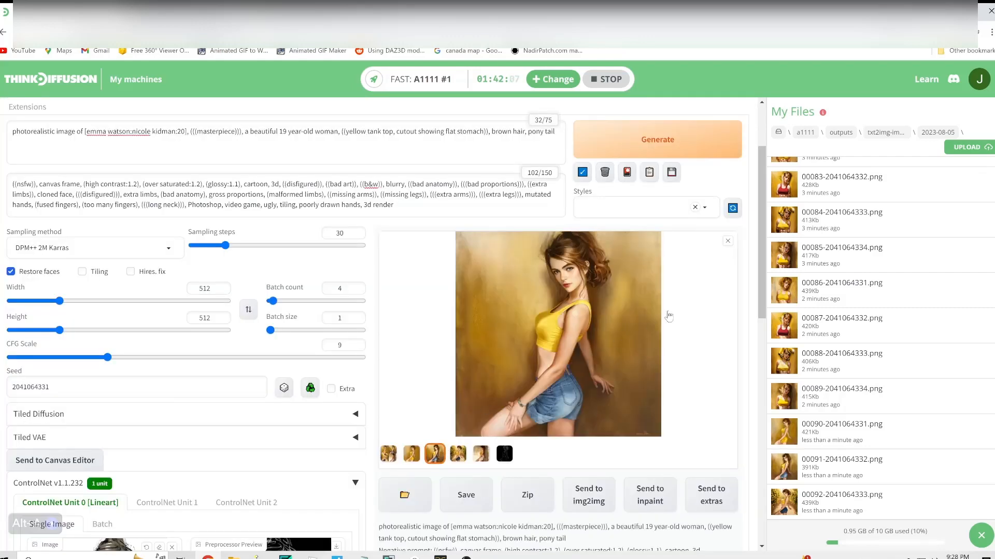
pyautogui.click(666, 311)
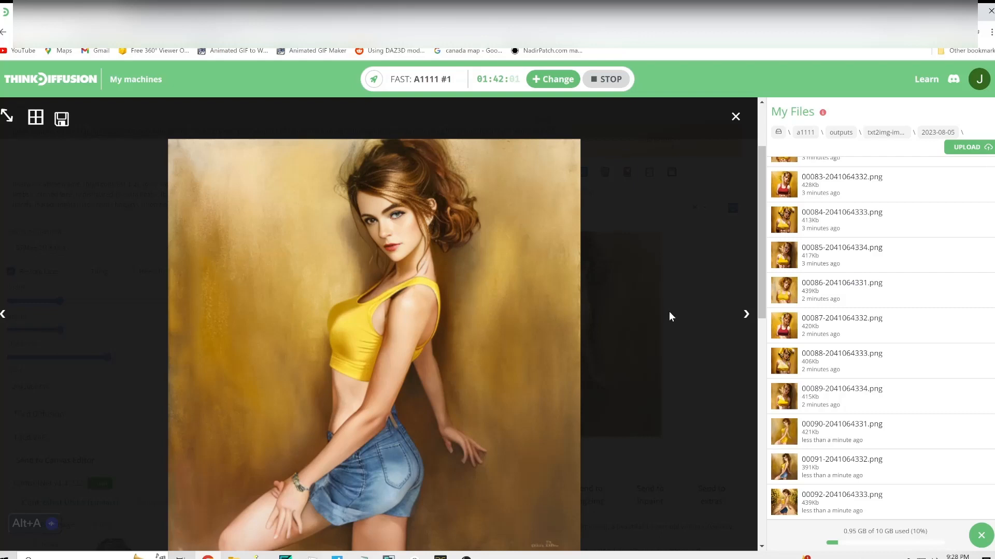
pyautogui.click(736, 116)
# View the new-pose image with dark blue denim shorts on the tree-lined path at full size, then close it.
pyautogui.scroll(-4, 232, 449)
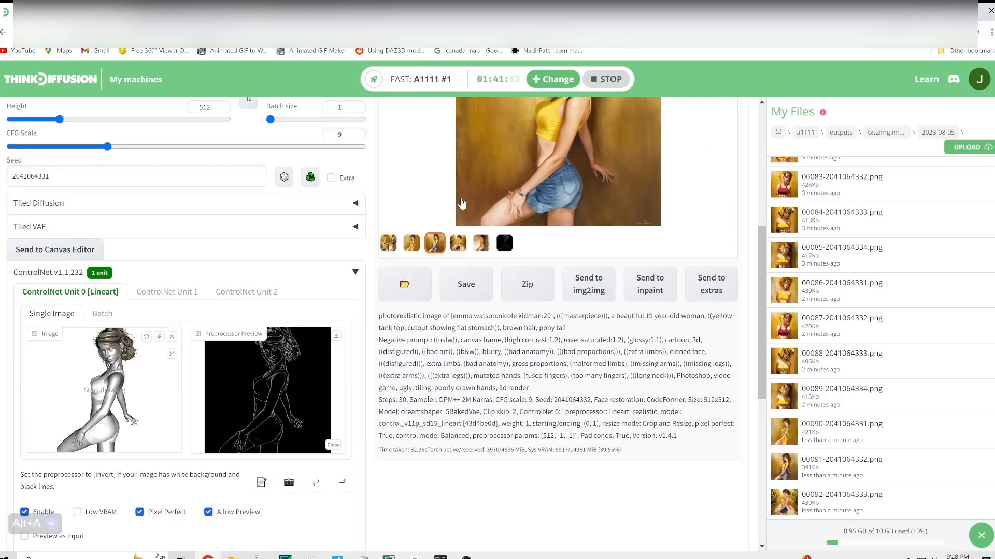
pyautogui.click(458, 243)
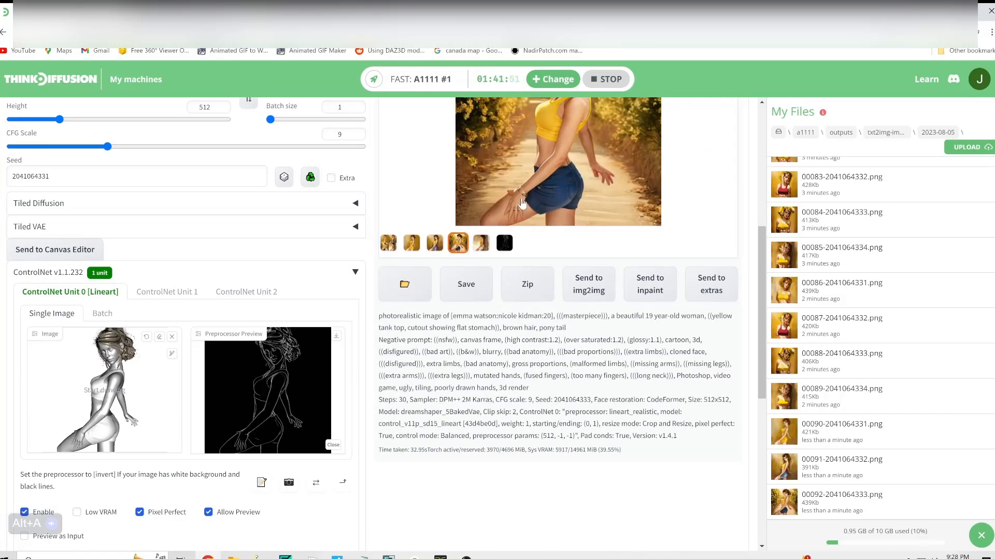
pyautogui.click(521, 202)
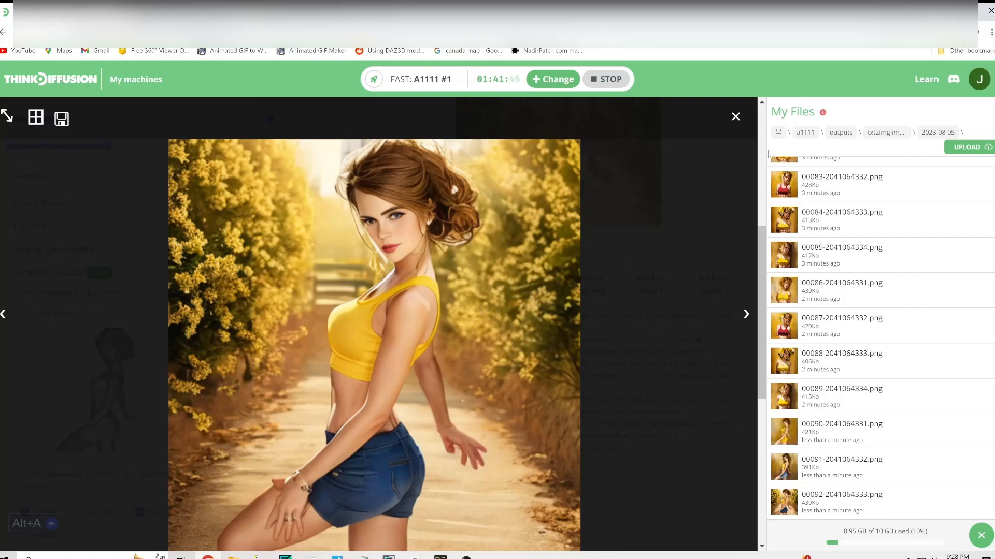
pyautogui.click(736, 117)
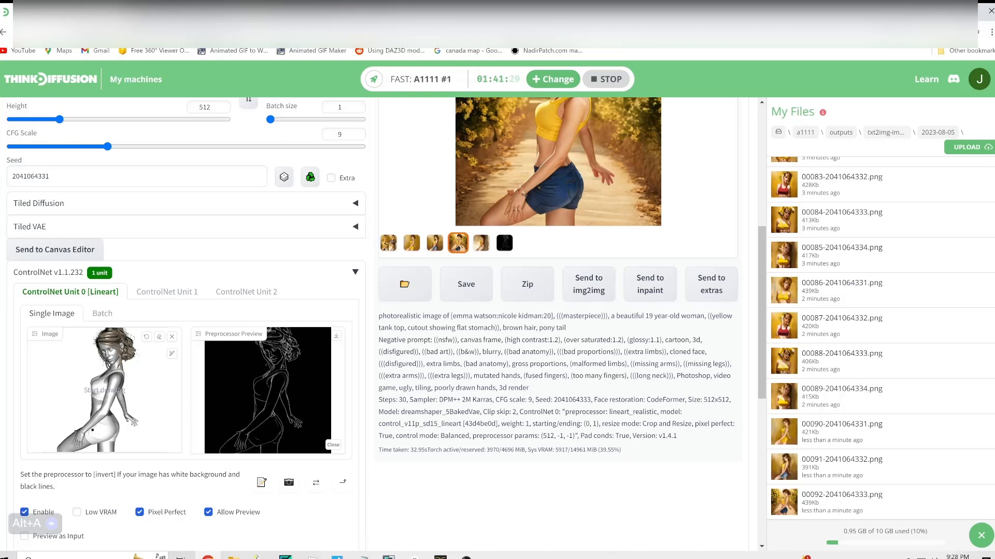
# Enable Hires. fix with the 4x-UltraSharp upscaler and generate the batch again.
pyautogui.scroll(-1, 248, 445)
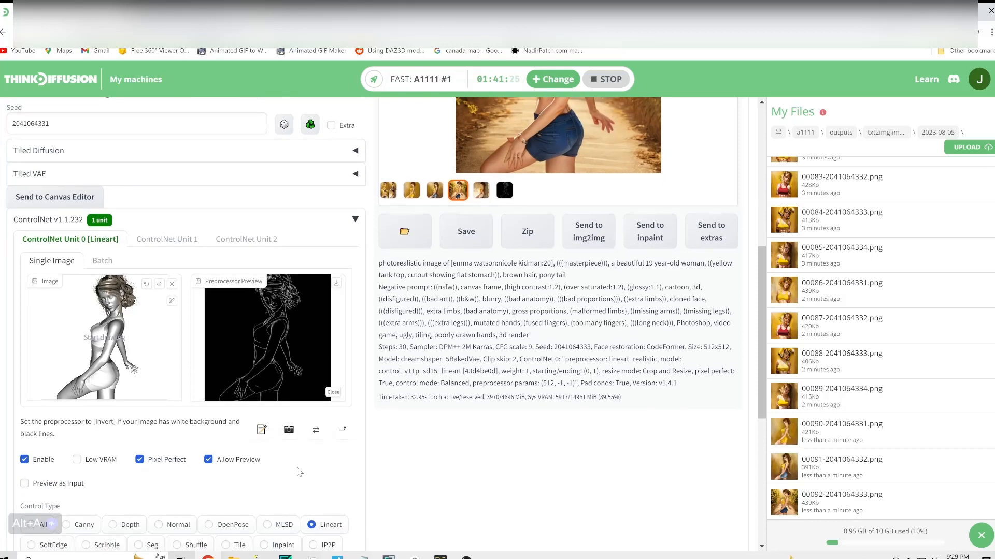
pyautogui.scroll(3, 298, 470)
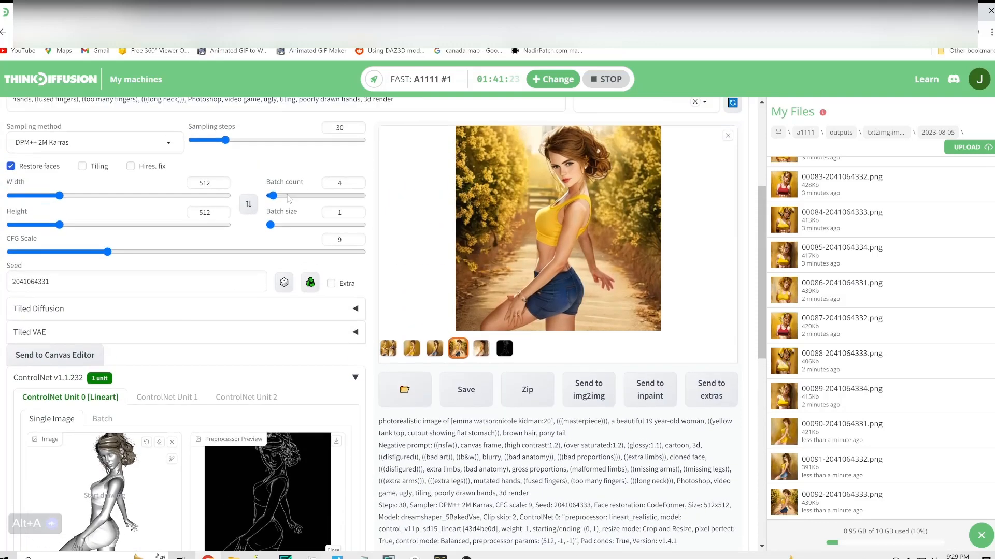
pyautogui.scroll(2, 290, 199)
pyautogui.click(130, 271)
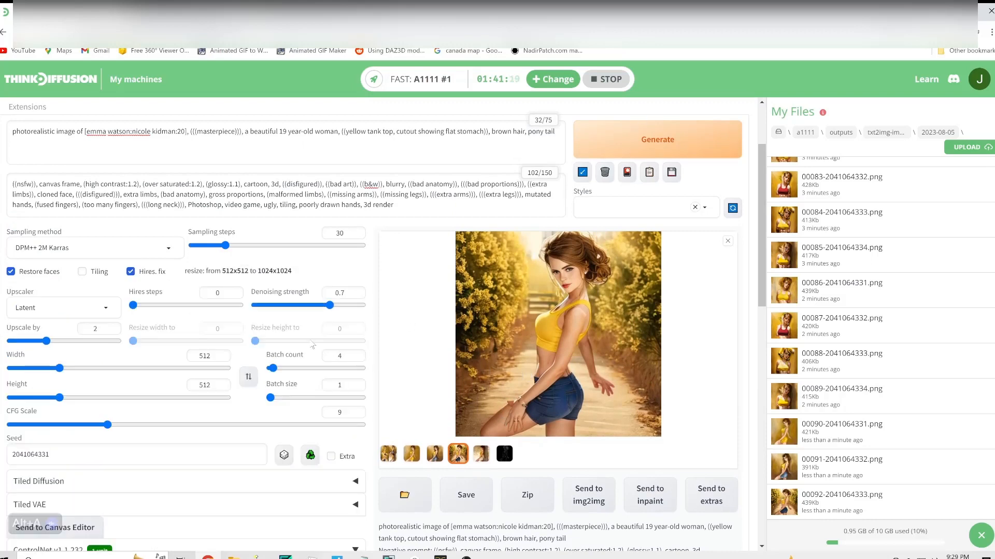
pyautogui.click(106, 309)
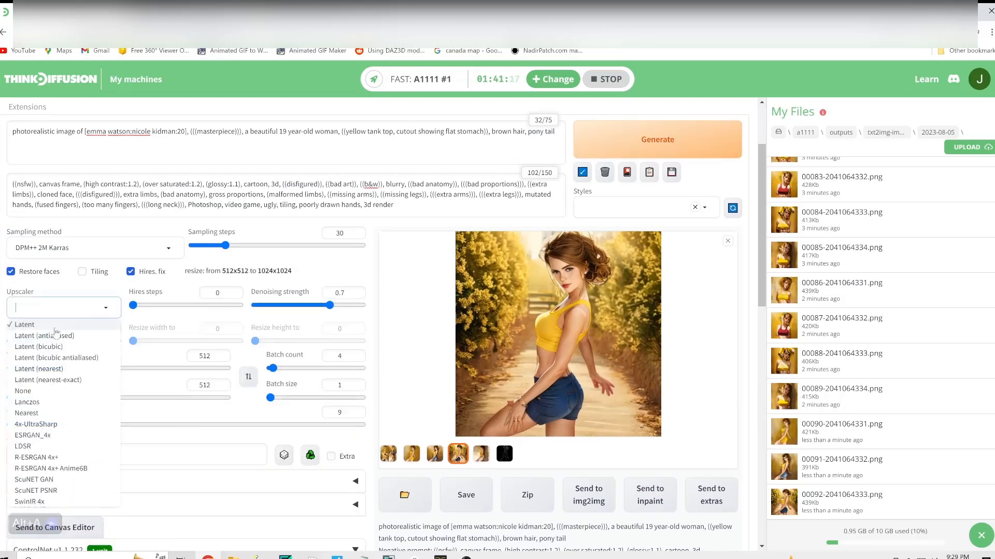
pyautogui.click(36, 424)
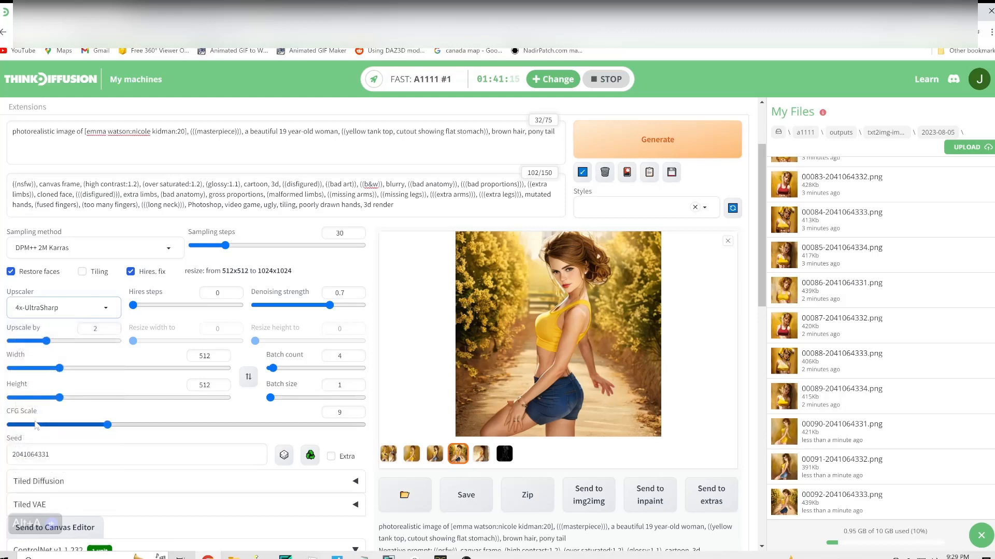
pyautogui.click(645, 137)
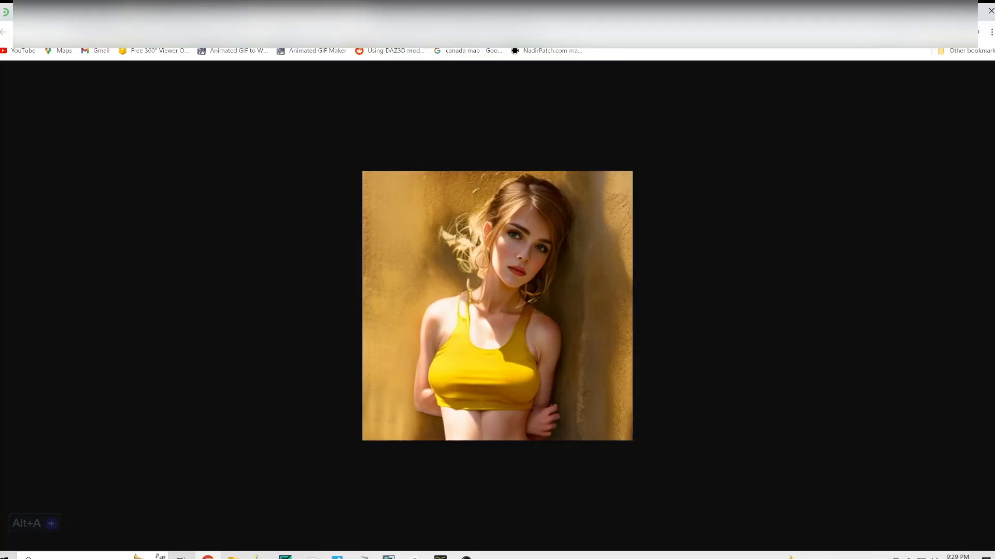
# Compare the opened yellow-top images with hands on hips and arms behind the back, then return to the generation page.
pyautogui.hotkey('ctrl', 'shift', 'Tab')
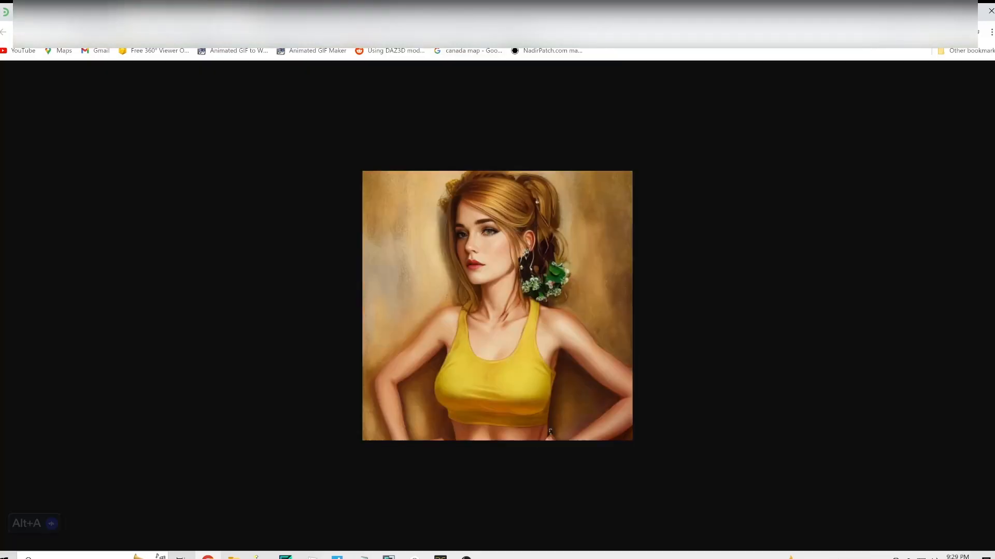
pyautogui.hotkey('ctrl', 'shift', 'Tab')
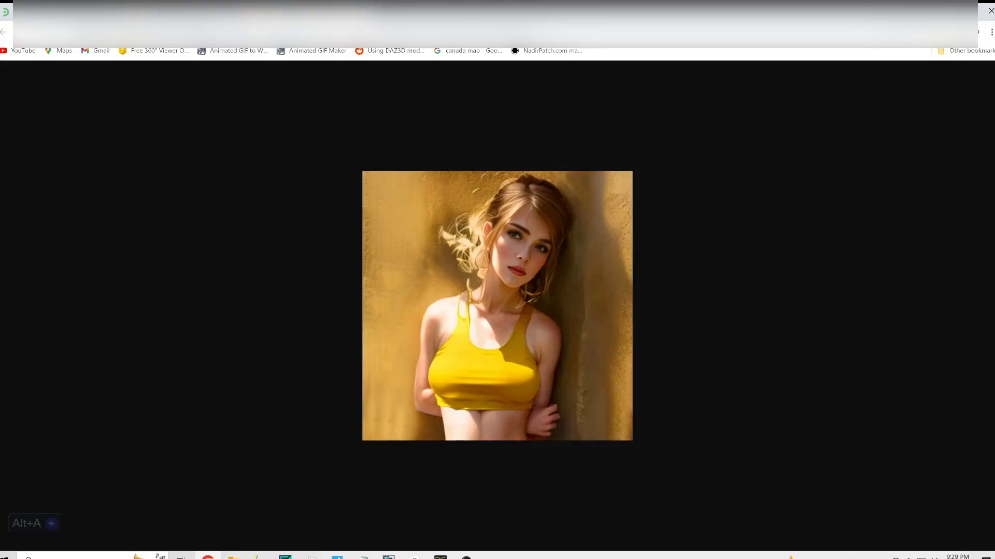
pyautogui.hotkey('ctrl', 'shift', 'Tab')
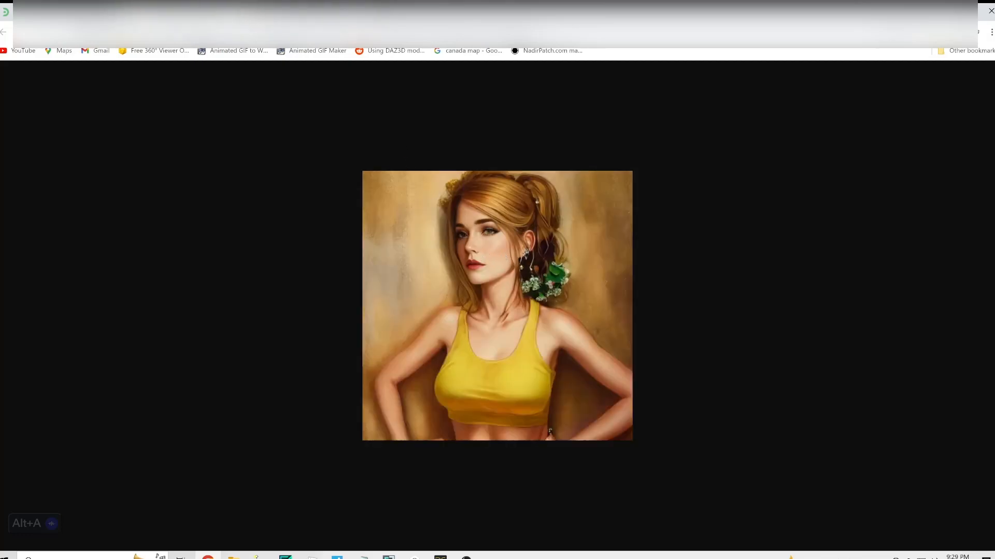
pyautogui.hotkey('ctrl', 'shift', 'Tab')
pyautogui.hotkey('ctrl', 'shift', 'Tab')
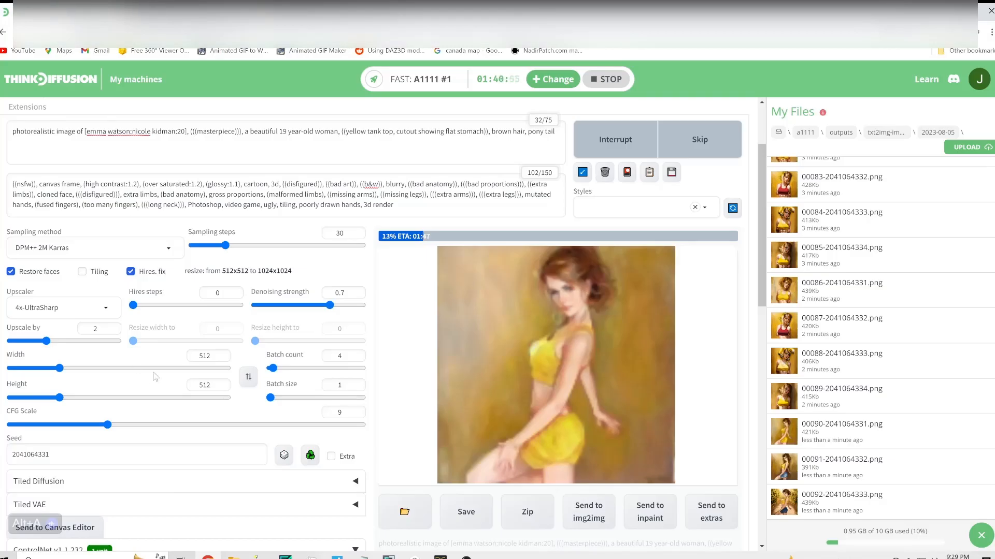
# Open Poses1.png from the YouTube Tutorials folder in the image viewer and examine its head and hair up close.
pyautogui.scroll(-6, 235, 351)
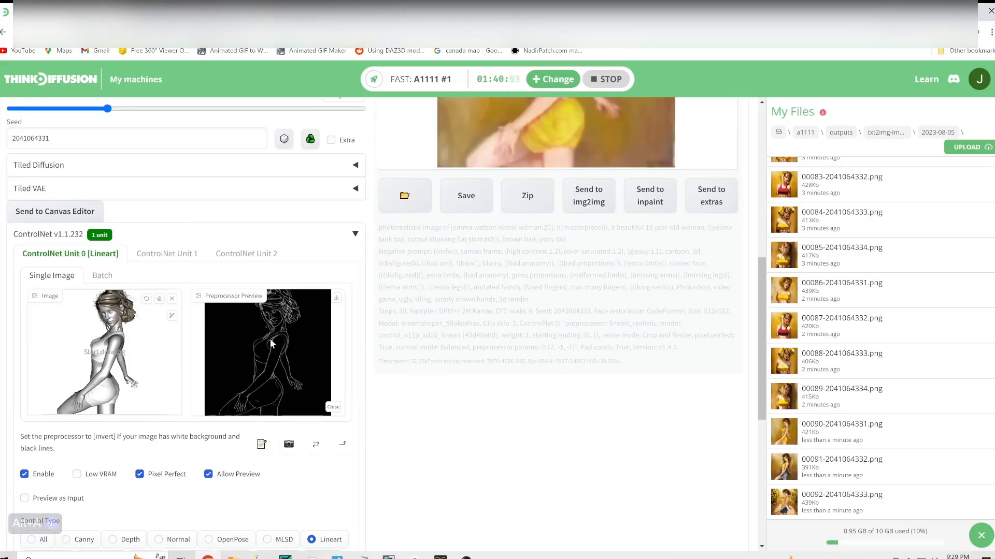
pyautogui.moveTo(233, 557)
pyautogui.click(212, 501)
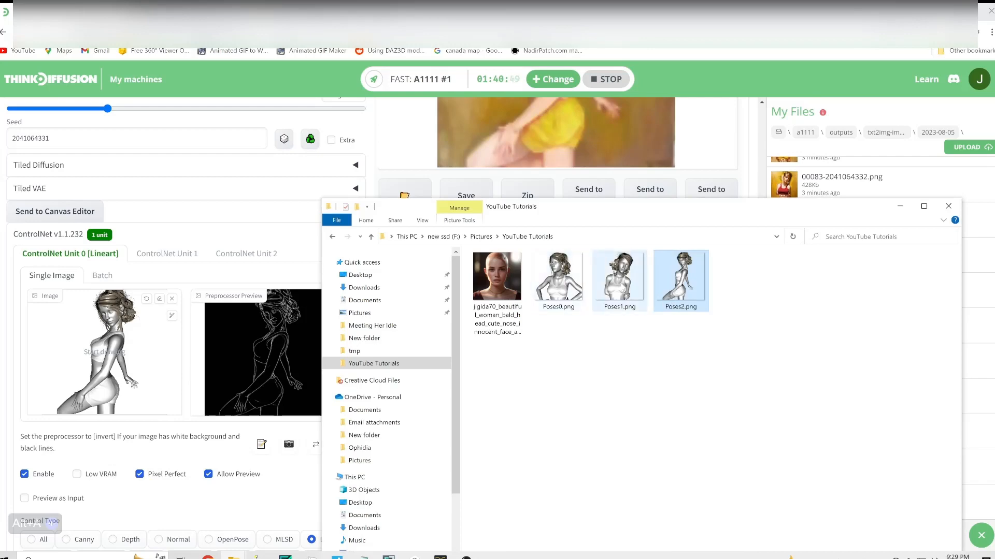
pyautogui.click(615, 288)
pyautogui.doubleClick(615, 288)
pyautogui.scroll(5, 670, 276)
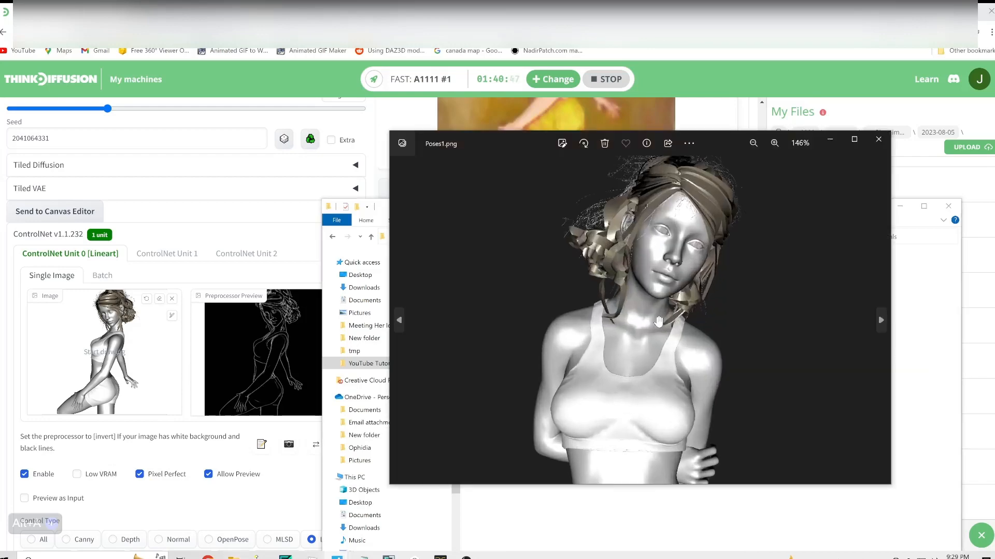
pyautogui.scroll(2, 670, 276)
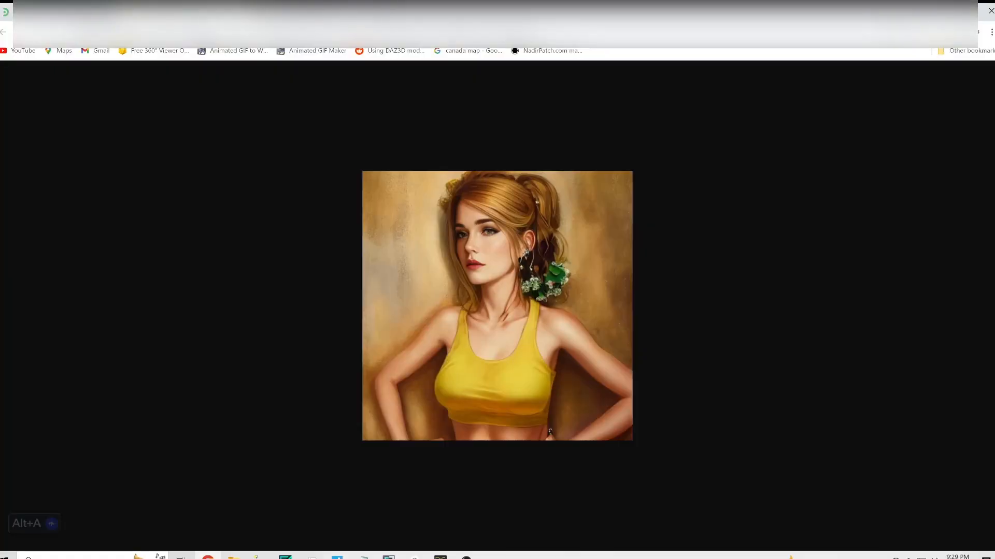
# Place a smaller Poses1.png window beside the arms-behind-back result, compare their hair and pose, then return to the generation page.
pyautogui.click(308, 12)
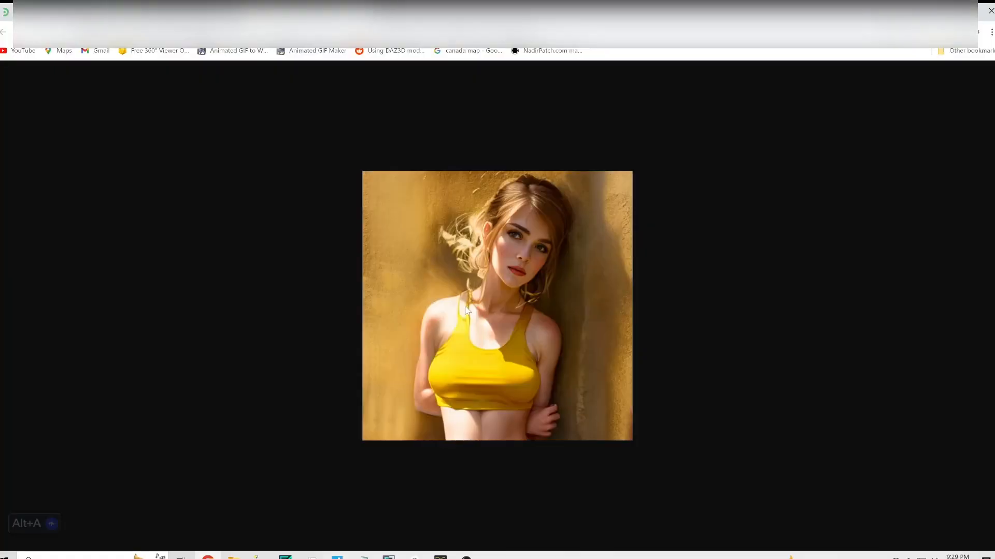
pyautogui.moveTo(233, 557)
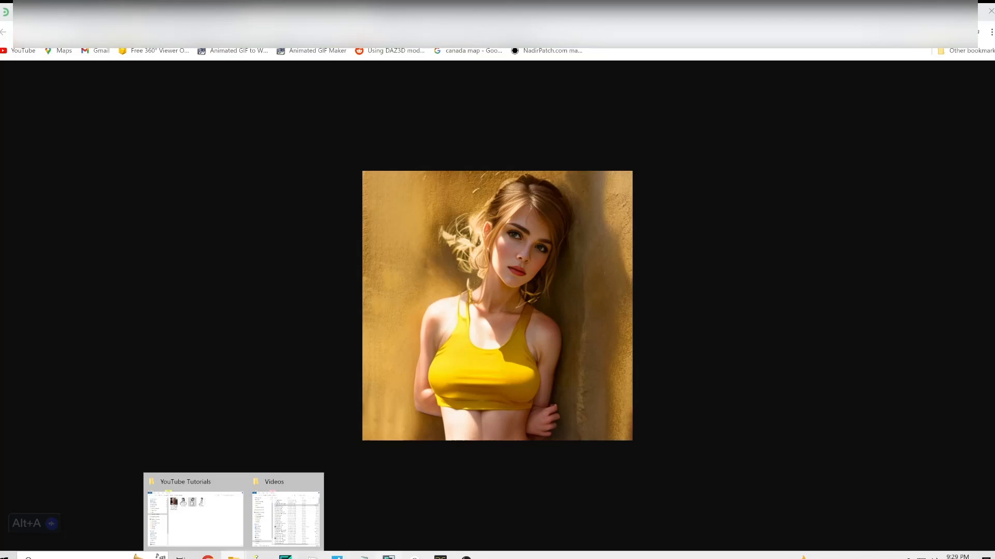
pyautogui.moveTo(337, 557)
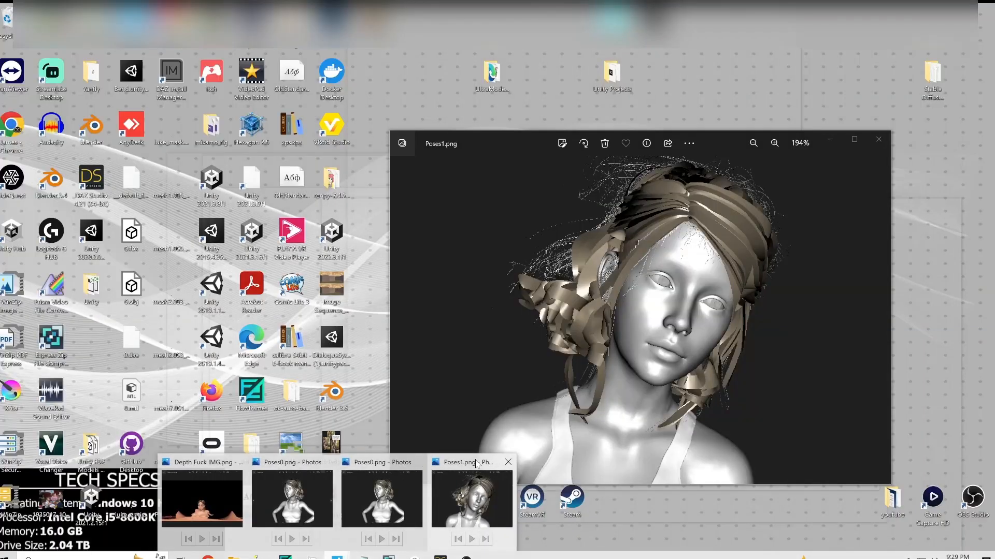
pyautogui.click(476, 462)
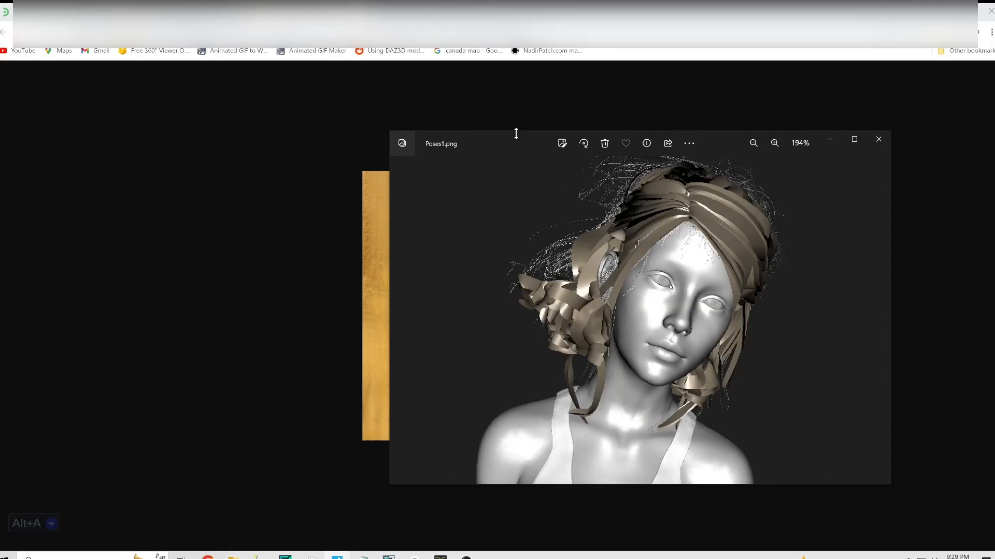
pyautogui.moveTo(515, 141); pyautogui.dragTo(102, 138)
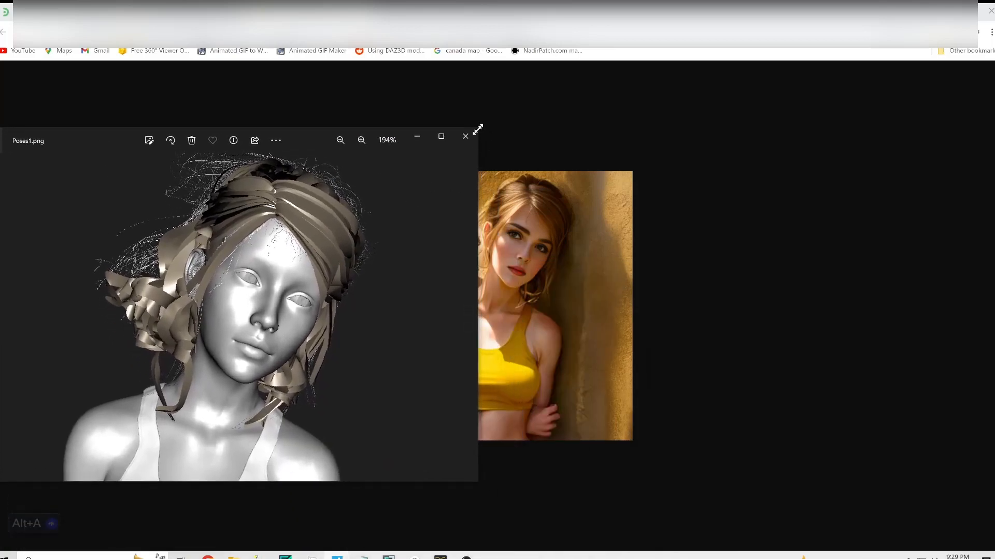
pyautogui.moveTo(478, 129); pyautogui.dragTo(389, 252)
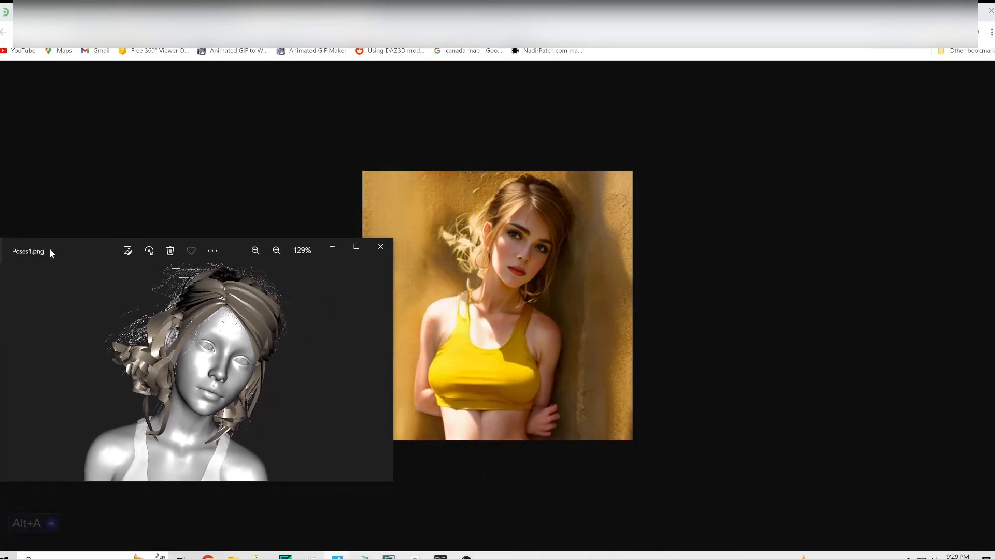
pyautogui.moveTo(48, 250); pyautogui.dragTo(146, 185)
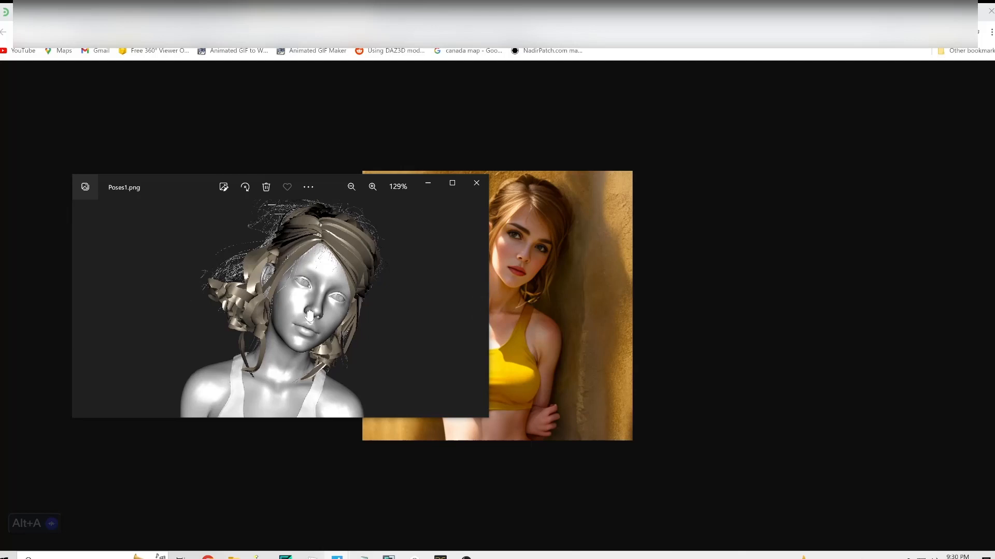
pyautogui.click(143, 157)
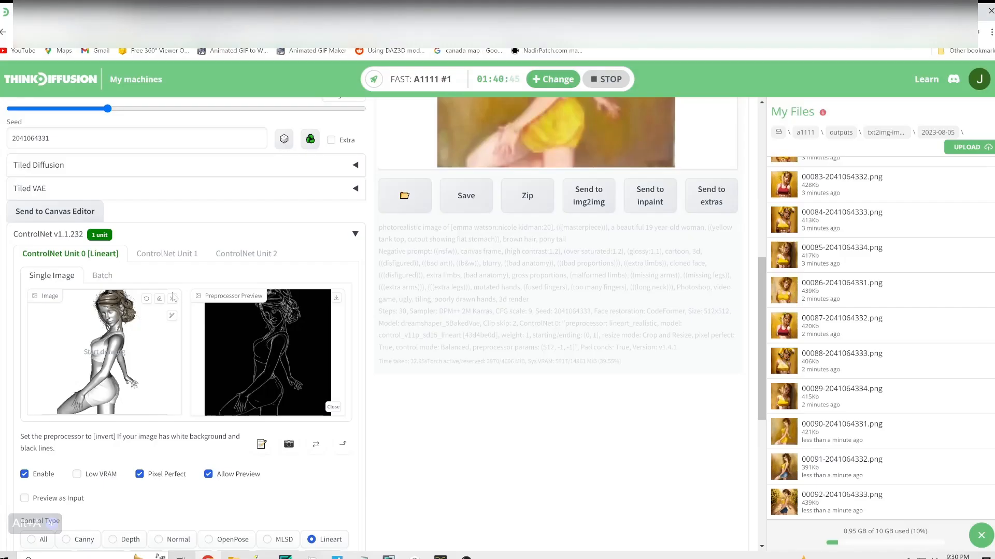
# Review the generation settings during the run and compare the opened arms-behind-back and hands-on-hips images.
pyautogui.scroll(5, 217, 396)
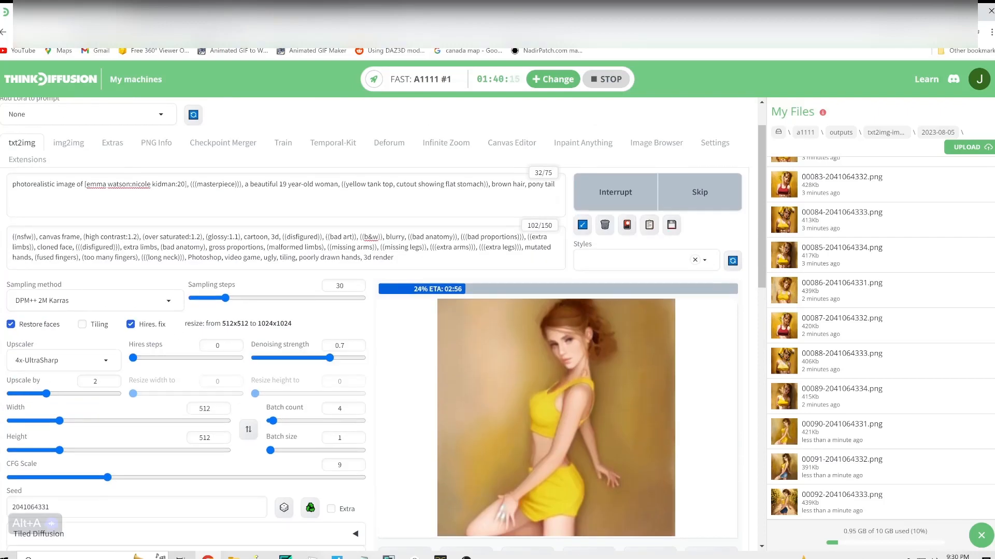
pyautogui.scroll(-1, 160, 397)
pyautogui.scroll(2, 160, 397)
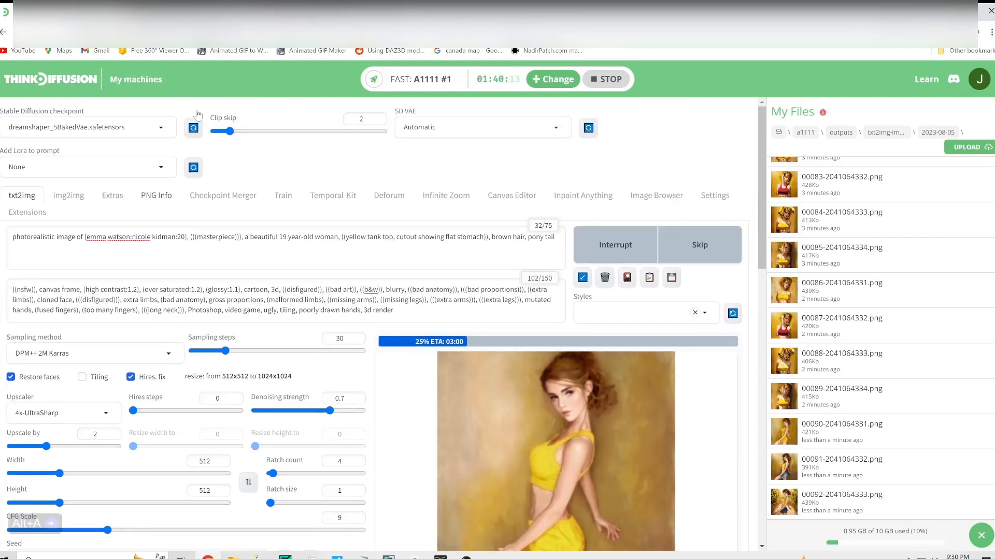
pyautogui.scroll(-4, 159, 397)
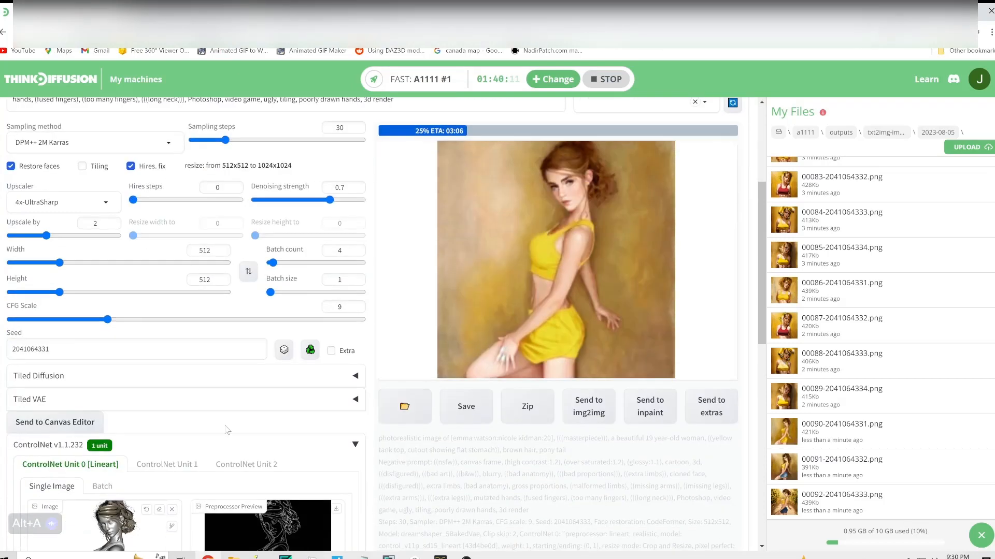
pyautogui.scroll(-2, 164, 529)
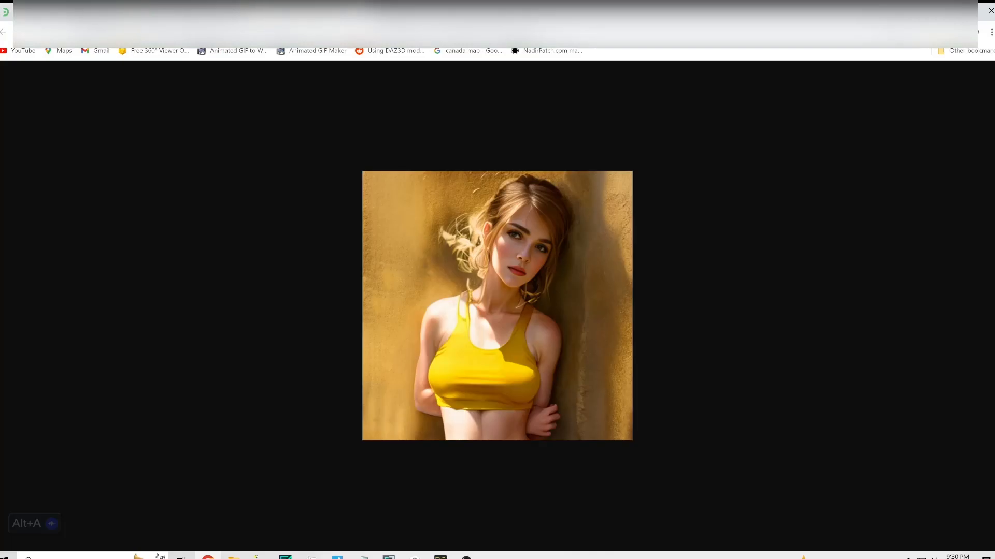
pyautogui.click(186, 11)
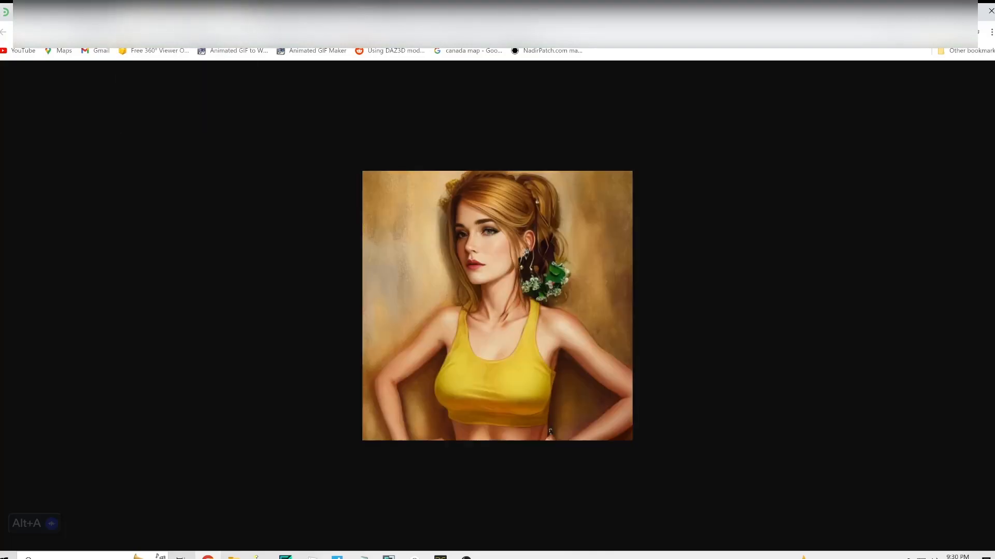
pyautogui.click(305, 12)
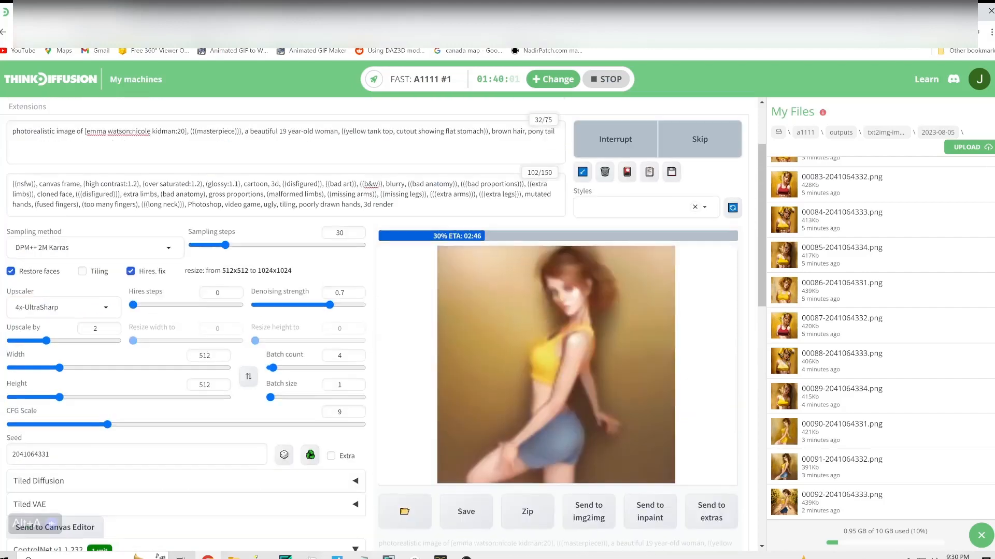
pyautogui.scroll(2, 373, 311)
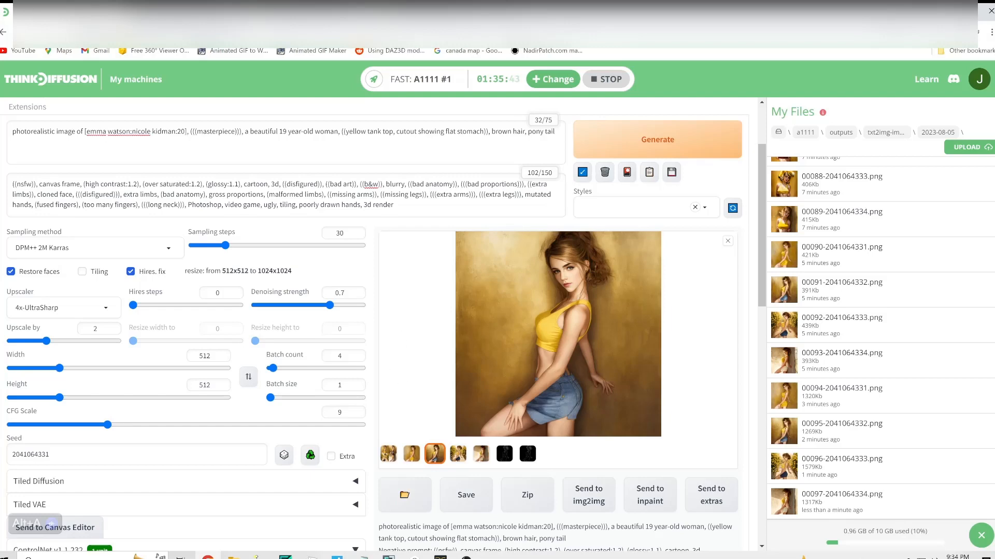
# Compare the upscaled side pose in the denim skirt with the other opened poses, then return to the generation page.
pyautogui.hotkey('ctrl', 'Tab')
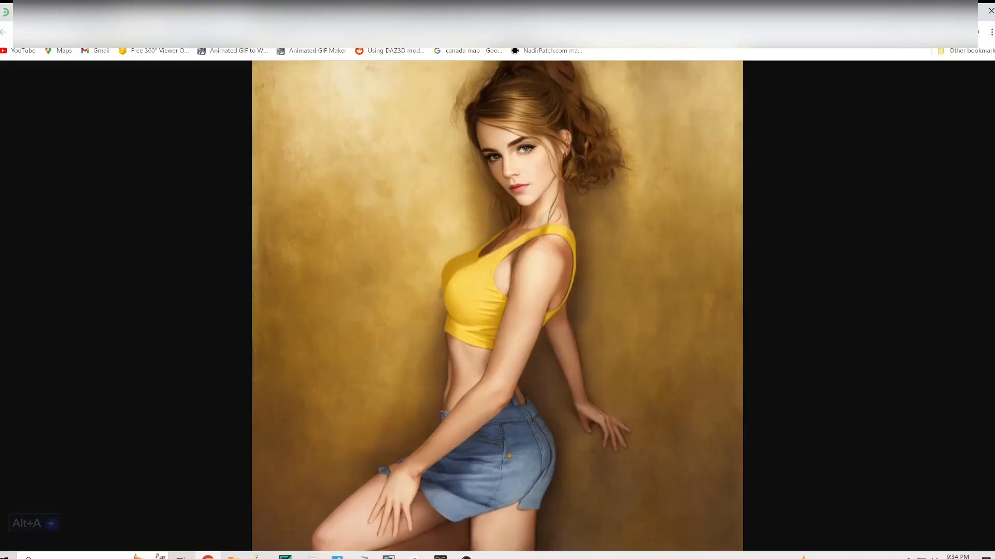
pyautogui.hotkey('ctrl', 'Tab')
pyautogui.hotkey('ctrl', 'Tab')
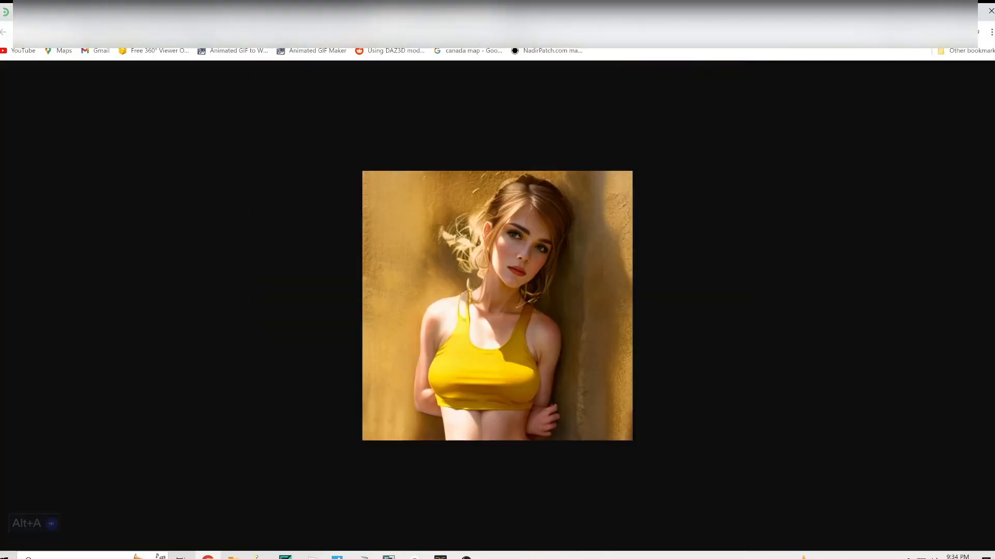
pyautogui.hotkey('ctrl', 'Tab')
pyautogui.hotkey('ctrl', 'Tab')
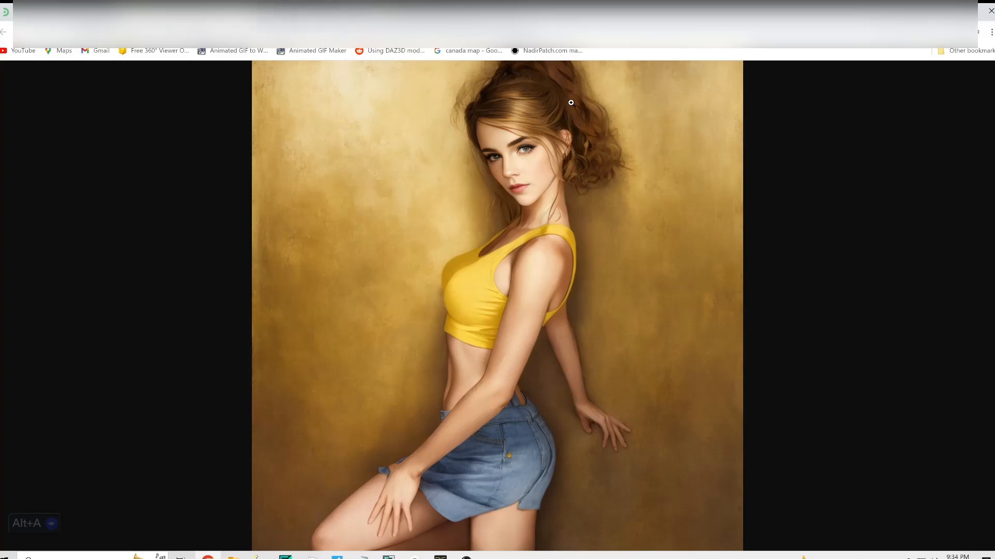
pyautogui.hotkey('ctrl', 'Tab')
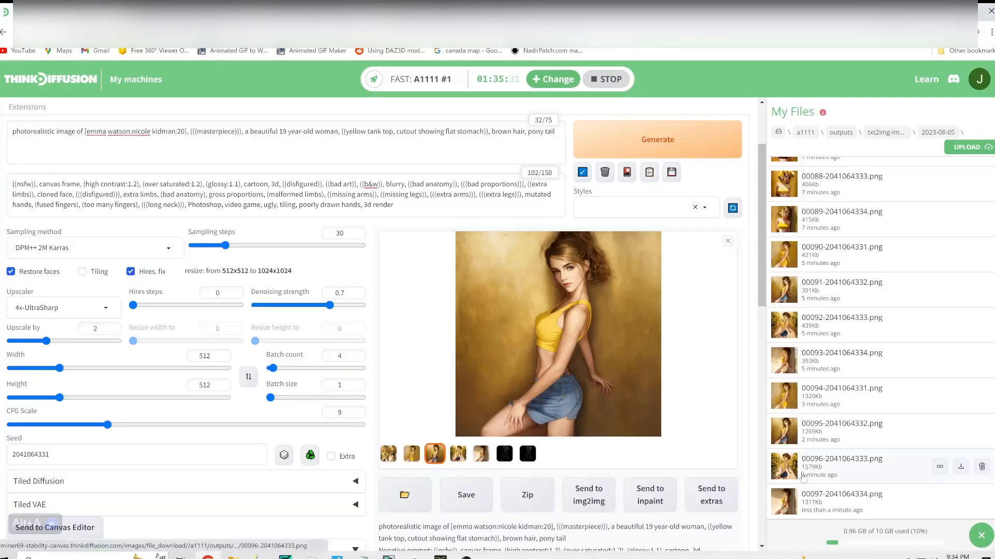
# Open the upscaled results 00096-2041064333.png and 00097-2041064334.png from the output files and examine their clothing and backgrounds.
pyautogui.click(786, 461)
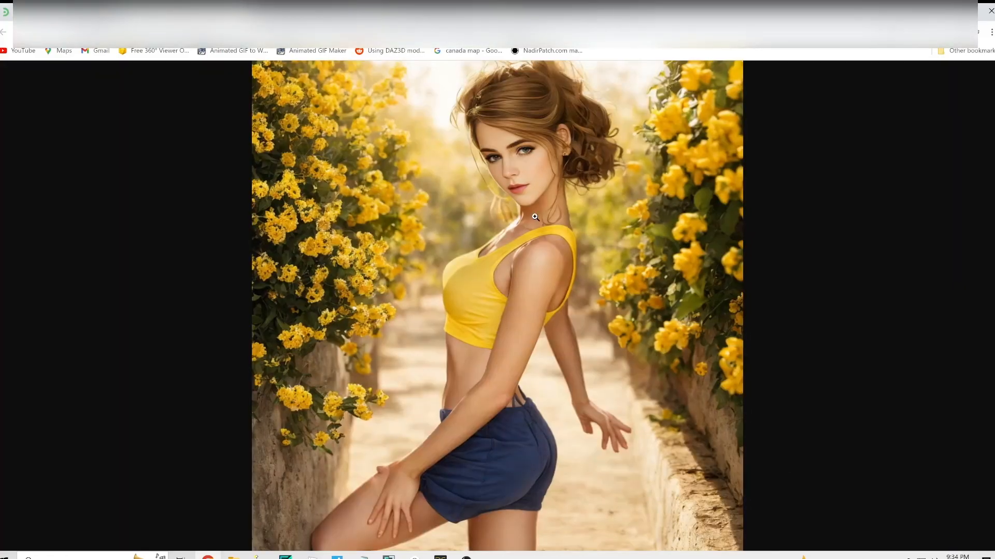
pyautogui.click(57, 14)
pyautogui.click(790, 441)
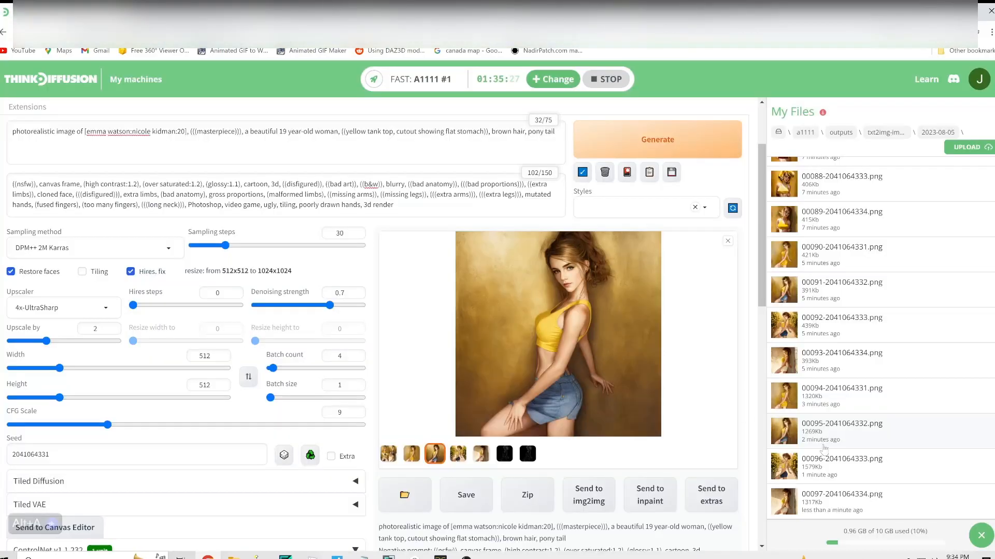
pyautogui.click(791, 511)
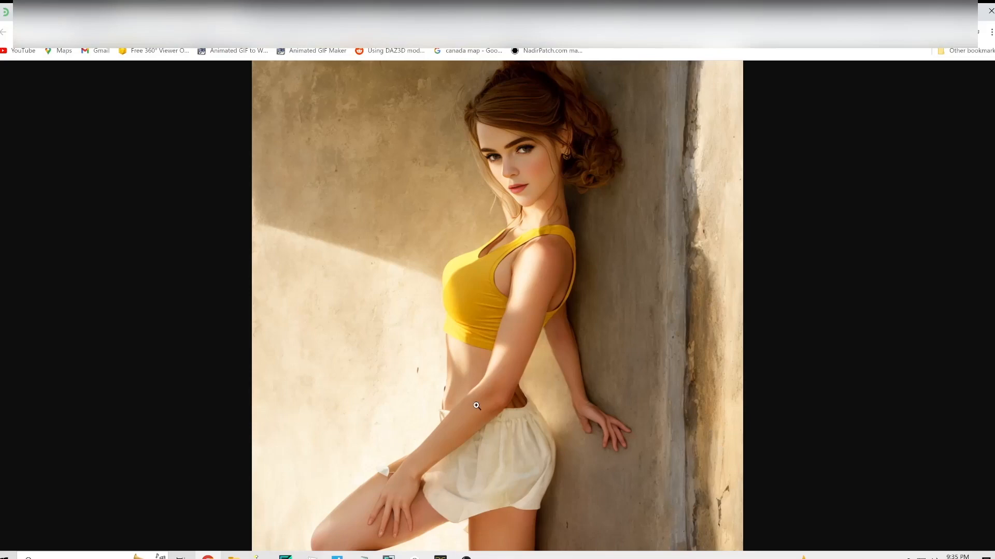
pyautogui.click(65, 11)
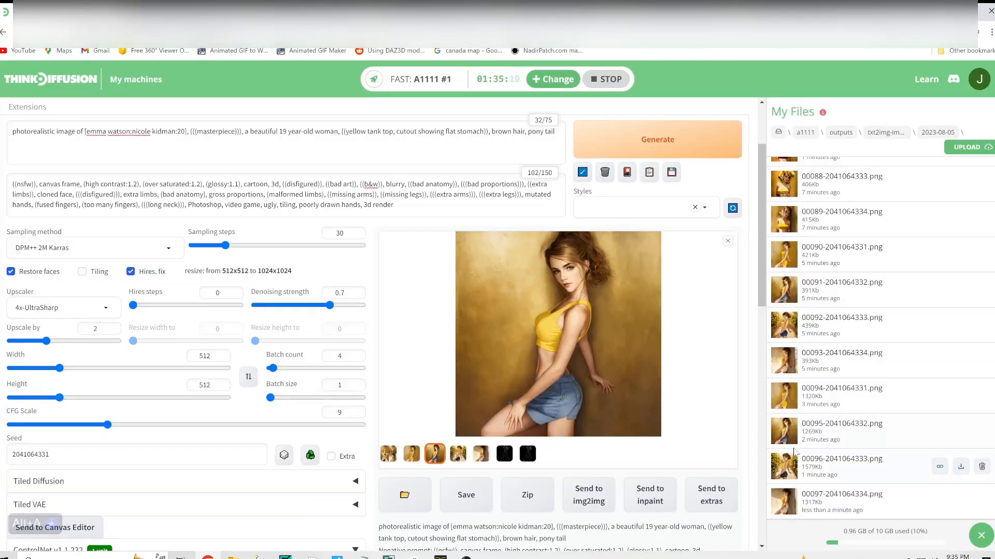
# Open the non-upscaled 00093-2041064334.png from the output files and view it again after checking the generation page.
pyautogui.click(782, 362)
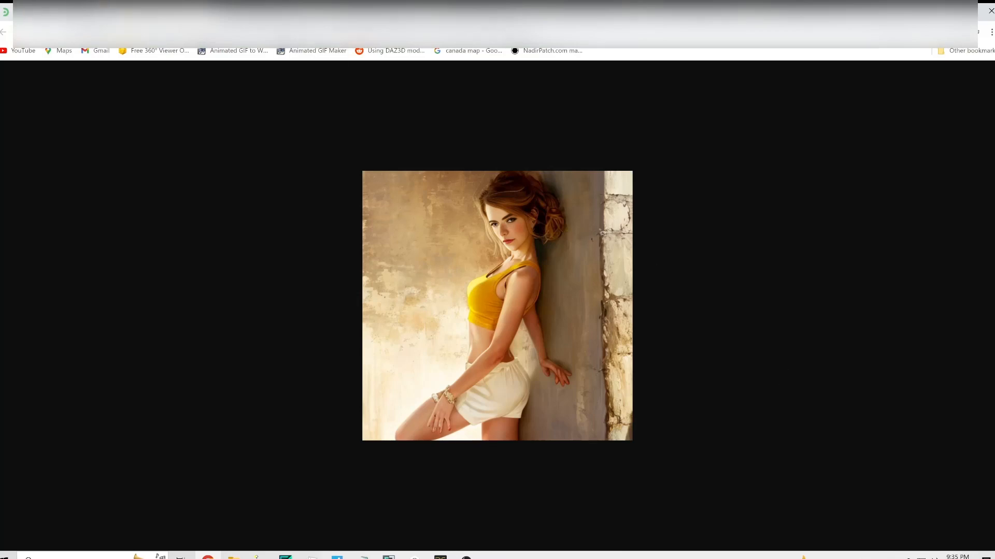
pyautogui.click(65, 11)
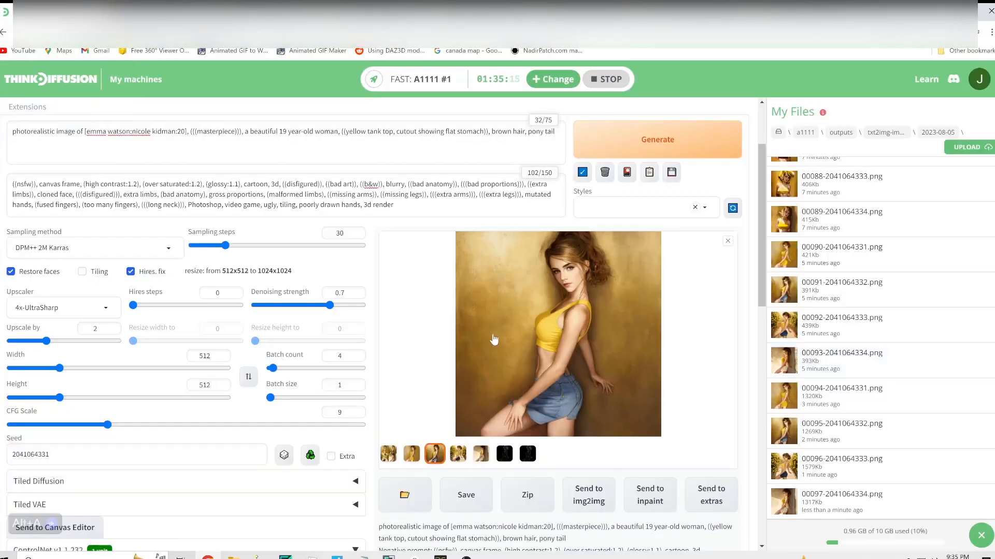
pyautogui.click(161, 12)
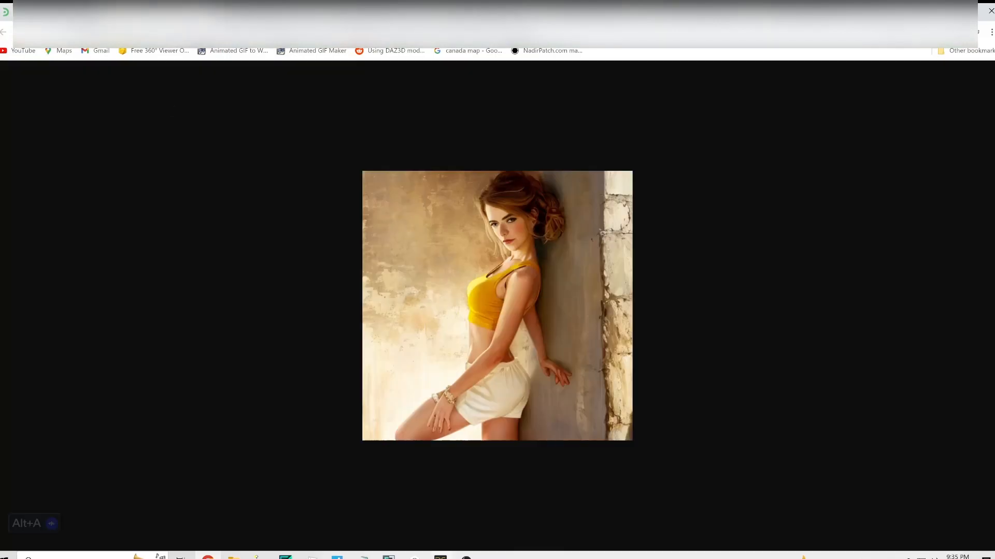
# Create a folder named PrettyGirl inside the YouTube Tutorials folder.
pyautogui.moveTo(233, 556)
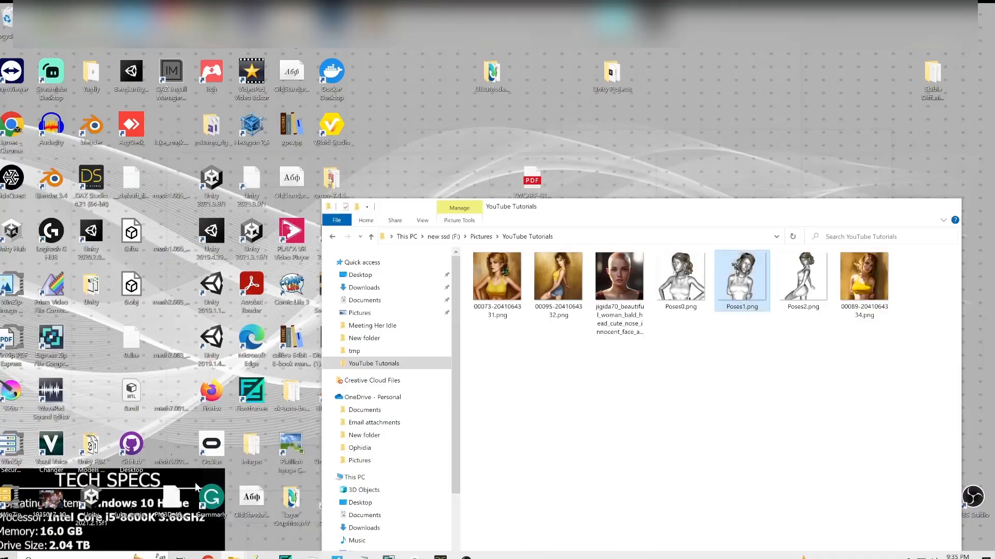
pyautogui.click(195, 483)
pyautogui.rightClick(682, 389)
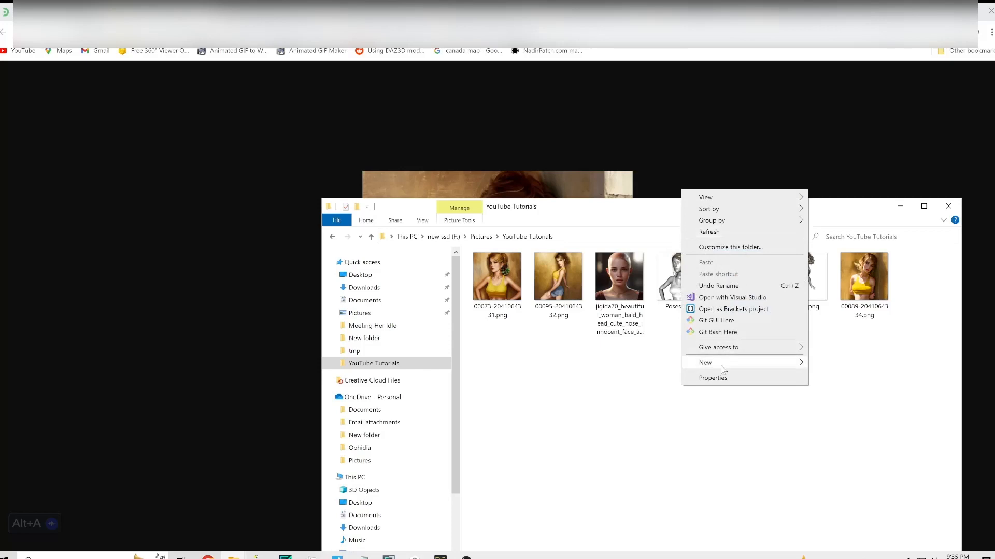
pyautogui.moveTo(726, 366)
pyautogui.click(839, 365)
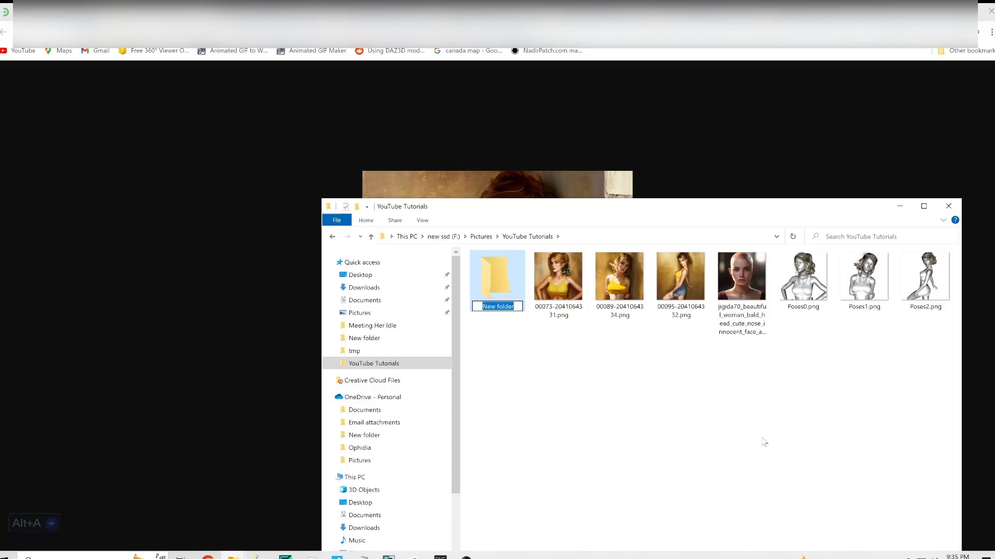
pyautogui.write('Pr')
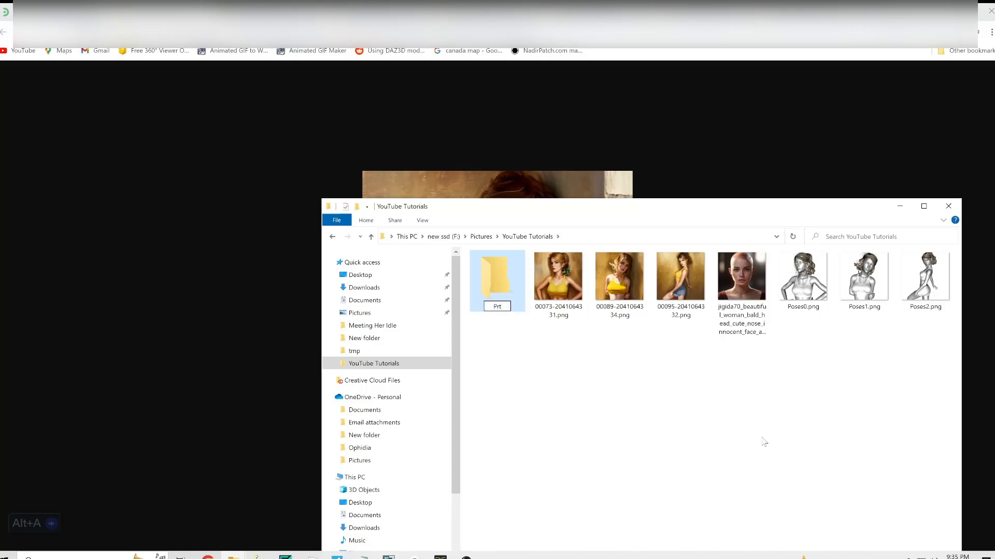
pyautogui.write('ettyGirl')
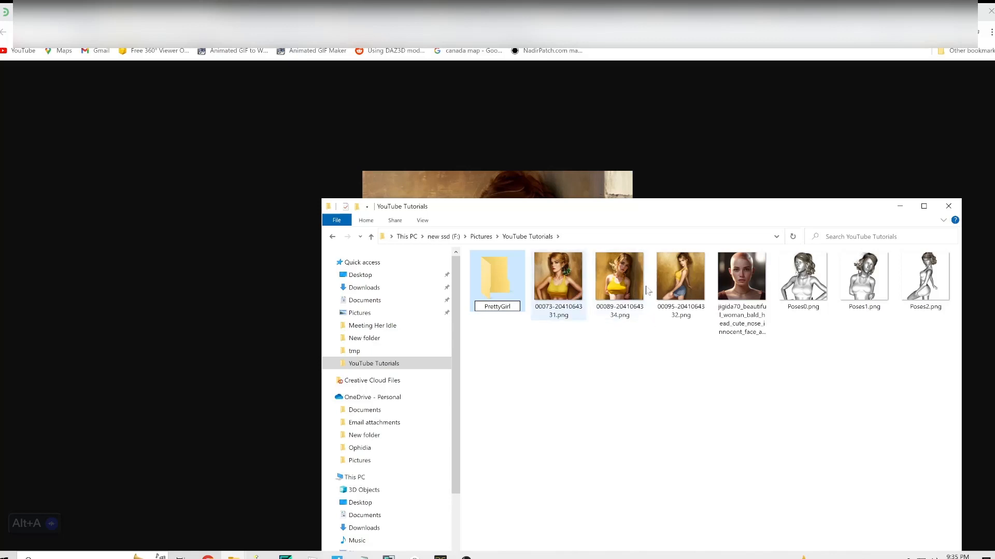
# Move the three yellow-top images 00073, 00089 and 00095 into the PrettyGirl folder.
pyautogui.click(560, 284)
pyautogui.keyDown('shift'); pyautogui.click(677, 283); pyautogui.keyUp('shift')
pyautogui.moveTo(628, 286); pyautogui.dragTo(493, 292)
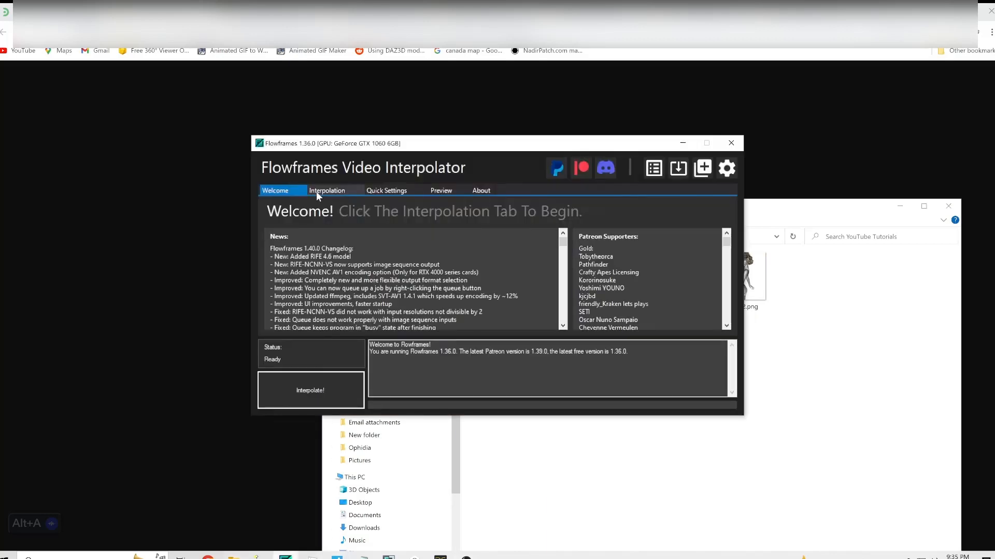
# In Flowframes, choose the PrettyGirl folder in YouTube Tutorials as the input frames folder for interpolation.
pyautogui.click(316, 193)
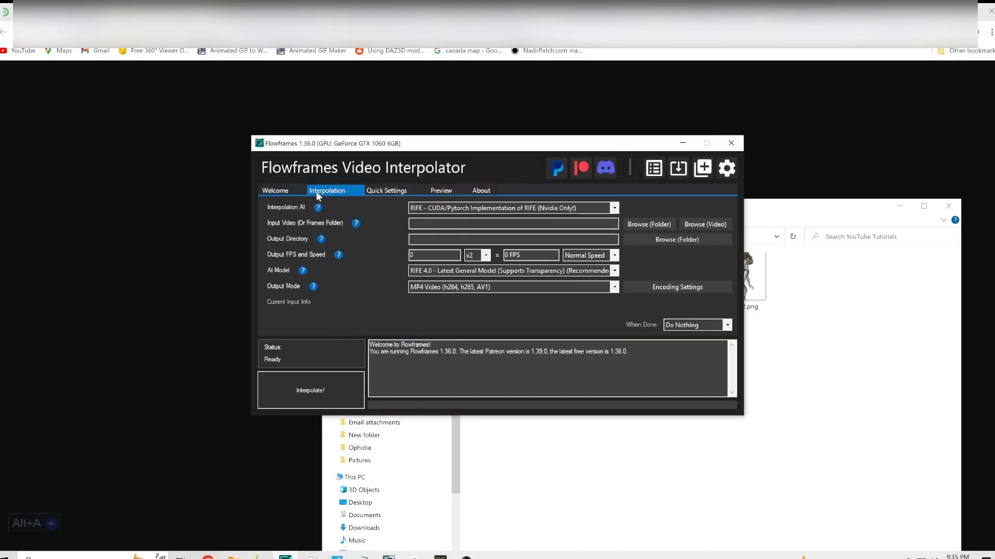
pyautogui.click(648, 224)
pyautogui.doubleClick(456, 252)
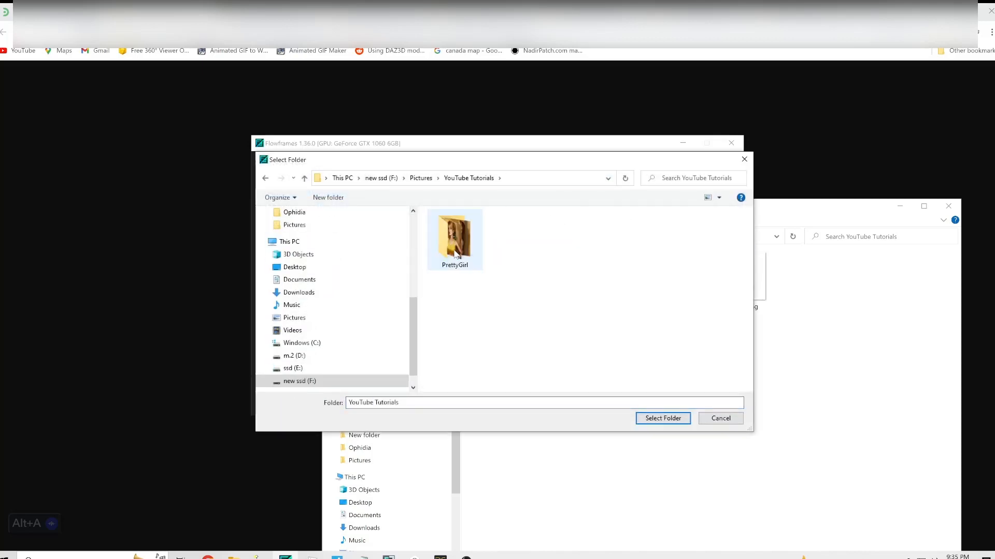
pyautogui.click(456, 252)
pyautogui.click(658, 417)
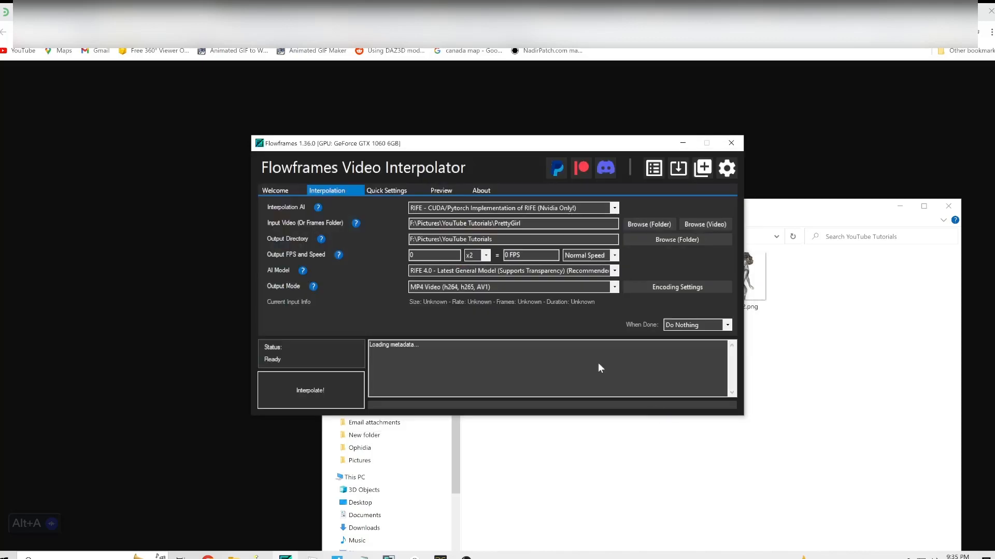
# Set the input rate to 5 FPS with a x10 factor and 4x Slowmo, and run the interpolation.
pyautogui.click(434, 255)
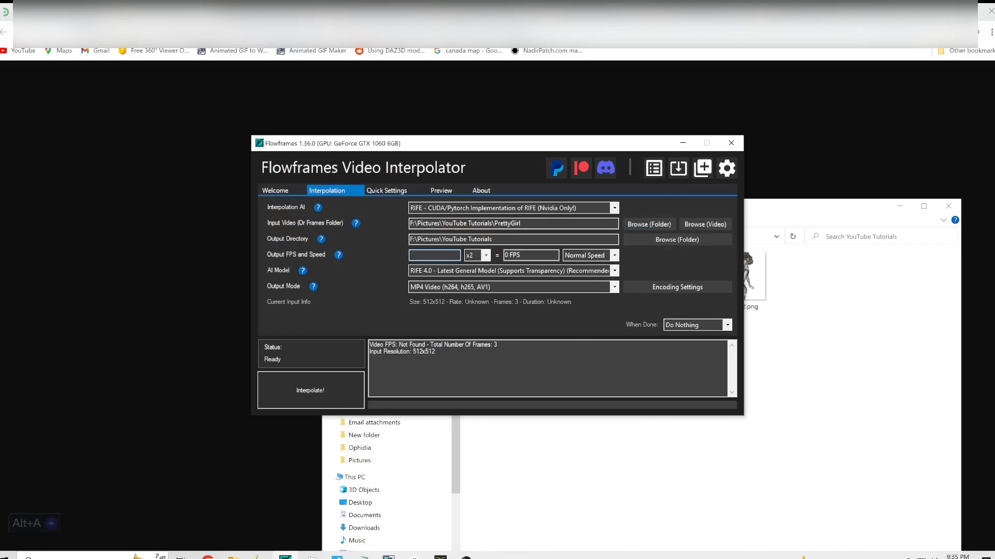
pyautogui.click(485, 255)
pyautogui.click(486, 329)
pyautogui.click(606, 259)
pyautogui.click(590, 283)
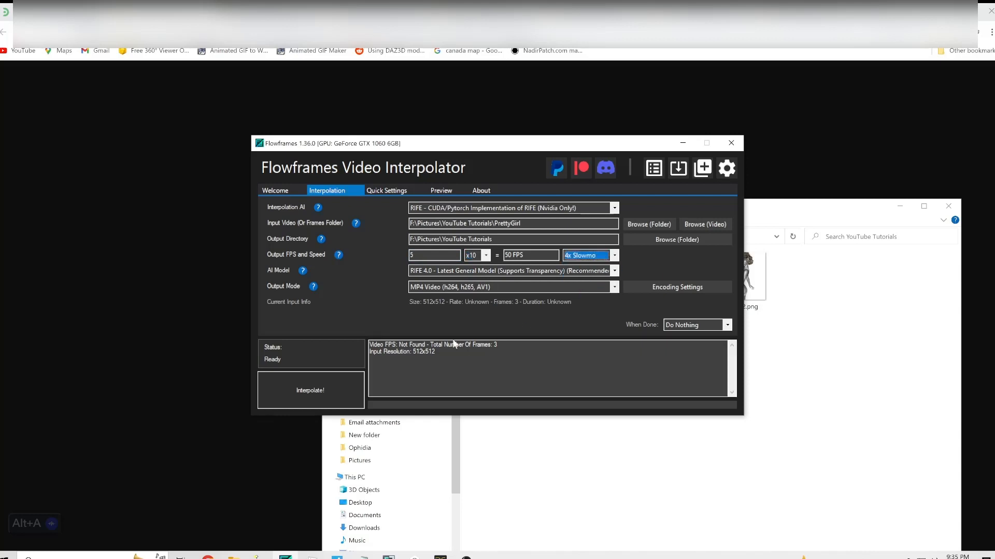
pyautogui.click(333, 391)
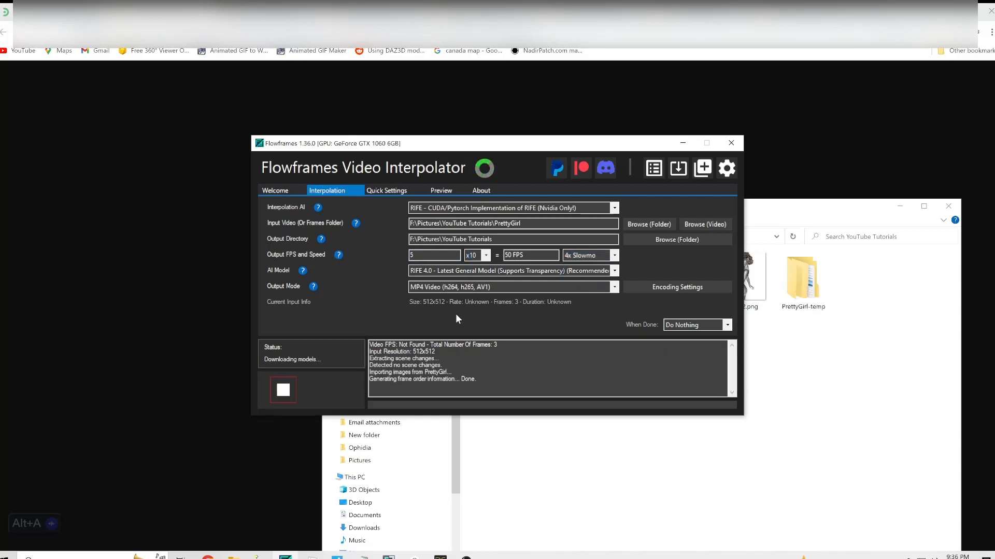
# Uncover the YouTube Tutorials folder behind Flowframes, then open PrettyGirl-10x-RIFE-RIFE4.0-50fps.mp4 and play it.
pyautogui.moveTo(531, 147); pyautogui.dragTo(642, 337)
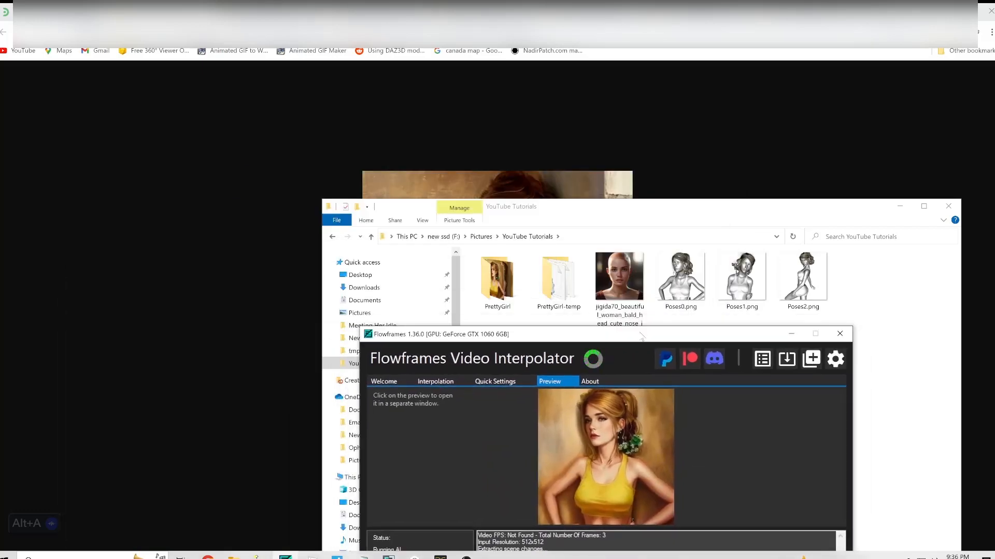
pyautogui.moveTo(564, 339); pyautogui.dragTo(496, 324)
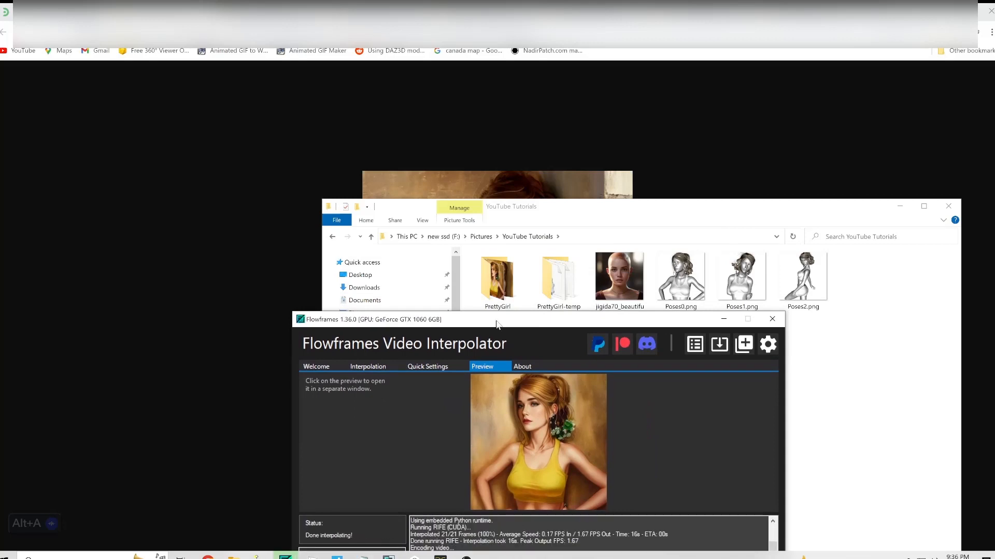
pyautogui.moveTo(496, 324); pyautogui.dragTo(470, 318)
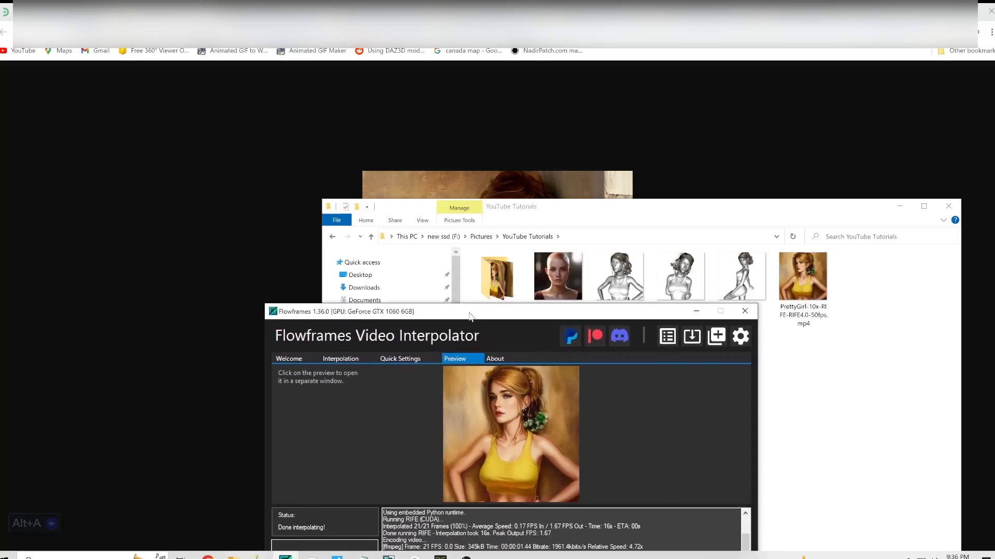
pyautogui.doubleClick(792, 288)
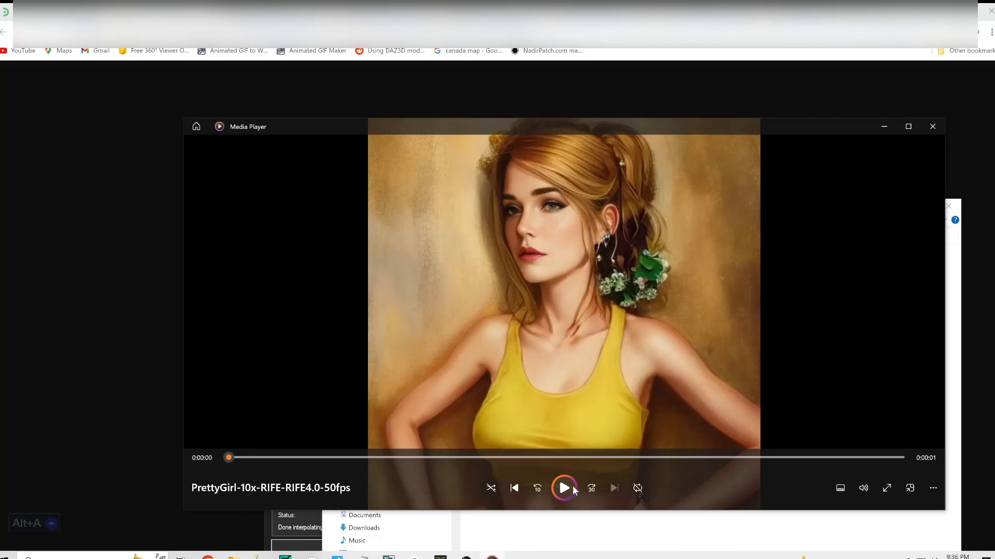
pyautogui.click(569, 489)
pyautogui.click(565, 492)
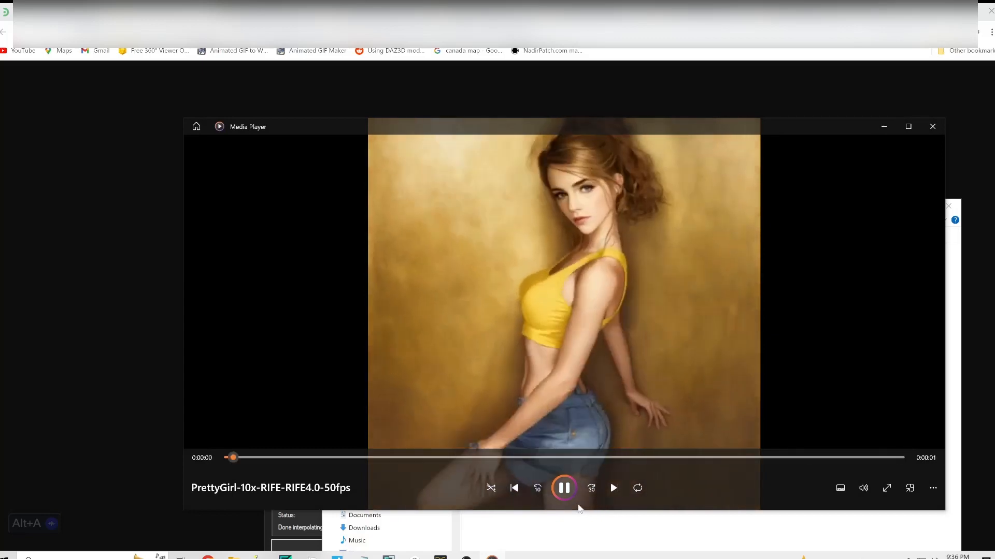
# Close the video player, open the PrettyGirl folder and create a subfolder named Pretty1_2 inside it.
pyautogui.click(932, 126)
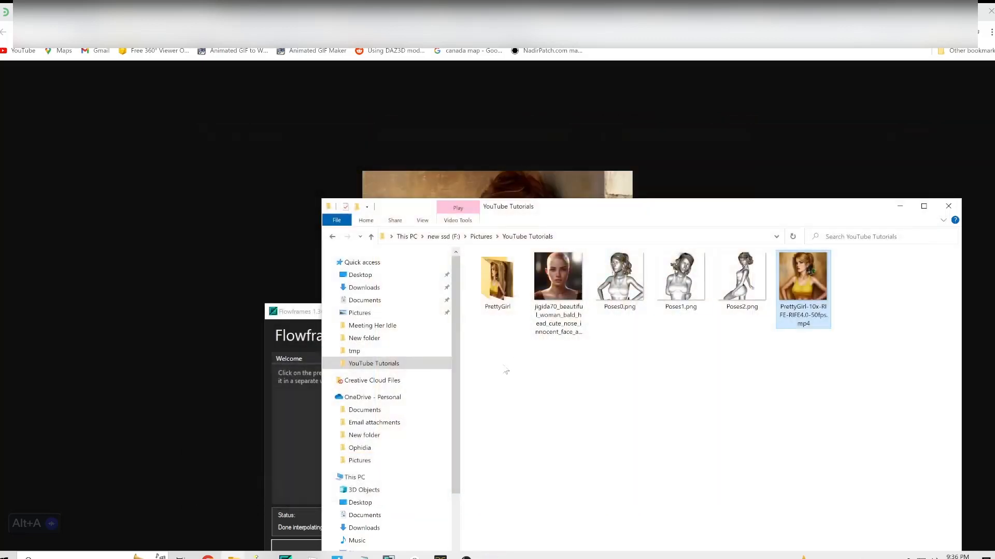
pyautogui.doubleClick(494, 287)
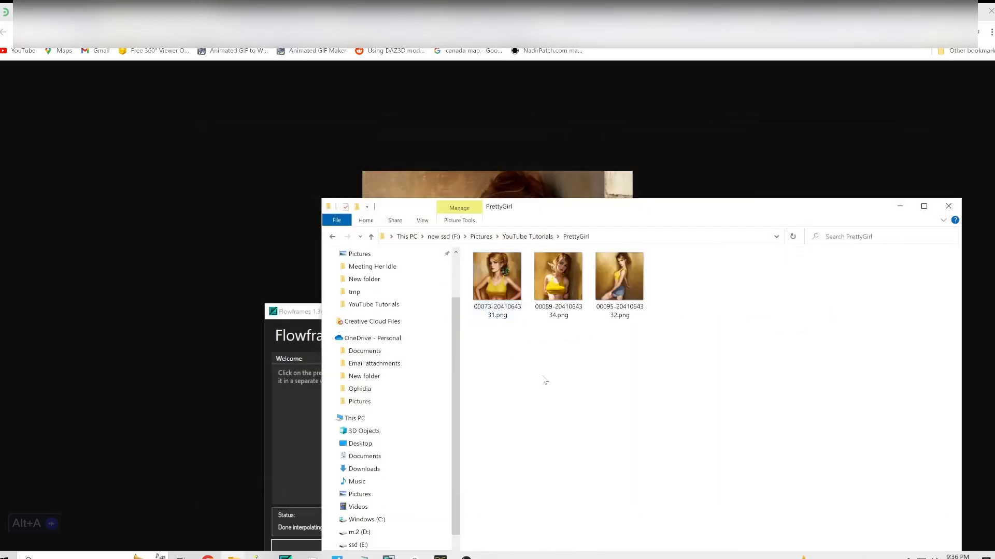
pyautogui.rightClick(553, 389)
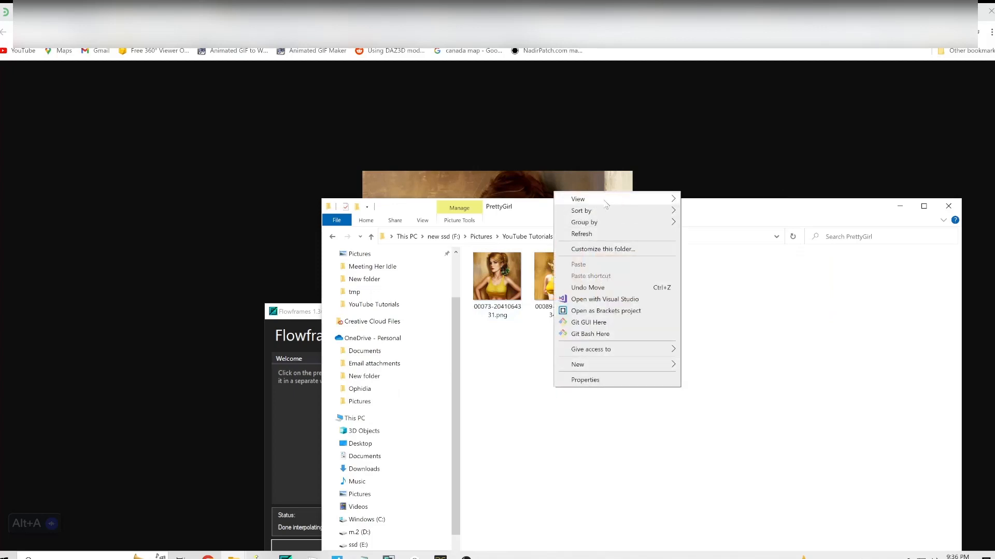
pyautogui.moveTo(590, 367)
pyautogui.click(707, 365)
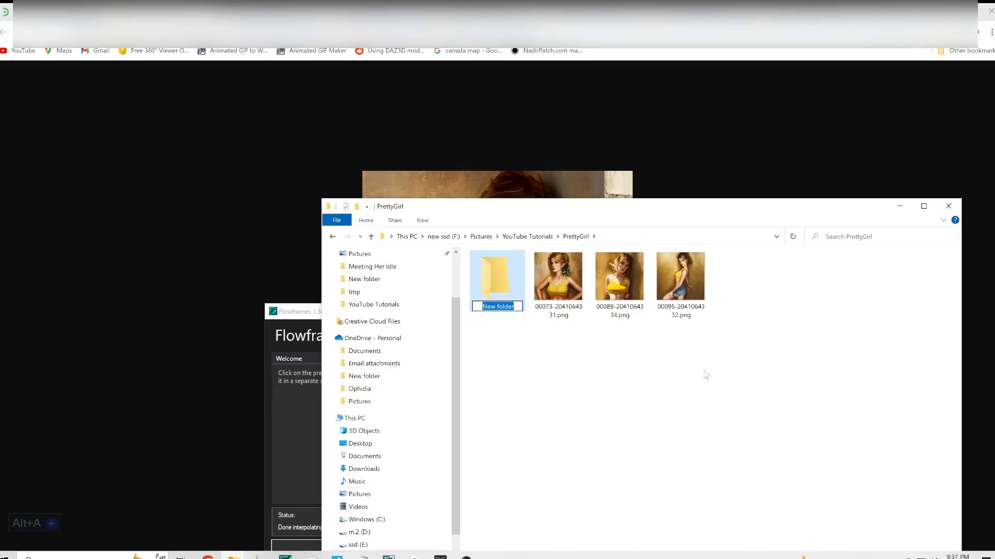
pyautogui.write('Pr')
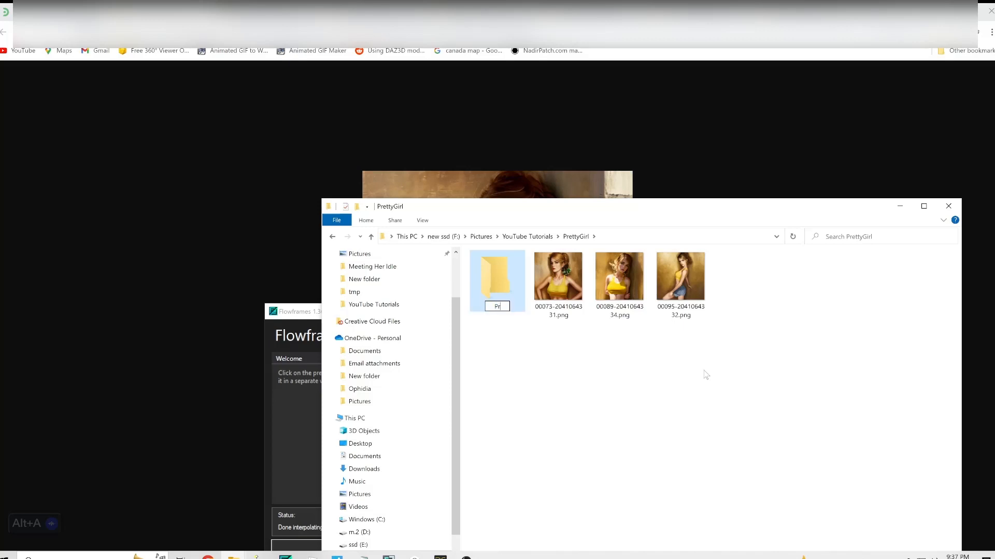
pyautogui.write('etty1_2')
# Move the images 00073 and 00089 from the PrettyGirl folder into the Pretty1_2 subfolder.
pyautogui.click(565, 288)
pyautogui.moveTo(564, 288); pyautogui.dragTo(498, 275)
pyautogui.moveTo(561, 279); pyautogui.dragTo(473, 192)
# Return to Flowframes and choose the Pretty1_2 folder inside PrettyGirl as the input frames folder.
pyautogui.click(901, 208)
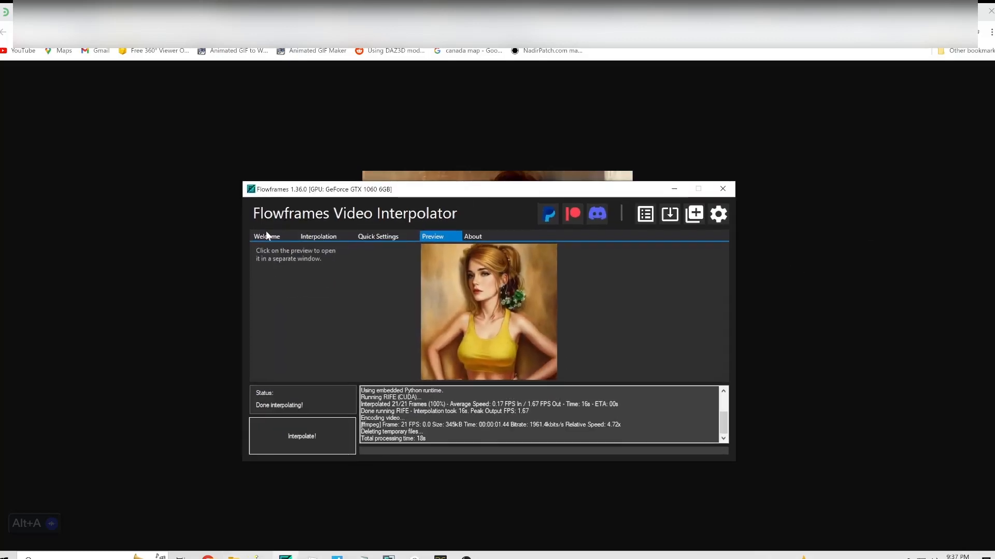
pyautogui.click(320, 238)
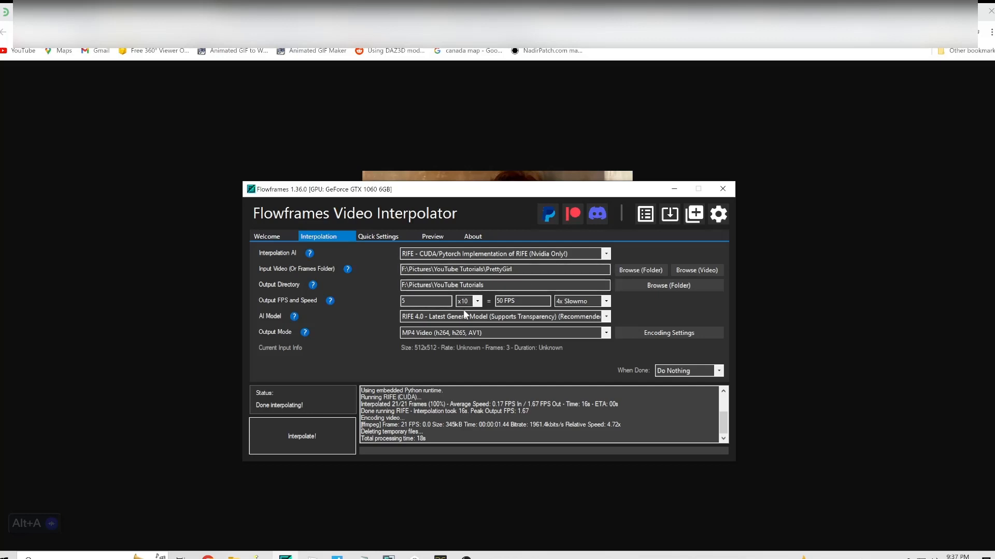
pyautogui.click(644, 269)
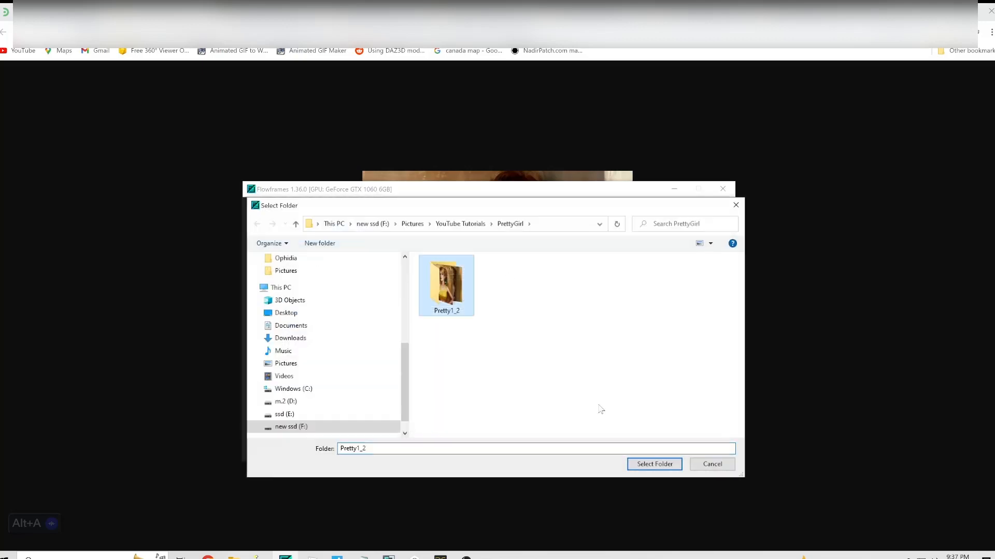
pyautogui.click(647, 463)
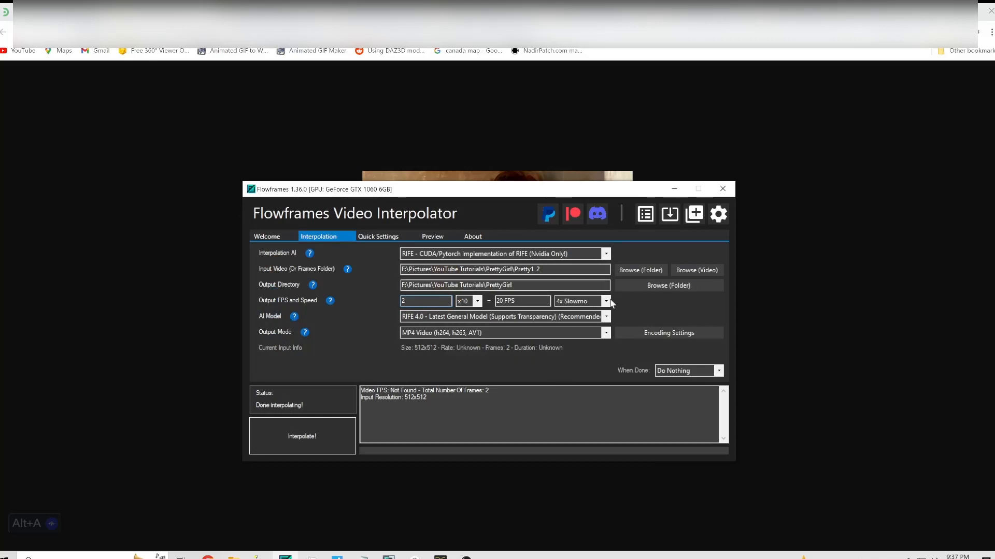
# Set the input rate to 2 FPS with the x10 factor and 4x Slowmo, and interpolate the two frames.
pyautogui.click(591, 301)
pyautogui.click(583, 326)
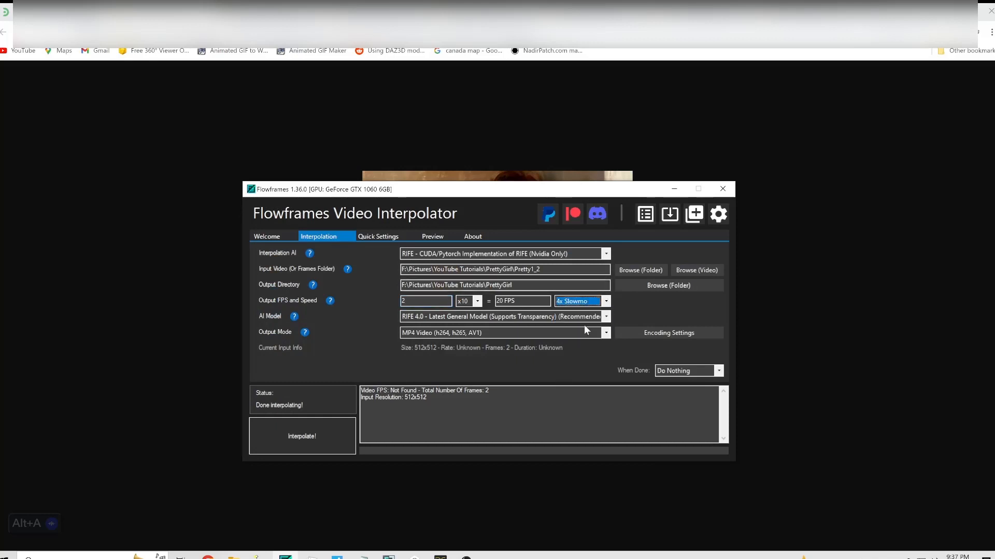
pyautogui.click(288, 449)
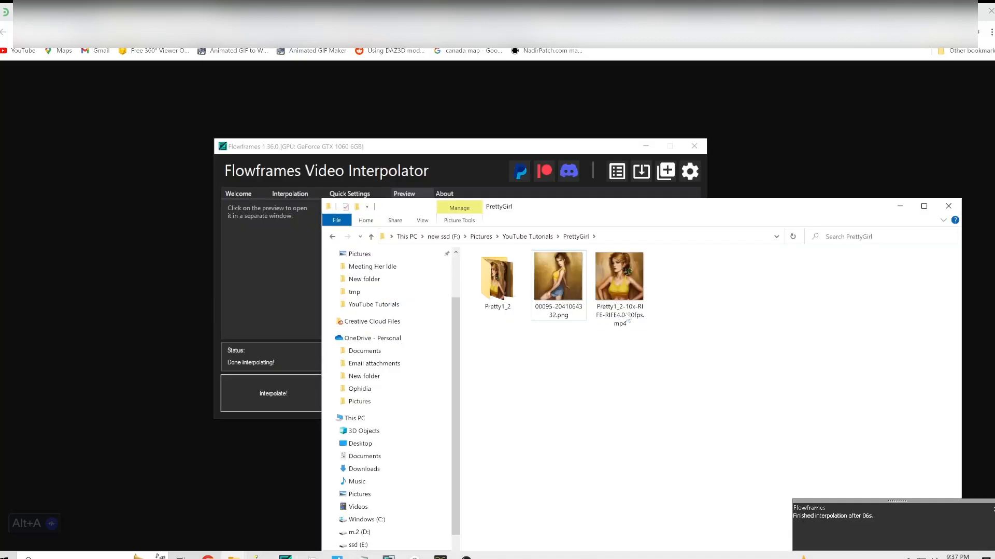
# Play Pretty1_2-10x-RIFE-RIFE4.0-20fps.mp4 from the PrettyGirl folder on repeat, and close the player after watching.
pyautogui.doubleClick(621, 288)
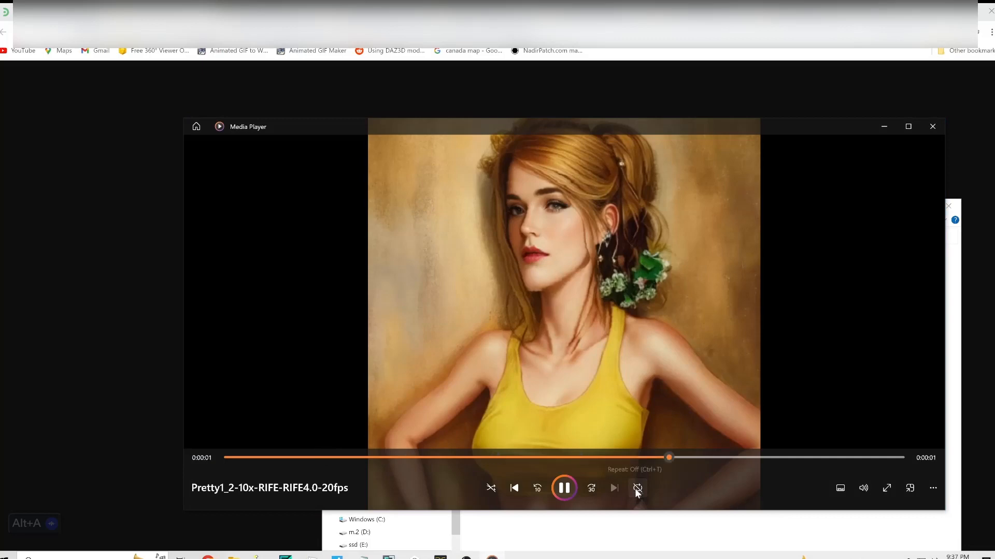
pyautogui.click(639, 489)
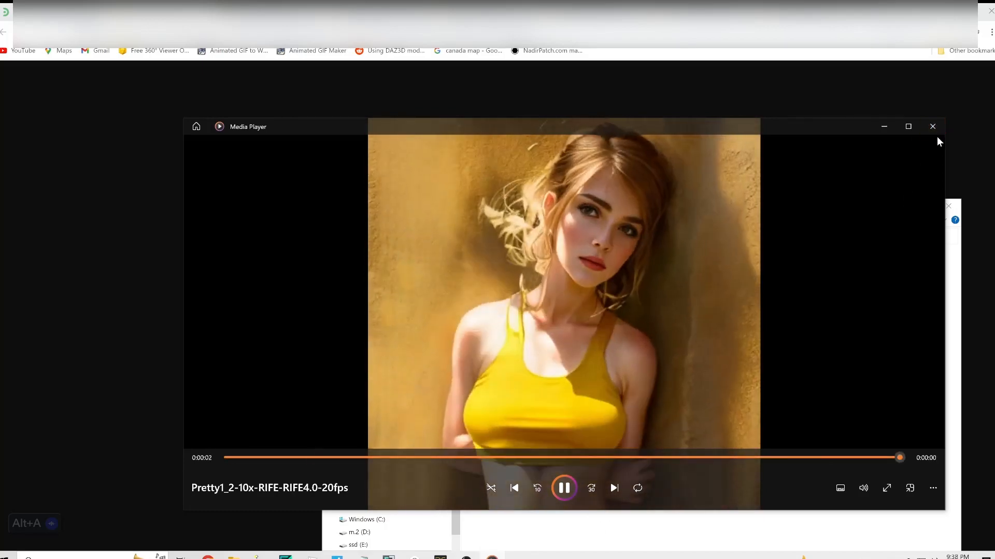
pyautogui.click(933, 126)
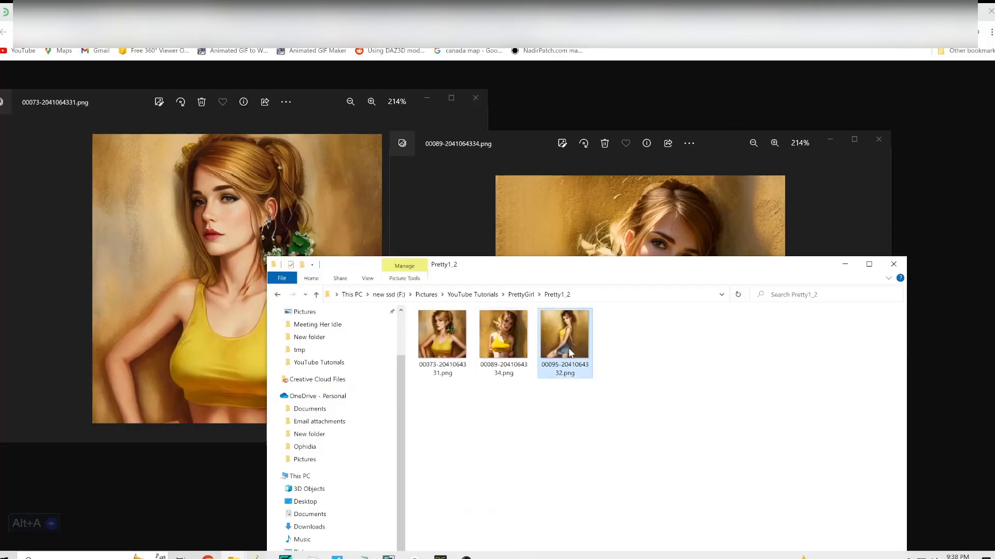
# Open images 00095 and 00073 from the Pretty1_2 folder in separate viewer windows beside the one already showing 00073.
pyautogui.doubleClick(570, 353)
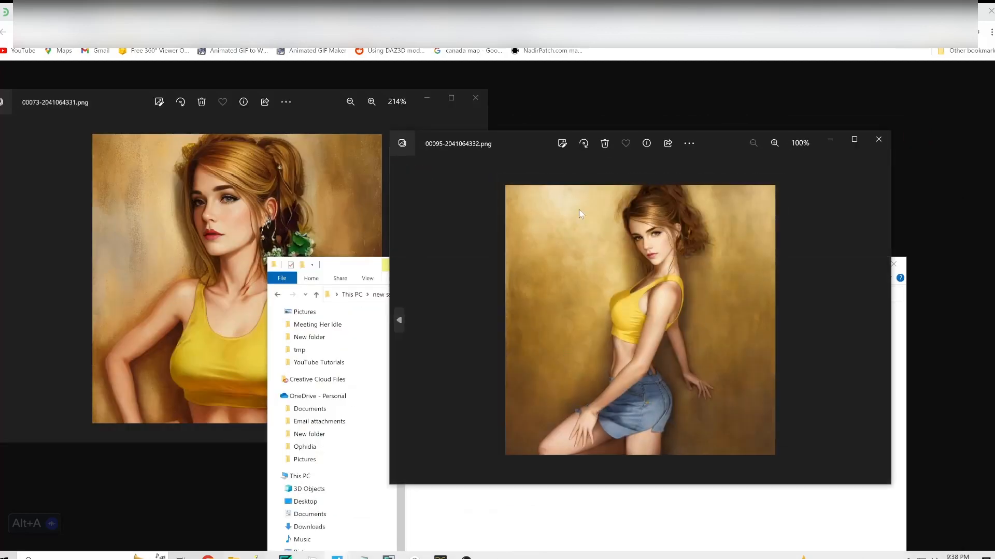
pyautogui.scroll(2, 681, 187)
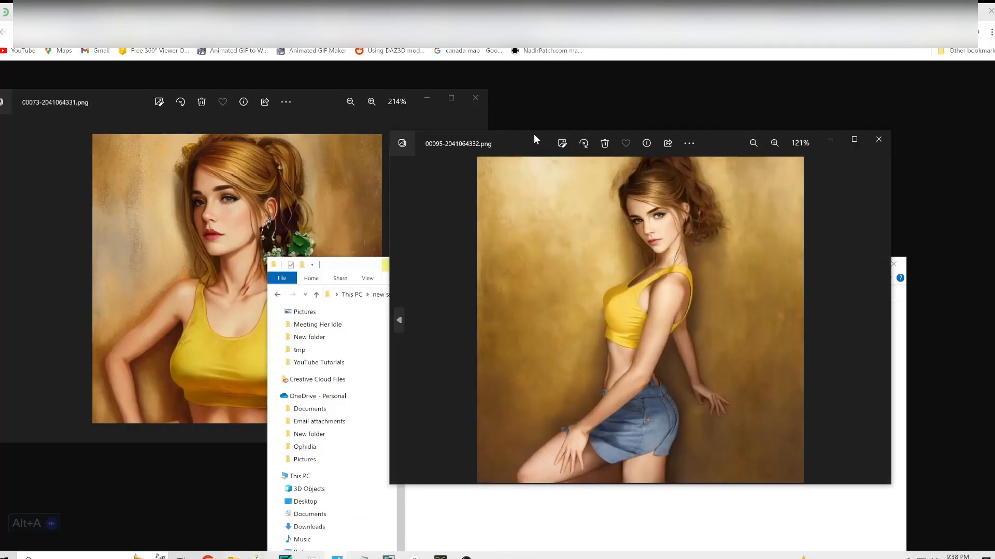
pyautogui.moveTo(415, 131)
pyautogui.mouseDown()
pyautogui.moveTo(410, 241)
pyautogui.moveTo(431, 130)
pyautogui.mouseUp()
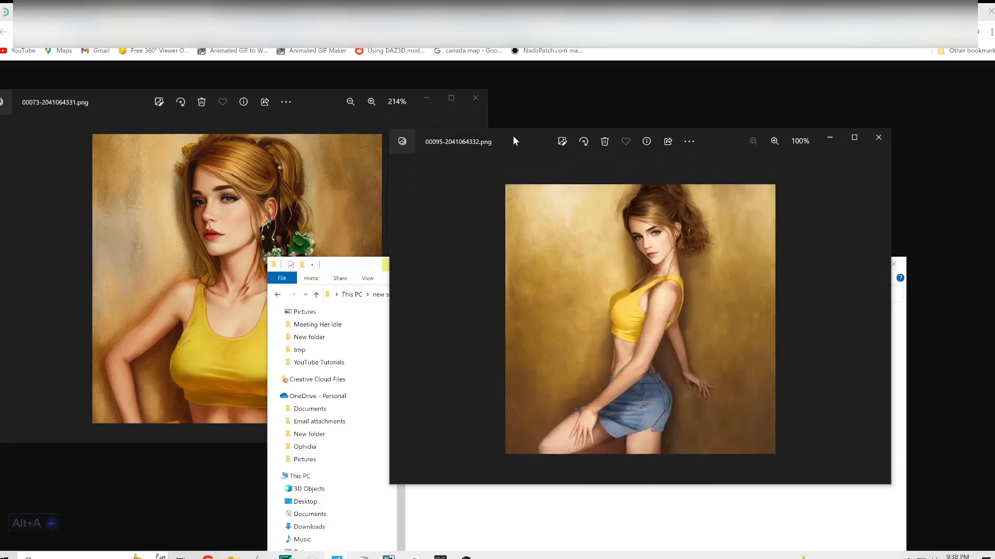
pyautogui.moveTo(514, 141); pyautogui.dragTo(222, 305)
pyautogui.click(418, 205)
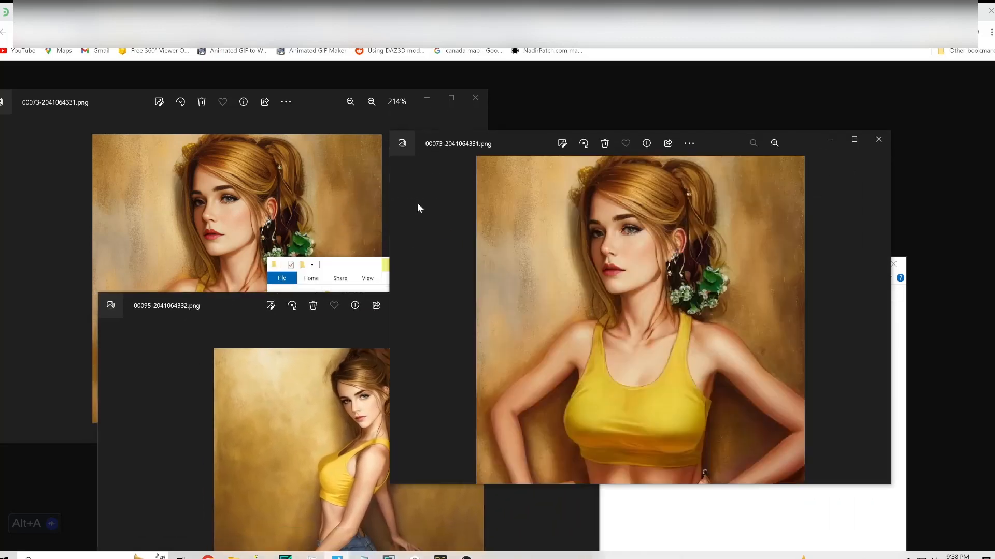
pyautogui.scroll(3, 521, 270)
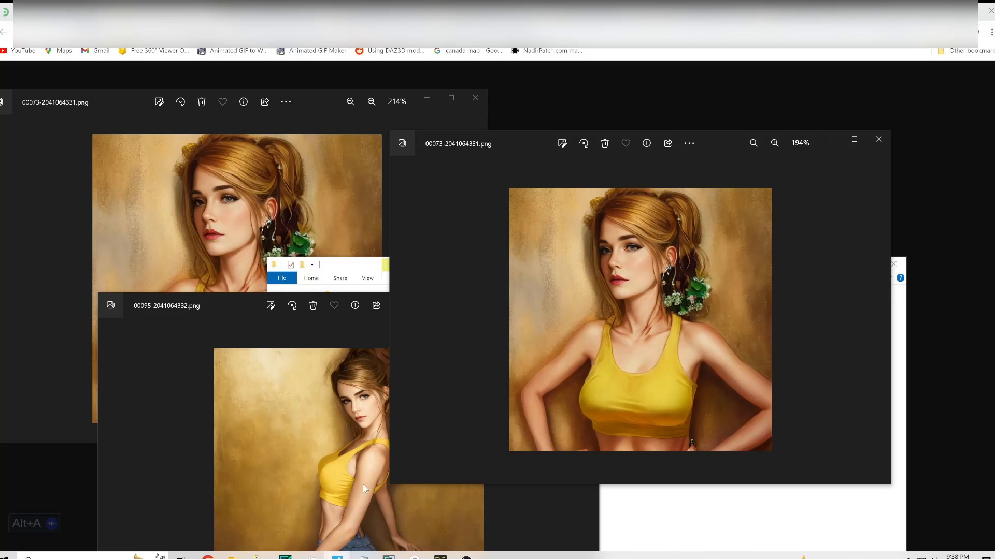
# Compare the 00095 side pose with the other images, advancing the second viewer from 00073 to 00089.
pyautogui.moveTo(212, 302); pyautogui.dragTo(167, 307)
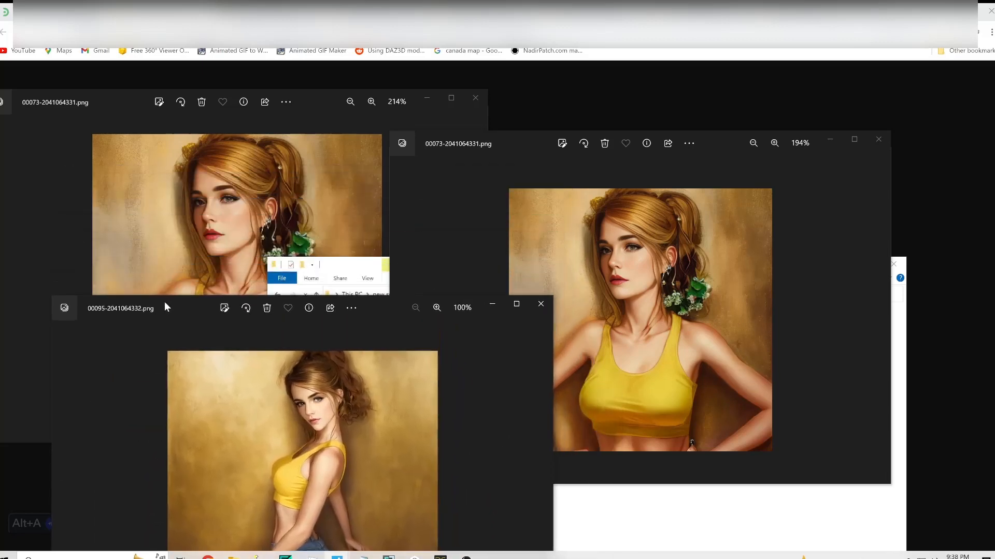
pyautogui.moveTo(166, 307); pyautogui.dragTo(210, 420)
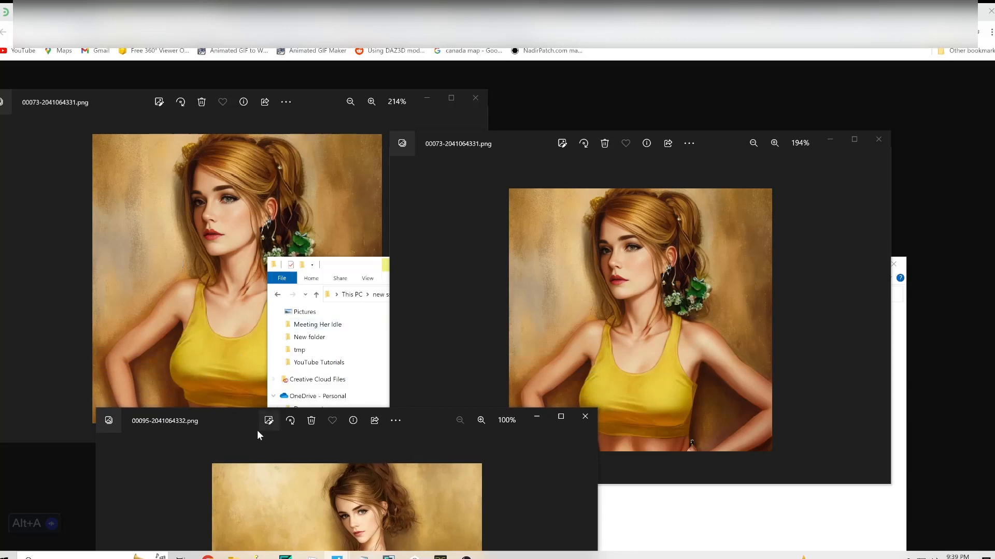
pyautogui.moveTo(227, 417); pyautogui.dragTo(213, 337)
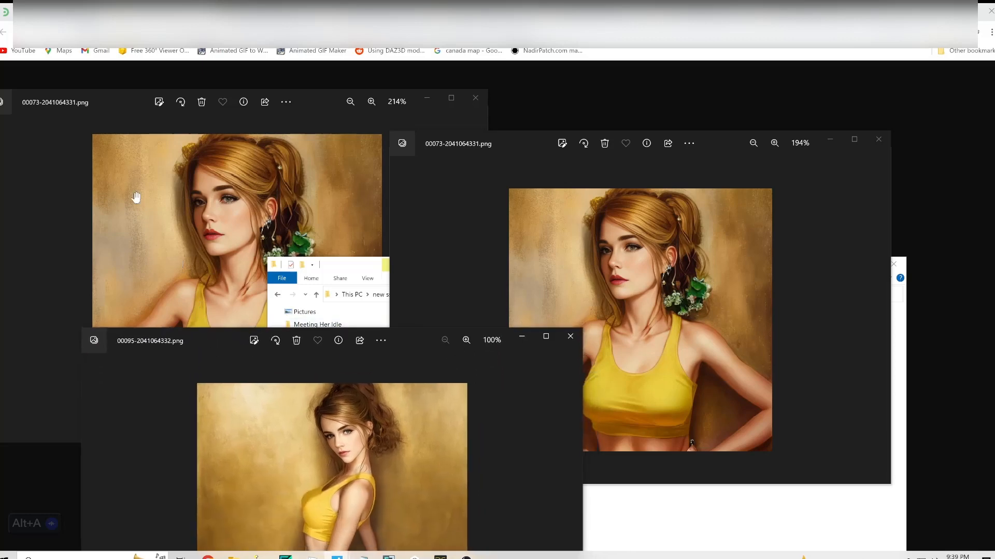
pyautogui.click(29, 260)
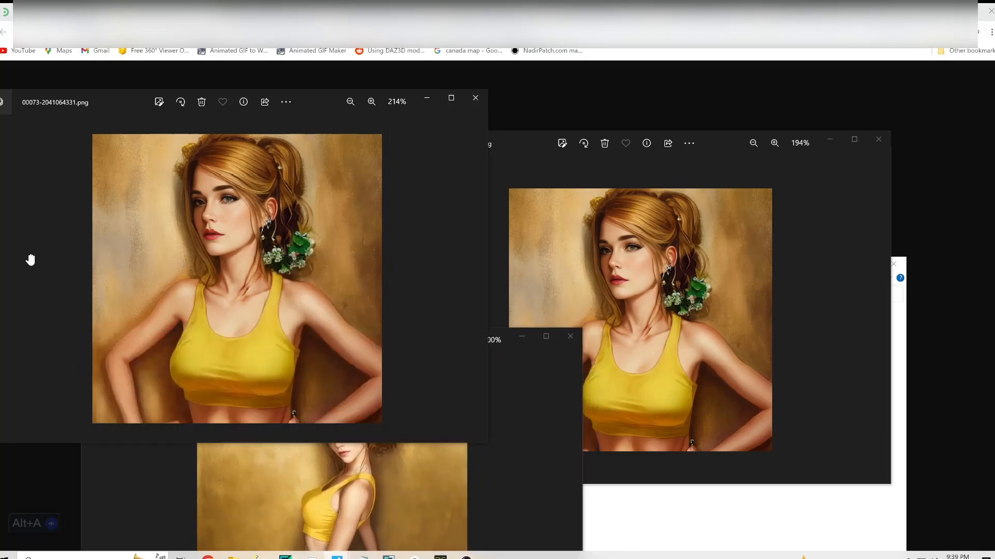
pyautogui.click(477, 280)
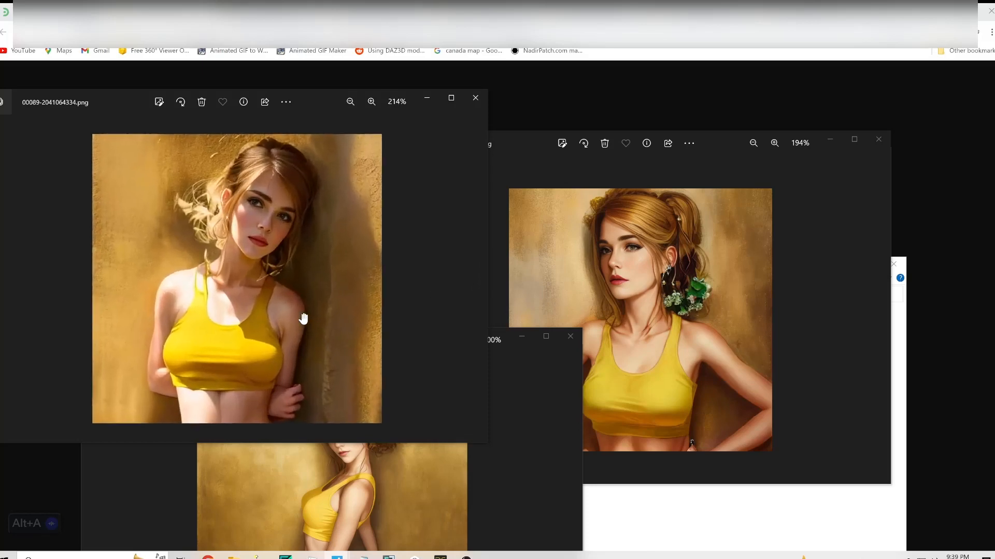
pyautogui.click(534, 389)
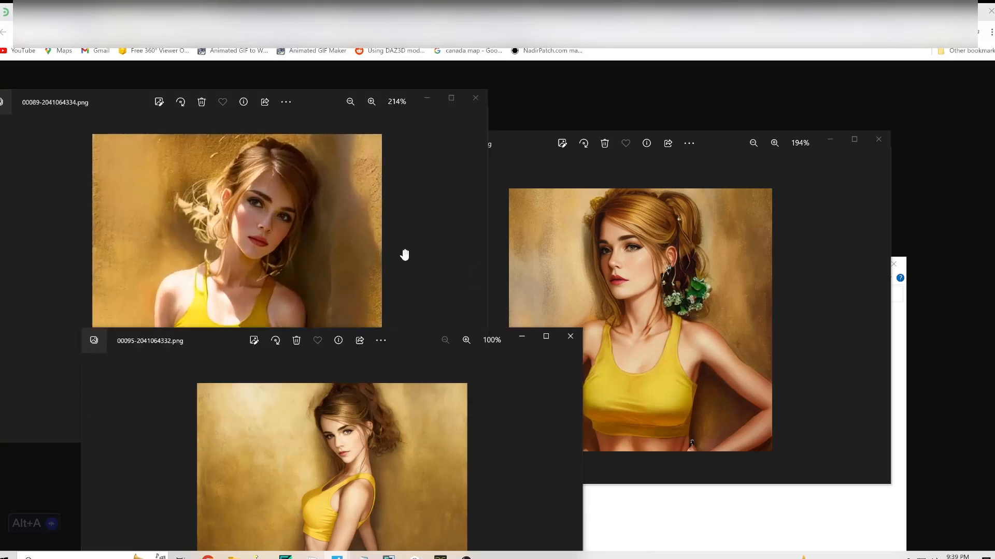
pyautogui.moveTo(219, 339); pyautogui.dragTo(397, 239)
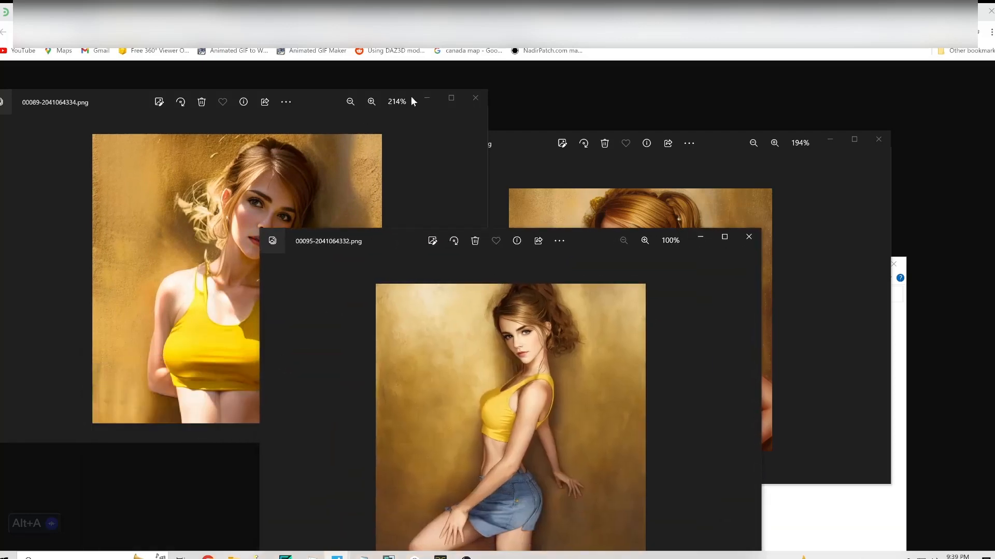
# Shrink the 00089 and 00095 viewer windows and arrange them with 00073 to compare all three poses together.
pyautogui.click(486, 91)
pyautogui.moveTo(375, 182); pyautogui.dragTo(363, 203)
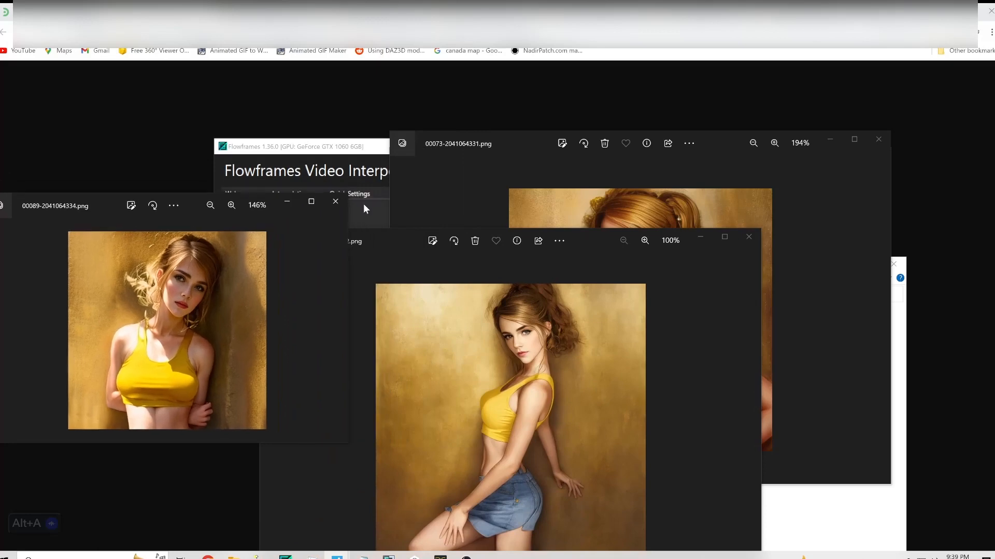
pyautogui.click(573, 262)
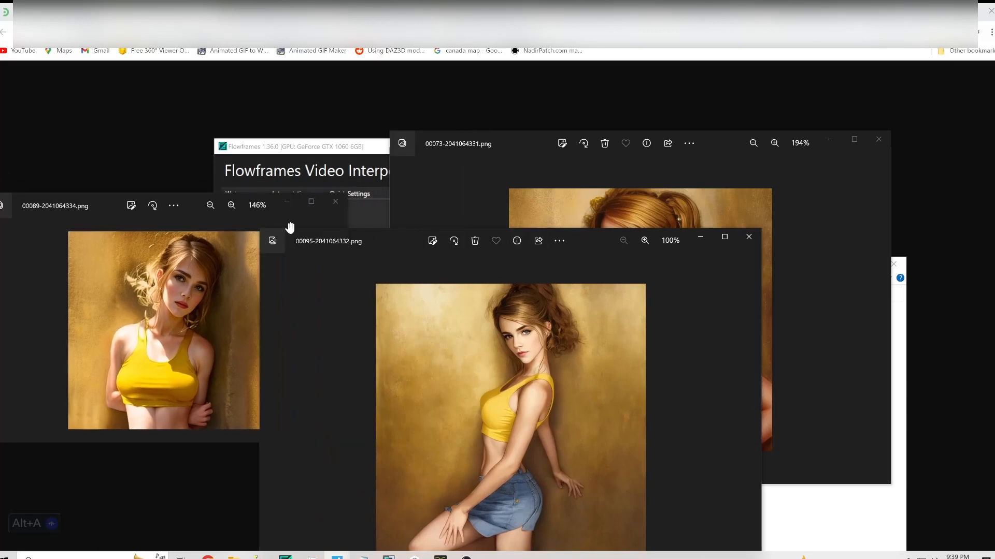
pyautogui.moveTo(258, 234); pyautogui.dragTo(407, 322)
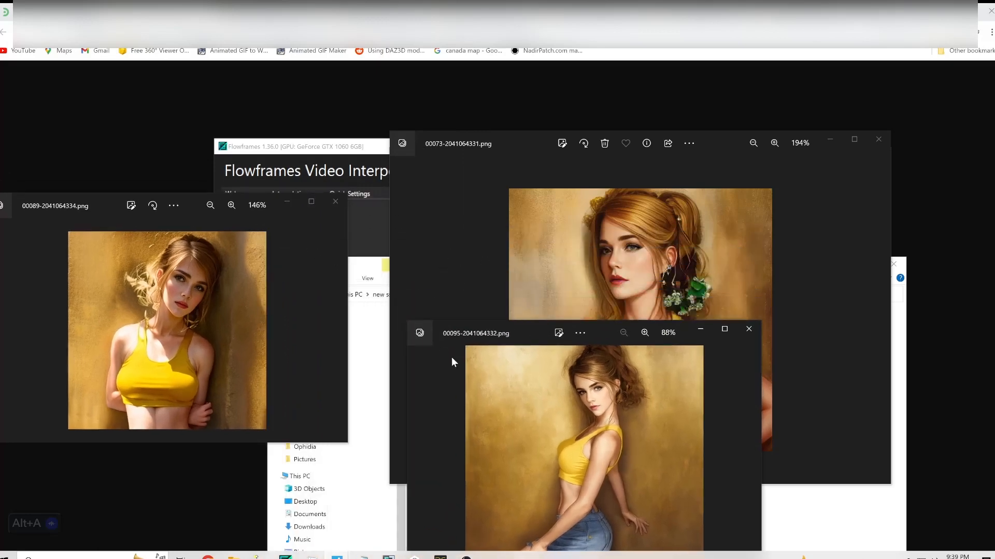
pyautogui.moveTo(502, 333); pyautogui.dragTo(345, 214)
pyautogui.moveTo(712, 143); pyautogui.dragTo(831, 172)
# Review the generation settings and the ControlNet Lineart unit's source image and preprocessor preview in the Stable Diffusion web UI.
pyautogui.scroll(1, 708, 296)
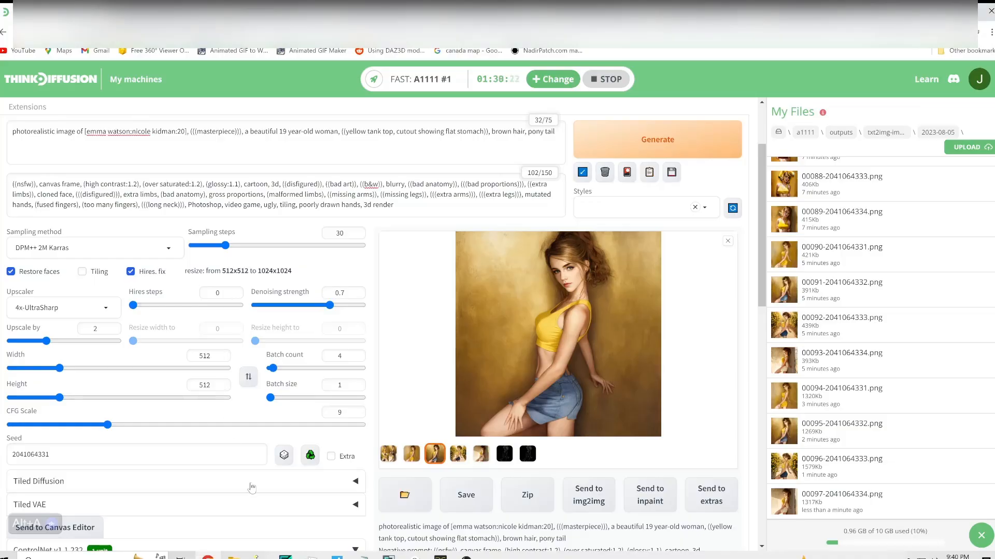
pyautogui.scroll(-6, 252, 487)
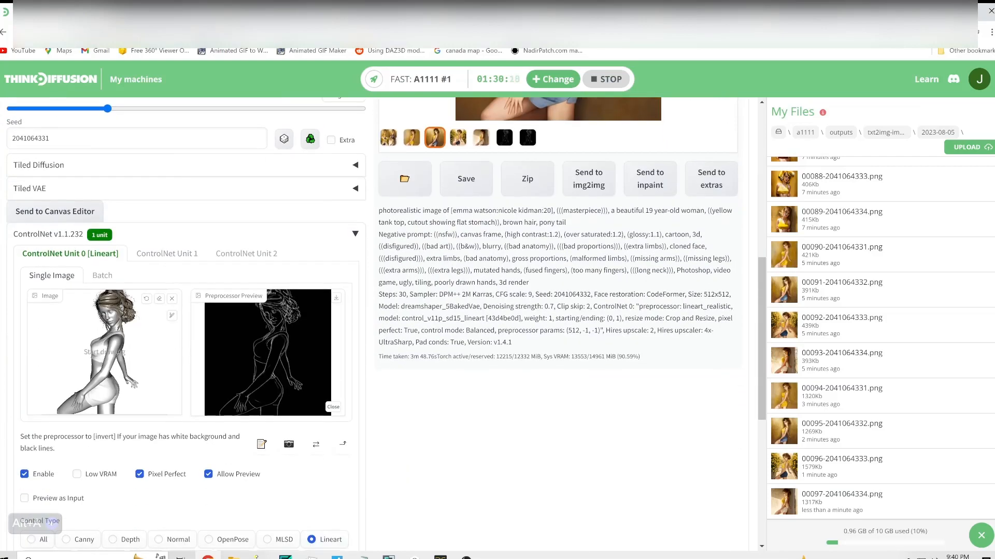
# Switch to DAZ Studio, render the current frame in a new window, inspect the character's hair and clothes, and close the render unsaved.
pyautogui.click(441, 558)
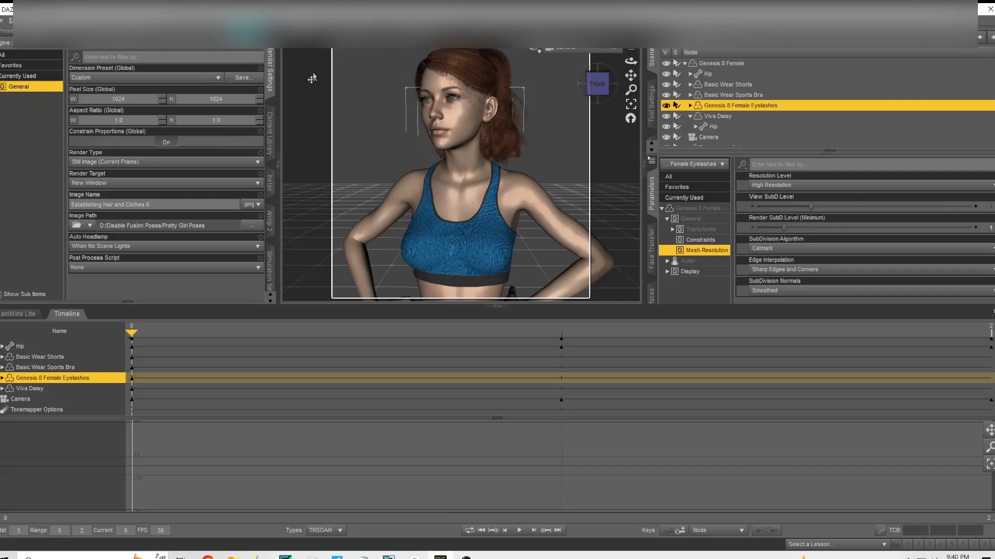
pyautogui.click(247, 29)
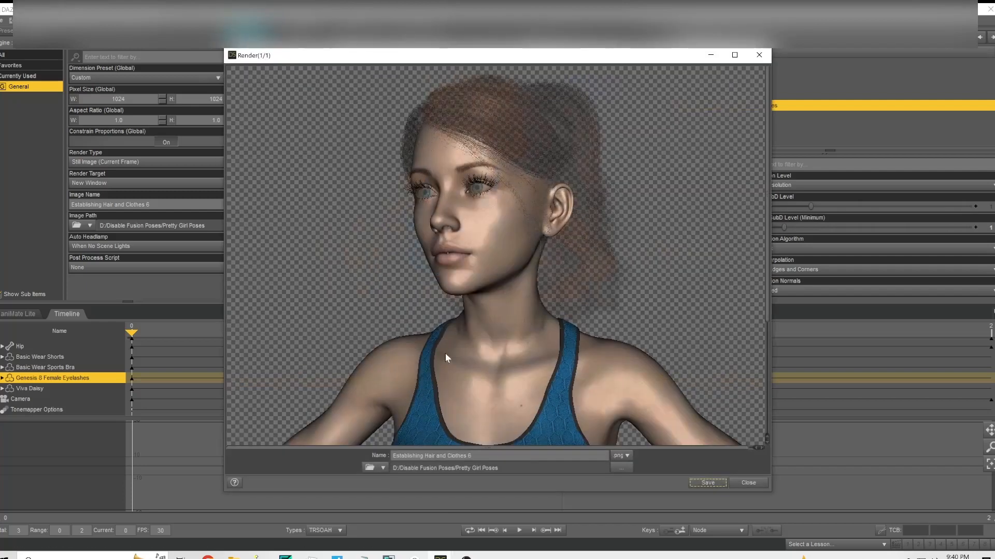
pyautogui.scroll(-2, 446, 353)
pyautogui.scroll(-2, 446, 353)
pyautogui.scroll(3, 445, 353)
pyautogui.click(759, 55)
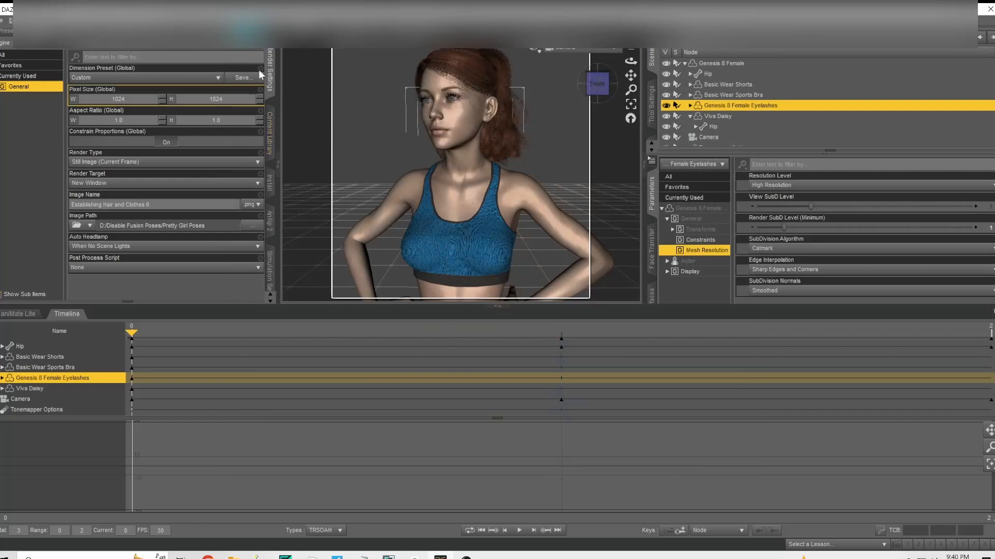
# Set the render engine to NVIDIA Iray (MDL) and change the type of Canvas2 from Beauty to Depth in the advanced render settings.
pyautogui.click(52, 42)
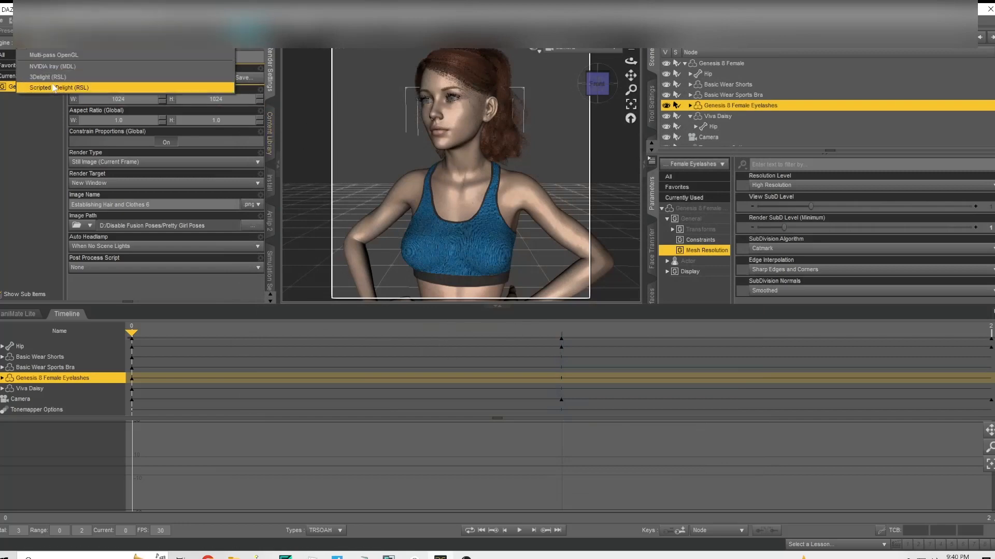
pyautogui.click(52, 67)
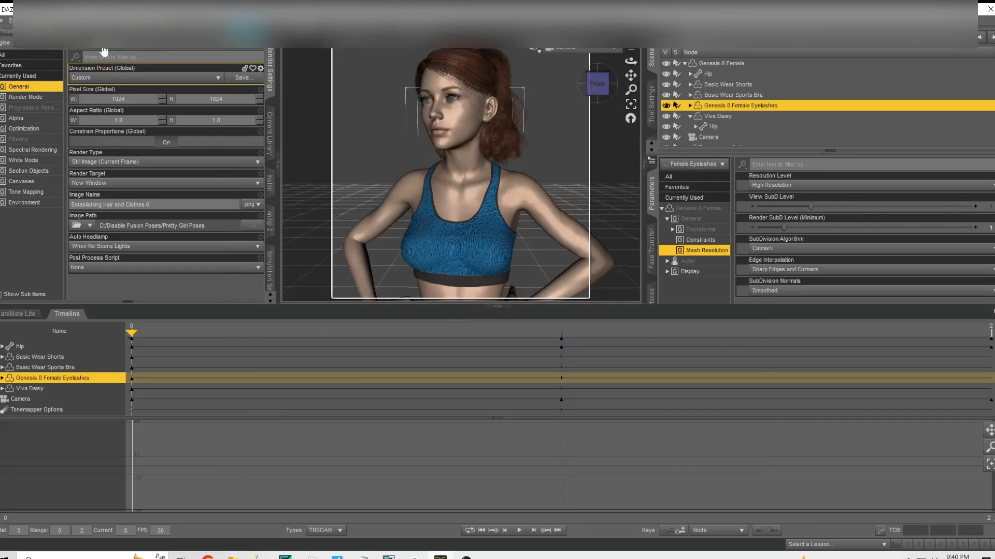
pyautogui.click(61, 31)
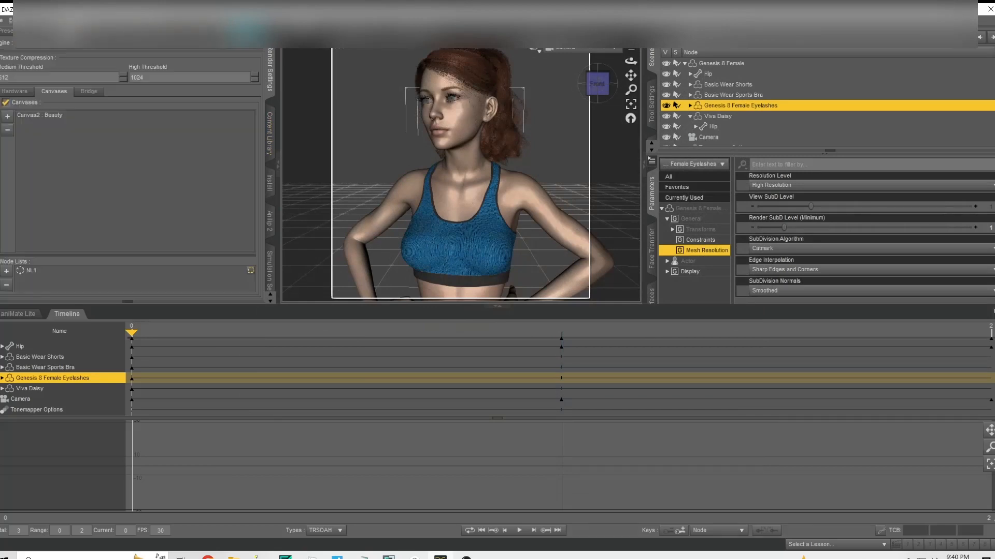
pyautogui.click(5, 103)
pyautogui.click(5, 103)
pyautogui.click(38, 116)
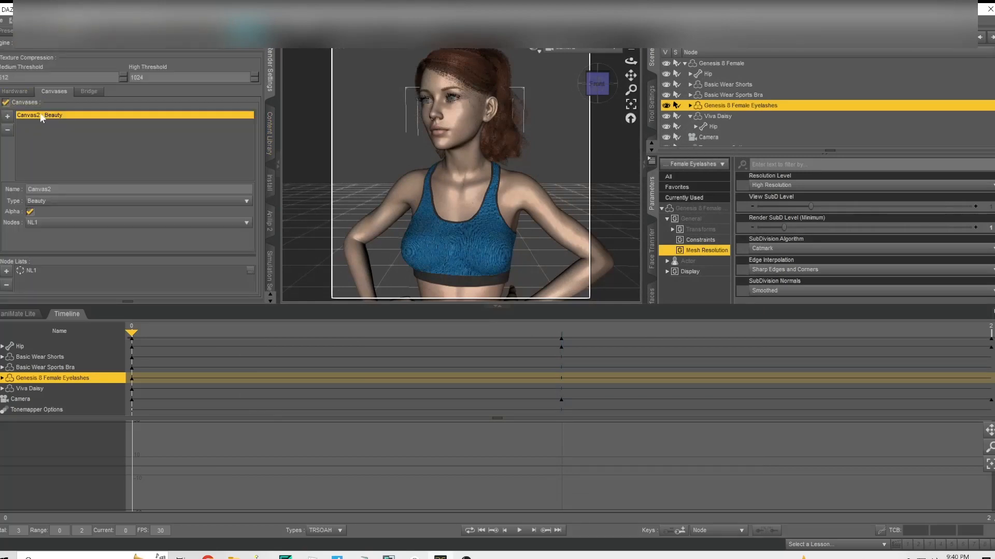
pyautogui.click(61, 201)
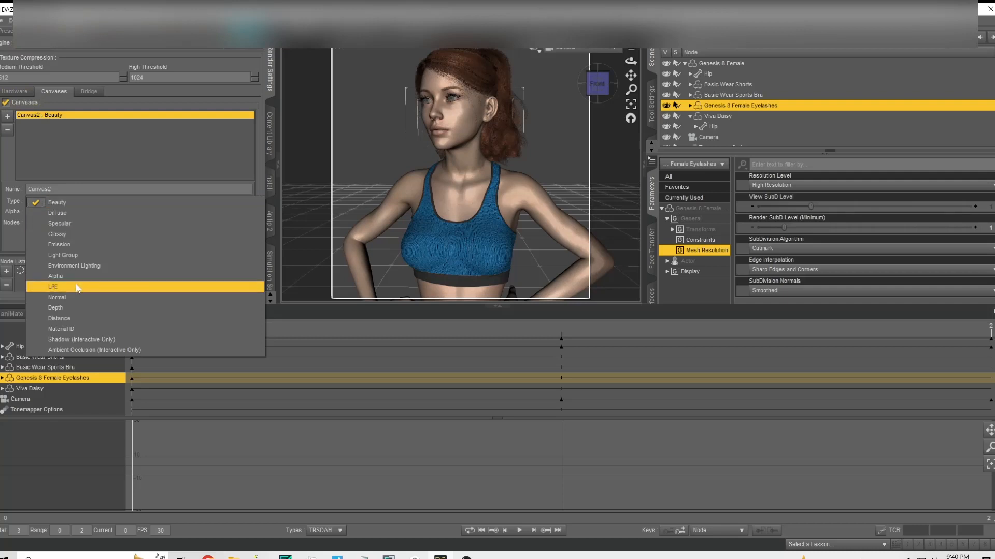
pyautogui.click(55, 308)
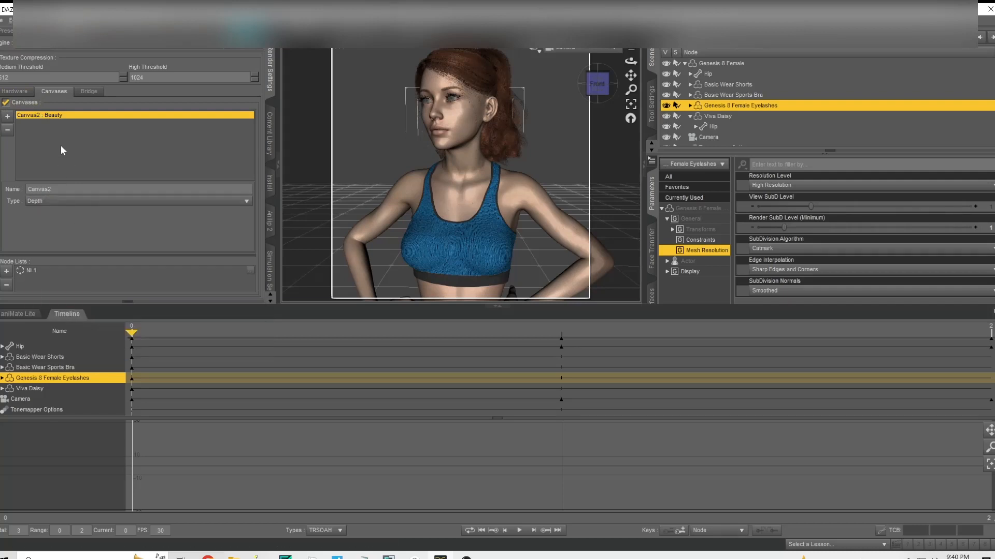
pyautogui.click(32, 31)
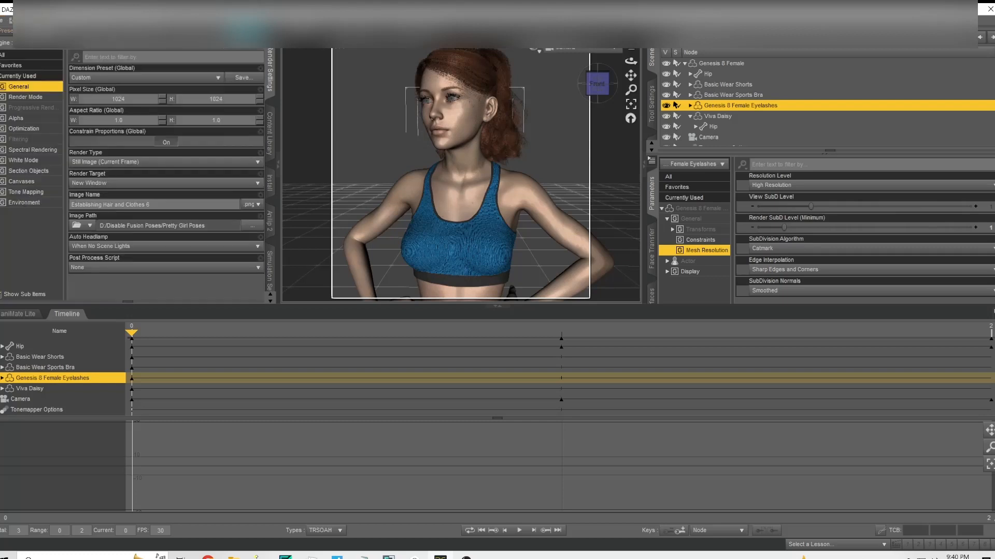
pyautogui.click(109, 113)
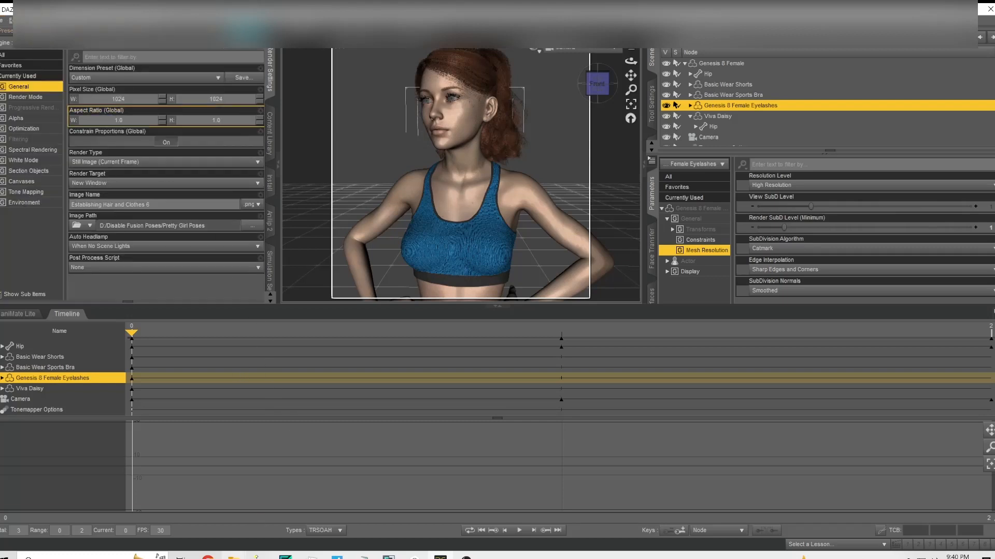
# Switch to the Stable Diffusion web UI, review its generation settings, compare the full-size side-pose images in their browser tabs, and return to it.
pyautogui.hotkey('alt', 'Tab')
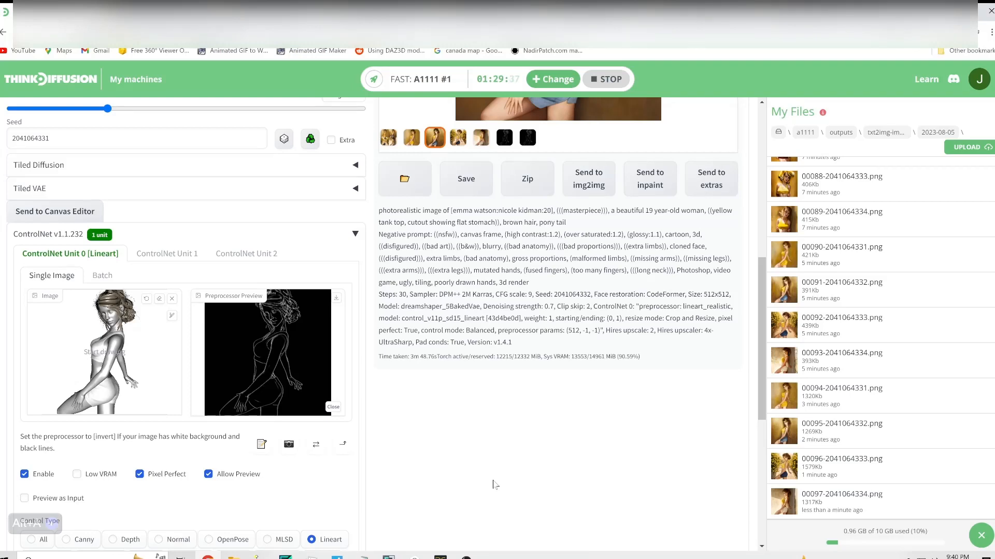
pyautogui.scroll(5, 492, 485)
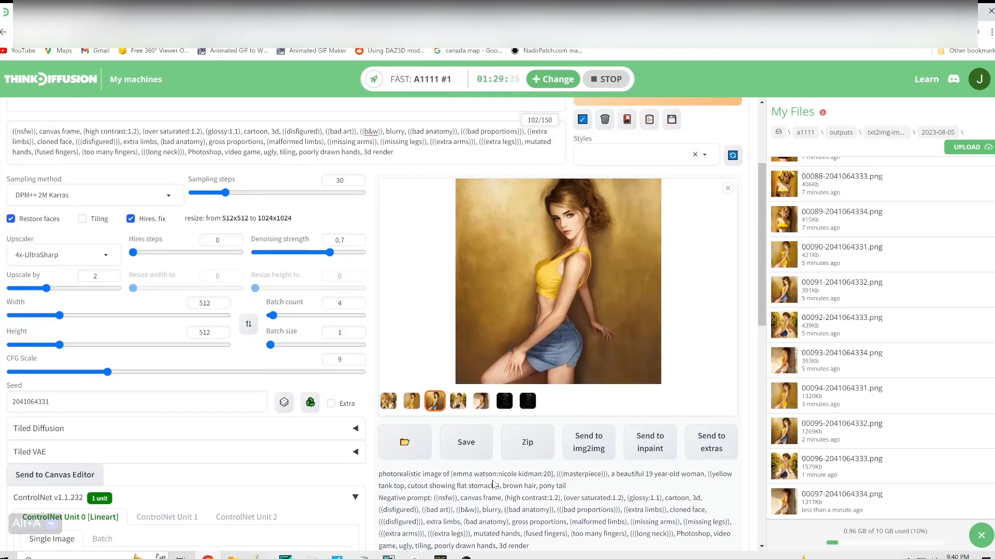
pyautogui.scroll(1, 493, 485)
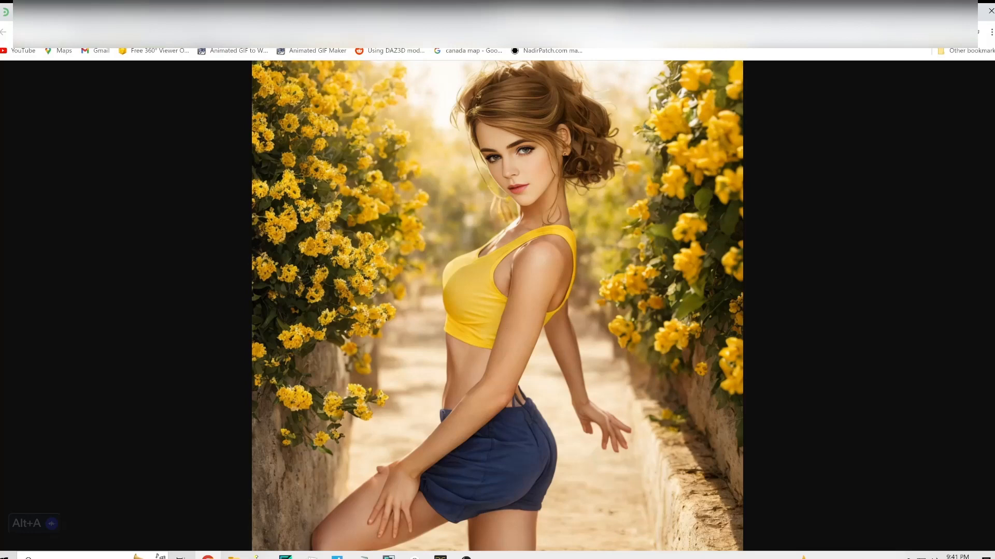
pyautogui.hotkey('ctrl', 'shift', 'Tab')
pyautogui.hotkey('ctrl', 'shift', 'Tab')
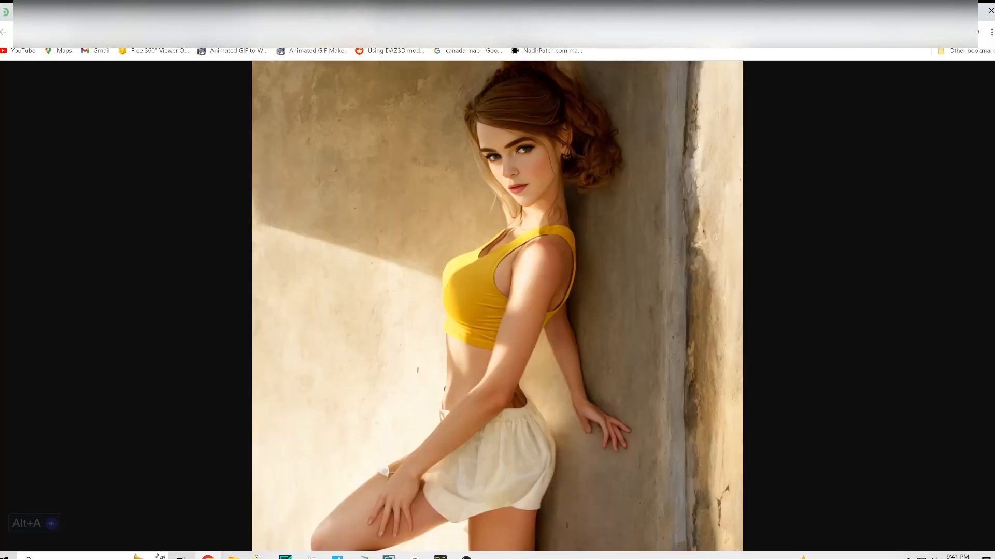
pyautogui.hotkey('ctrl', 'shift', 'Tab')
pyautogui.click(8, 13)
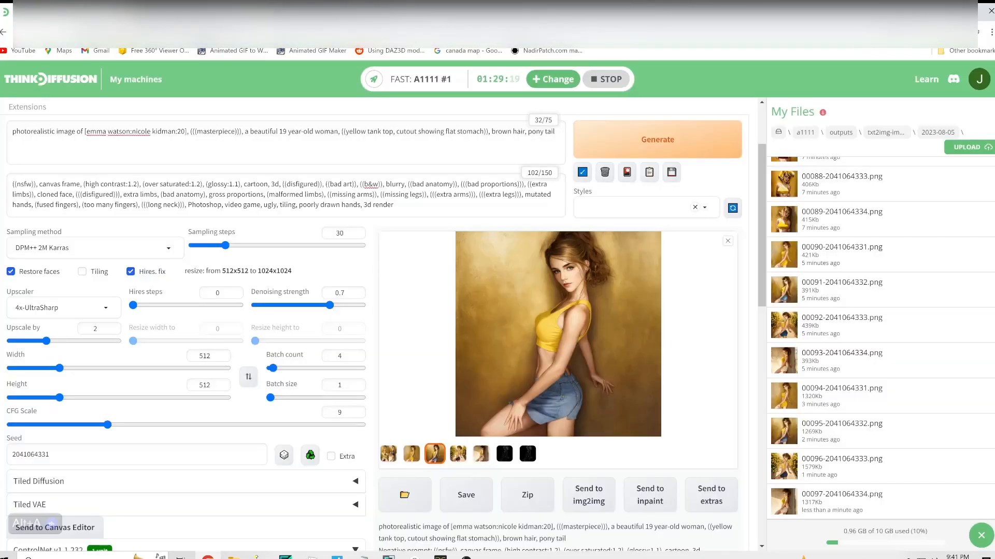